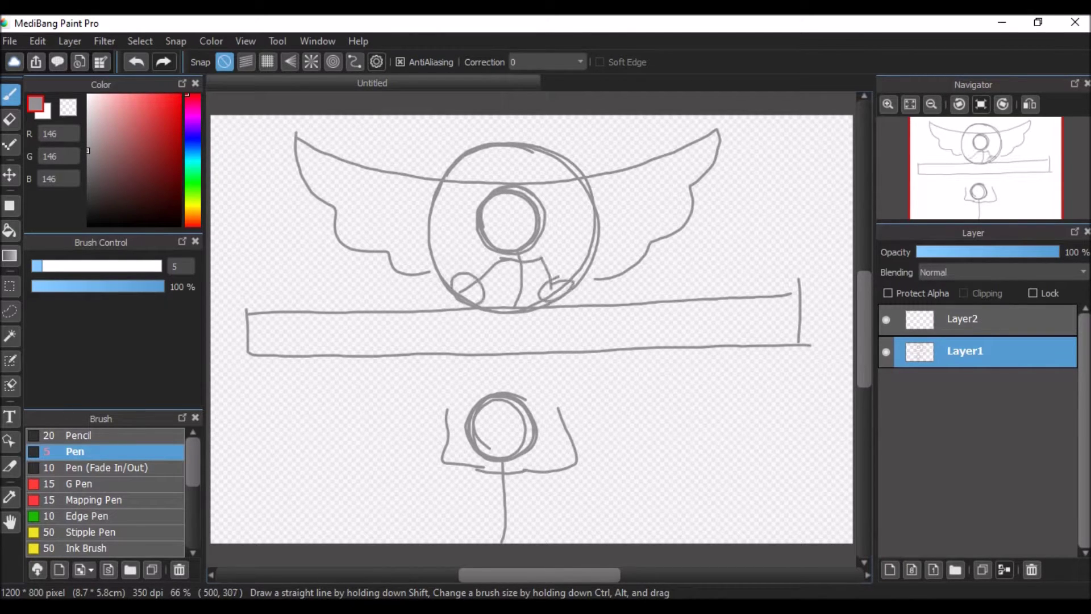
# On Layer2, select a rectangle over the horizontal bar and fill it with a linear gradient from grey (160, 158, 158) to white
pyautogui.click(966, 319)
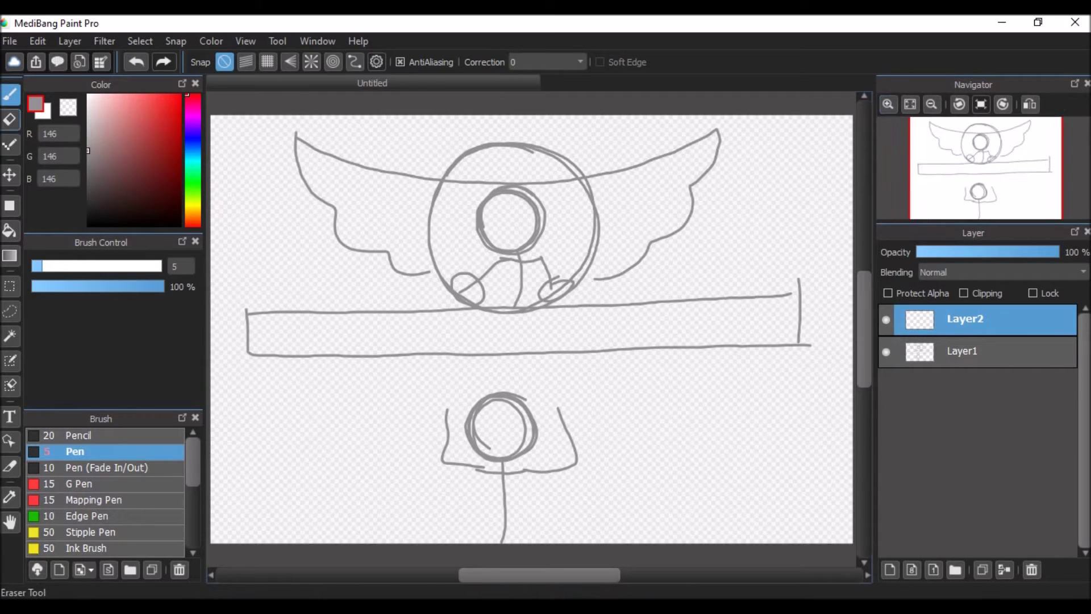
pyautogui.click(9, 286)
pyautogui.moveTo(243, 305); pyautogui.dragTo(802, 351)
pyautogui.click(88, 143)
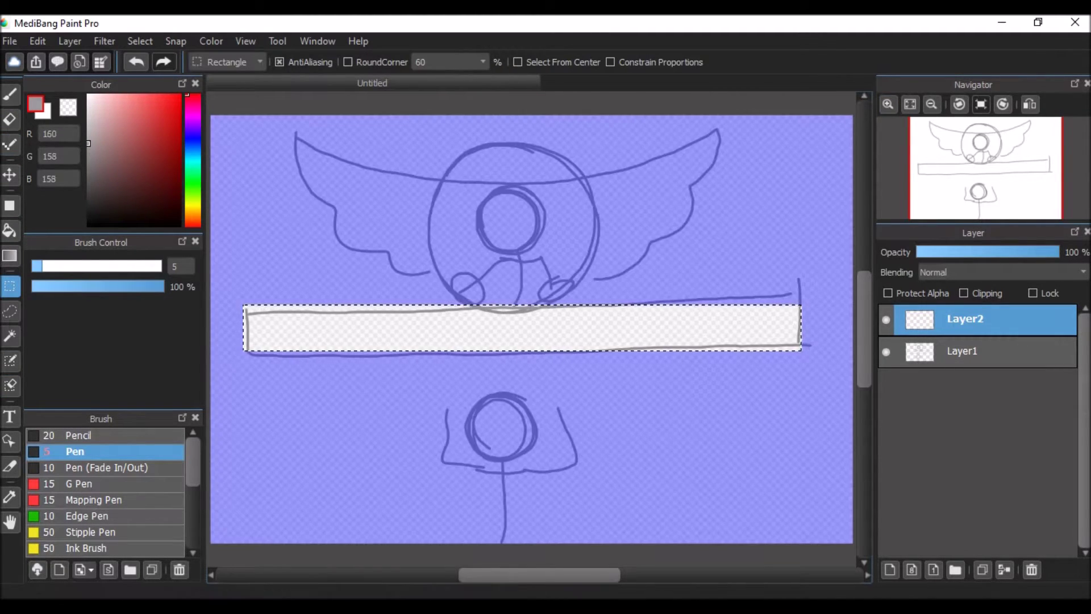
pyautogui.click(10, 255)
pyautogui.moveTo(432, 326); pyautogui.dragTo(651, 317)
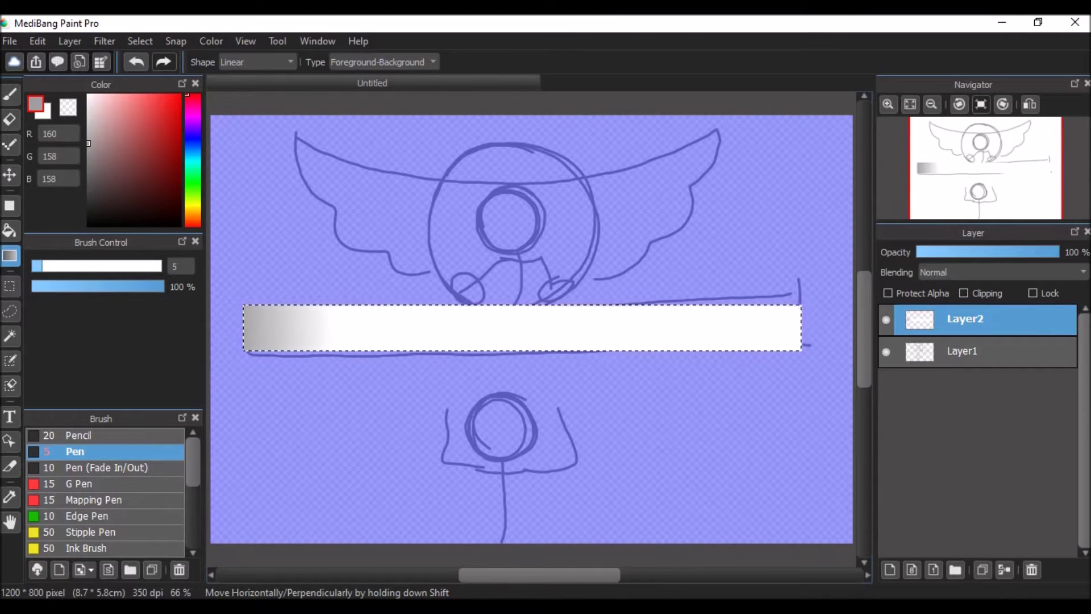
pyautogui.moveTo(796, 326); pyautogui.dragTo(596, 327)
pyautogui.moveTo(246, 327); pyautogui.dragTo(801, 326)
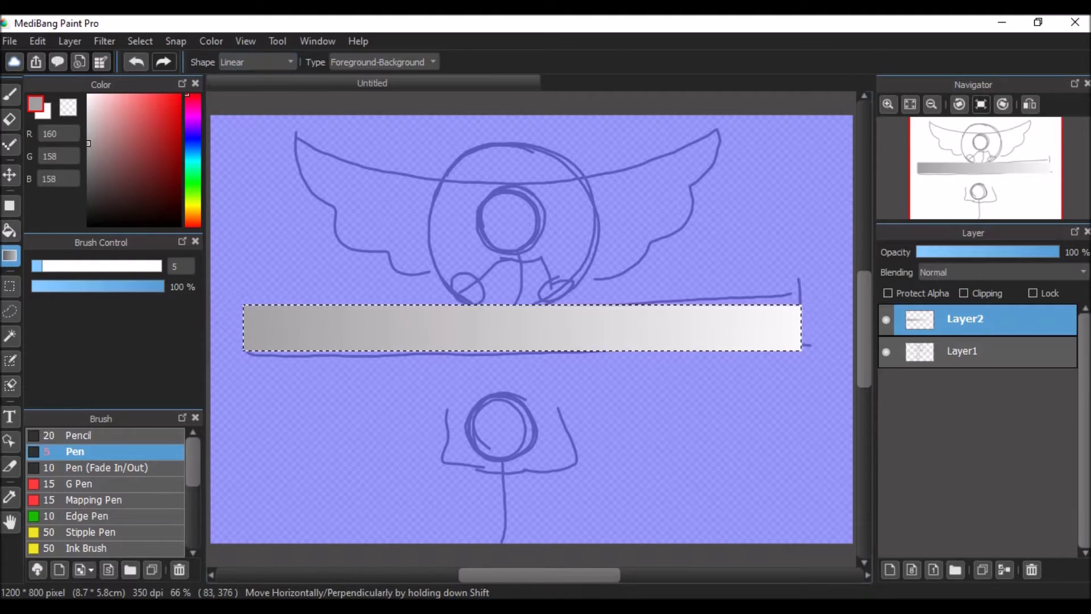
# Try a reversed grey-to-white gradient over the right part of the bar, undo it and clear the selection
pyautogui.press('m')
pyautogui.moveTo(410, 305); pyautogui.dragTo(802, 350)
pyautogui.press('g')
pyautogui.moveTo(803, 299); pyautogui.dragTo(411, 327)
pyautogui.press('m')
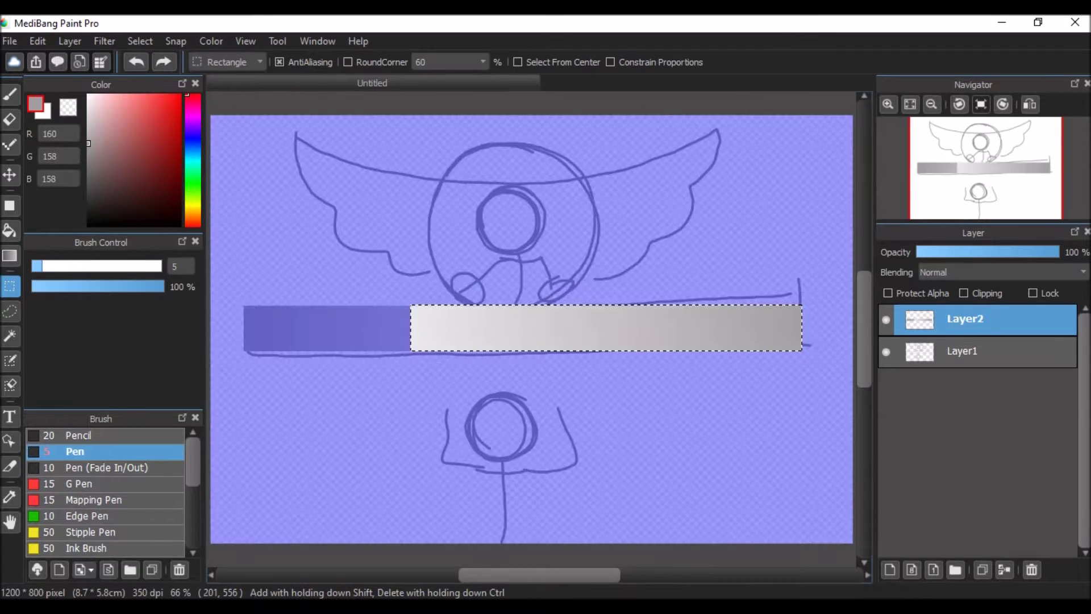
pyautogui.hotkey('ctrl', 'z')
pyautogui.hotkey('ctrl', 'd')
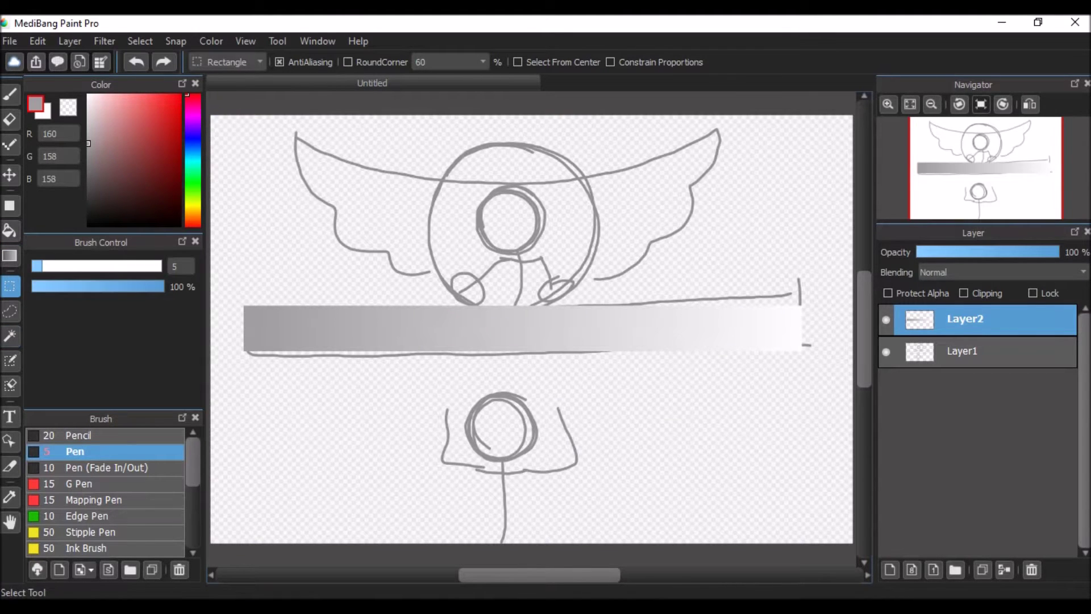
# Lasso-select the large sketched circle and fill it with a circular gradient from grey at the upper left to white at the lower right
pyautogui.scroll(4, 530, 168)
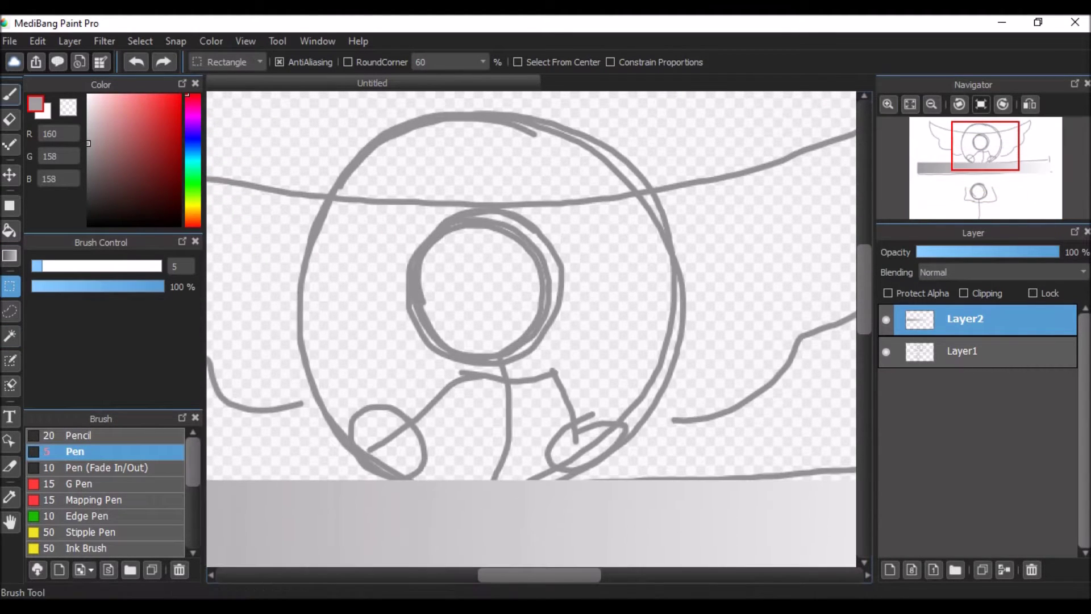
pyautogui.click(10, 311)
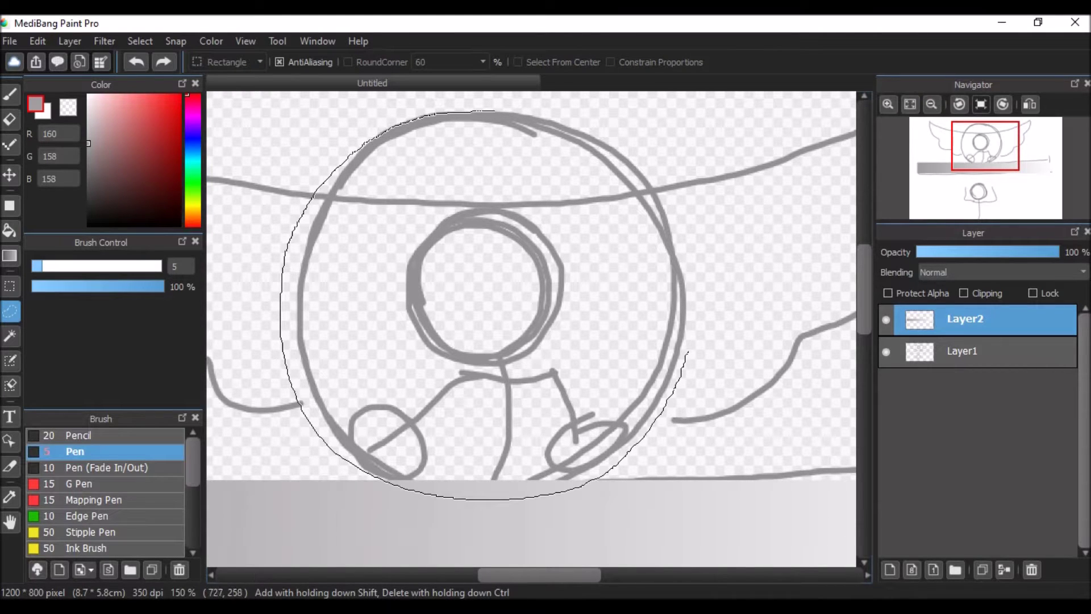
pyautogui.press('g')
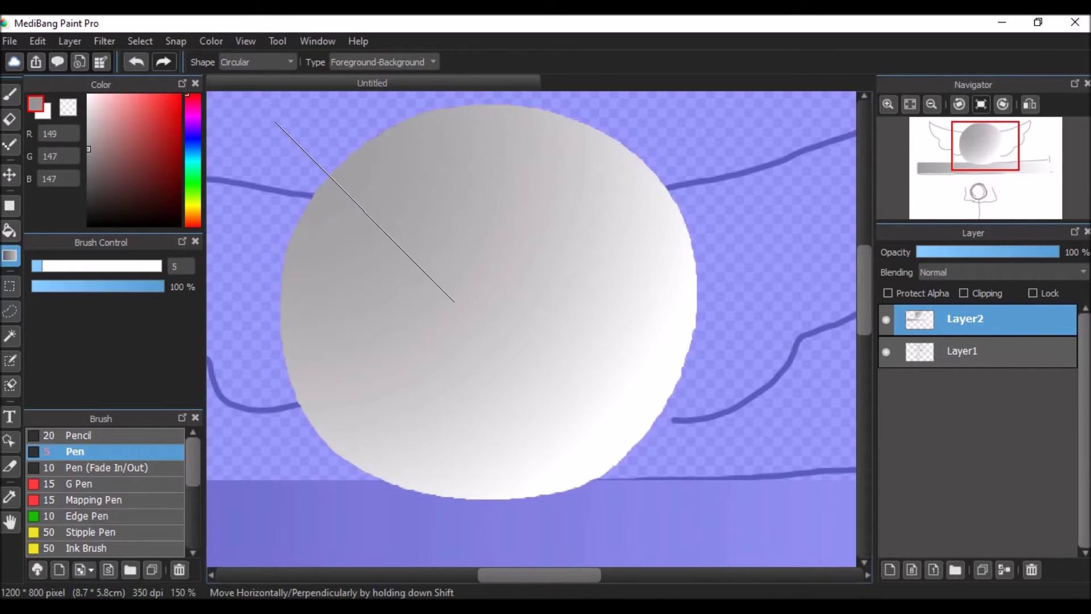
pyautogui.press('l')
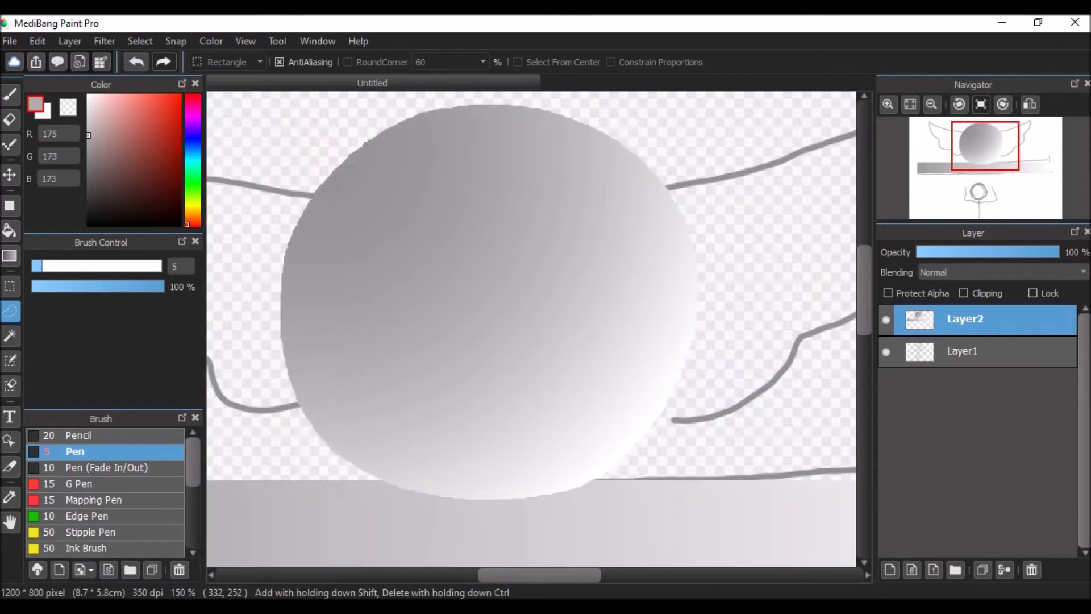
pyautogui.click(10, 286)
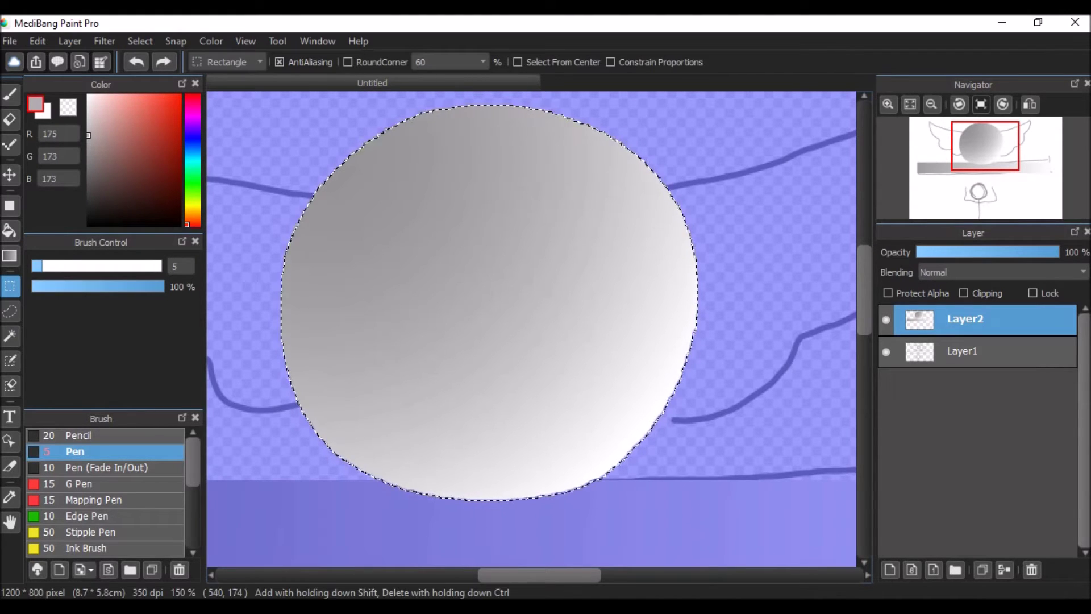
pyautogui.click(227, 61)
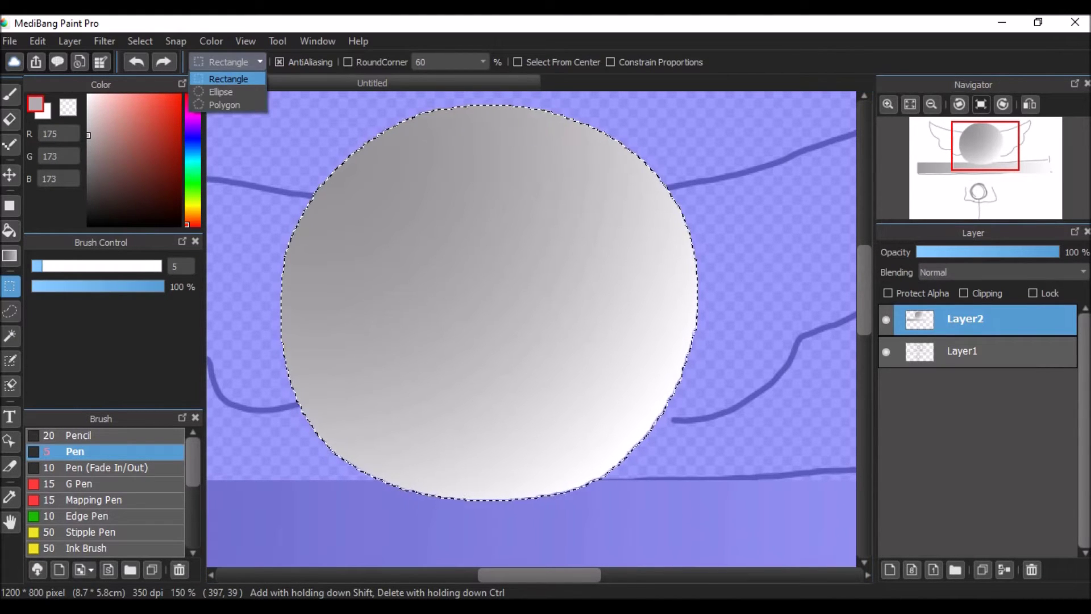
pyautogui.click(220, 91)
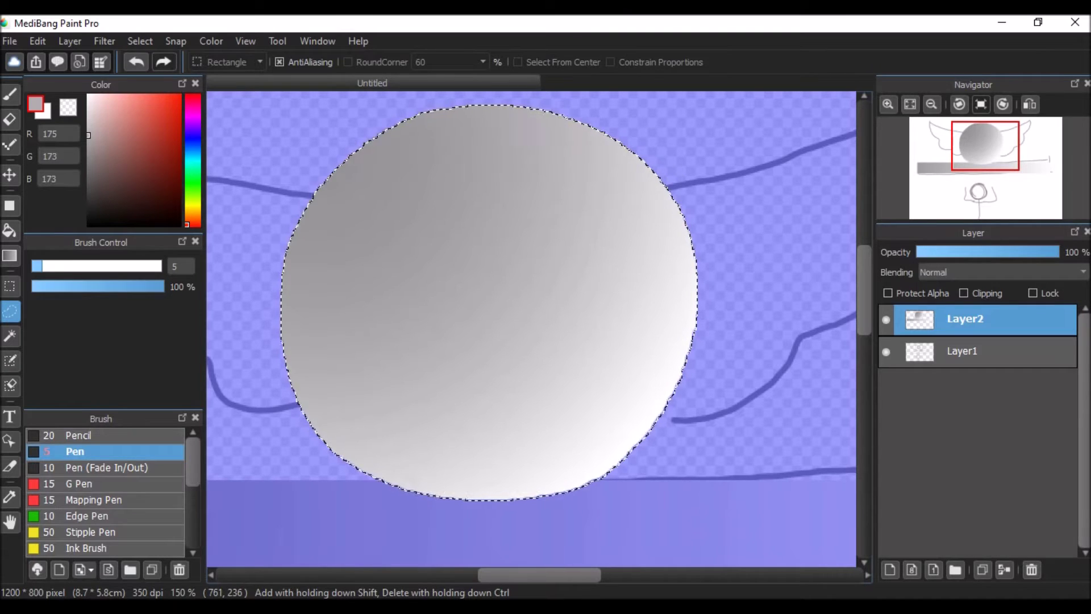
# Add a new layer above Layer2 and make Layer2 active again
pyautogui.hotkey('ctrl', 'shift', 'n')
pyautogui.hscroll(5, 642, 151)
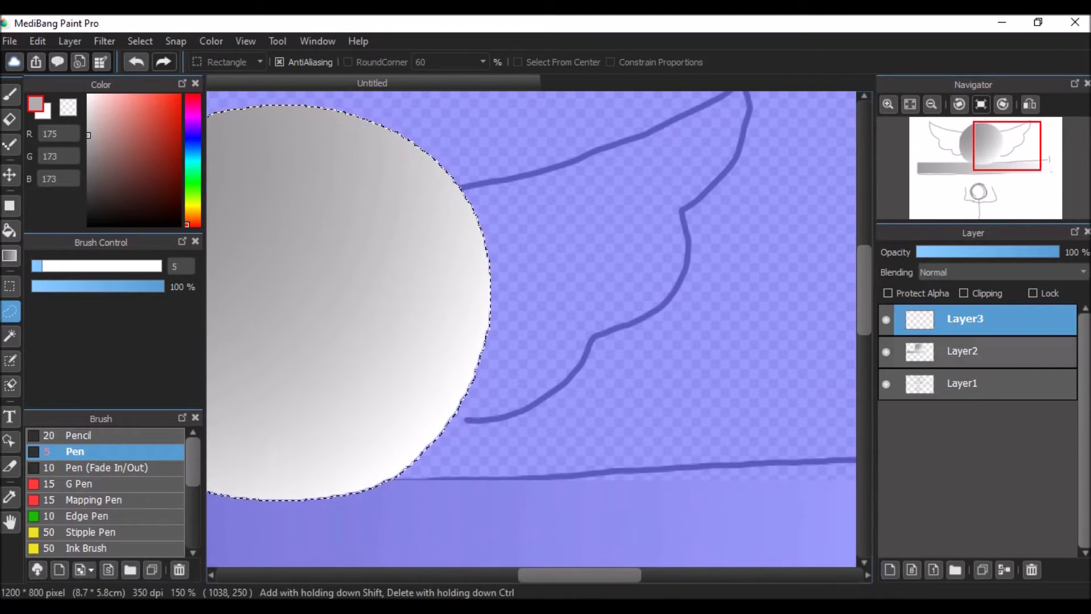
pyautogui.click(964, 351)
# Lasso-select the right wing with scalloped feather edges and fill it with a gradient from grey near the circle to white at the tip
pyautogui.scroll(3, 532, 330)
pyautogui.hotkey('ctrl', 'd')
pyautogui.moveTo(534, 247); pyautogui.dragTo(653, 309)
pyautogui.moveTo(456, 264); pyautogui.dragTo(454, 263)
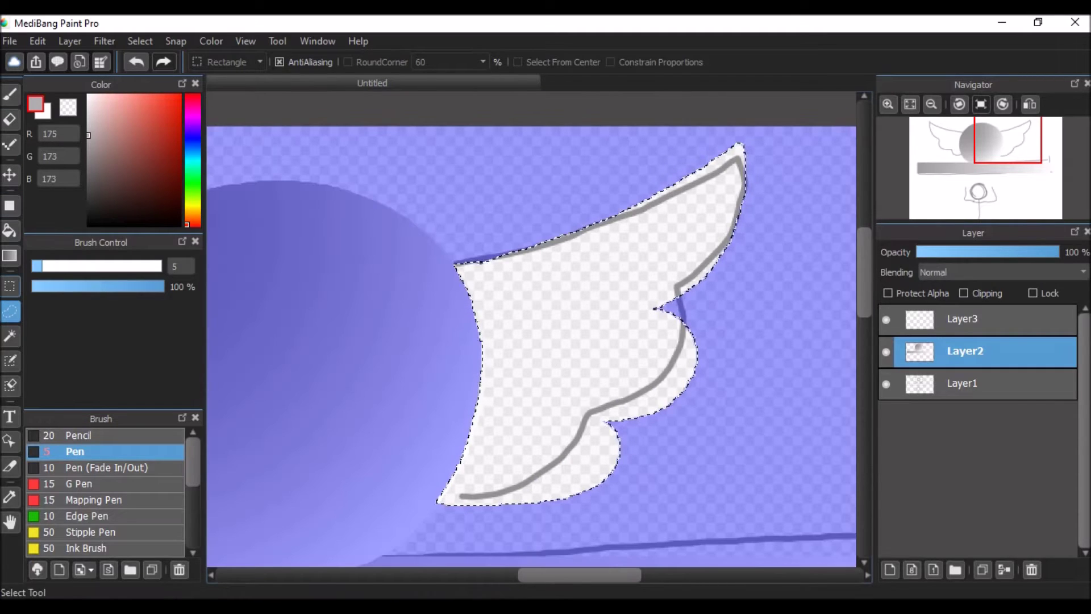
pyautogui.click(9, 255)
pyautogui.moveTo(653, 261); pyautogui.dragTo(432, 353)
pyautogui.click(10, 311)
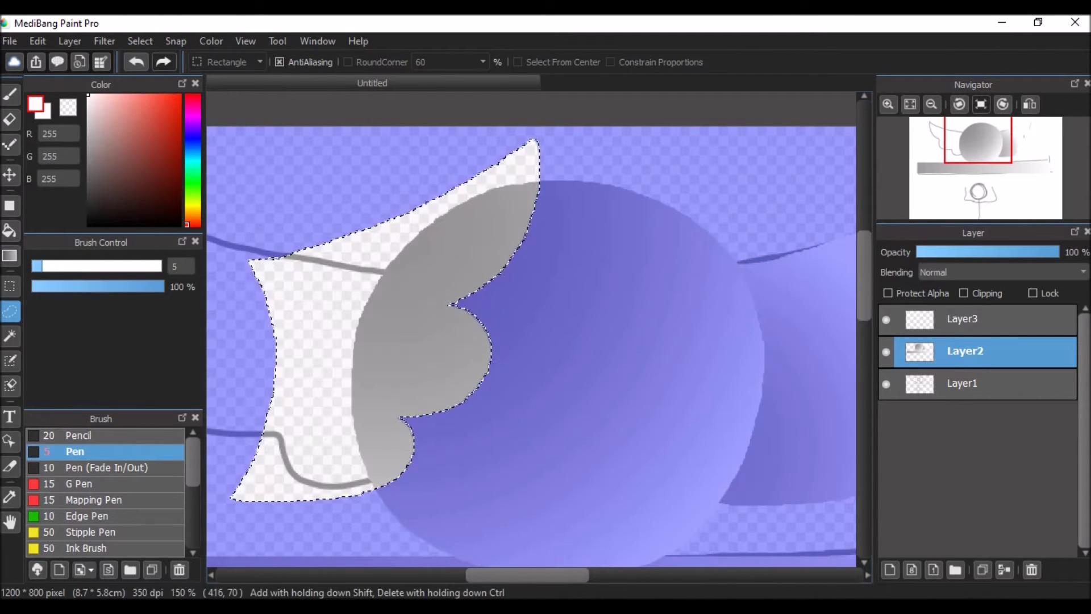
pyautogui.click(139, 41)
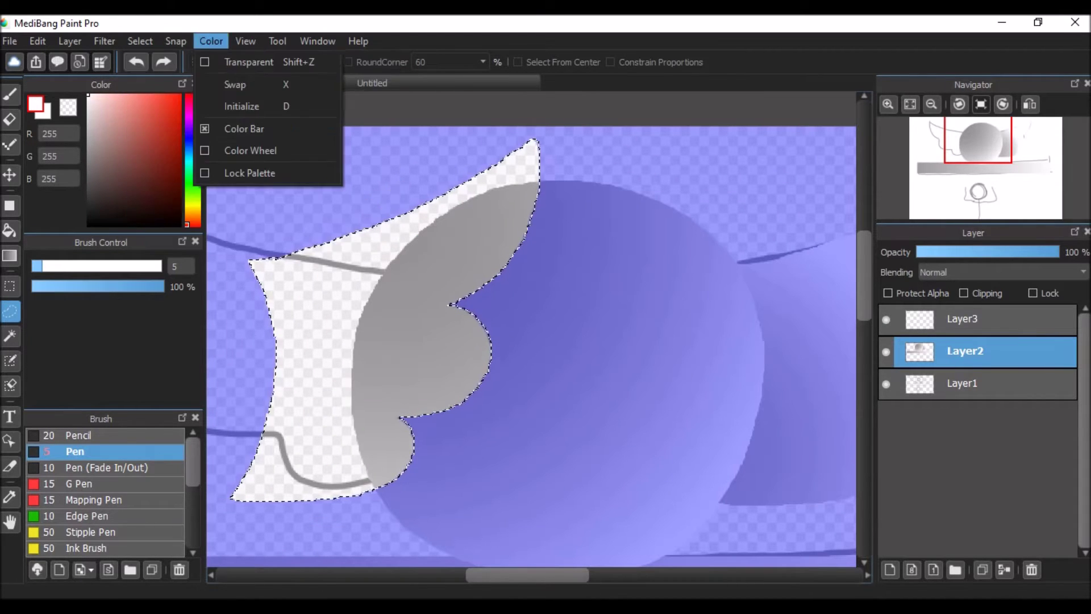
pyautogui.moveTo(277, 41)
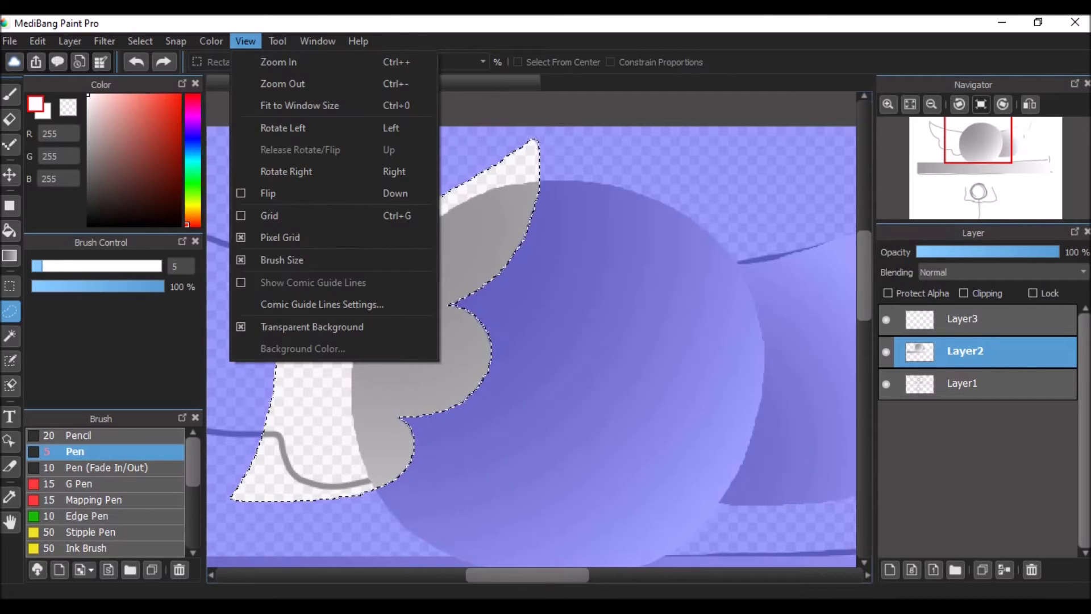
pyautogui.press('Escape')
pyautogui.hscroll(3, 531, 346)
pyautogui.hscroll(1, 531, 346)
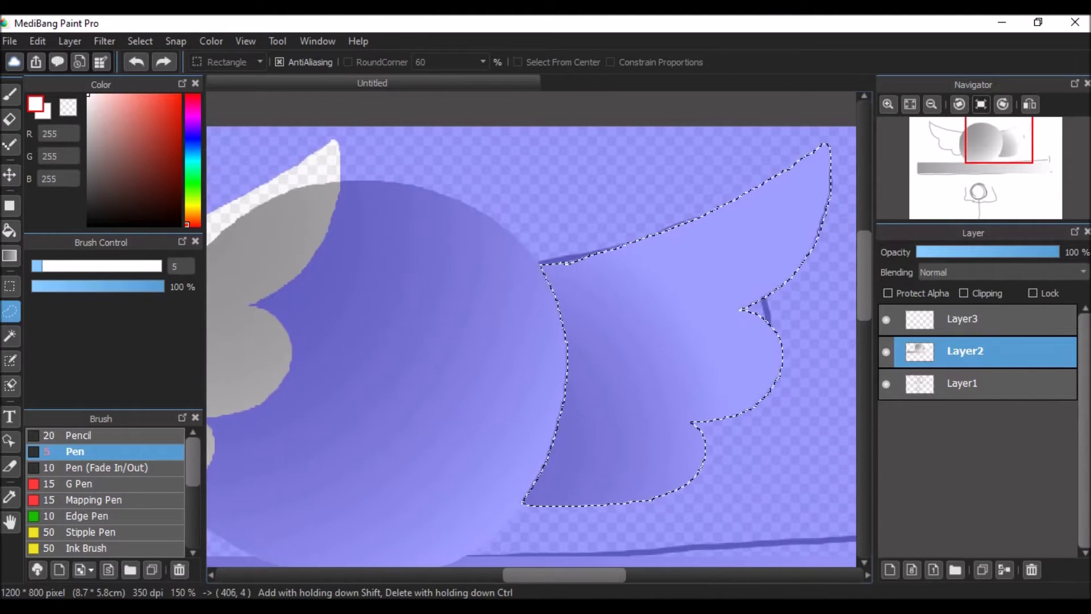
pyautogui.press('Delete')
pyautogui.click(127, 41)
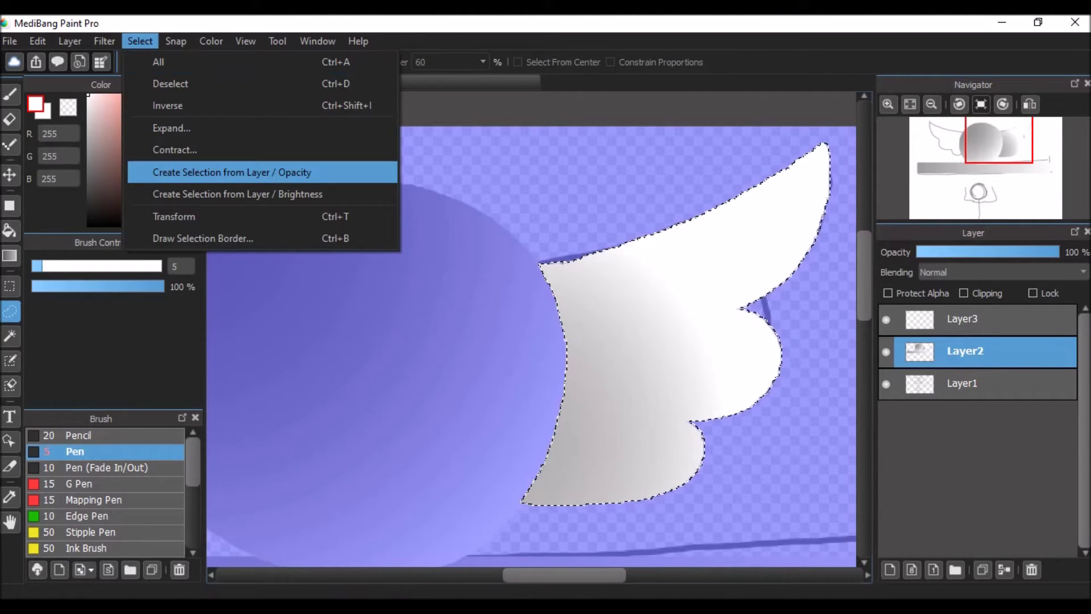
pyautogui.click(182, 214)
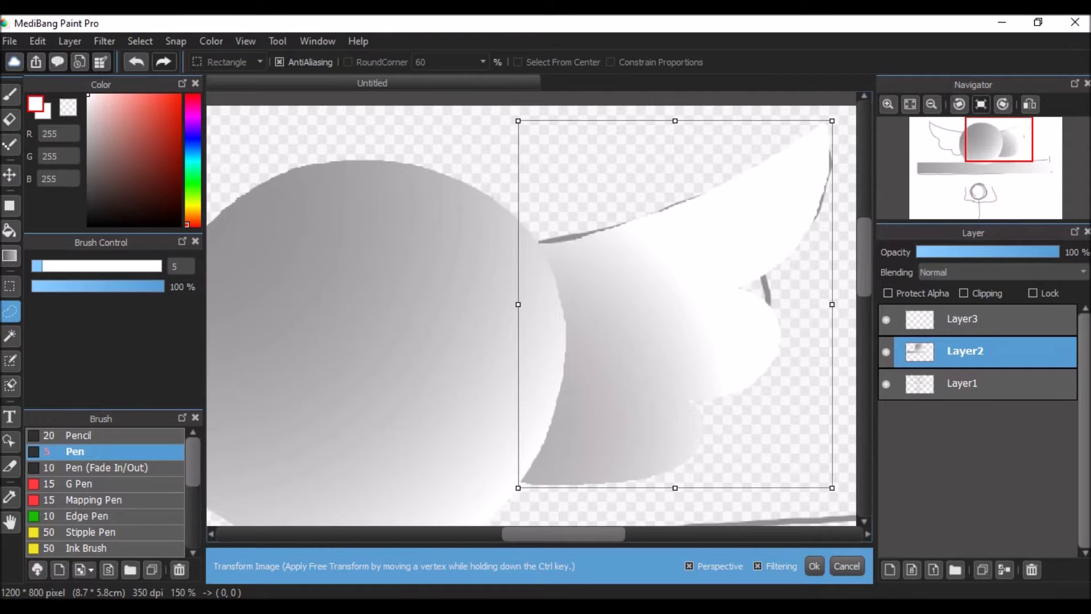
pyautogui.click(846, 565)
# Duplicate Layer2 while the right wing is selected
pyautogui.click(982, 570)
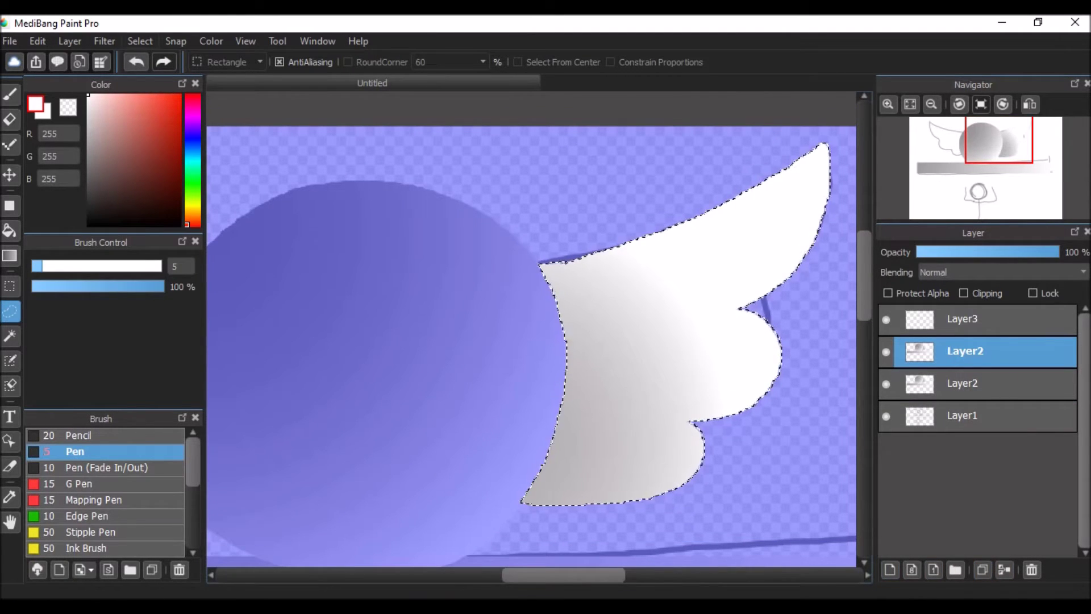
pyautogui.hotkey('ctrl', 't')
pyautogui.moveTo(831, 304); pyautogui.dragTo(540, 306)
pyautogui.press('Escape')
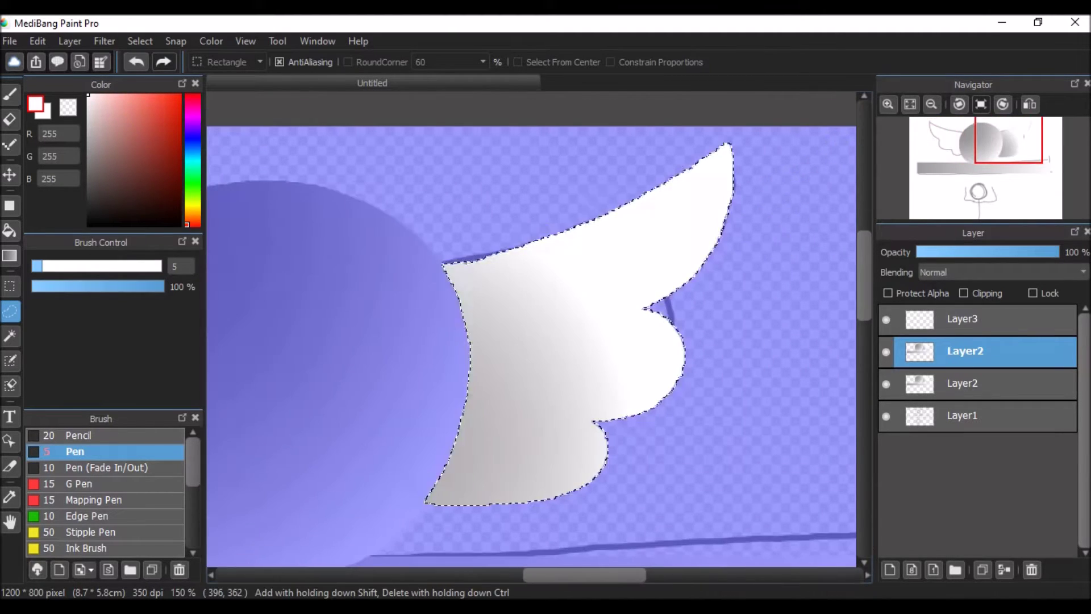
# Move the selected wing on the duplicate layer to the circle's left side, flip it horizontally and align it with the left wing sketch
pyautogui.press('v')
pyautogui.moveTo(568, 341); pyautogui.dragTo(429, 353)
pyautogui.click(69, 41)
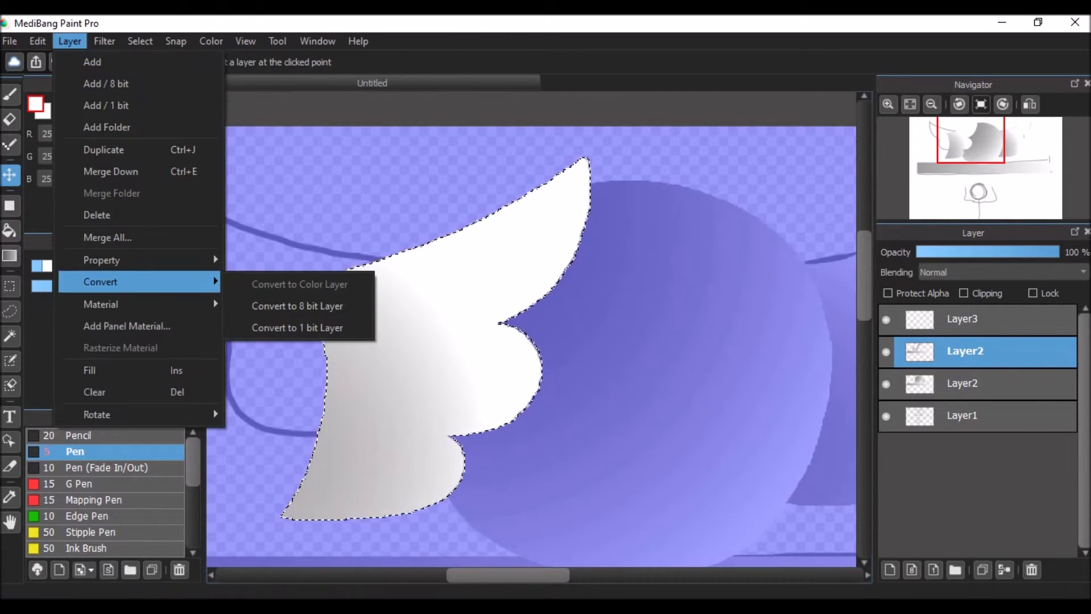
pyautogui.moveTo(96, 414)
pyautogui.click(295, 438)
pyautogui.moveTo(454, 340); pyautogui.dragTo(244, 340)
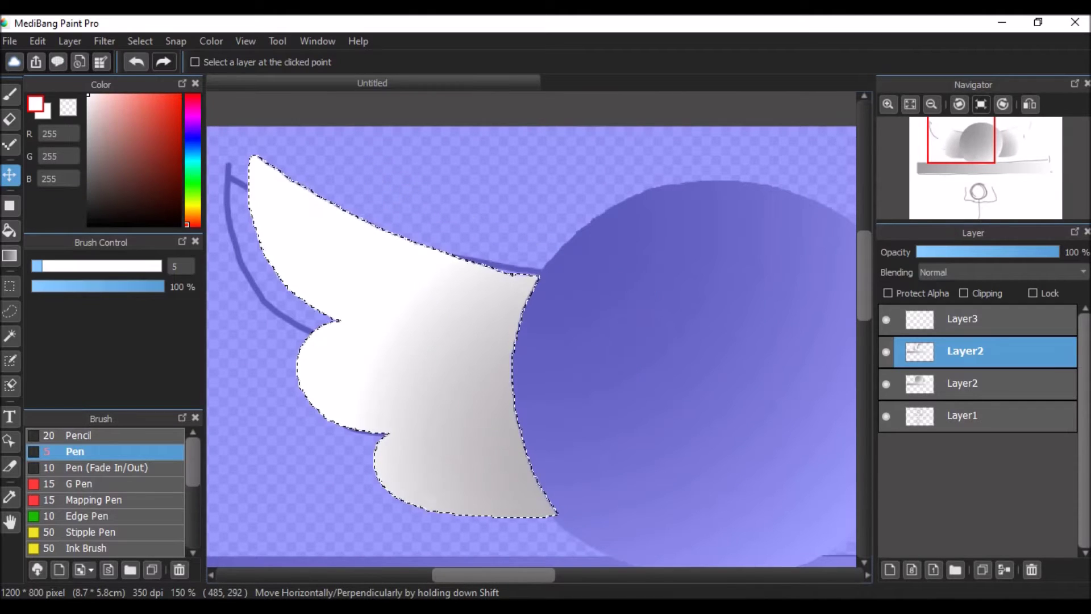
# Erase the left wing's edge where it overlaps the circle, clear the selection and merge the duplicate into the layer below
pyautogui.hscroll(5, 531, 347)
pyautogui.press('e')
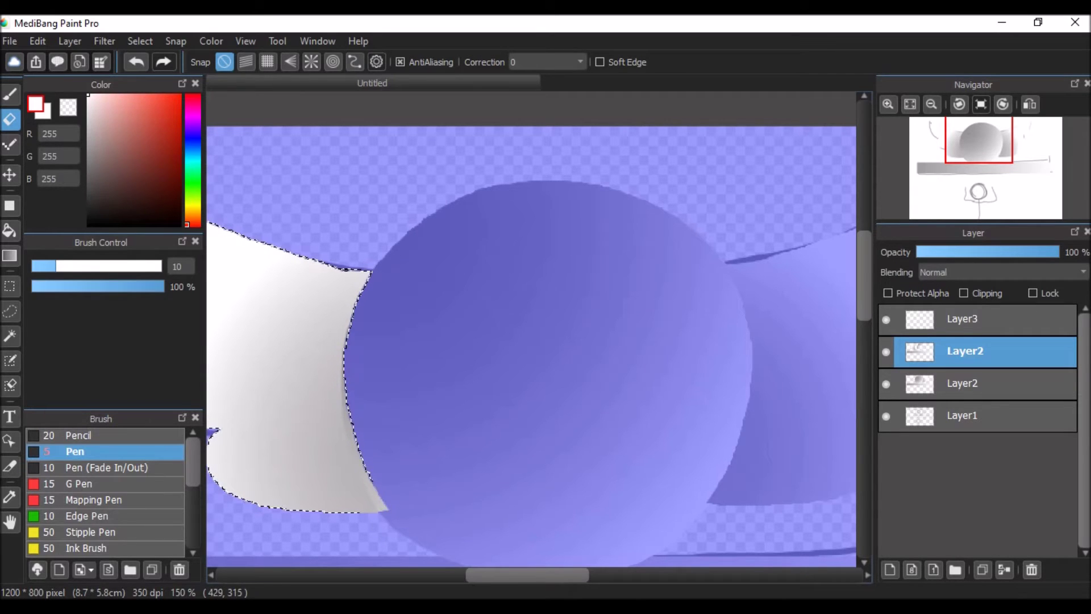
pyautogui.hotkey('ctrl', 'd')
pyautogui.hotkey('ctrl', 'e')
# Try to lasso-select a smaller circle inside the large grey circle on Layer3
pyautogui.hotkey('ctrl', 'z')
pyautogui.hotkey('ctrl', 'z')
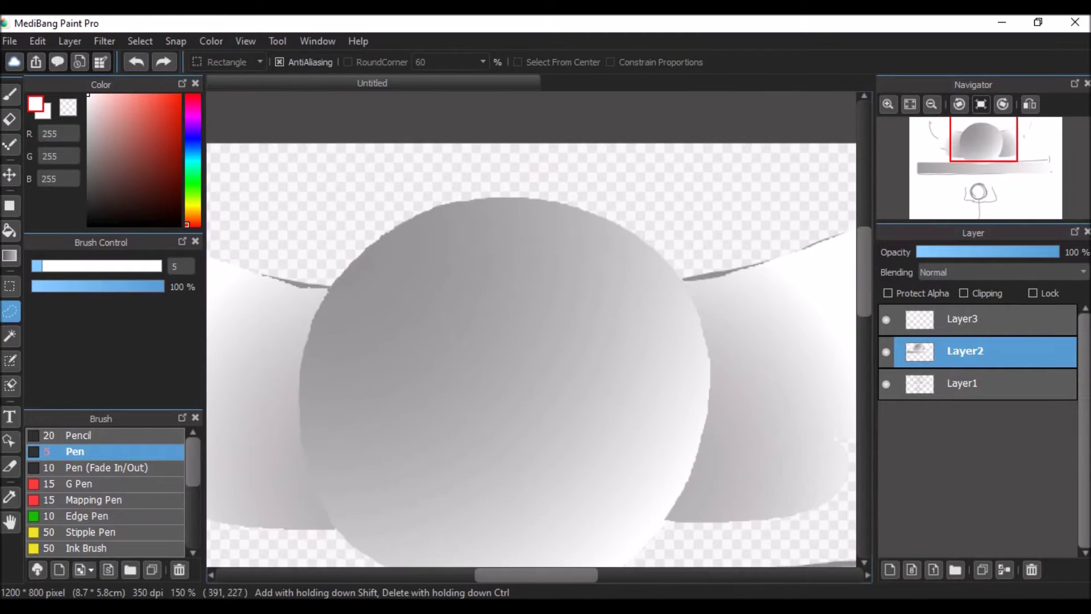
pyautogui.hotkey('ctrl', 'z')
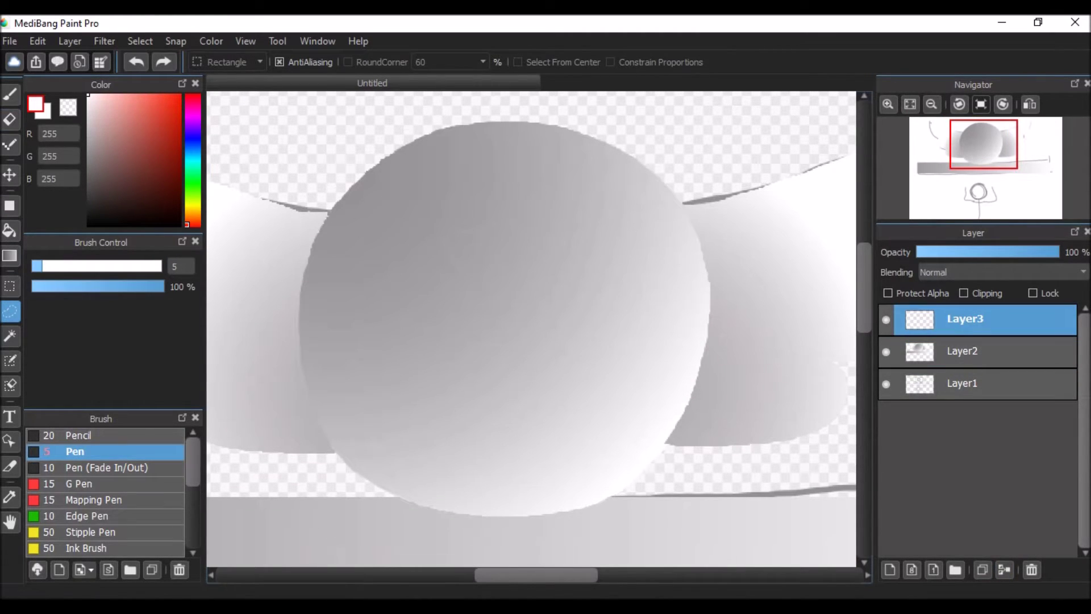
pyautogui.moveTo(599, 201); pyautogui.dragTo(380, 217)
pyautogui.moveTo(579, 446); pyautogui.dragTo(602, 204)
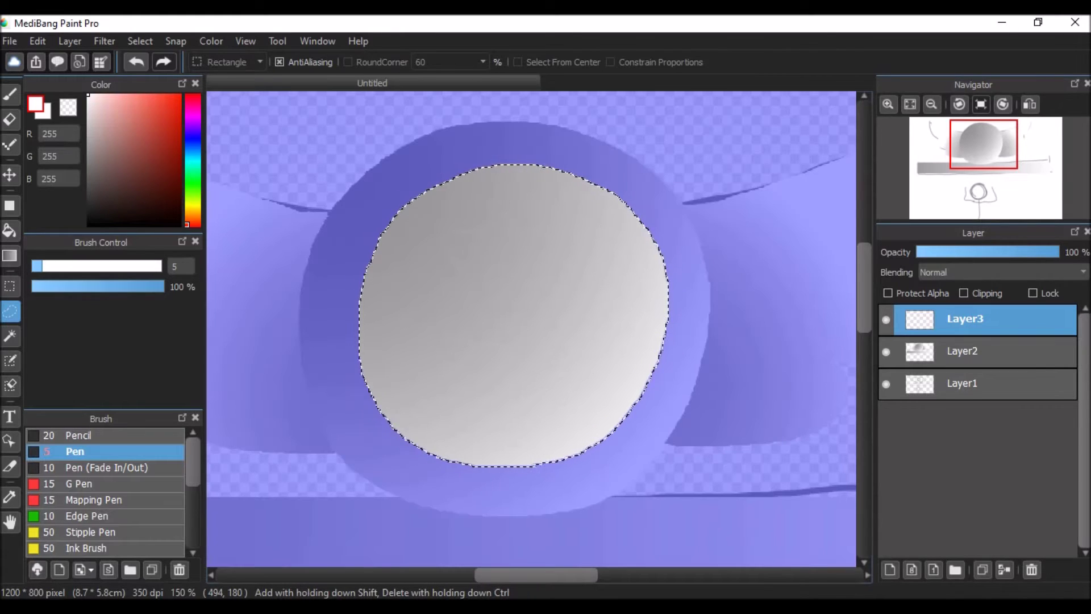
# Make an elliptical selection on Layer3 inside the large grey circle, leaving a ring around it
pyautogui.click(10, 286)
pyautogui.click(227, 61)
pyautogui.click(221, 94)
pyautogui.moveTo(348, 183)
pyautogui.mouseDown()
pyautogui.moveTo(397, 297)
pyautogui.moveTo(352, 188)
pyautogui.moveTo(650, 467)
pyautogui.moveTo(659, 461)
pyautogui.mouseUp()
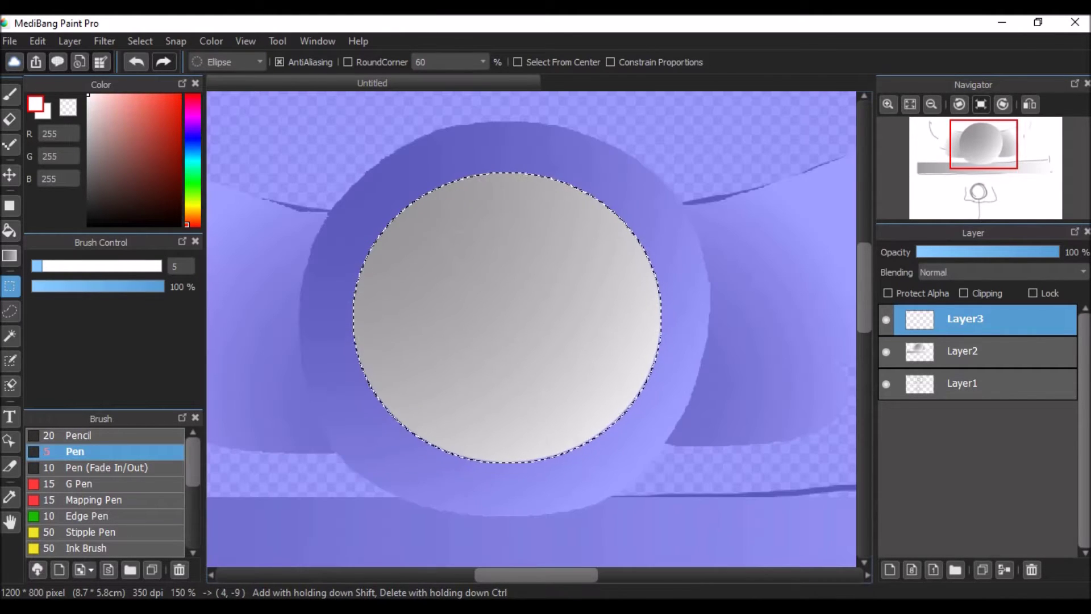
# Paint the elliptical selection dark blue (12, 19, 72) with the Watercolor(Wet) brush at size 100
pyautogui.press('b')
pyautogui.scroll(-2, 102, 489)
pyautogui.click(96, 482)
pyautogui.moveTo(398, 228)
pyautogui.mouseDown()
pyautogui.moveTo(568, 369)
pyautogui.moveTo(625, 397)
pyautogui.moveTo(517, 270)
pyautogui.moveTo(369, 284)
pyautogui.moveTo(511, 426)
pyautogui.moveTo(536, 411)
pyautogui.moveTo(403, 457)
pyautogui.moveTo(408, 404)
pyautogui.mouseUp()
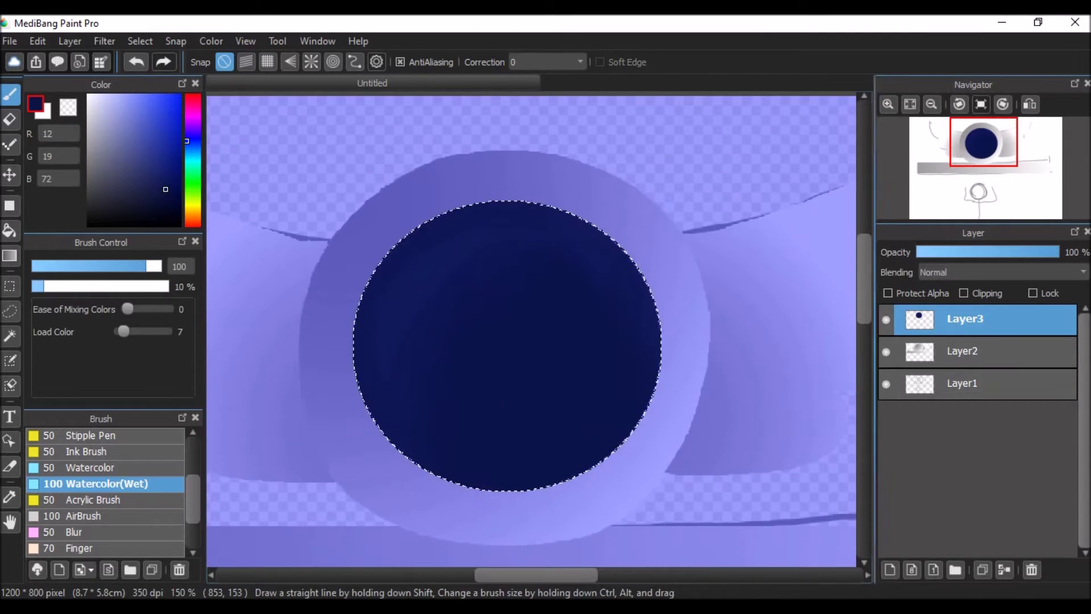
# Add a new layer above the dark blue circle, choose the Pen brush and clear the selection
pyautogui.hotkey('ctrl', 'shift', 'n')
pyautogui.scroll(2, 105, 489)
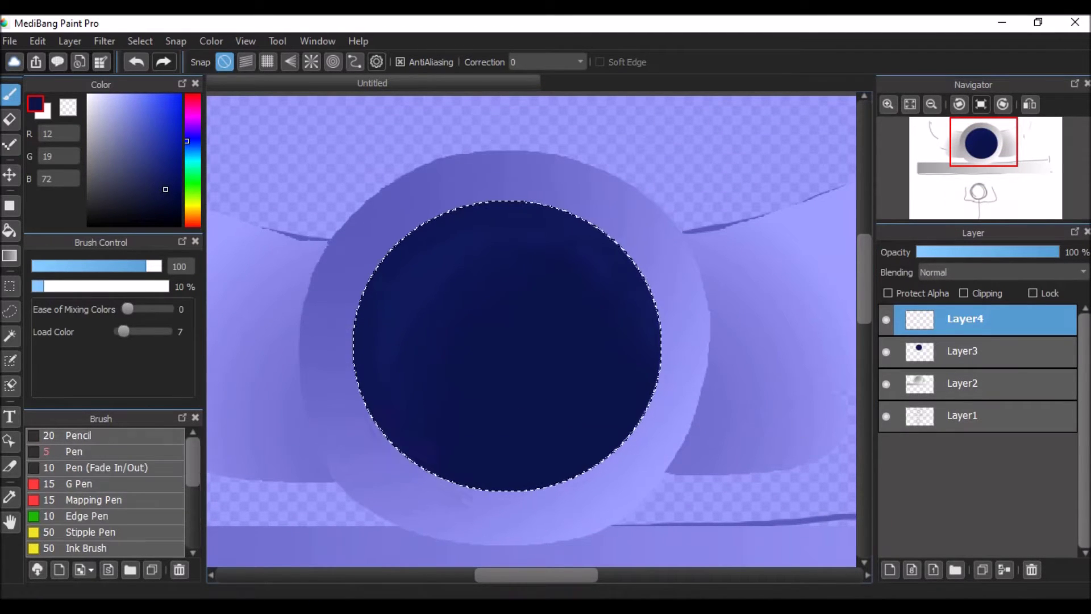
pyautogui.click(74, 451)
pyautogui.press('m')
pyautogui.hotkey('ctrl', 'd')
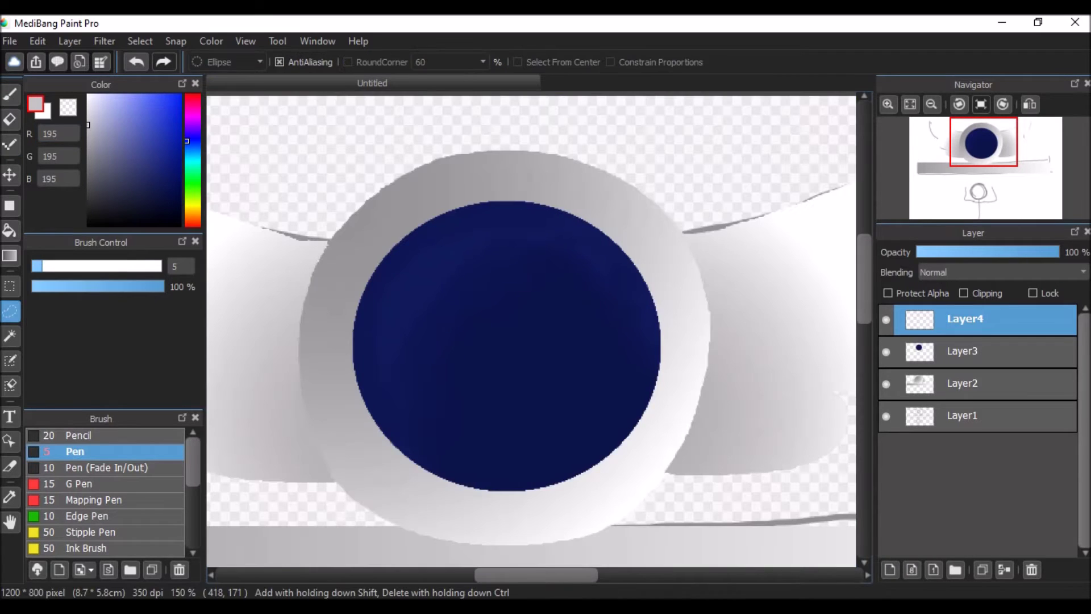
# Try to lasso-select a small highlight circle inside the dark blue circle
pyautogui.moveTo(497, 235); pyautogui.dragTo(570, 336)
pyautogui.hotkey('ctrl', 'd')
pyautogui.moveTo(618, 367); pyautogui.dragTo(620, 368)
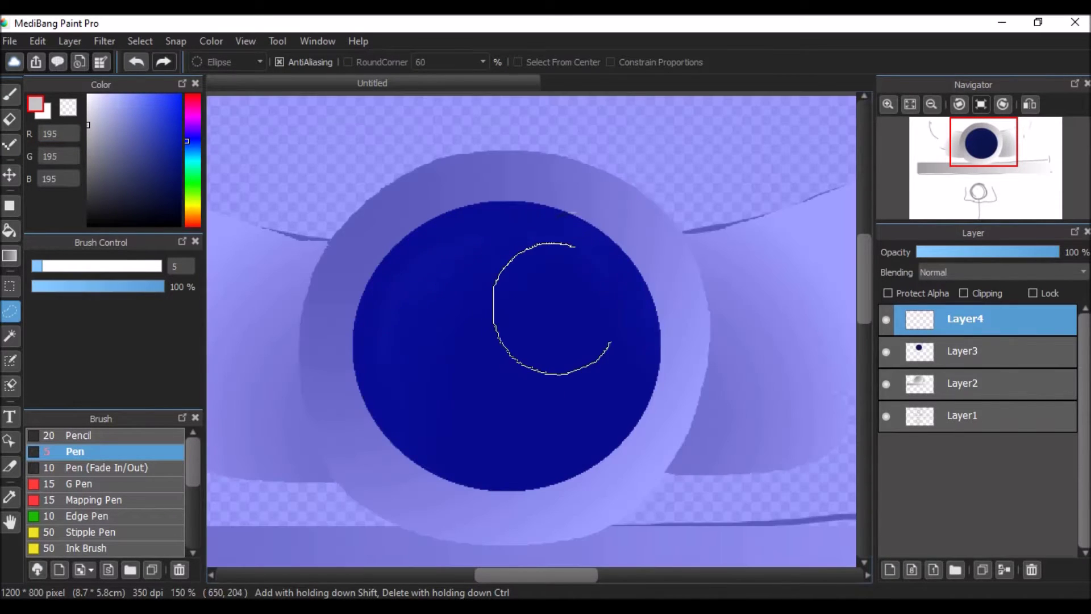
# Make a small circular selection with the elliptical selection in the upper-right part of the dark blue circle
pyautogui.press('m')
pyautogui.hotkey('ctrl', 'd')
pyautogui.moveTo(518, 252); pyautogui.dragTo(618, 347)
pyautogui.moveTo(506, 231); pyautogui.dragTo(646, 365)
pyautogui.moveTo(591, 318)
pyautogui.mouseDown()
pyautogui.moveTo(581, 300)
pyautogui.moveTo(500, 364)
pyautogui.mouseUp()
# Paint the small circular selection blue (0, 20, 160) with the Acrylic Brush at size 120
pyautogui.click(181, 143)
pyautogui.click(10, 94)
pyautogui.scroll(-3, 105, 488)
pyautogui.click(96, 484)
pyautogui.hotkey('ctrl', 'd')
pyautogui.moveTo(534, 263); pyautogui.dragTo(490, 363)
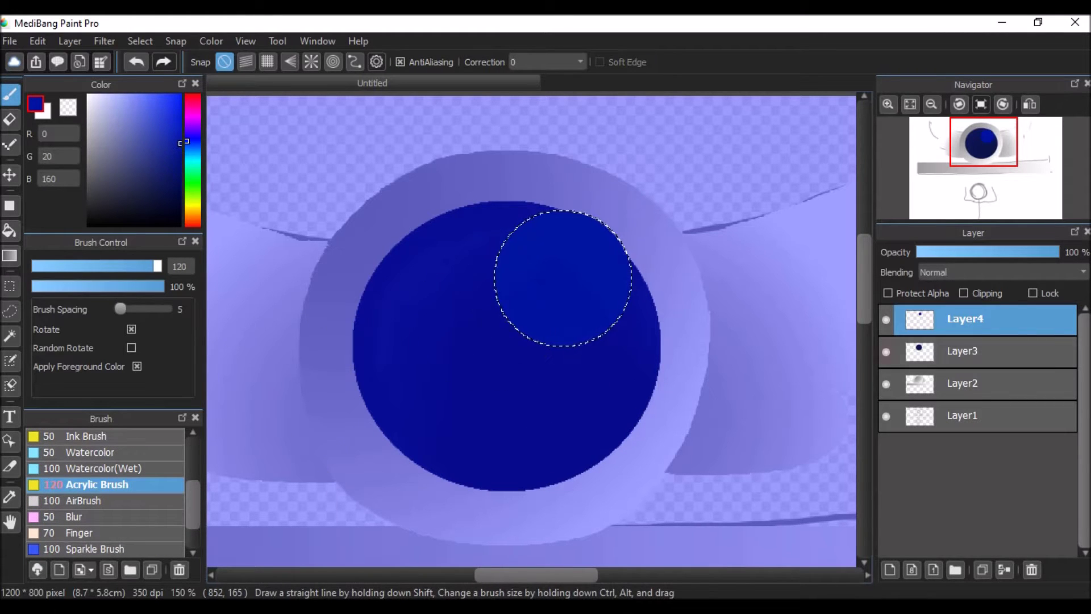
# Lower the opacity of Layer3, which holds the dark blue circle, to 45%
pyautogui.click(966, 351)
pyautogui.moveTo(1057, 252); pyautogui.dragTo(982, 251)
pyautogui.click(10, 336)
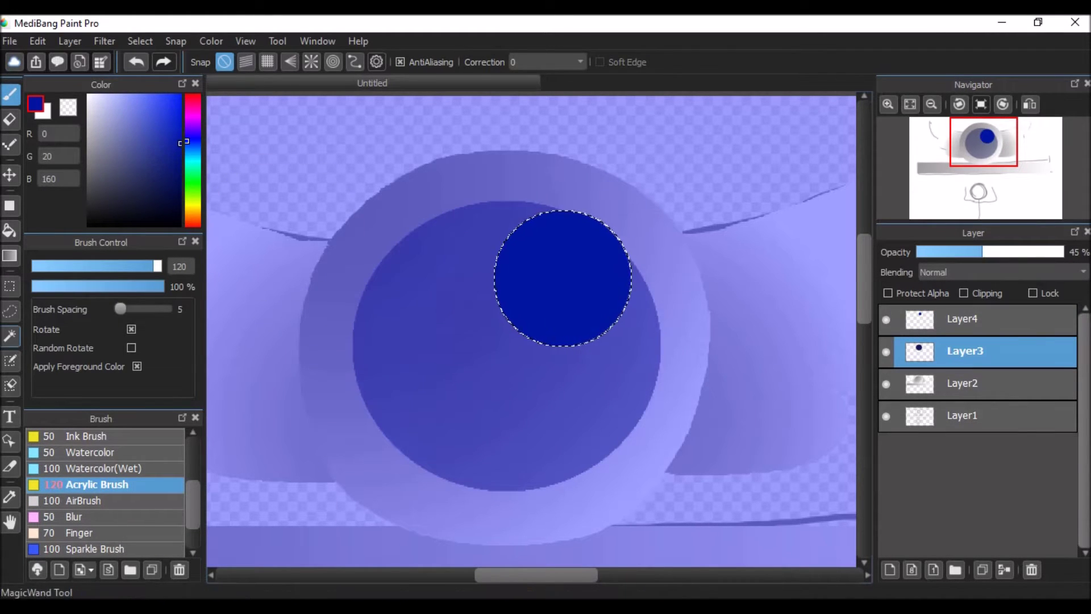
# Try lasso-selecting a small rounded body shape below the small blue circle and painting it blue on Layer4
pyautogui.click(10, 310)
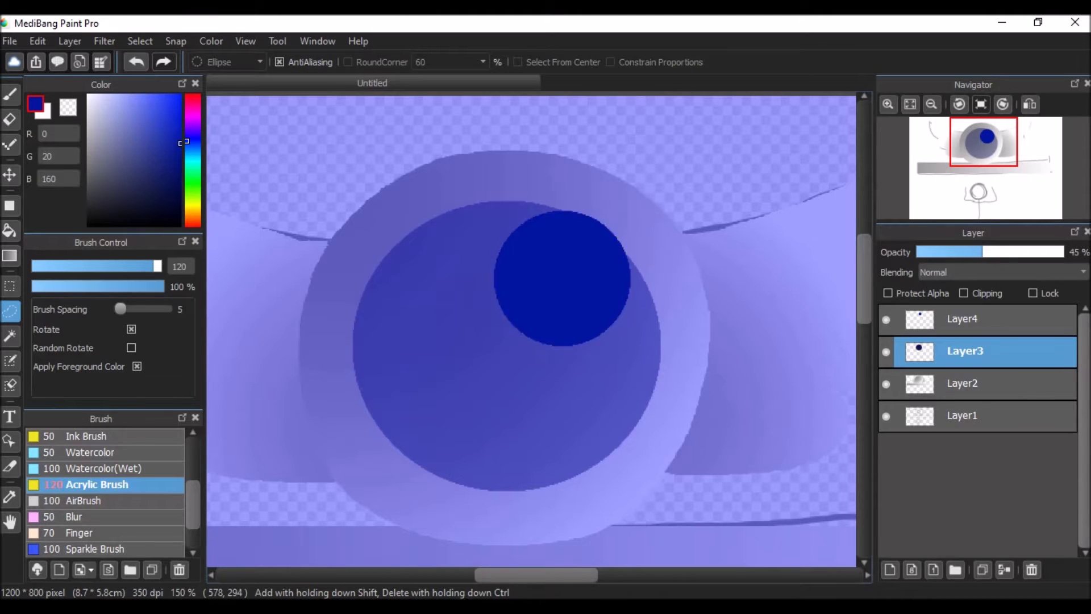
pyautogui.moveTo(518, 397); pyautogui.dragTo(525, 358)
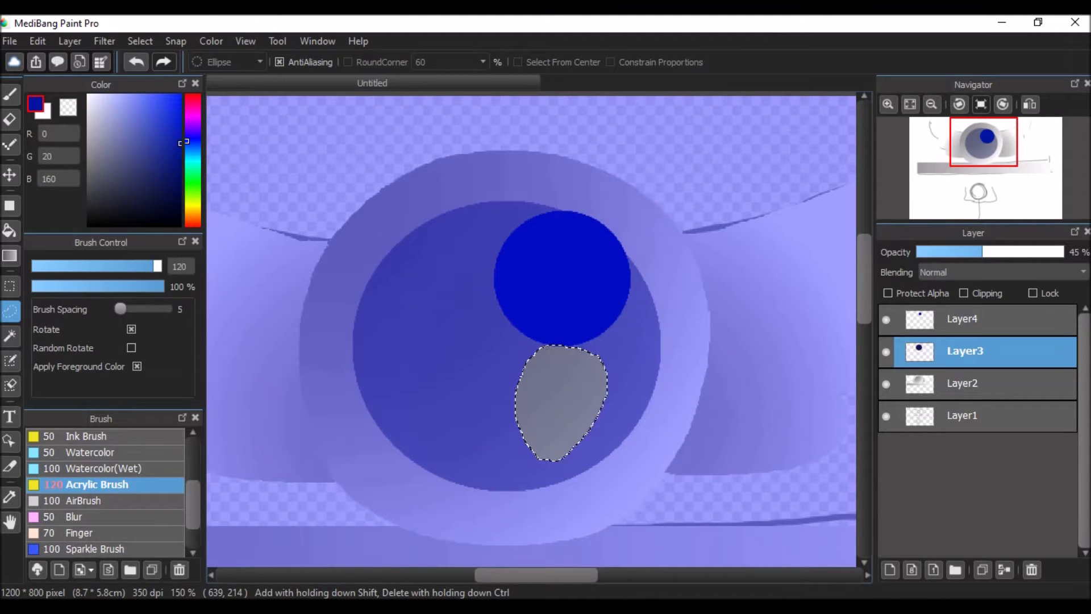
pyautogui.click(966, 319)
pyautogui.press('b')
pyautogui.moveTo(556, 432); pyautogui.dragTo(494, 352)
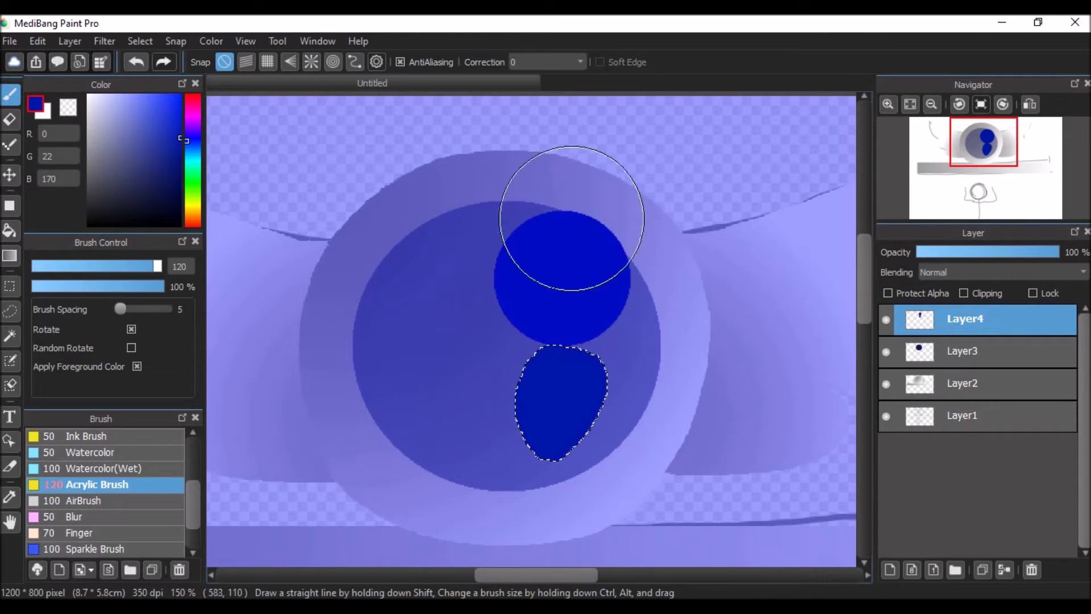
pyautogui.scroll(-5, 242, 414)
pyautogui.scroll(5, 242, 413)
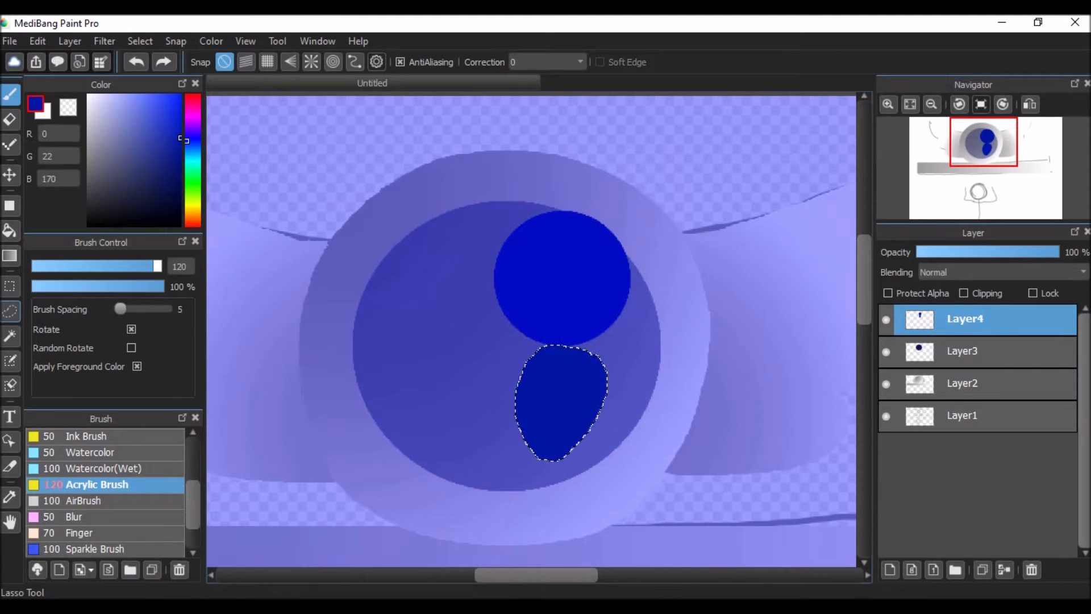
pyautogui.hotkey('ctrl', 'z')
# Try to enlarge the selected small blue circle with a transform
pyautogui.click(10, 286)
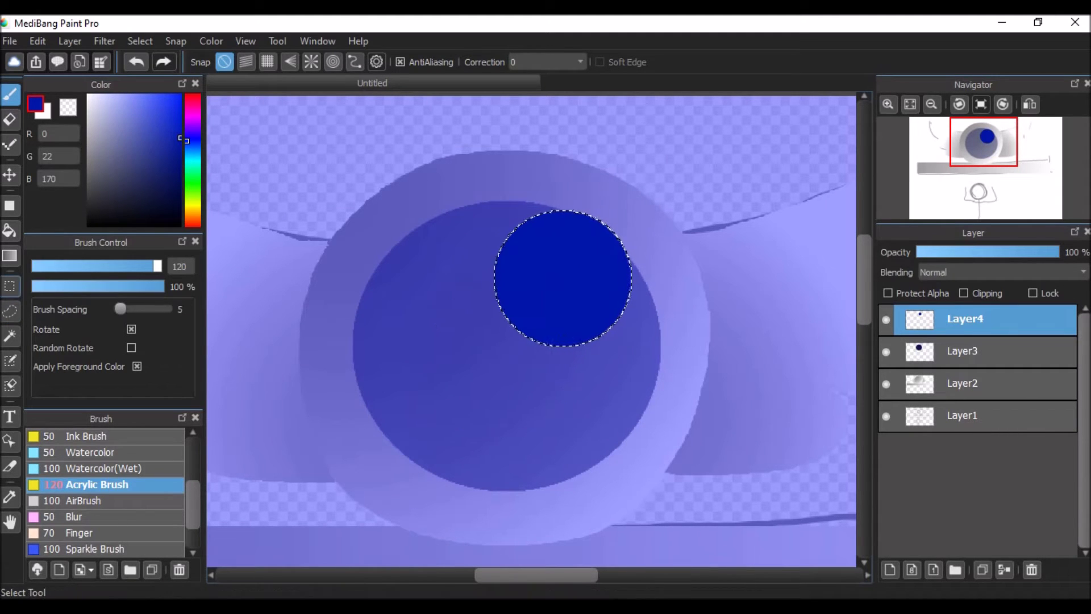
pyautogui.click(139, 41)
pyautogui.click(165, 214)
pyautogui.moveTo(563, 330); pyautogui.dragTo(563, 340)
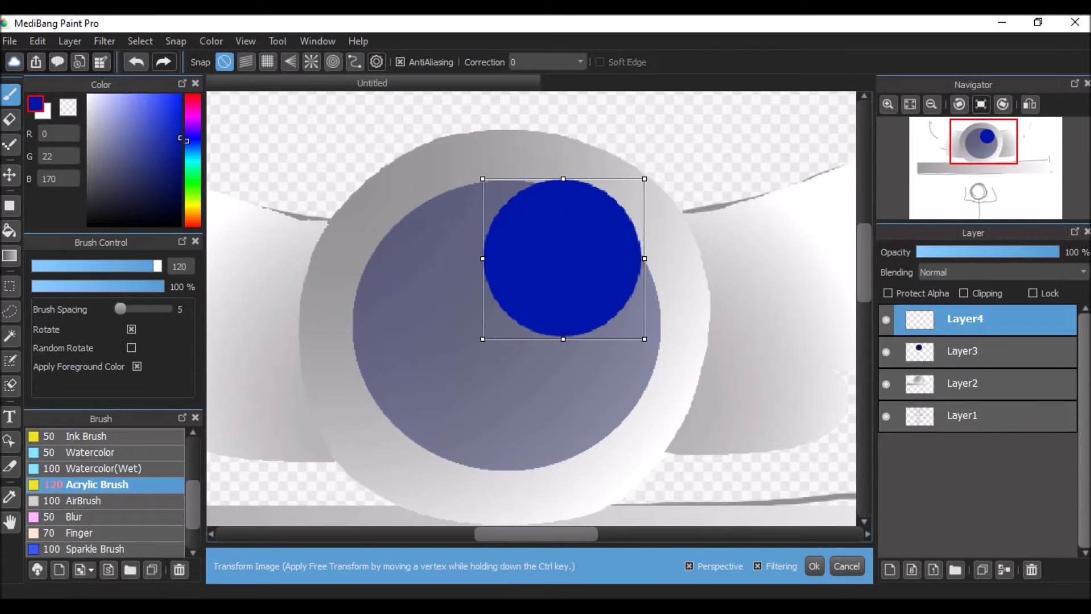
pyautogui.press('Return')
pyautogui.click(38, 41)
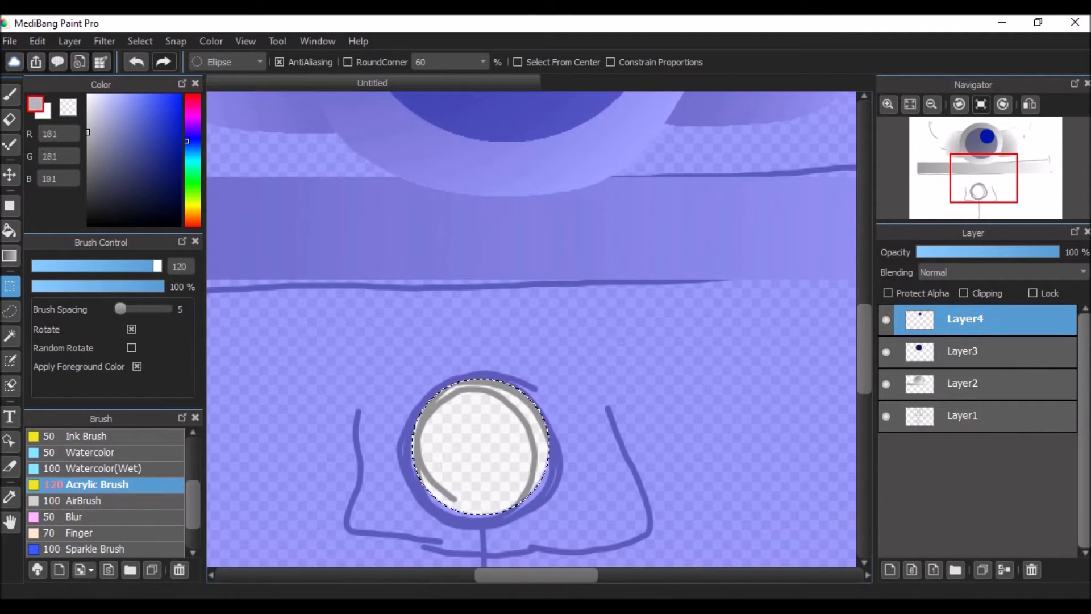
# Paint the circular selection over the lower sketched head grey (204, 204, 204) and enlarge the circle slightly with a transform
pyautogui.press('b')
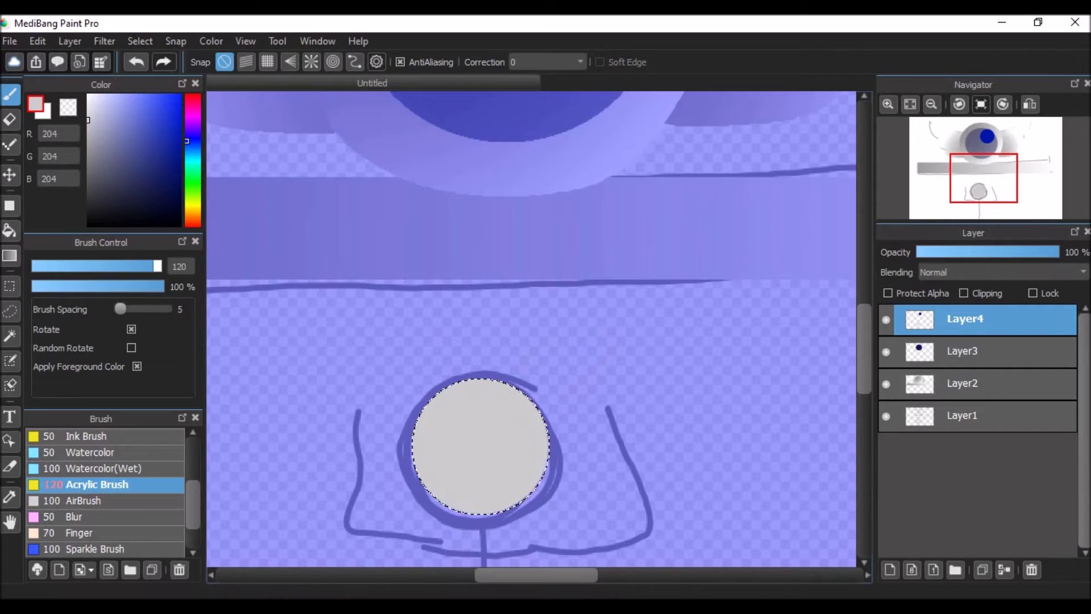
pyautogui.hotkey('ctrl', 't')
pyautogui.moveTo(481, 354); pyautogui.dragTo(481, 337)
pyautogui.press('Return')
# Select the small blue circle on Layer4 with the selection outline and scale it up slightly in all directions
pyautogui.press('m')
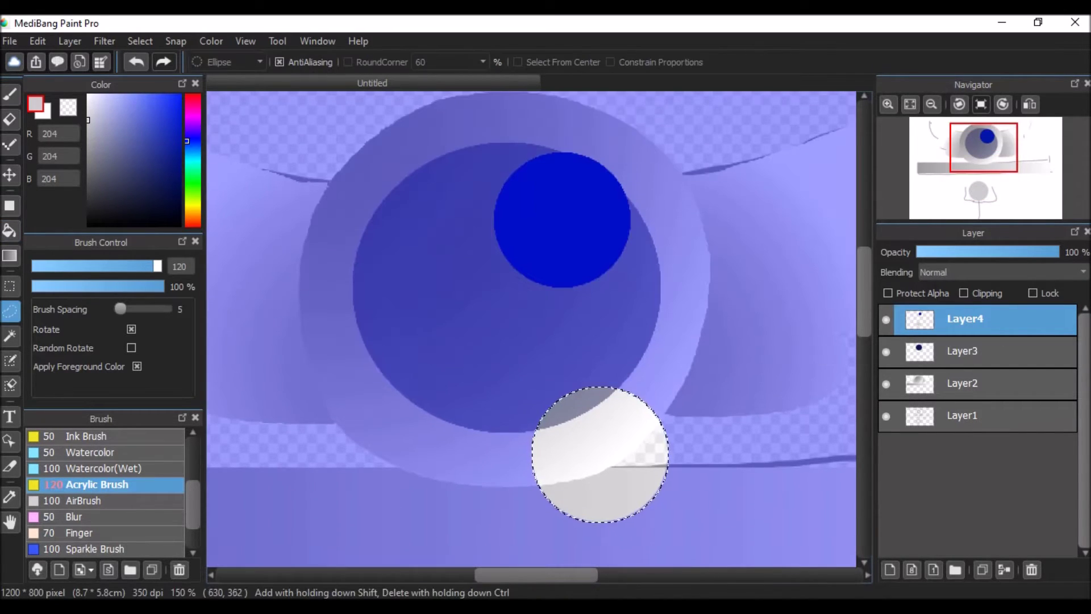
pyautogui.moveTo(494, 152); pyautogui.dragTo(631, 288)
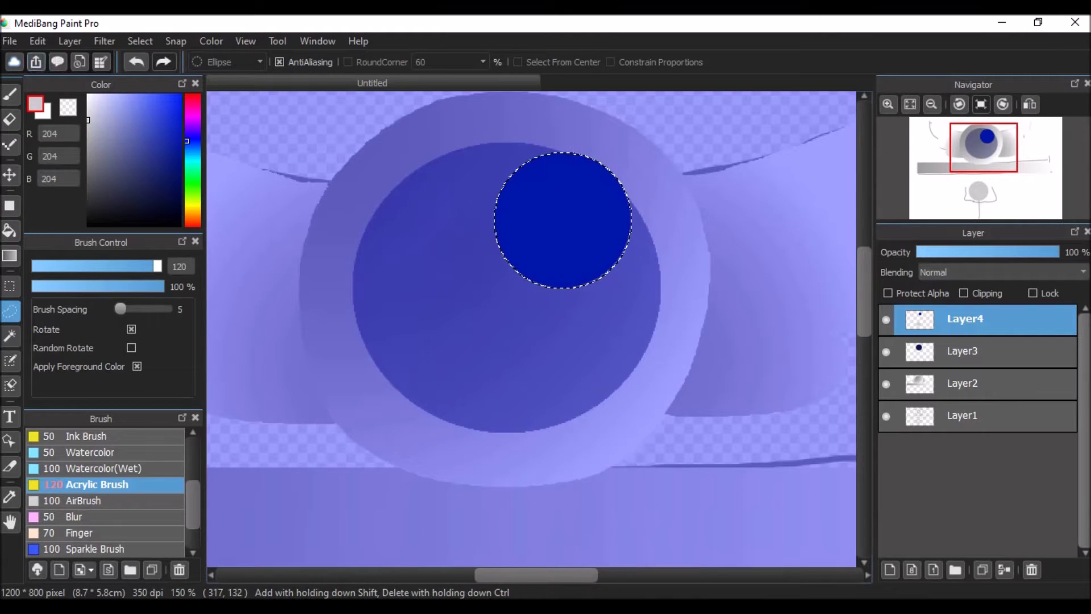
pyautogui.click(127, 41)
pyautogui.click(268, 239)
pyautogui.moveTo(563, 127); pyautogui.dragTo(563, 120)
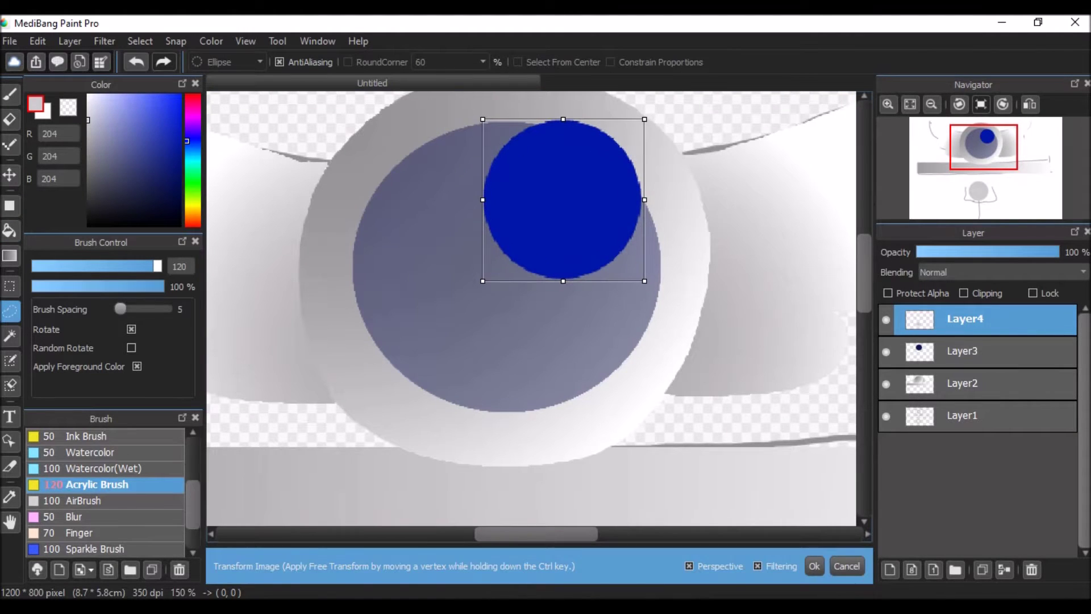
pyautogui.press('Return')
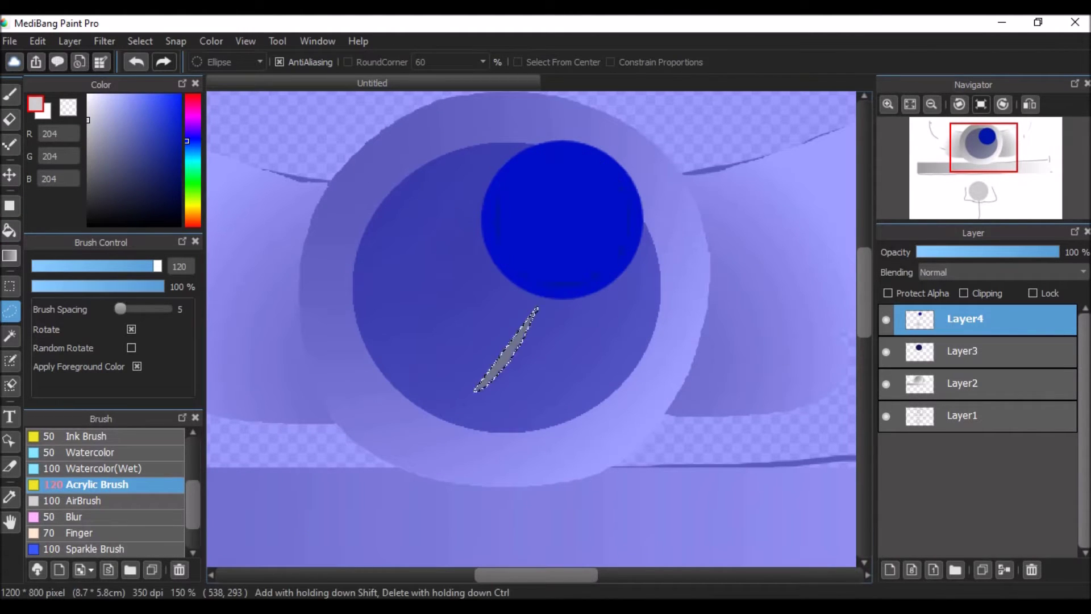
# Lasso-select a curved torso below the blue head circle and paint it with the sampled blue (0, 21, 168)
pyautogui.moveTo(559, 421); pyautogui.dragTo(543, 319)
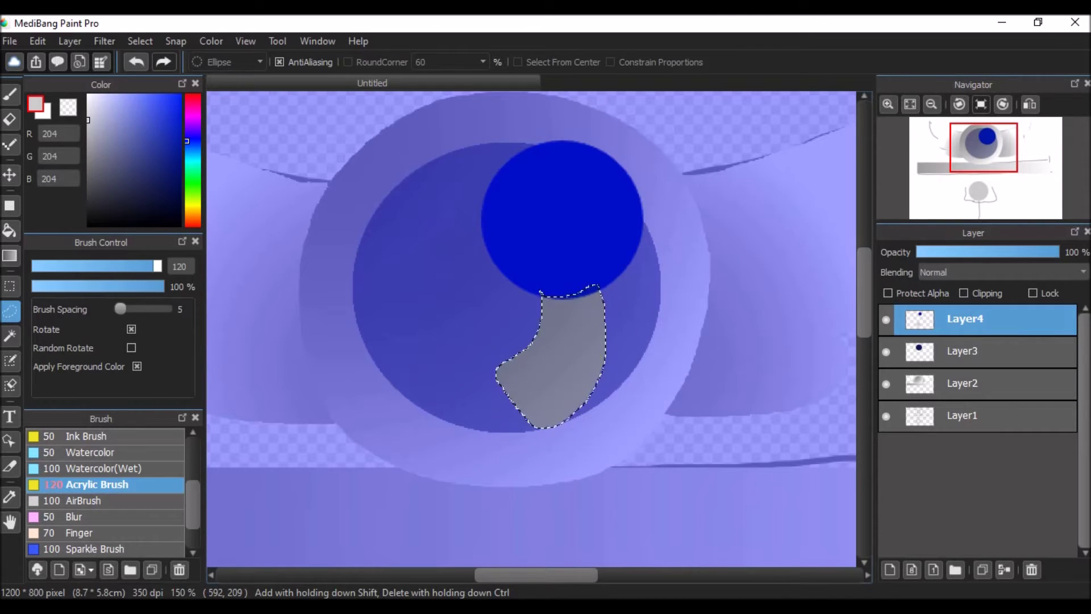
pyautogui.press('b')
pyautogui.keyDown('alt'); pyautogui.click(562, 228); pyautogui.keyUp('alt')
pyautogui.moveTo(523, 341); pyautogui.dragTo(562, 397)
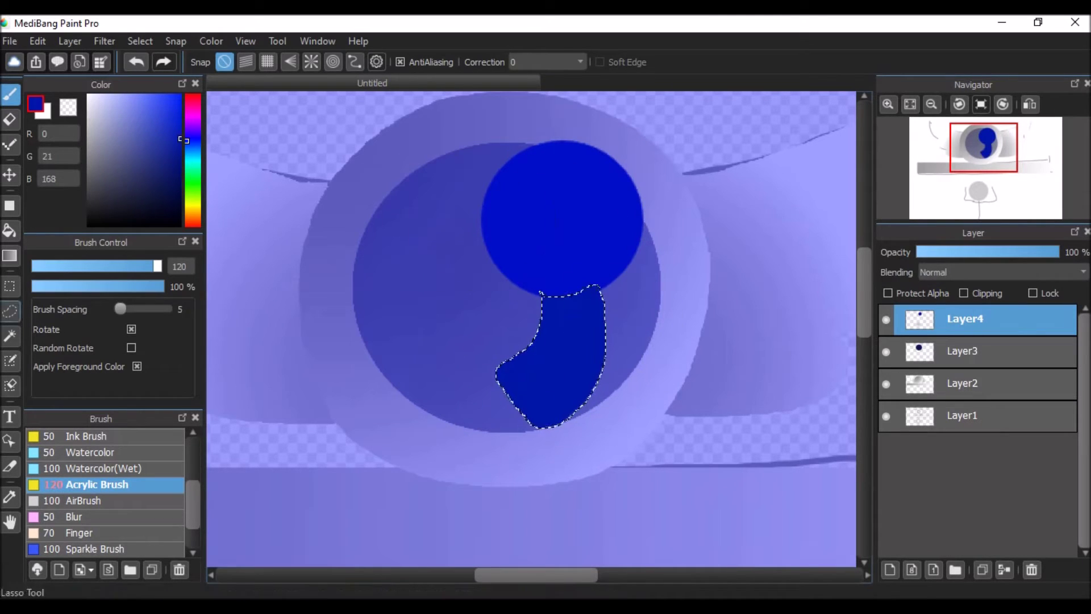
# Lasso-select two bent legs reaching left from the blue torso's lower end and paint each in the same blue
pyautogui.press('l')
pyautogui.moveTo(422, 376); pyautogui.dragTo(500, 361)
pyautogui.press('b')
pyautogui.moveTo(386, 370); pyautogui.dragTo(575, 378)
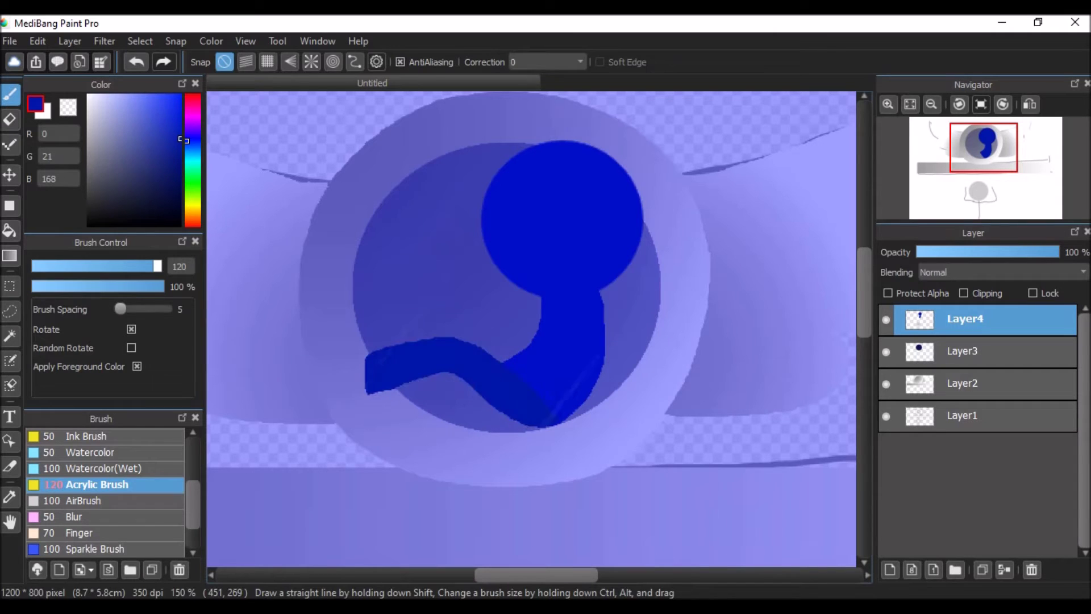
pyautogui.press('l')
pyautogui.hotkey('ctrl', 'd')
pyautogui.moveTo(465, 372)
pyautogui.mouseDown()
pyautogui.moveTo(472, 412)
pyautogui.moveTo(397, 505)
pyautogui.mouseUp()
pyautogui.press('b')
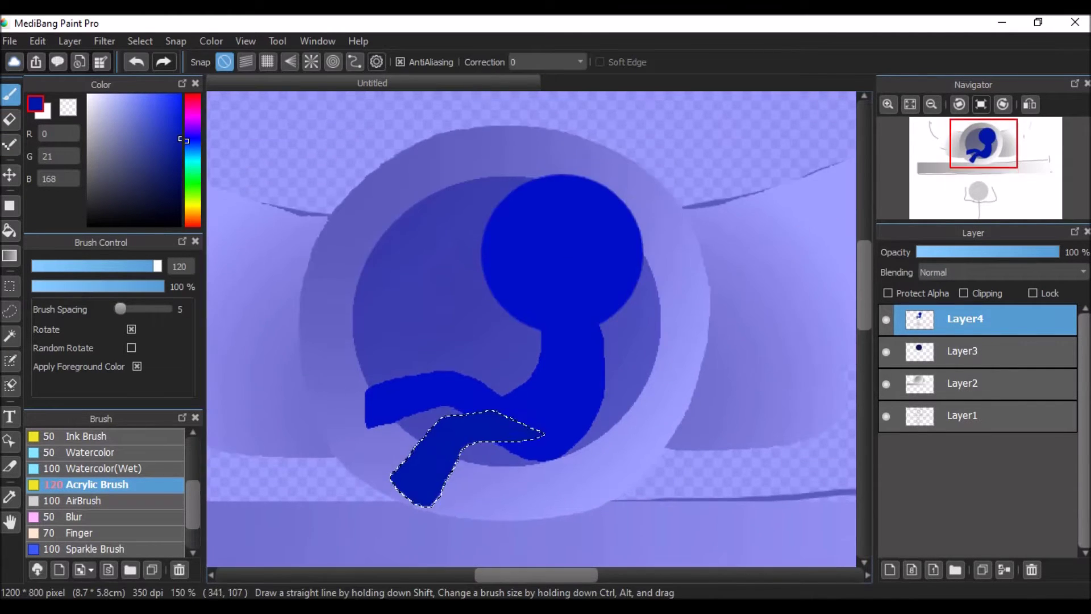
# Lasso-select and paint a curved blue tail at the torso's lower right and pointed spikes on its back
pyautogui.press('l')
pyautogui.moveTo(590, 452)
pyautogui.mouseDown()
pyautogui.moveTo(632, 414)
pyautogui.moveTo(544, 455)
pyautogui.moveTo(625, 423)
pyautogui.mouseUp()
pyautogui.press('b')
pyautogui.moveTo(593, 326)
pyautogui.mouseDown()
pyautogui.moveTo(659, 418)
pyautogui.moveTo(636, 398)
pyautogui.mouseUp()
pyautogui.press('b')
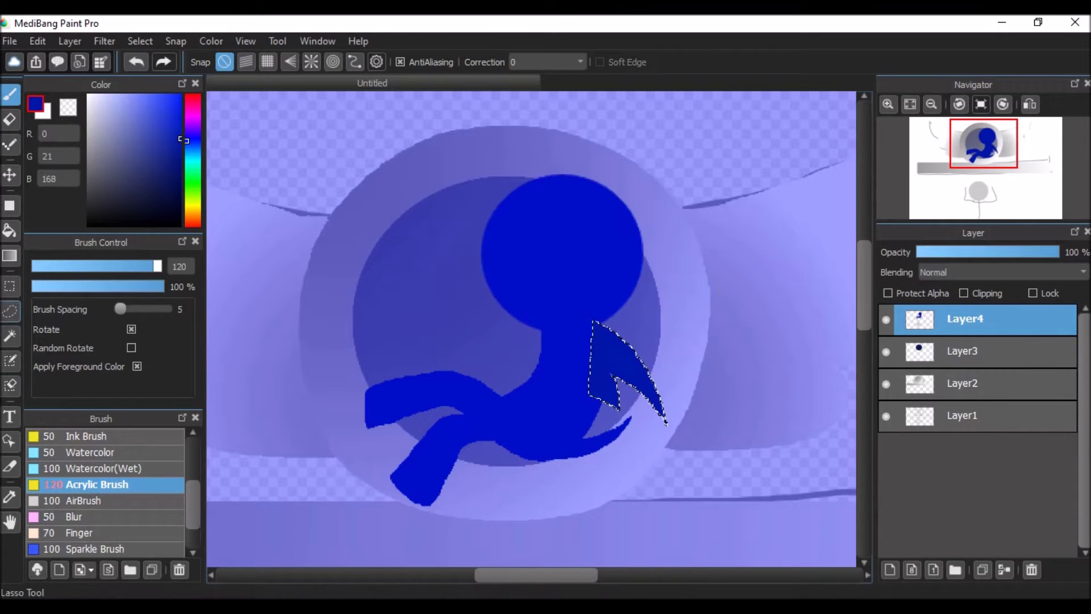
# Build the blue head by lasso-selecting and painting large curved quills behind it, filling out the face and adding a pointed ear
pyautogui.press('l')
pyautogui.moveTo(489, 233)
pyautogui.mouseDown()
pyautogui.moveTo(731, 141)
pyautogui.moveTo(611, 329)
pyautogui.mouseUp()
pyautogui.press('b')
pyautogui.moveTo(540, 216)
pyautogui.mouseDown()
pyautogui.moveTo(676, 381)
pyautogui.moveTo(807, 244)
pyautogui.mouseUp()
pyautogui.press('l')
pyautogui.moveTo(489, 283); pyautogui.dragTo(483, 250)
pyautogui.press('b')
pyautogui.press('l')
pyautogui.moveTo(462, 182)
pyautogui.mouseDown()
pyautogui.moveTo(504, 207)
pyautogui.moveTo(464, 184)
pyautogui.moveTo(495, 233)
pyautogui.mouseUp()
pyautogui.press('b')
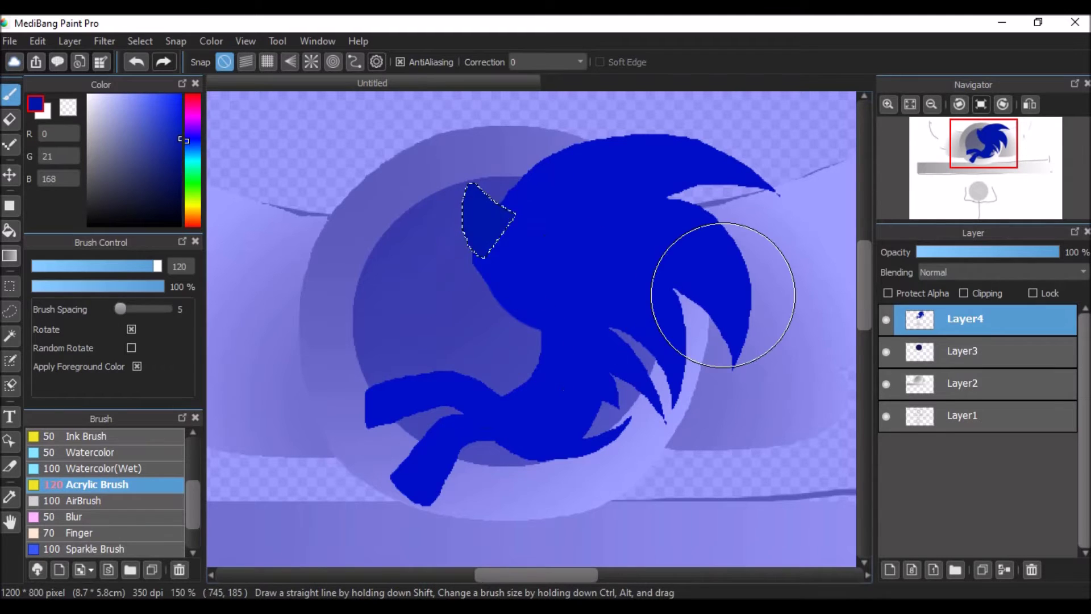
# Clear the selection, then lasso-select two long drooping quills around the lower grey circle and paint them grey (204, 204, 204)
pyautogui.scroll(-2, 723, 295)
pyautogui.scroll(4, 738, 284)
pyautogui.press('e')
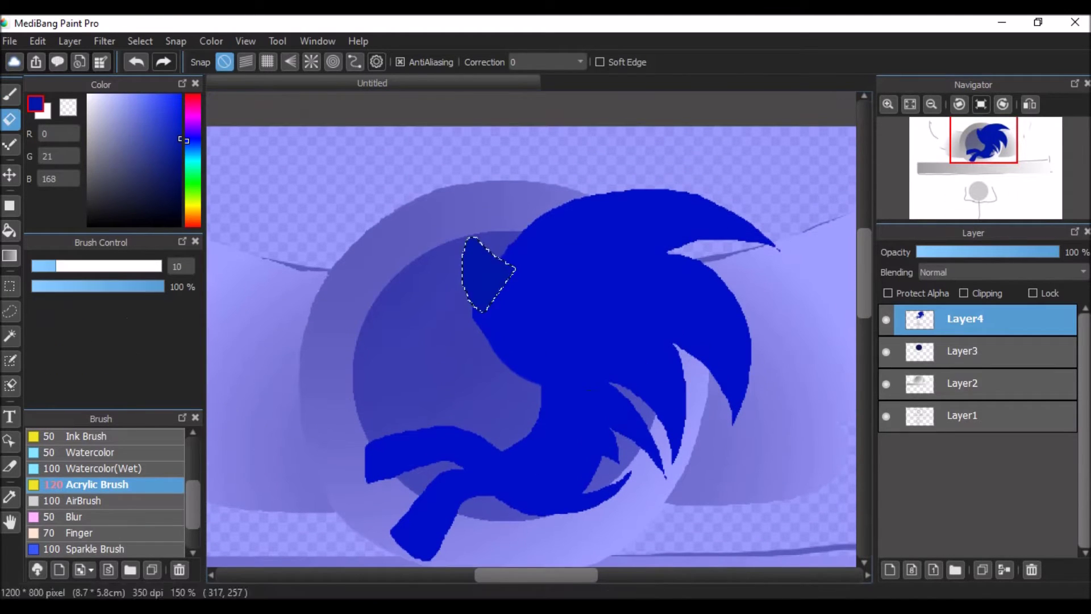
pyautogui.press('l')
pyautogui.hotkey('ctrl', 'd')
pyautogui.press('e')
pyautogui.scroll(-5, 668, 478)
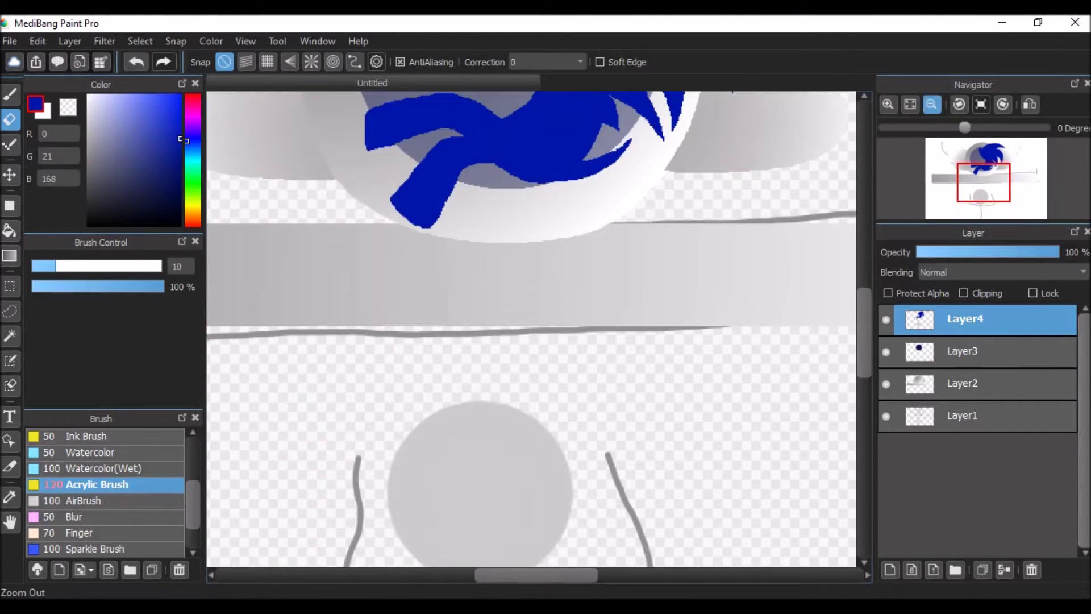
pyautogui.click(931, 104)
pyautogui.click(10, 311)
pyautogui.moveTo(463, 294)
pyautogui.mouseDown()
pyautogui.moveTo(563, 455)
pyautogui.moveTo(463, 296)
pyautogui.mouseUp()
pyautogui.moveTo(458, 299); pyautogui.dragTo(596, 398)
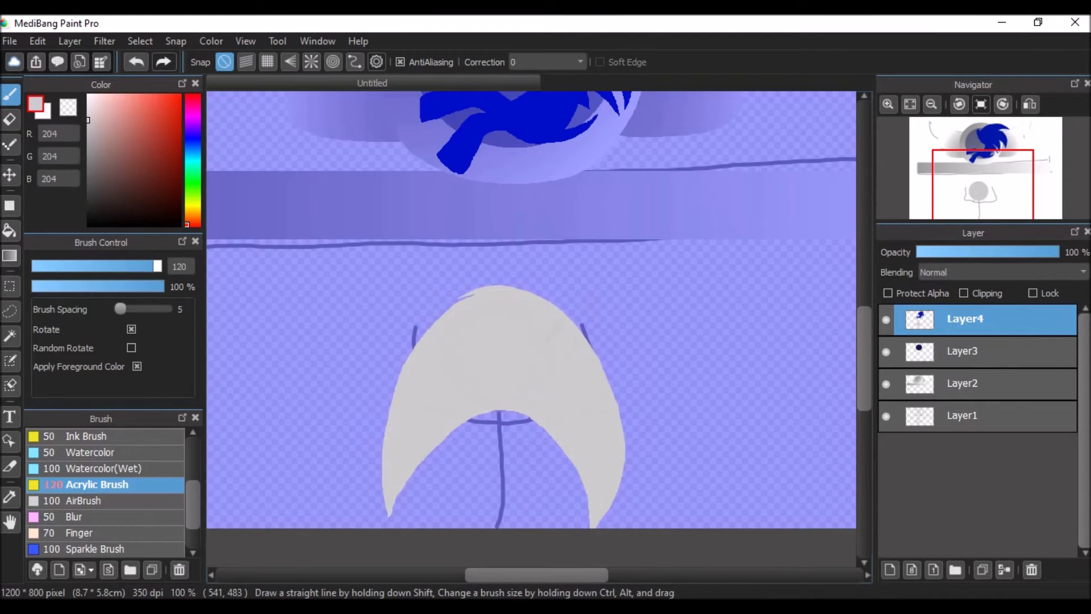
# Lasso-select a pointed ear on each side of the grey head's crown and paint both grey (204, 204, 204)
pyautogui.click(10, 311)
pyautogui.moveTo(714, 296); pyautogui.dragTo(723, 382)
pyautogui.hotkey('ctrl', 'z')
pyautogui.hotkey('ctrl', 'y')
pyautogui.hotkey('ctrl', 'z')
pyautogui.press('b')
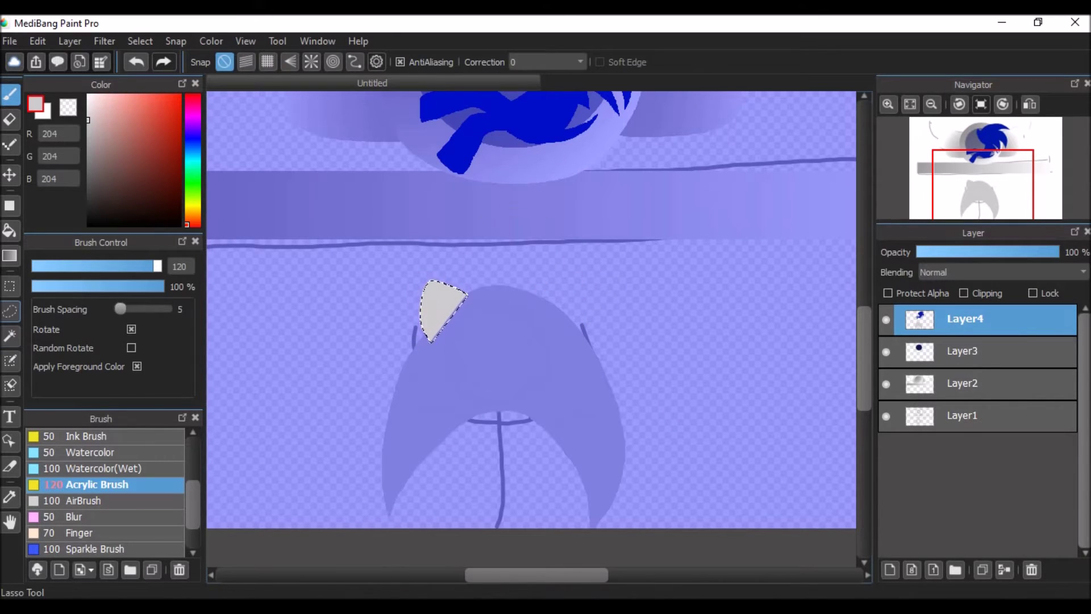
pyautogui.click(10, 311)
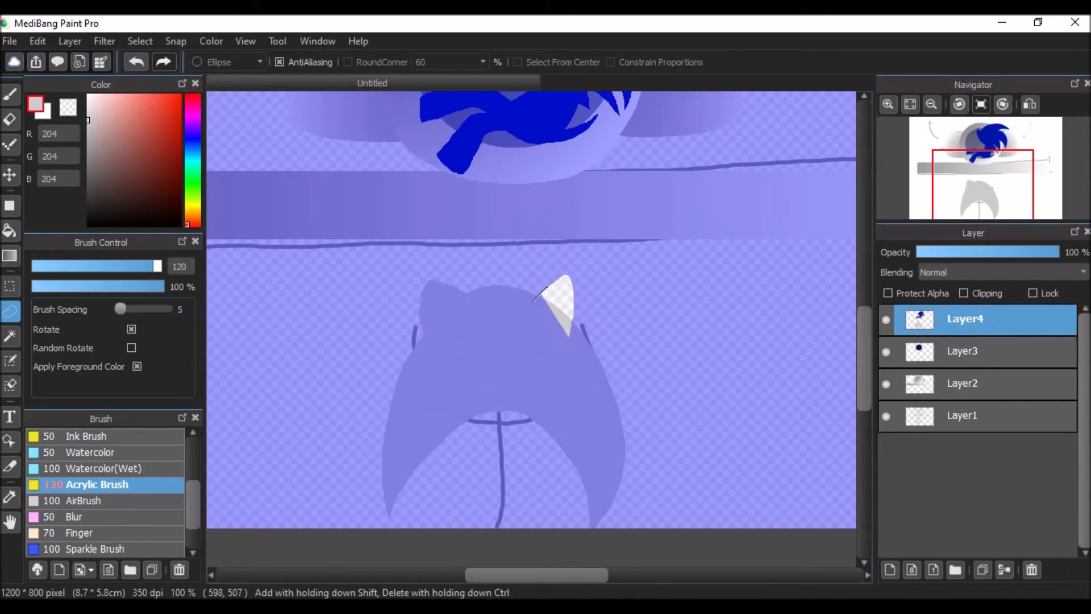
pyautogui.press('b')
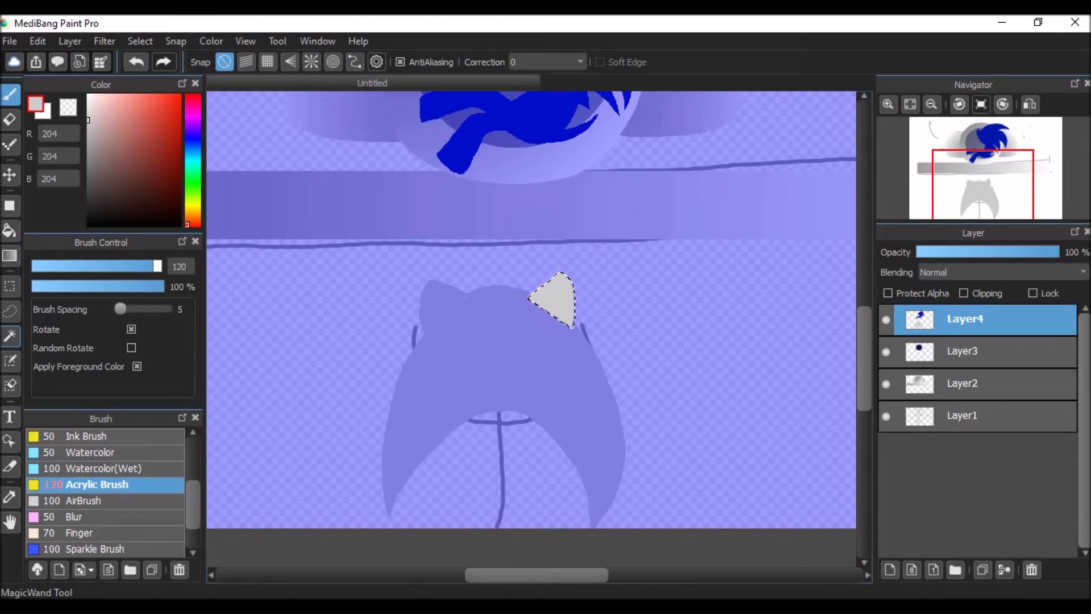
pyautogui.click(10, 310)
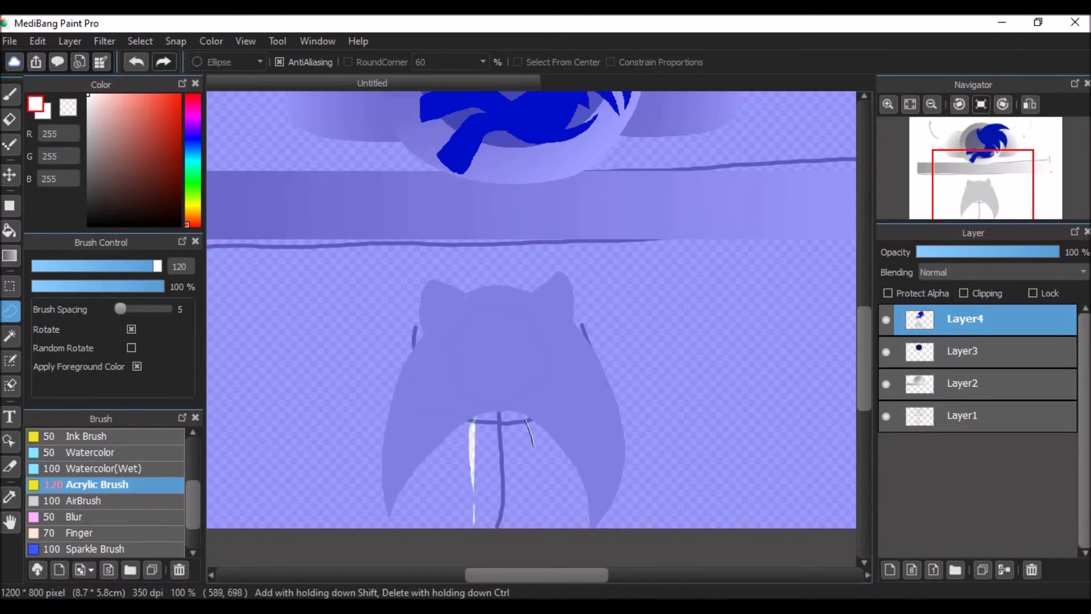
pyautogui.moveTo(539, 449); pyautogui.dragTo(475, 418)
pyautogui.press('Delete')
pyautogui.scroll(5, 531, 313)
pyautogui.scroll(-7, 531, 313)
pyautogui.moveTo(627, 290); pyautogui.dragTo(632, 345)
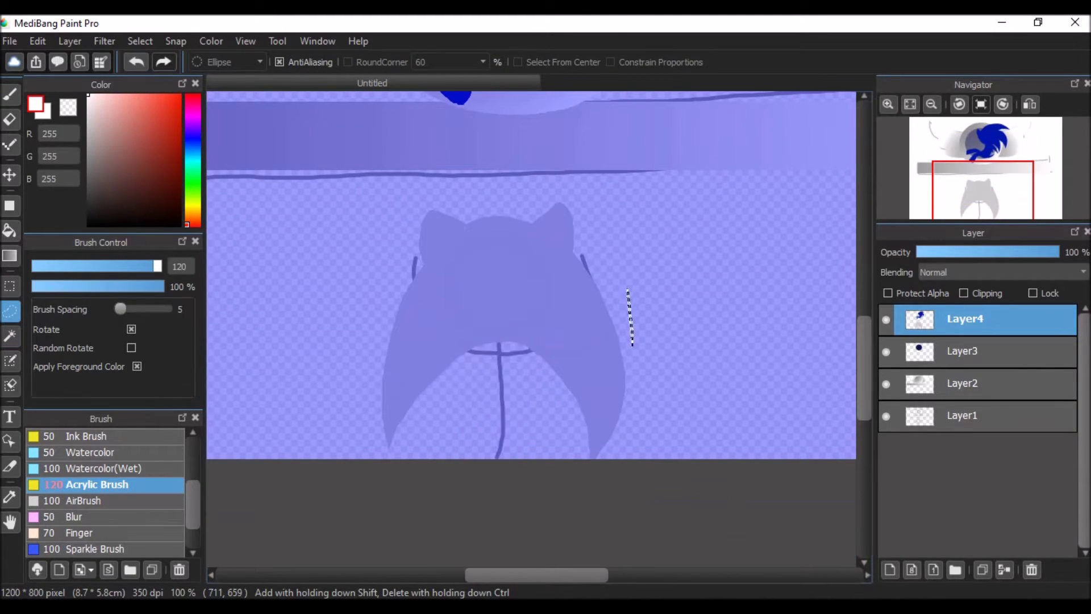
# Lasso-select a torso between the grey head's drooping quills and paint it grey (204, 204, 204)
pyautogui.moveTo(540, 467)
pyautogui.mouseDown()
pyautogui.moveTo(471, 349)
pyautogui.moveTo(500, 432)
pyautogui.mouseUp()
pyautogui.press('b')
pyautogui.click(88, 120)
pyautogui.moveTo(511, 358); pyautogui.dragTo(531, 446)
pyautogui.hotkey('ctrl', 'z')
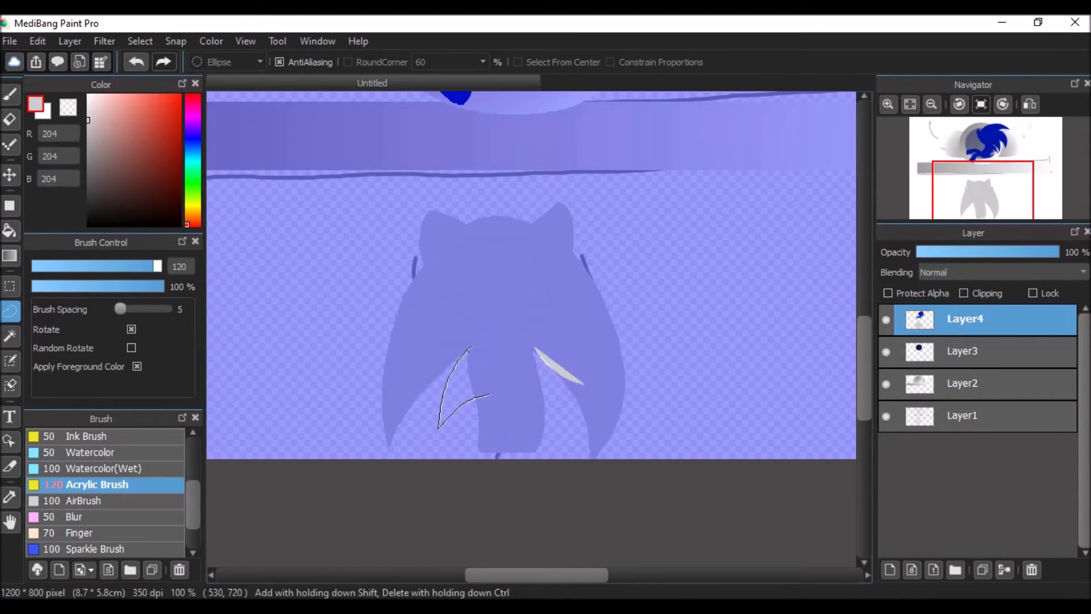
# Add a pointed arm on the grey torso's left side and extend the lower body to the canvas edge in the same grey
pyautogui.moveTo(441, 423); pyautogui.dragTo(472, 348)
pyautogui.press('l')
pyautogui.moveTo(526, 479); pyautogui.dragTo(488, 454)
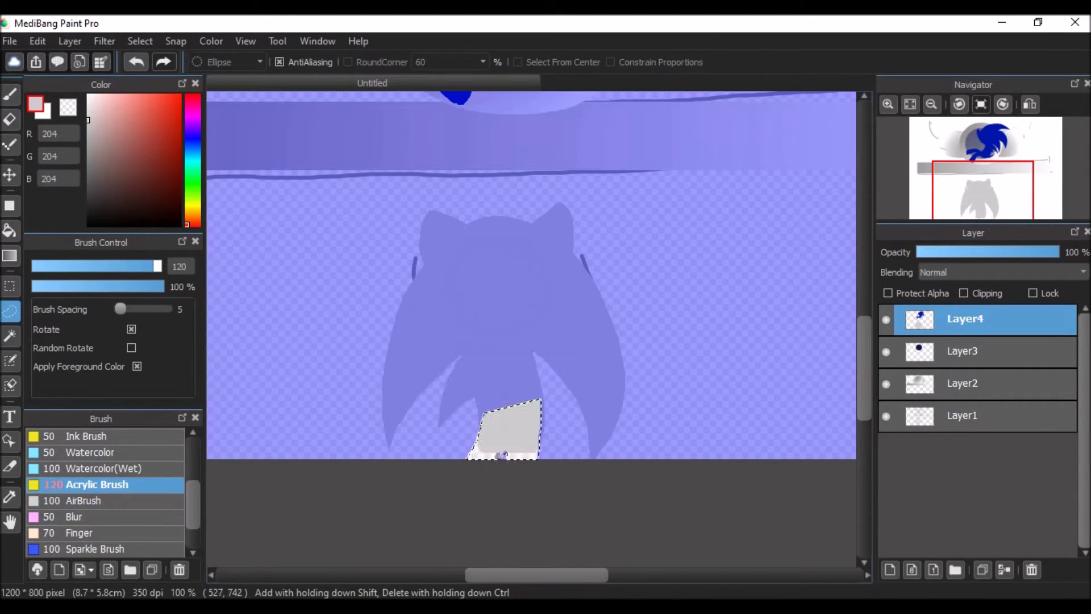
pyautogui.press('b')
pyautogui.press('l')
pyautogui.moveTo(619, 348); pyautogui.dragTo(541, 454)
pyautogui.press('b')
# Lasso-select a thin curved tail sweeping left from the grey figure's lower body and paint it grey
pyautogui.press('l')
pyautogui.moveTo(418, 433); pyautogui.dragTo(421, 435)
pyautogui.press('b')
pyautogui.press('m')
pyautogui.hotkey('ctrl', 'z')
pyautogui.hotkey('ctrl', 'y')
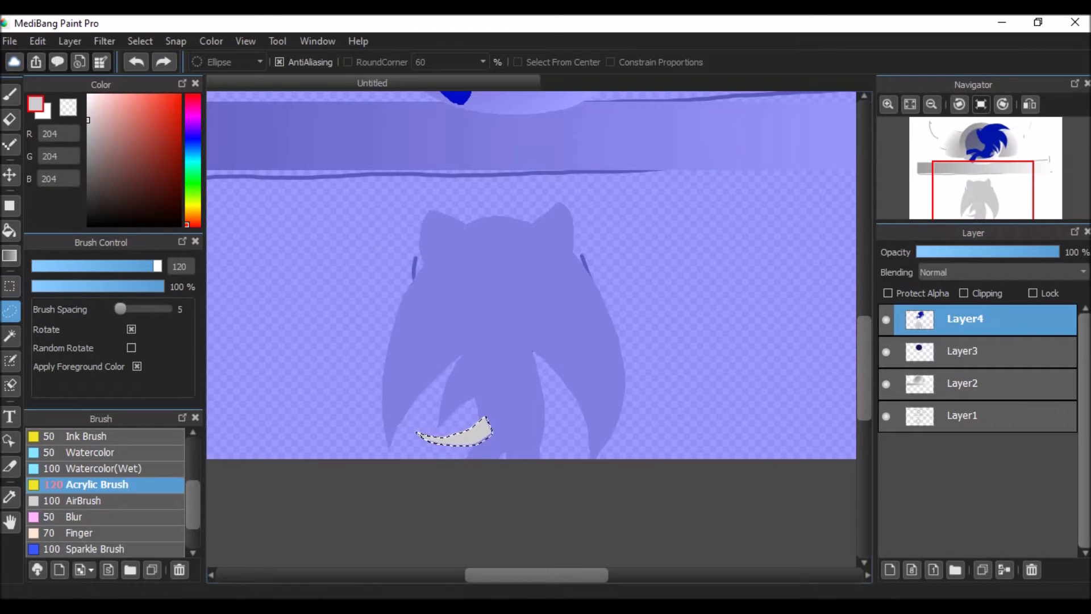
pyautogui.press('d')
pyautogui.hotkey('ctrl', 'z')
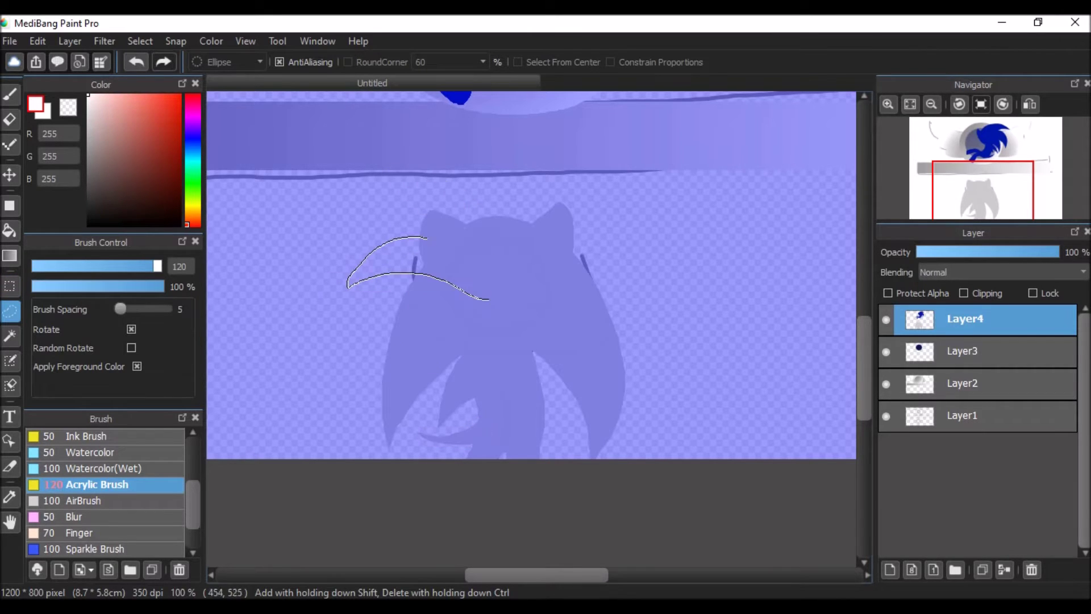
pyautogui.hotkey('ctrl', 'y')
pyautogui.hotkey('ctrl', 'z')
pyautogui.hotkey('ctrl', 'z')
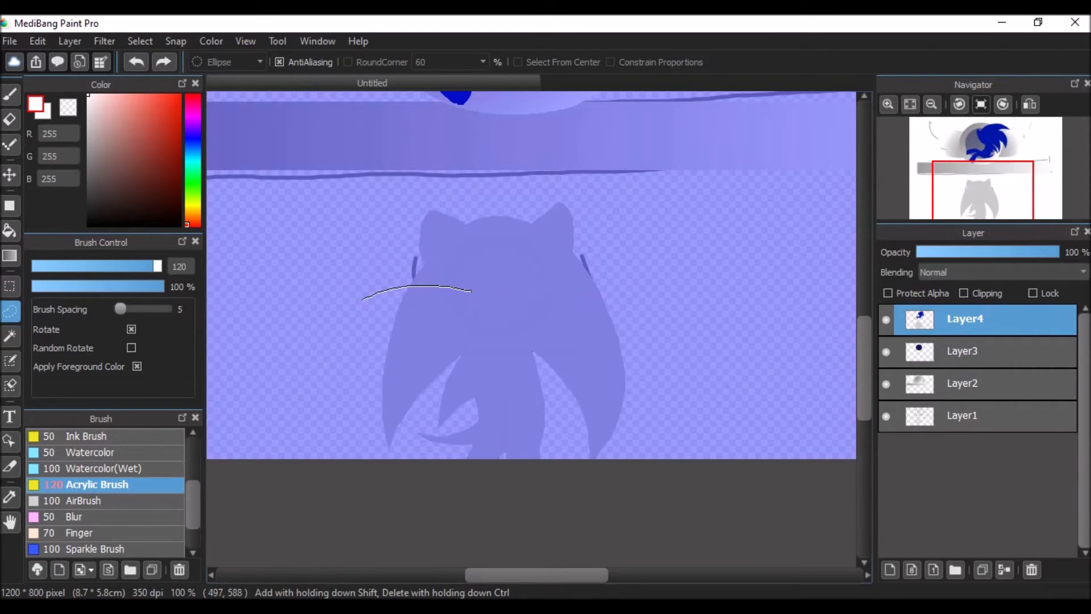
# Lasso-select a crown of spiky quills fanning out over the grey head and paint it with the sampled grey (203, 203, 203)
pyautogui.hotkey('ctrl', 'y')
pyautogui.press('b')
pyautogui.keyDown('alt'); pyautogui.click(516, 248); pyautogui.keyUp('alt')
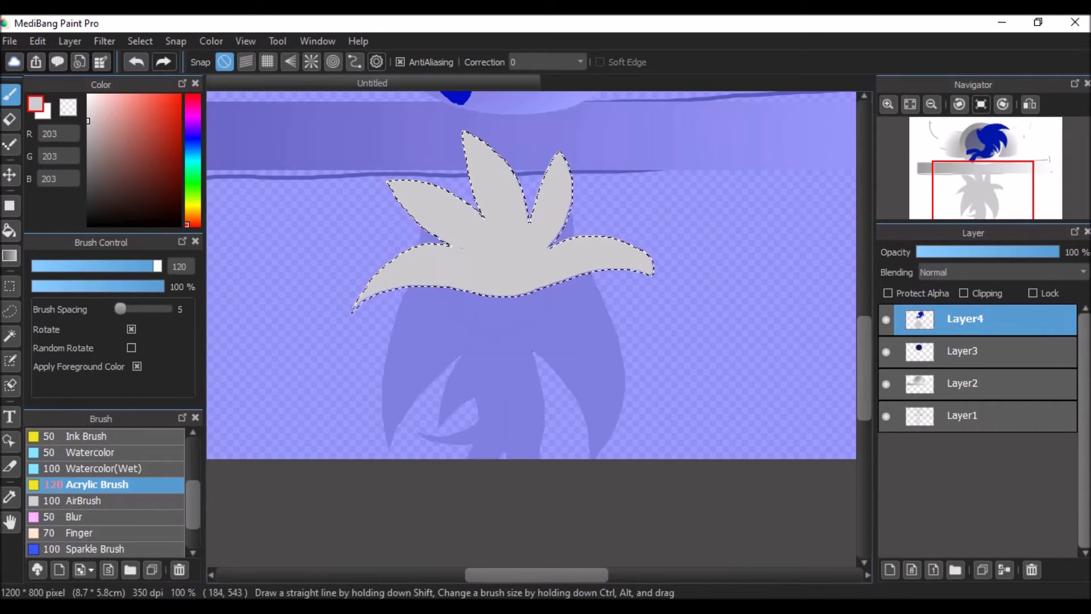
# Try lasso-selecting a two-lobed eye patch on the blue head and painting it on a new layer
pyautogui.scroll(3, 829, 385)
pyautogui.press('m')
pyautogui.moveTo(425, 219)
pyautogui.mouseDown()
pyautogui.moveTo(326, 272)
pyautogui.moveTo(406, 339)
pyautogui.mouseUp()
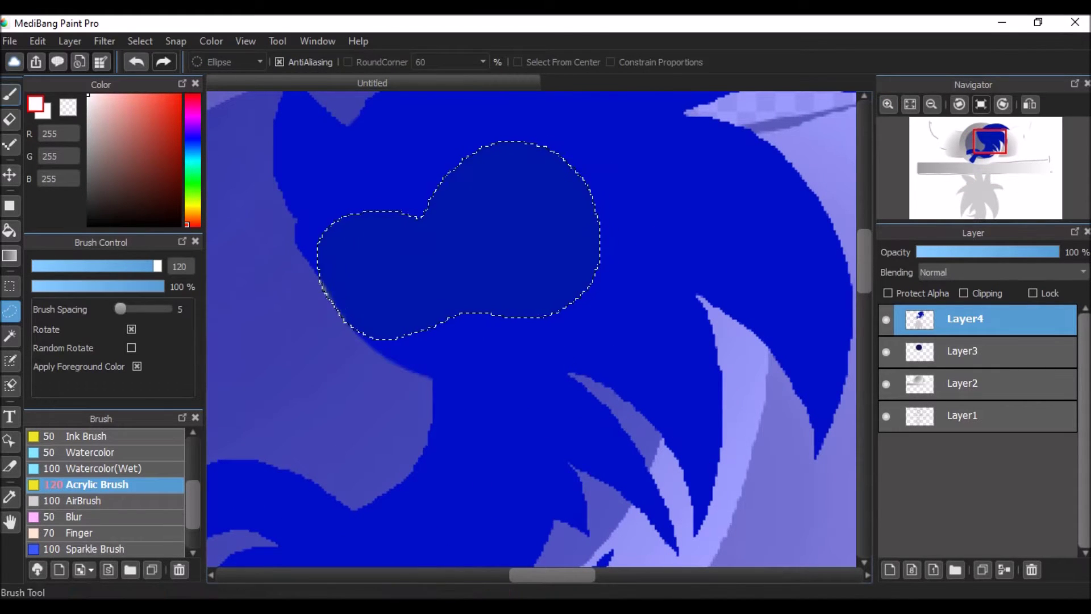
pyautogui.click(10, 94)
pyautogui.hotkey('ctrl', 'shift', 'n')
pyautogui.moveTo(280, 256); pyautogui.dragTo(448, 193)
pyautogui.hotkey('ctrl', 'z')
pyautogui.hotkey('ctrl', 'z')
# On a new layer, lasso-select a two-lobed eye patch on the blue head and paint it white
pyautogui.hotkey('ctrl', 'shift', 'n')
pyautogui.click(10, 311)
pyautogui.moveTo(681, 251); pyautogui.dragTo(659, 344)
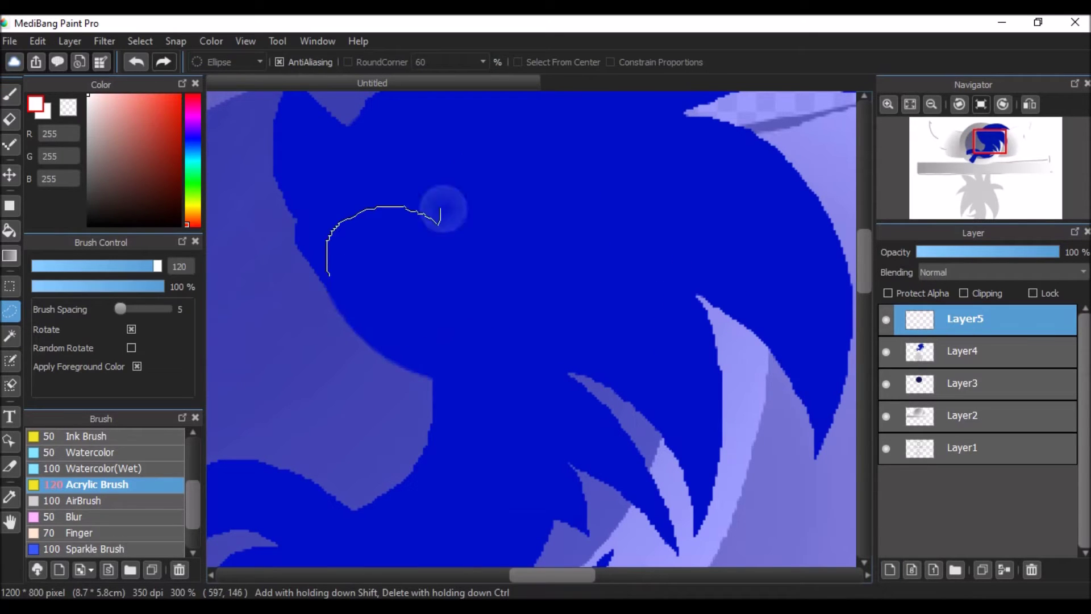
pyautogui.press('b')
pyautogui.press('m')
pyautogui.moveTo(420, 176)
pyautogui.mouseDown()
pyautogui.moveTo(367, 202)
pyautogui.moveTo(686, 229)
pyautogui.mouseUp()
pyautogui.press('b')
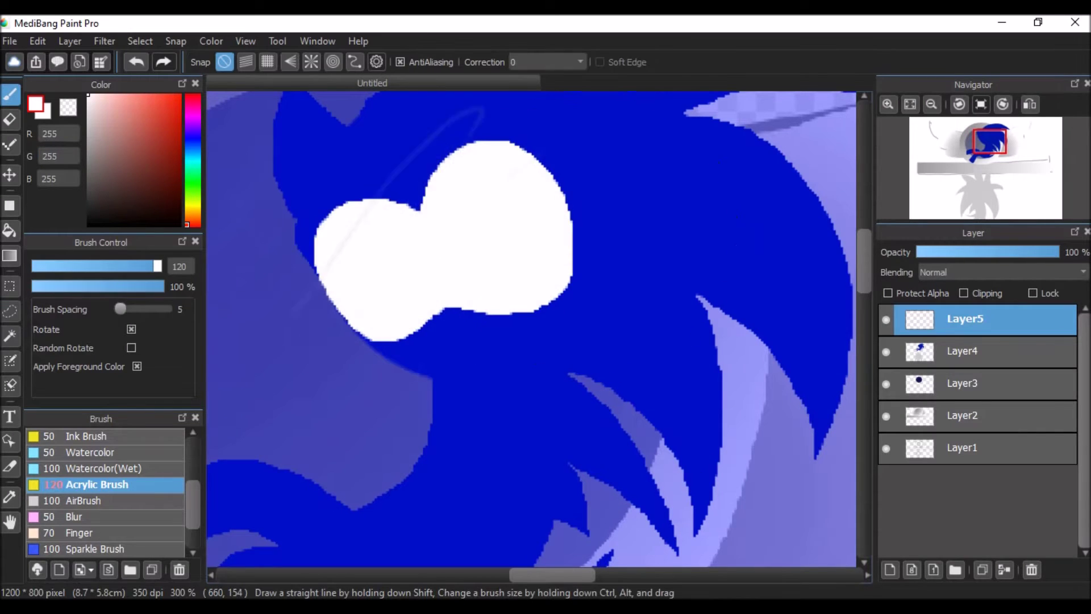
pyautogui.moveTo(488, 159); pyautogui.dragTo(366, 326)
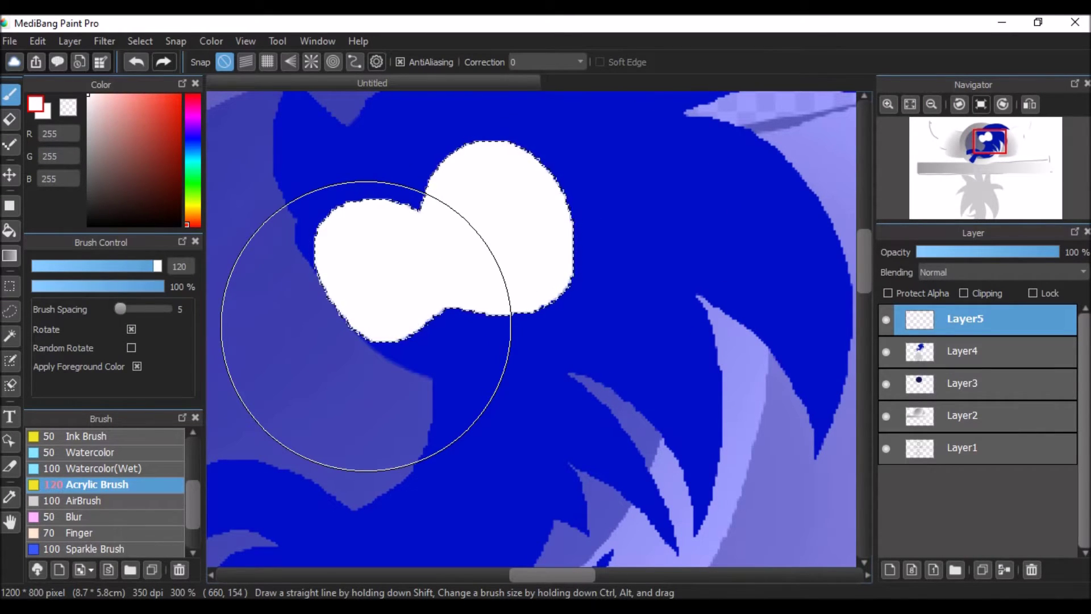
# Lasso-select a heart-shaped eye patch on the grey head and paint it white
pyautogui.scroll(-10, 365, 325)
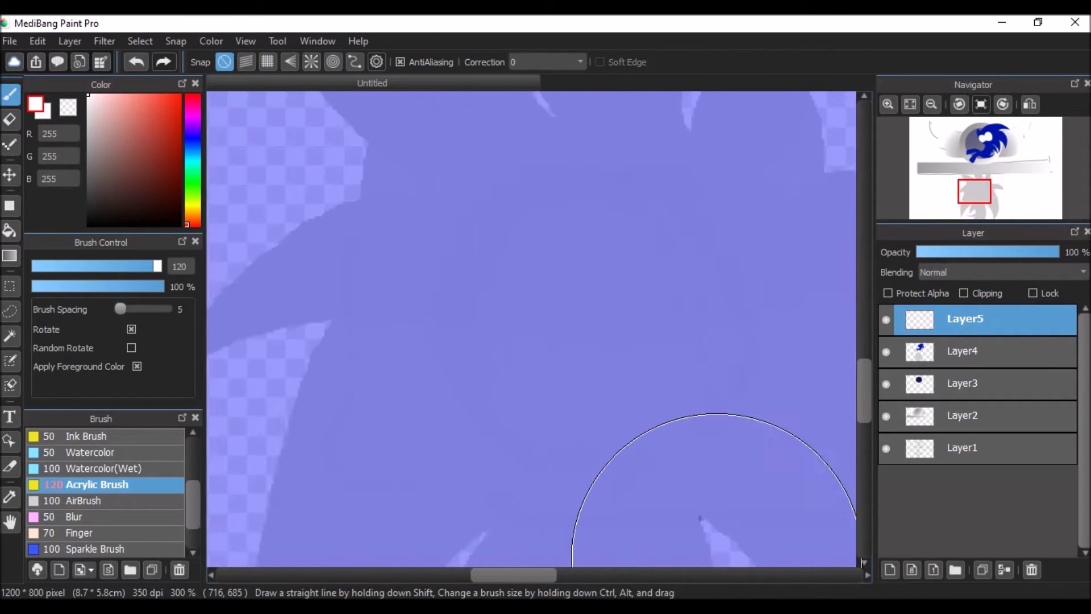
pyautogui.click(9, 310)
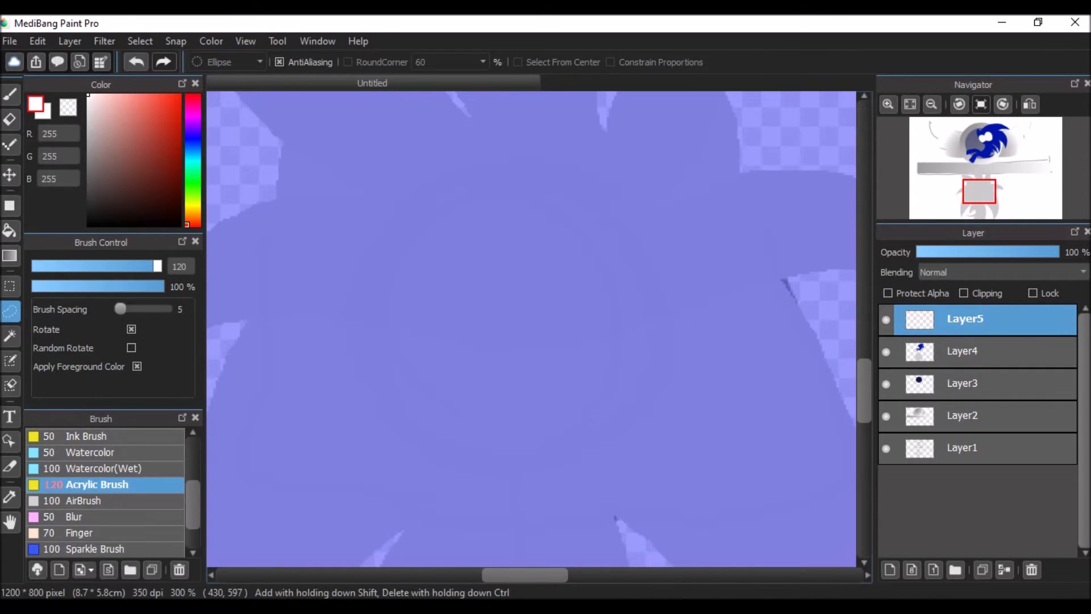
pyautogui.moveTo(607, 403); pyautogui.dragTo(483, 280)
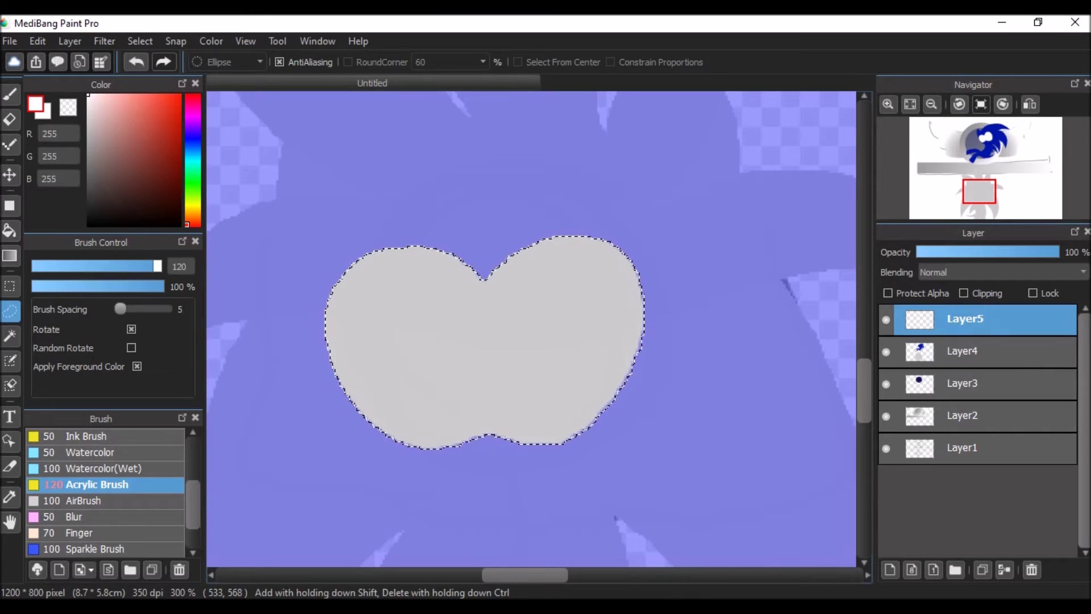
pyautogui.press('b')
pyautogui.moveTo(397, 341); pyautogui.dragTo(596, 369)
pyautogui.moveTo(561, 488); pyautogui.dragTo(369, 370)
# Transform the grey head's white eye patch, shifting it slightly right, and apply the change
pyautogui.hotkey('ctrl', 't')
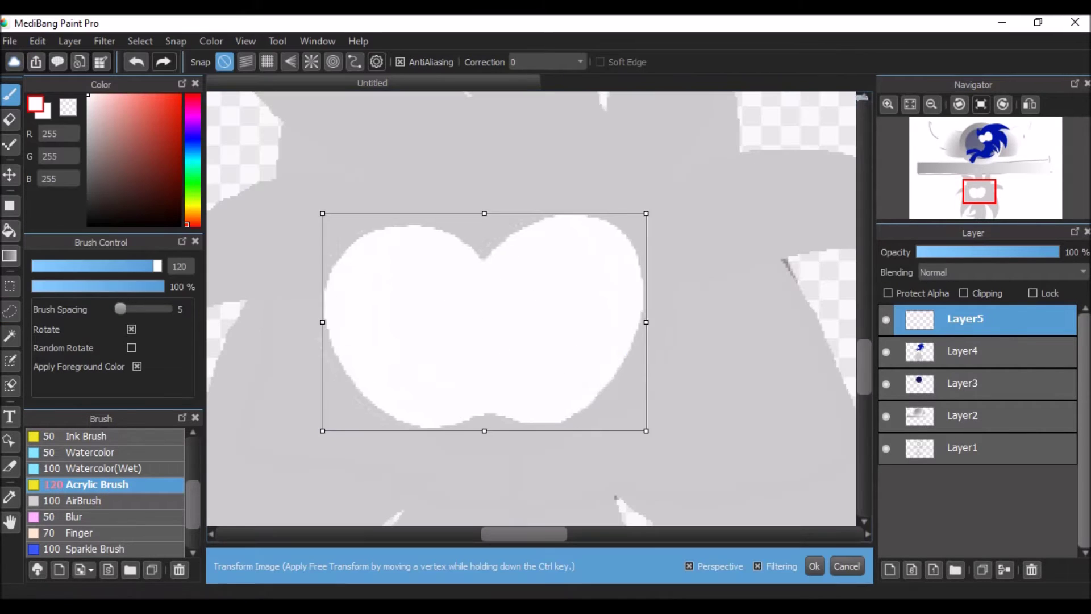
pyautogui.scroll(-2, 531, 309)
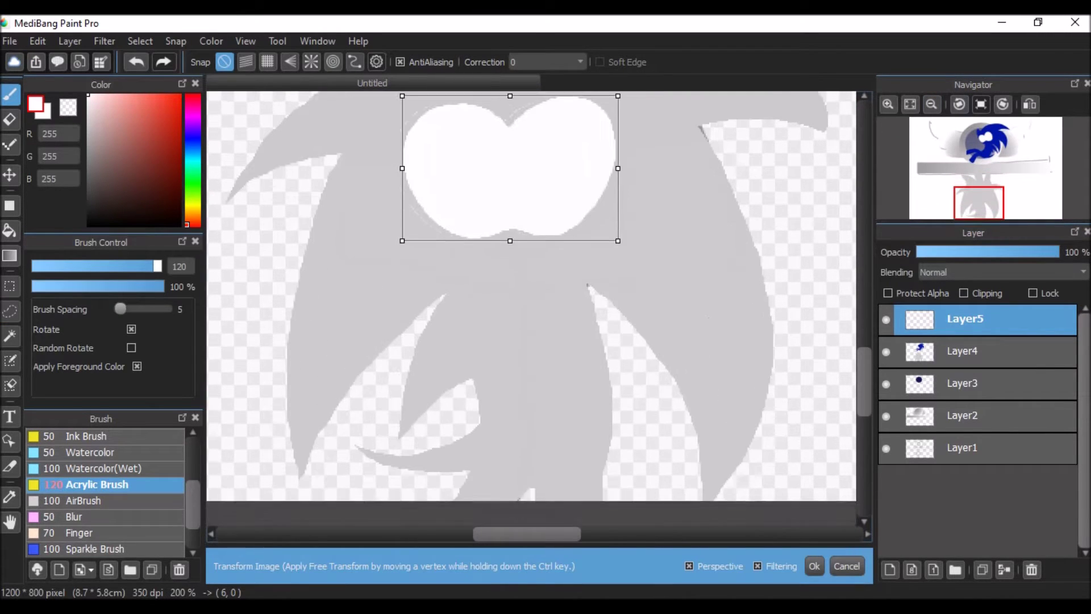
pyautogui.scroll(2, 730, 274)
pyautogui.press('Return')
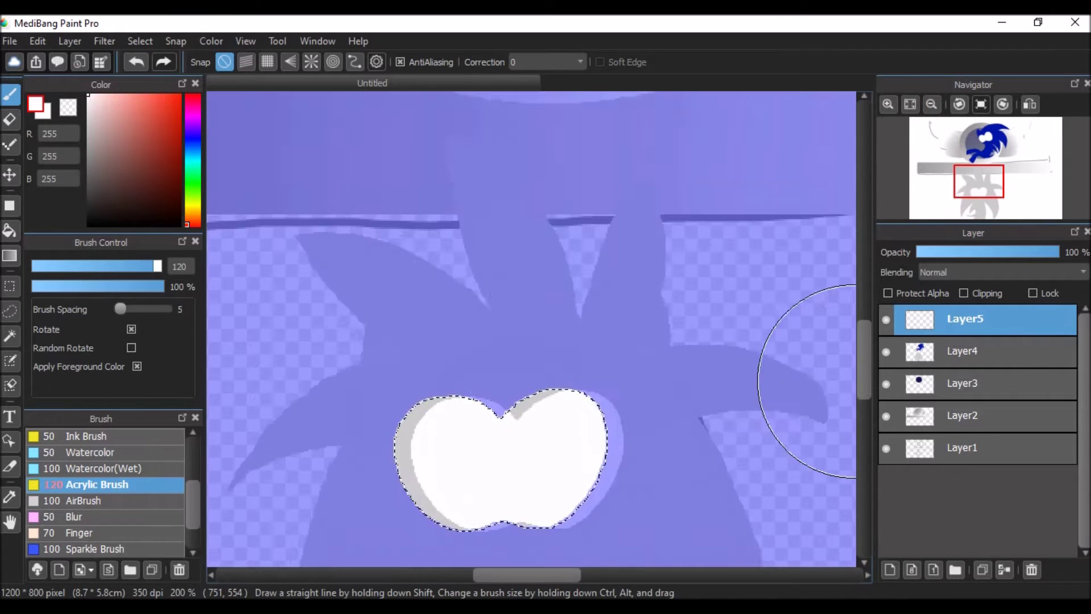
# Lasso-select a curved muzzle under the blue head's eye patch and paint it tan (248, 216, 137)
pyautogui.scroll(5, 803, 369)
pyautogui.scroll(3, 780, 317)
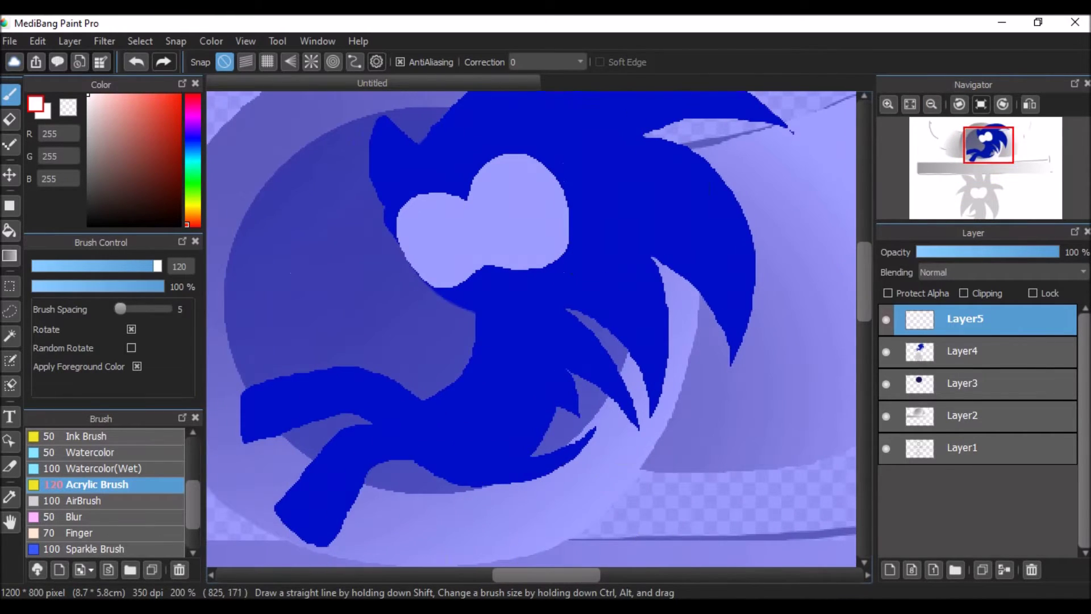
pyautogui.press('l')
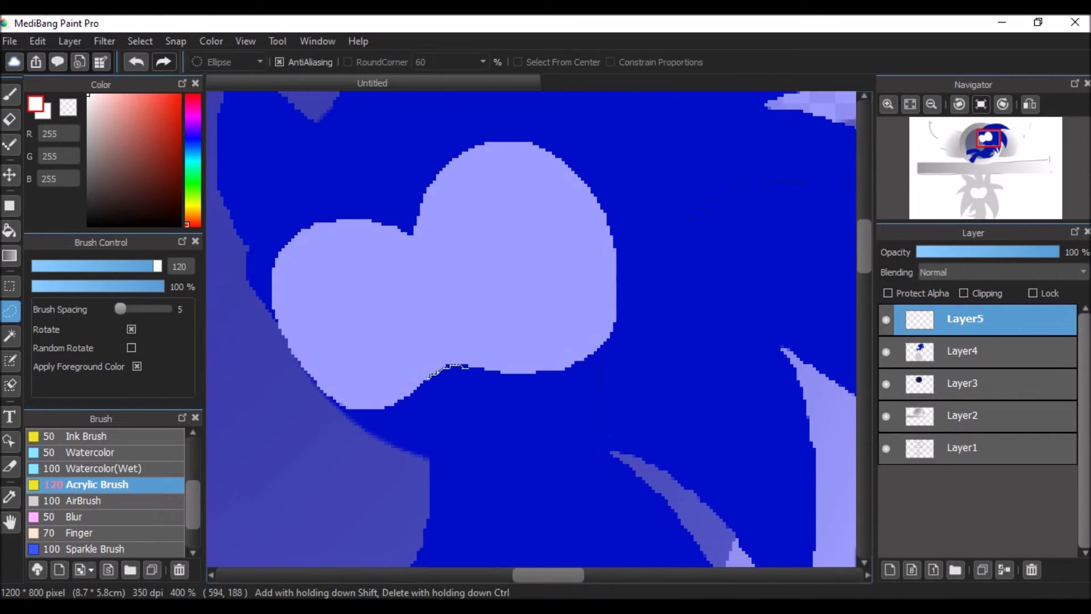
pyautogui.moveTo(598, 433); pyautogui.dragTo(611, 334)
pyautogui.click(187, 208)
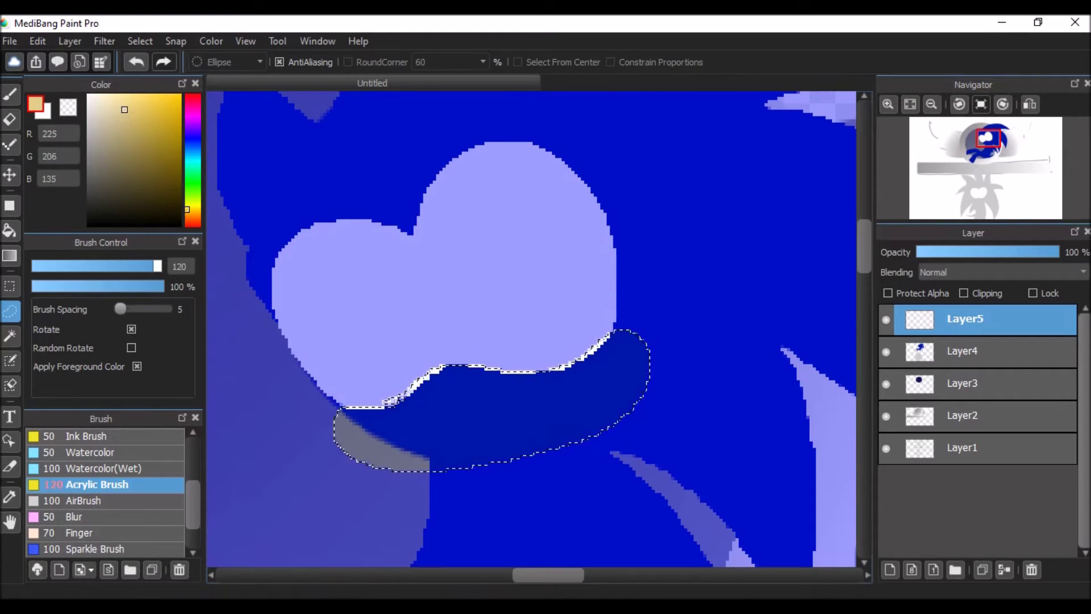
pyautogui.click(129, 98)
pyautogui.press('b')
pyautogui.moveTo(398, 432); pyautogui.dragTo(614, 363)
pyautogui.hotkey('ctrl', 'd')
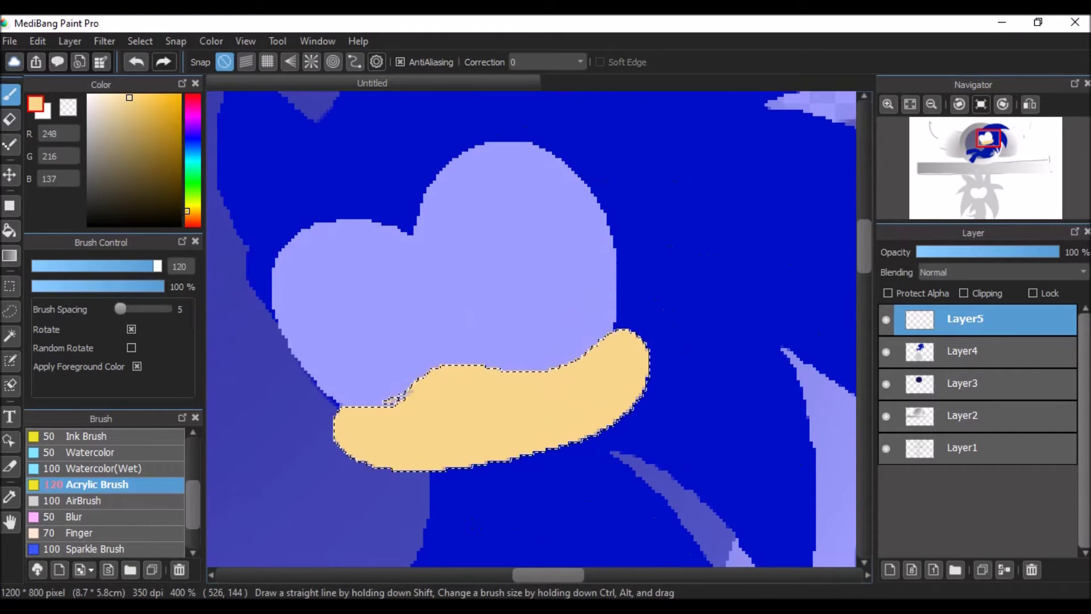
# Fill a small triangular inner ear above the blue head's eye patch with tan (247, 215, 137)
pyautogui.press('b')
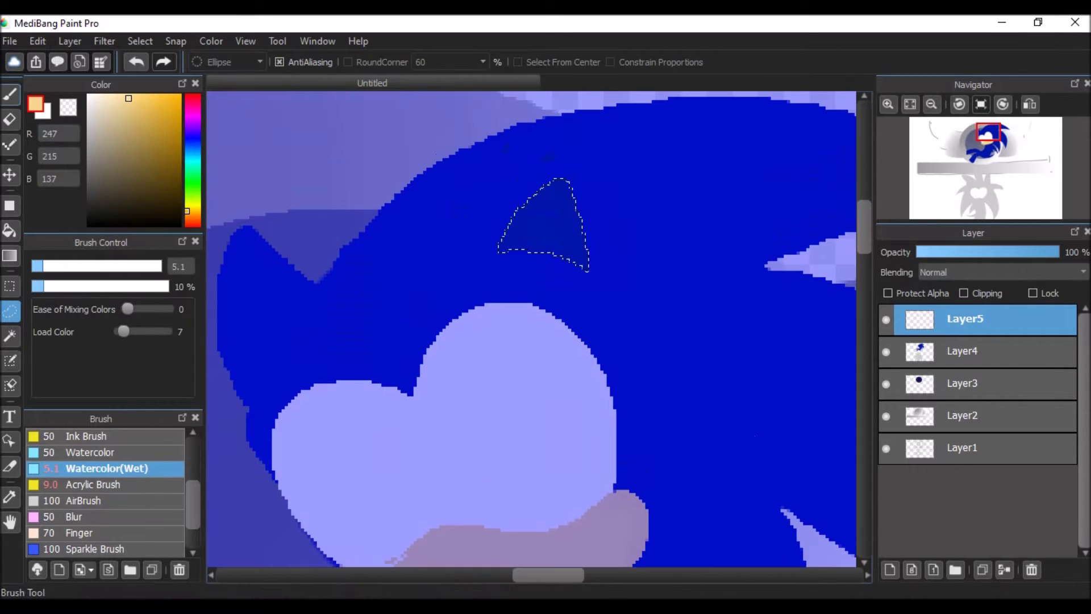
pyautogui.press('b')
pyautogui.moveTo(506, 244)
pyautogui.mouseDown()
pyautogui.moveTo(557, 193)
pyautogui.moveTo(597, 242)
pyautogui.mouseUp()
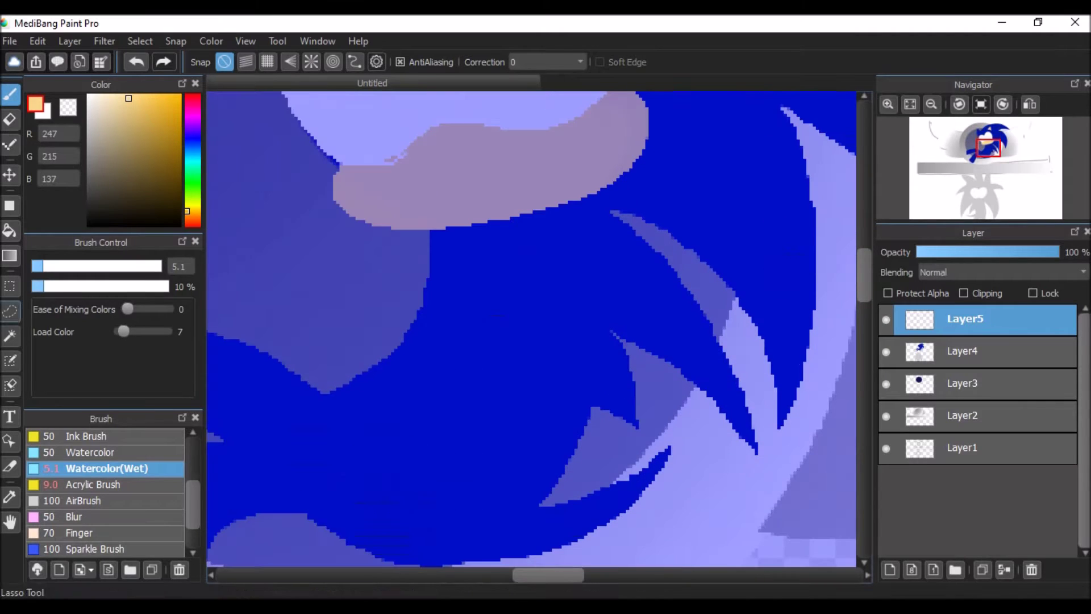
# Lasso-select a slanted oval belly on the blue torso and paint it the same tan with the Acrylic Brush
pyautogui.press('l')
pyautogui.moveTo(430, 287)
pyautogui.mouseDown()
pyautogui.moveTo(392, 363)
pyautogui.moveTo(430, 287)
pyautogui.mouseUp()
pyautogui.click(97, 484)
pyautogui.press('b')
pyautogui.moveTo(539, 261)
pyautogui.mouseDown()
pyautogui.moveTo(409, 432)
pyautogui.moveTo(460, 454)
pyautogui.mouseUp()
pyautogui.scroll(3, 841, 258)
pyautogui.scroll(3, 841, 258)
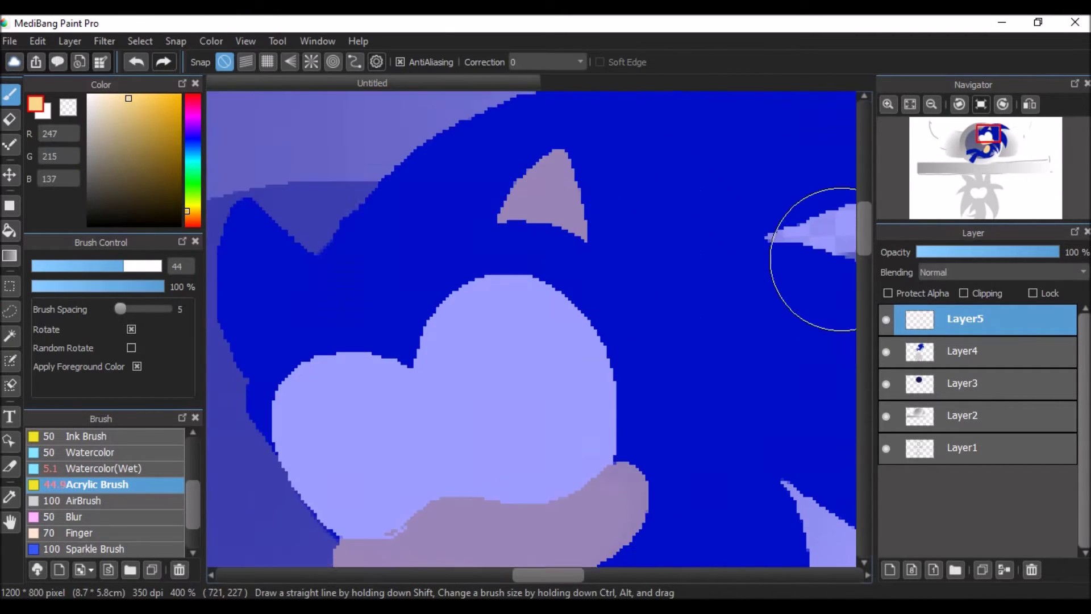
# Delete Layer1, replace it with a blank layer at the bottom of the stack, and make Layer3 active
pyautogui.click(977, 447)
pyautogui.click(1031, 570)
pyautogui.click(889, 569)
pyautogui.click(1004, 570)
pyautogui.click(965, 383)
# Lasso-select a thin curved sliver along the right side of the grey torso and erase it from Layer4
pyautogui.scroll(-10, 531, 329)
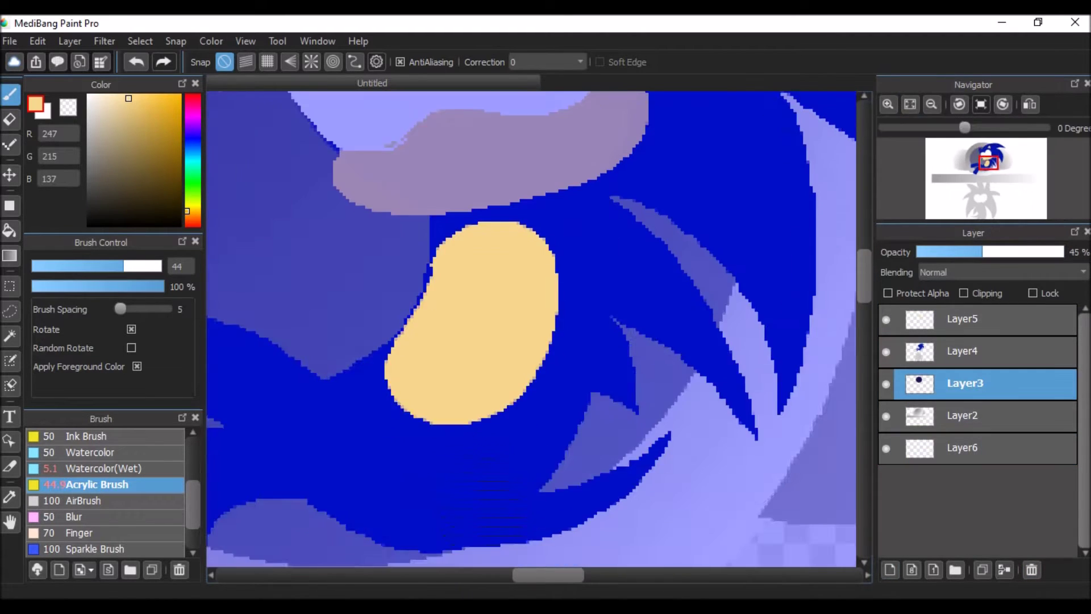
pyautogui.press('m')
pyautogui.moveTo(586, 364); pyautogui.dragTo(617, 520)
pyautogui.moveTo(635, 355); pyautogui.dragTo(662, 411)
pyautogui.moveTo(599, 531); pyautogui.dragTo(585, 364)
pyautogui.press('e')
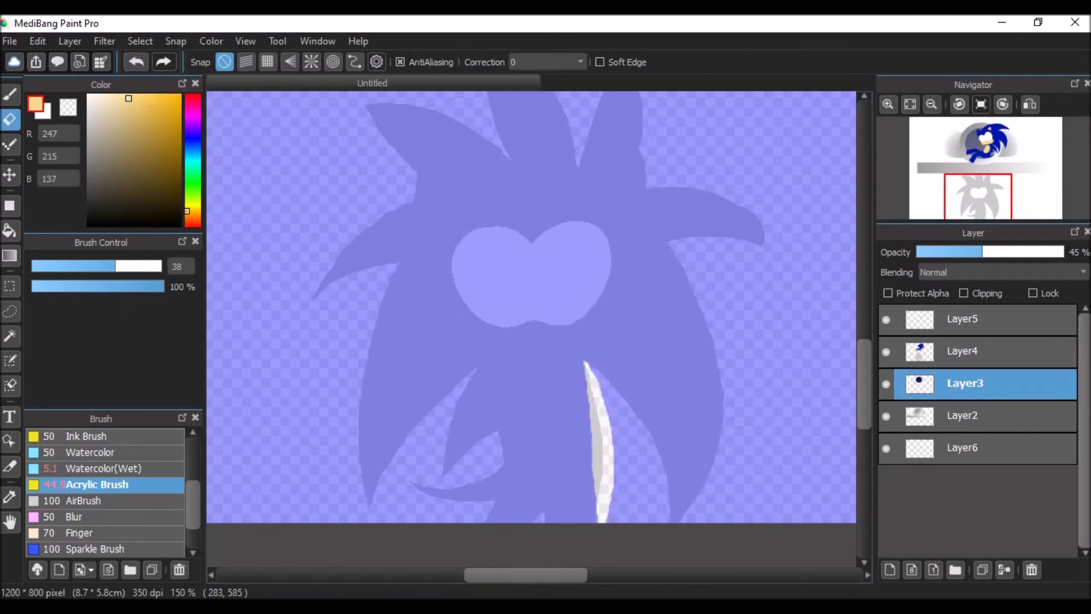
pyautogui.click(977, 318)
pyautogui.click(978, 350)
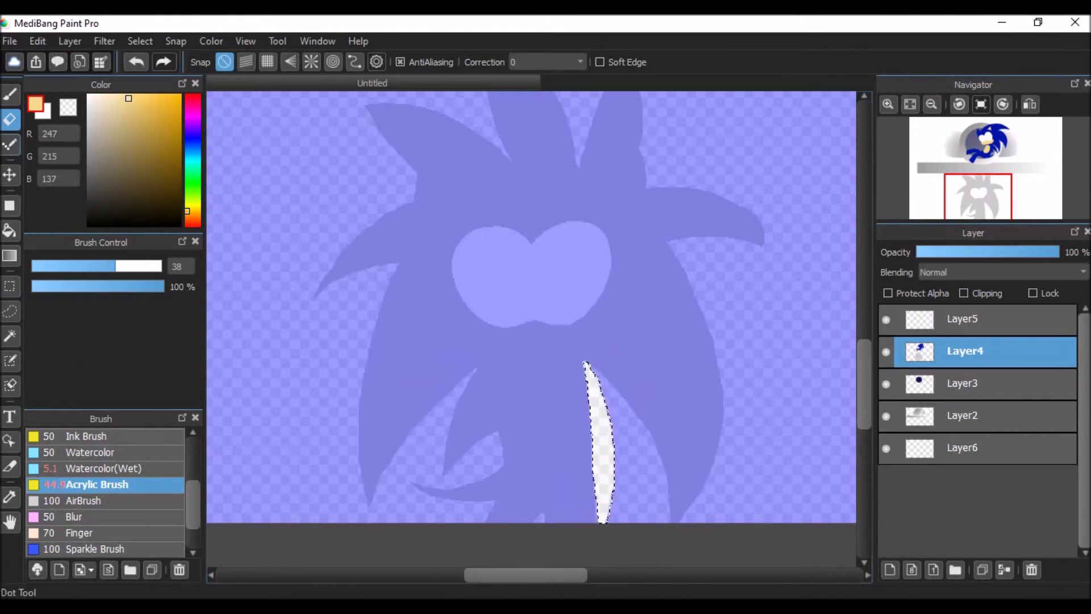
pyautogui.hotkey('ctrl', 'd')
# Sample the tan (245, 214, 137) from the blue figure as the brush colour
pyautogui.scroll(10, 523, 462)
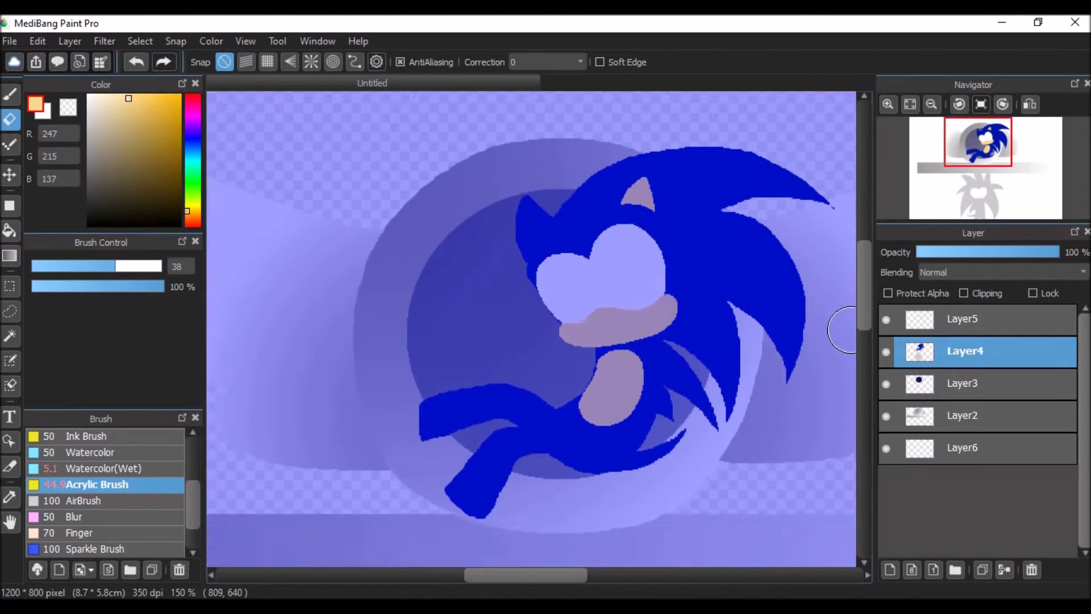
pyautogui.scroll(-10, 843, 330)
pyautogui.scroll(10, 843, 329)
pyautogui.scroll(-10, 843, 330)
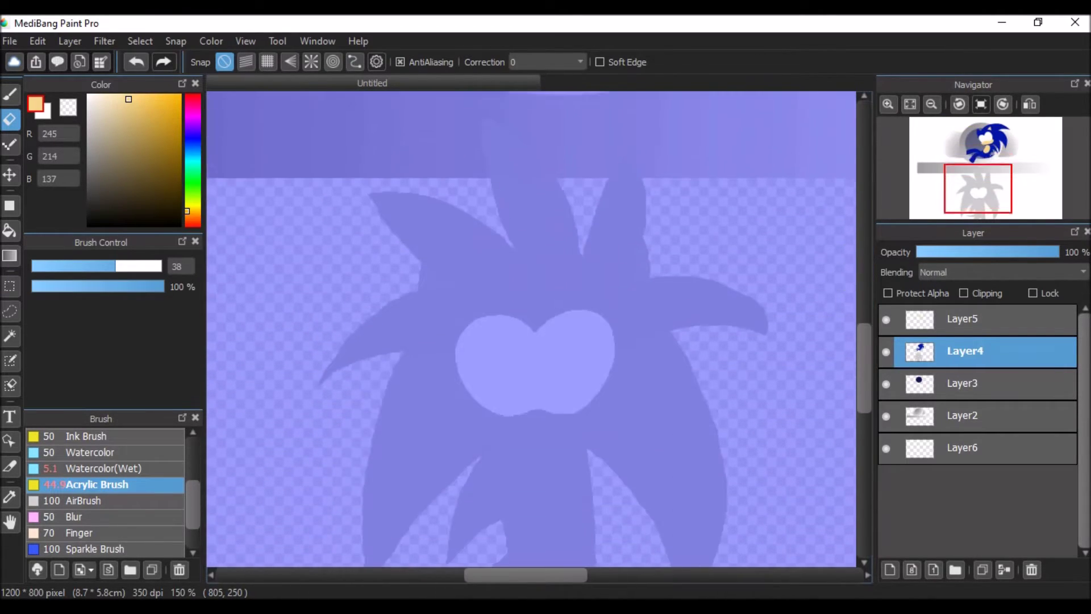
pyautogui.scroll(2, 828, 280)
pyautogui.scroll(-3, 828, 280)
pyautogui.press('l')
pyautogui.moveTo(457, 283); pyautogui.dragTo(622, 277)
pyautogui.moveTo(437, 324); pyautogui.dragTo(437, 325)
pyautogui.moveTo(578, 277); pyautogui.dragTo(474, 349)
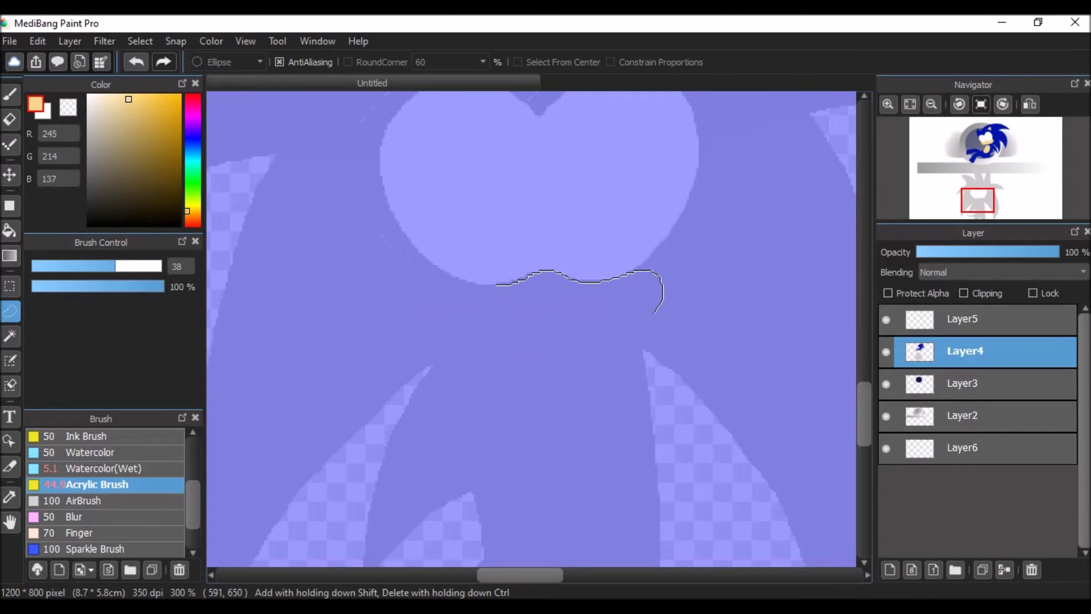
pyautogui.hotkey('ctrl', 'd')
pyautogui.moveTo(622, 338); pyautogui.dragTo(462, 281)
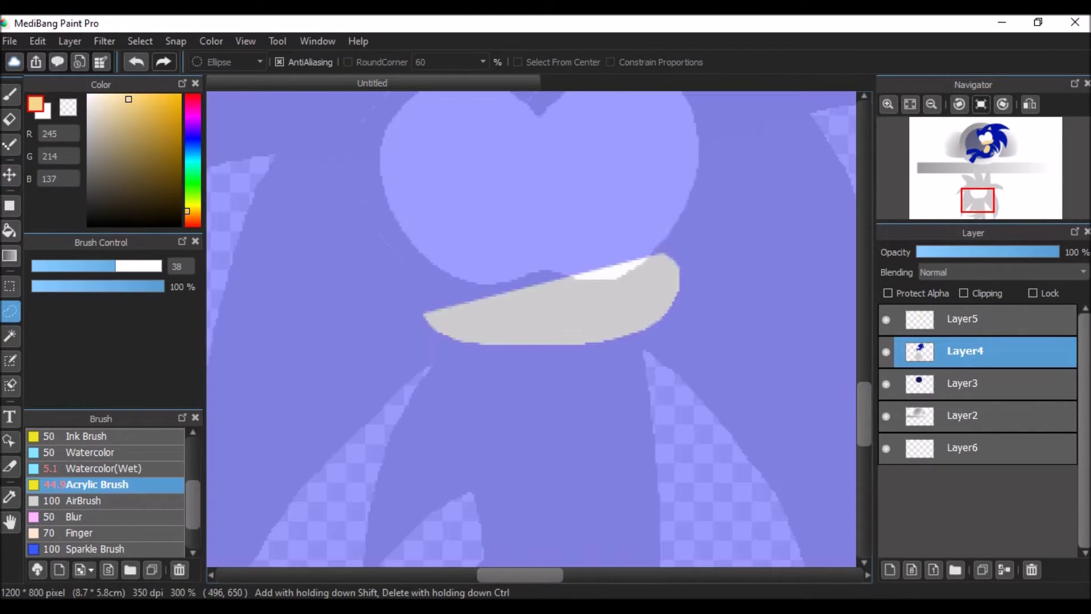
pyautogui.moveTo(661, 246)
pyautogui.mouseDown()
pyautogui.moveTo(664, 321)
pyautogui.moveTo(664, 312)
pyautogui.mouseUp()
# Lasso-select a wide curved muzzle under the grey head's eye patch and paint it tan on Layer5
pyautogui.moveTo(585, 279); pyautogui.dragTo(455, 276)
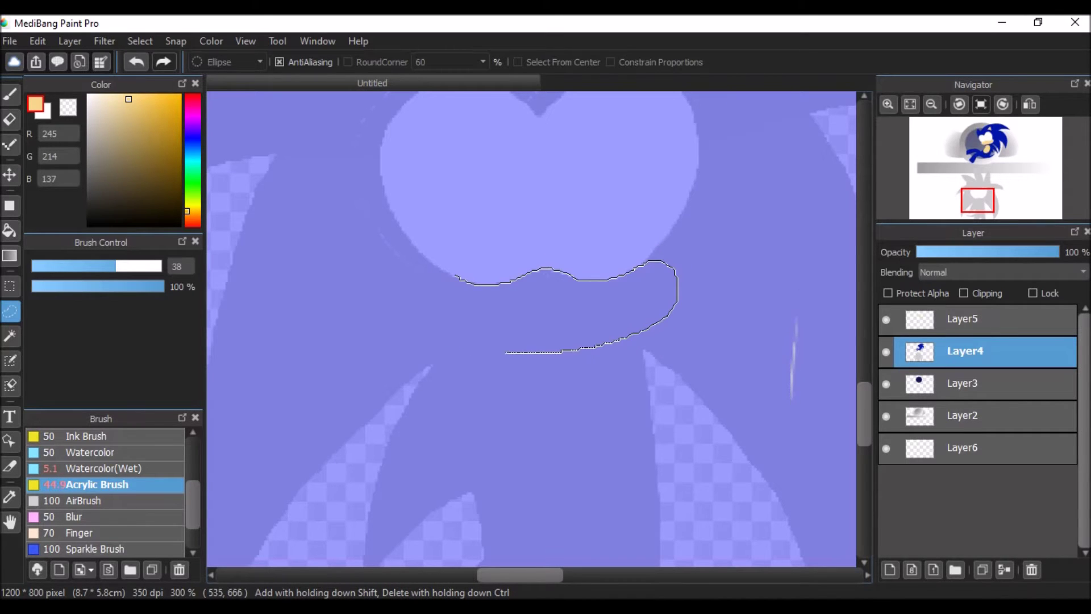
pyautogui.moveTo(534, 353); pyautogui.dragTo(435, 277)
pyautogui.press('b')
pyautogui.moveTo(654, 295)
pyautogui.mouseDown()
pyautogui.moveTo(557, 310)
pyautogui.moveTo(432, 307)
pyautogui.mouseUp()
pyautogui.hotkey('ctrl', 'z')
pyautogui.click(960, 319)
pyautogui.moveTo(653, 301); pyautogui.dragTo(432, 310)
# Lasso-select a small triangular inner ear on each side of the grey head and paint both tan
pyautogui.scroll(5, 829, 404)
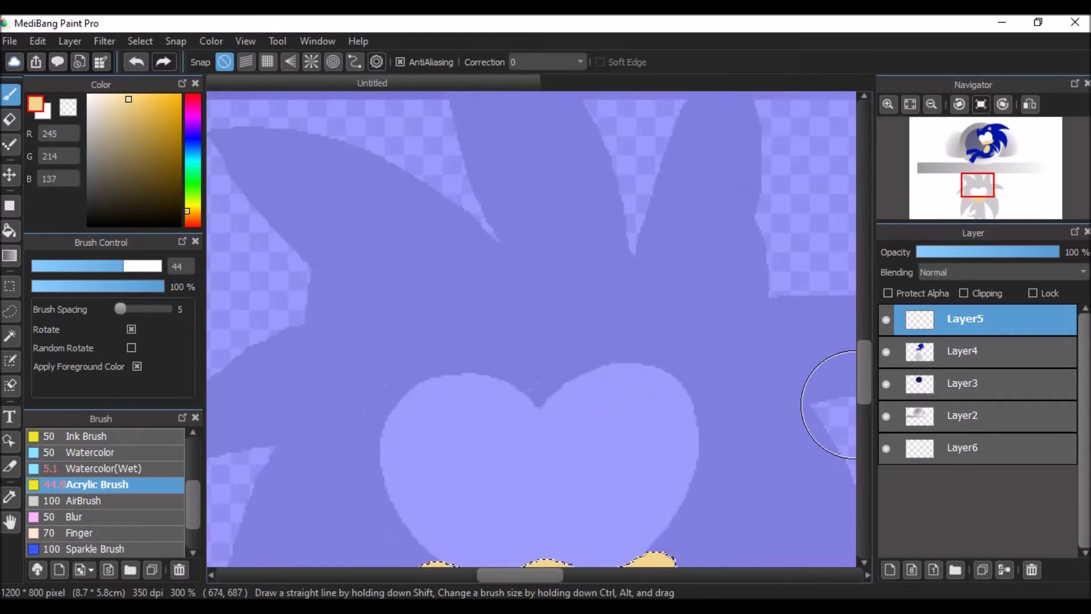
pyautogui.click(10, 310)
pyautogui.moveTo(336, 288); pyautogui.dragTo(392, 285)
pyautogui.press('b')
pyautogui.press('l')
pyautogui.moveTo(732, 250)
pyautogui.mouseDown()
pyautogui.moveTo(708, 293)
pyautogui.moveTo(733, 261)
pyautogui.mouseUp()
pyautogui.press('b')
pyautogui.scroll(-4, 722, 273)
pyautogui.scroll(1, 722, 273)
# Lasso-select a crescent along the left edge of the grey head's eye patch and paint it black (0, 0, 0)
pyautogui.press('l')
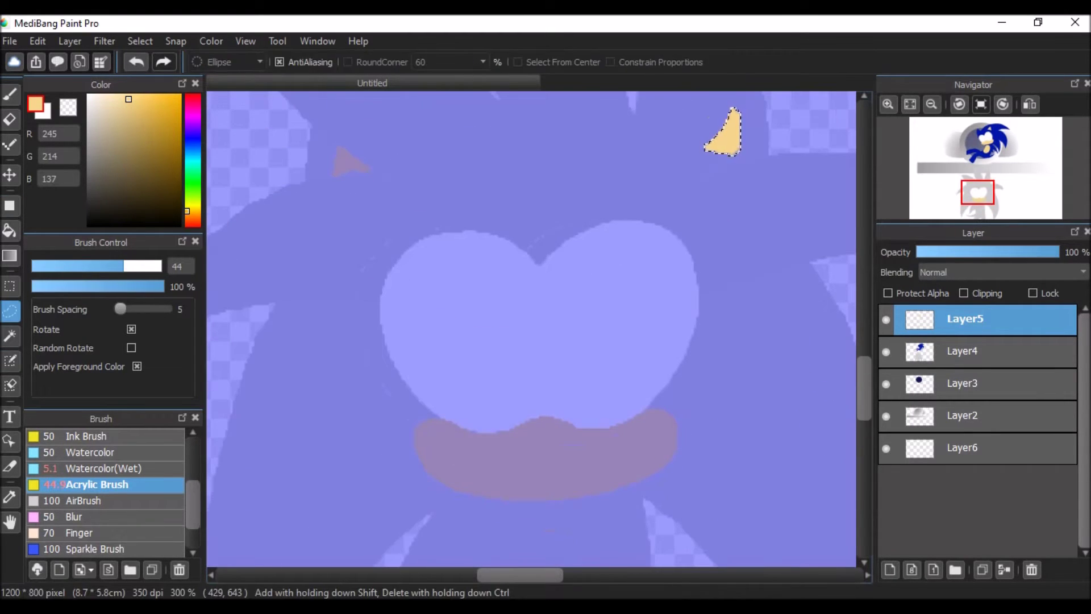
pyautogui.moveTo(436, 424)
pyautogui.mouseDown()
pyautogui.moveTo(398, 250)
pyautogui.moveTo(444, 232)
pyautogui.mouseUp()
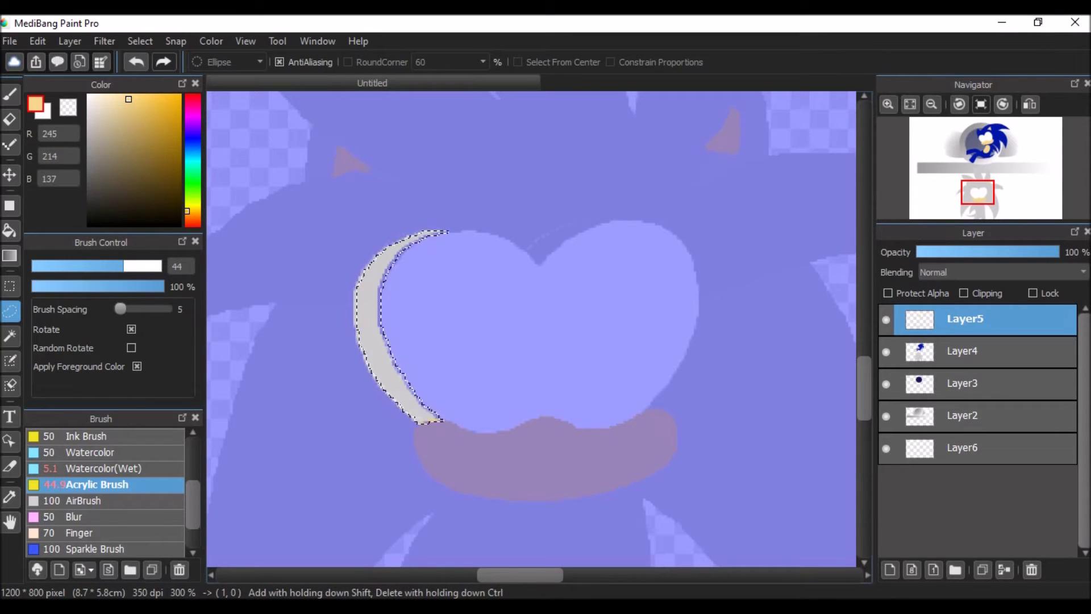
pyautogui.click(89, 225)
pyautogui.press('b')
pyautogui.moveTo(409, 273); pyautogui.dragTo(451, 446)
# Add a matching black crescent along the right edge of the grey head's eye patch
pyautogui.press('l')
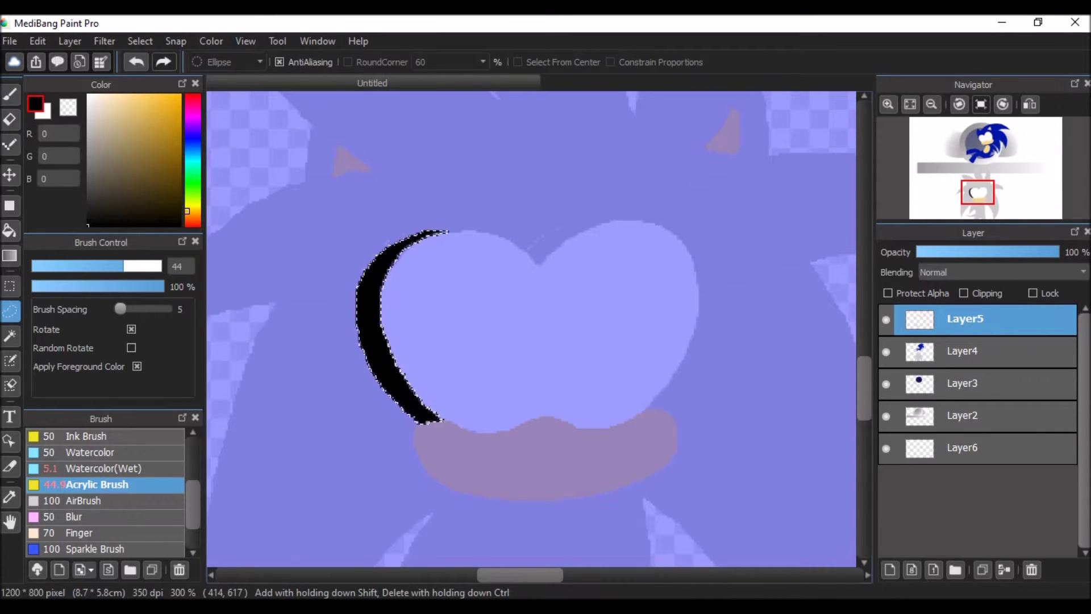
pyautogui.hotkey('ctrl', 'd')
pyautogui.moveTo(645, 221); pyautogui.dragTo(713, 263)
pyautogui.moveTo(648, 409); pyautogui.dragTo(672, 324)
pyautogui.scroll(2, 672, 323)
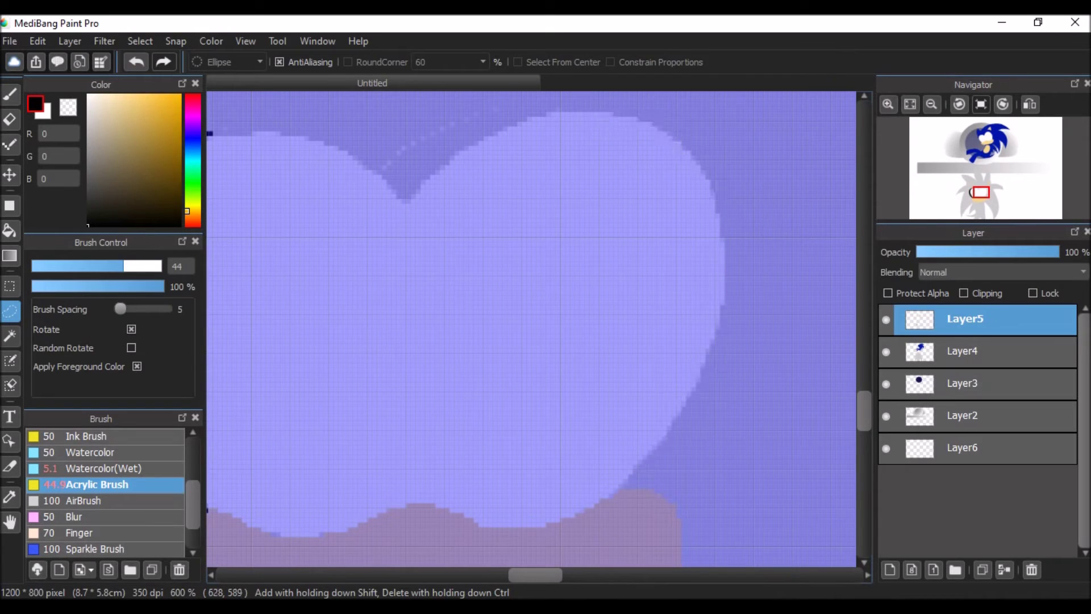
pyautogui.moveTo(598, 112)
pyautogui.mouseDown()
pyautogui.moveTo(724, 139)
pyautogui.moveTo(682, 466)
pyautogui.mouseUp()
pyautogui.press('b')
pyautogui.scroll(-3, 838, 372)
pyautogui.scroll(-3, 838, 372)
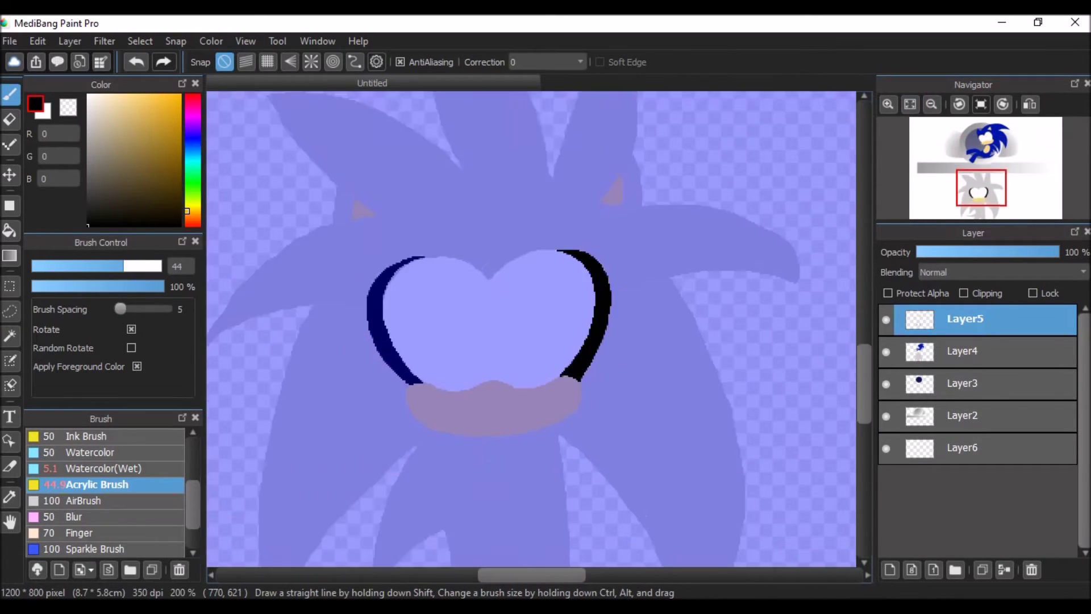
# Lasso-select a curved arm on the right of the blue torso and paint it with the sampled tan (245, 214, 137)
pyautogui.scroll(6, 840, 366)
pyautogui.keyDown('alt'); pyautogui.click(584, 389); pyautogui.keyUp('alt')
pyautogui.press('l')
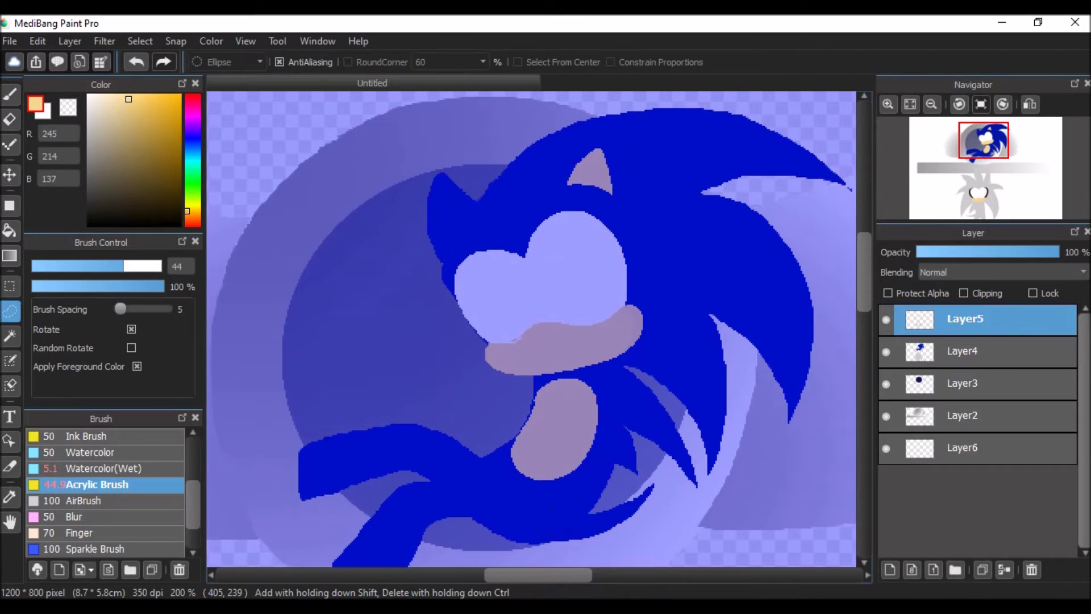
pyautogui.moveTo(416, 406); pyautogui.dragTo(534, 401)
pyautogui.moveTo(661, 504); pyautogui.dragTo(609, 374)
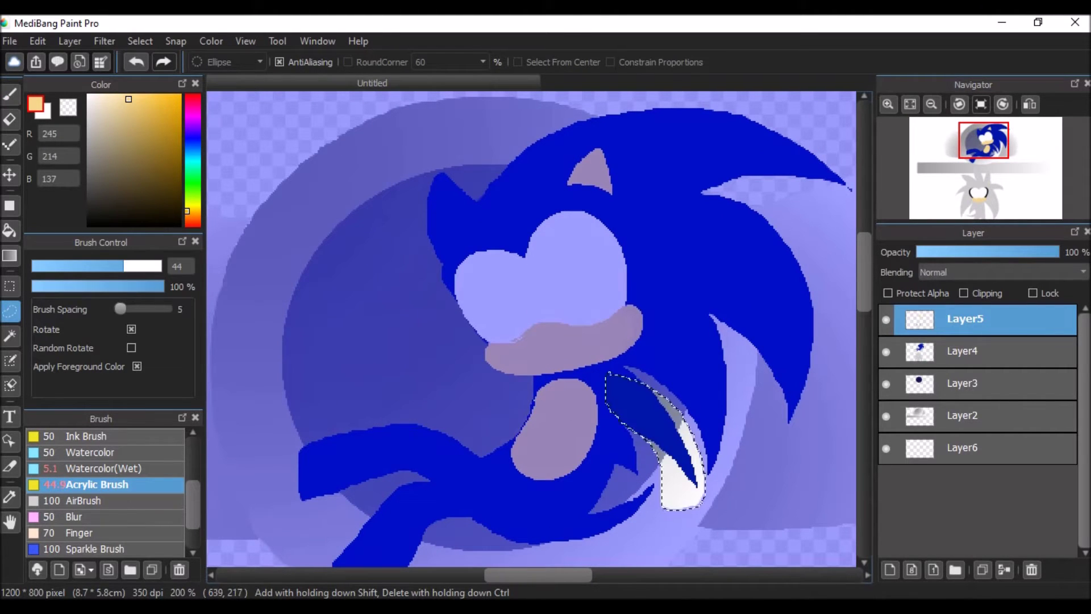
pyautogui.press('b')
pyautogui.moveTo(679, 488); pyautogui.dragTo(617, 387)
# Lasso-select a curved arm reaching left from the blue torso above the legs and paint it the same tan
pyautogui.press('l')
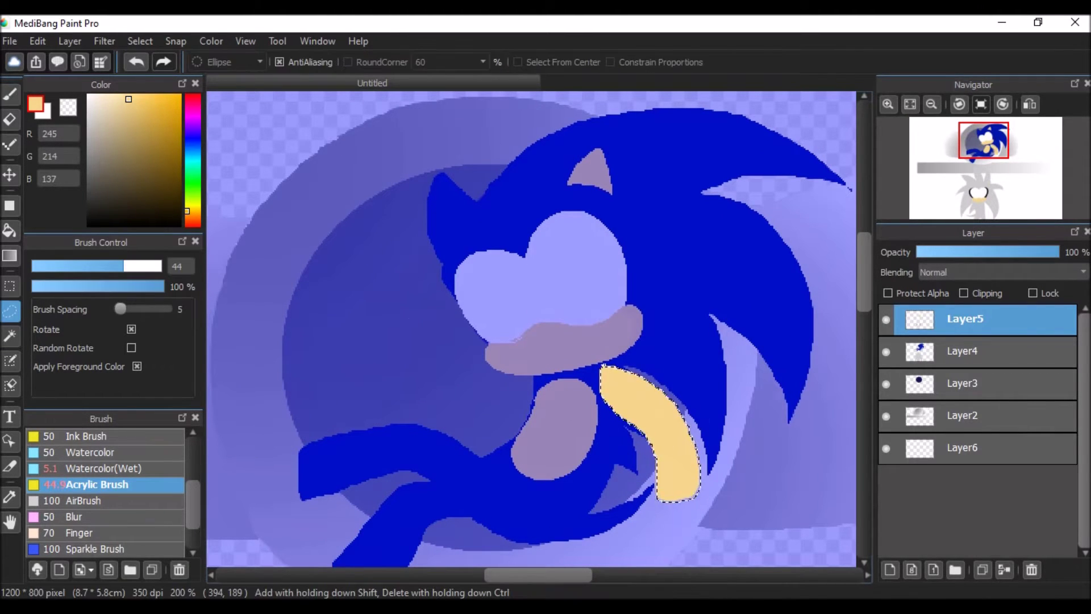
pyautogui.moveTo(442, 437); pyautogui.dragTo(463, 455)
pyautogui.scroll(4, 469, 483)
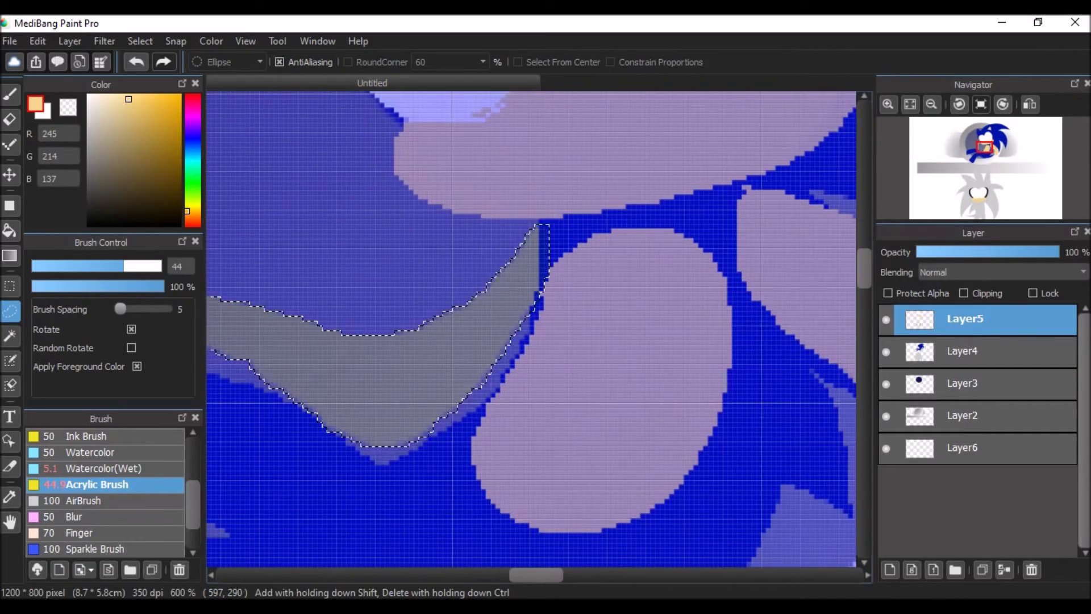
pyautogui.press('b')
pyautogui.moveTo(625, 239)
pyautogui.mouseDown()
pyautogui.moveTo(454, 256)
pyautogui.moveTo(341, 239)
pyautogui.mouseUp()
pyautogui.scroll(-5, 797, 225)
pyautogui.scroll(-5, 797, 225)
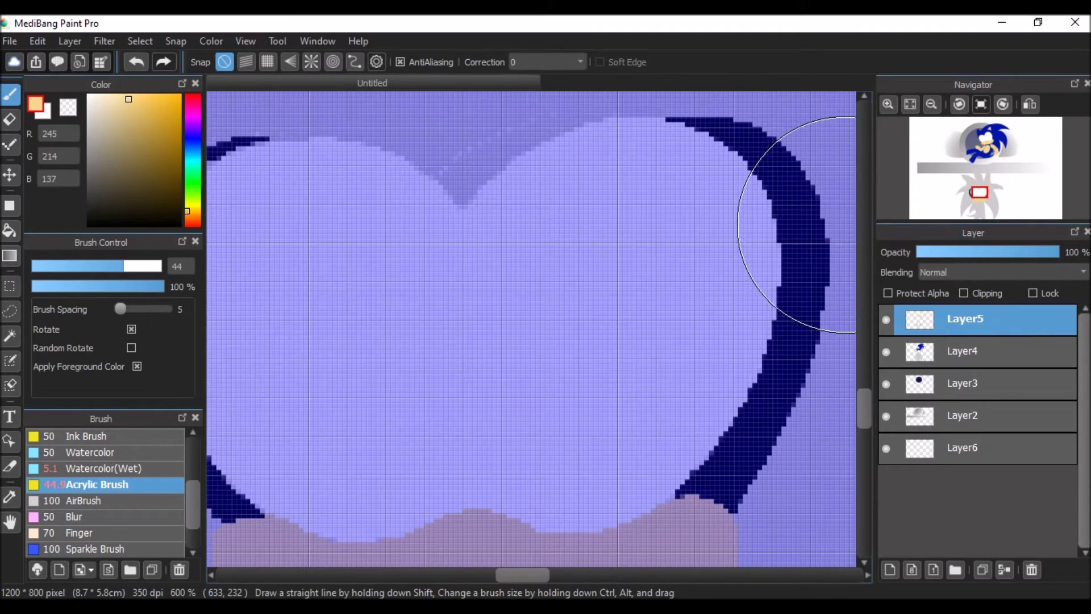
# Lower the opacity of Layer4 to 55 % and return to Layer5
pyautogui.click(966, 350)
pyautogui.moveTo(1020, 252); pyautogui.dragTo(1004, 252)
pyautogui.scroll(-4, 531, 329)
pyautogui.click(966, 318)
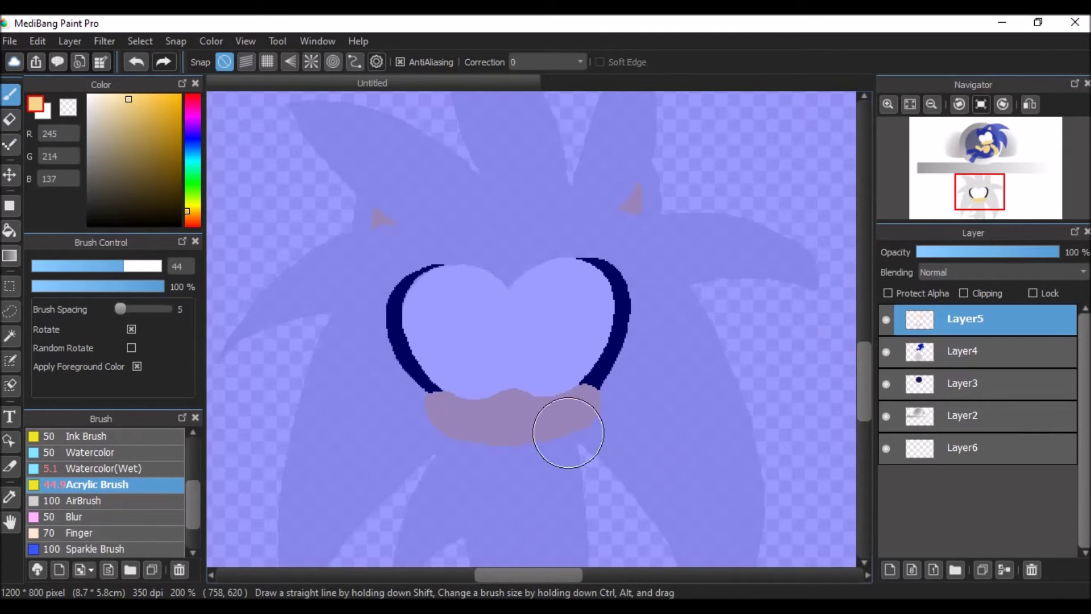
pyautogui.hotkey('ctrl', 'z')
pyautogui.hotkey('ctrl', 'z')
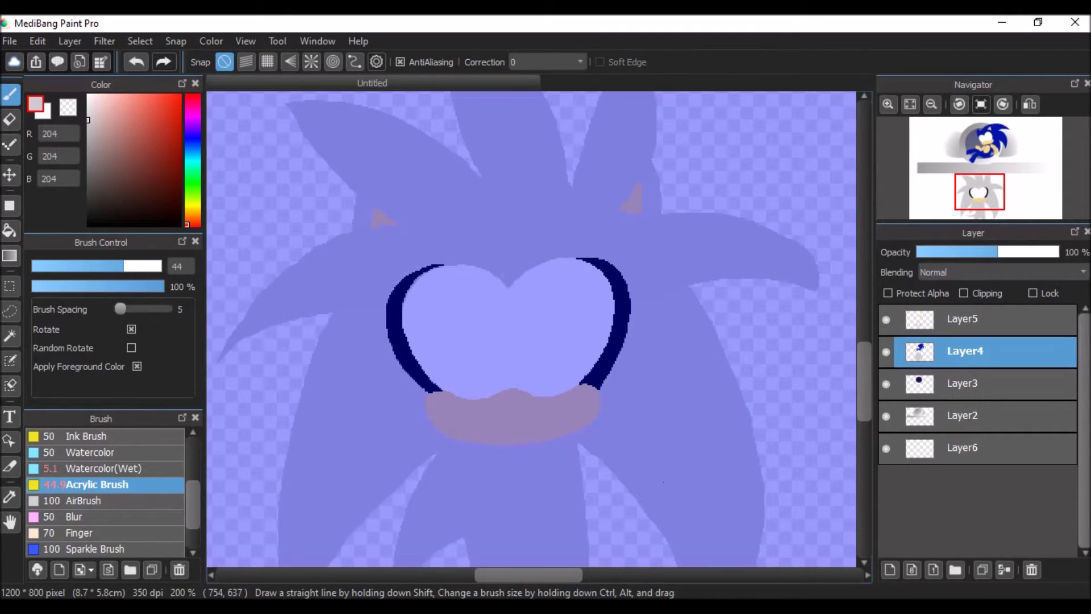
pyautogui.hotkey('ctrl', 'y')
pyautogui.hotkey('ctrl', 'y')
# Lasso-select a bent arm on the left of the grey torso and paint it grey (204, 204, 204)
pyautogui.hscroll(-3, 531, 329)
pyautogui.press('m')
pyautogui.moveTo(543, 431)
pyautogui.mouseDown()
pyautogui.moveTo(347, 369)
pyautogui.moveTo(487, 441)
pyautogui.moveTo(392, 398)
pyautogui.mouseUp()
pyautogui.press('b')
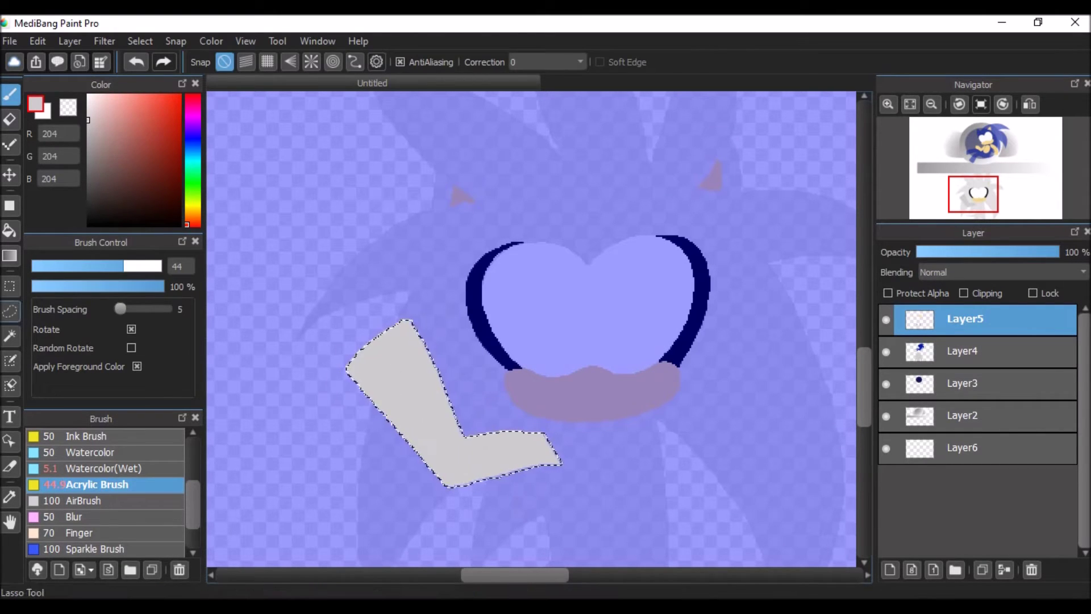
# Lasso-select a matching bent arm on the right of the grey torso and paint it the same grey
pyautogui.press('m')
pyautogui.hscroll(3, 531, 329)
pyautogui.moveTo(745, 318); pyautogui.dragTo(572, 453)
pyautogui.press('b')
pyautogui.moveTo(670, 397)
pyautogui.mouseDown()
pyautogui.moveTo(739, 341)
pyautogui.moveTo(751, 371)
pyautogui.mouseUp()
pyautogui.press('e')
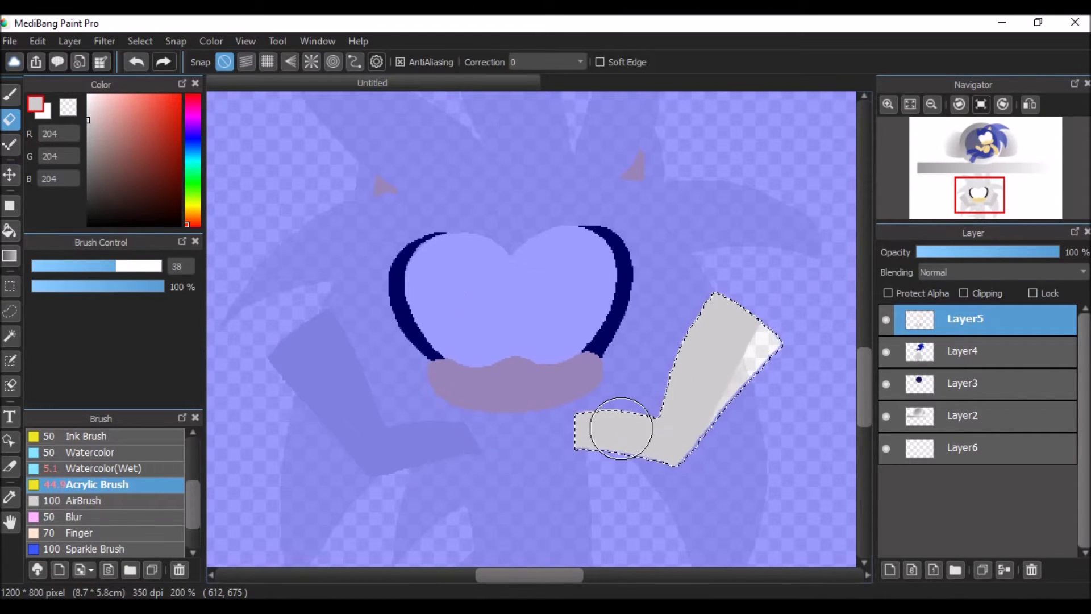
pyautogui.hotkey('ctrl', 'z')
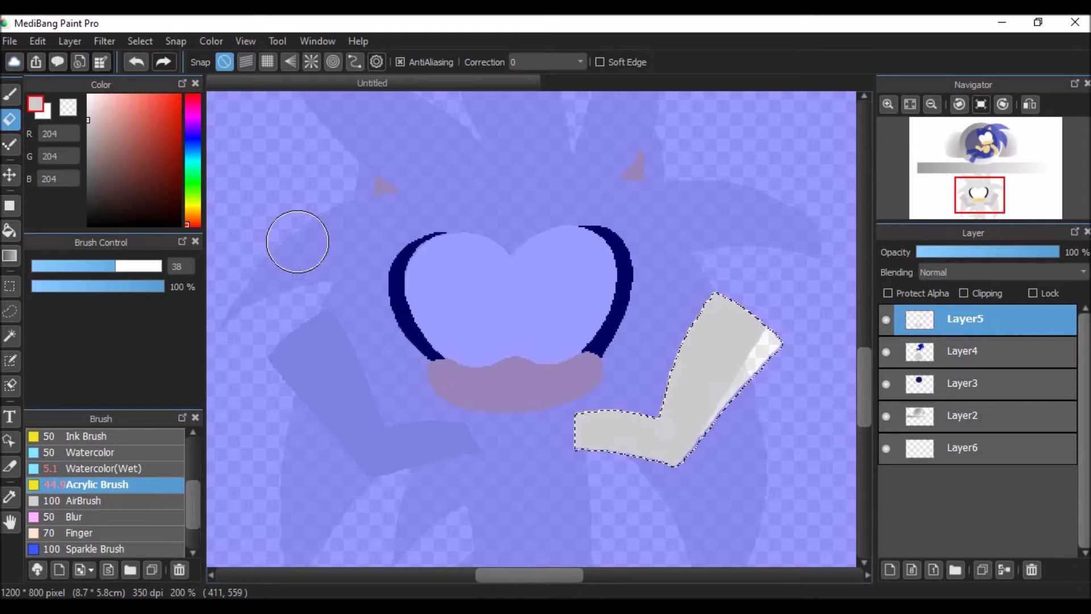
# On Layer5, lasso-select a rounded shoe at the end of the blue figure's upper leg and paint it red (231, 8, 0)
pyautogui.click(965, 350)
pyautogui.scroll(5, 835, 318)
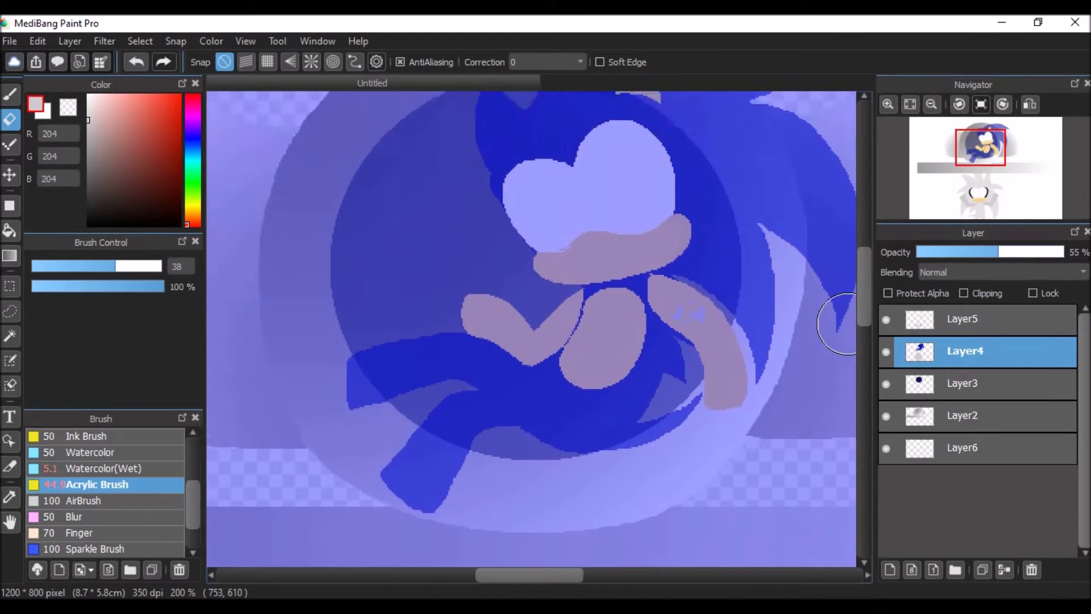
pyautogui.press('m')
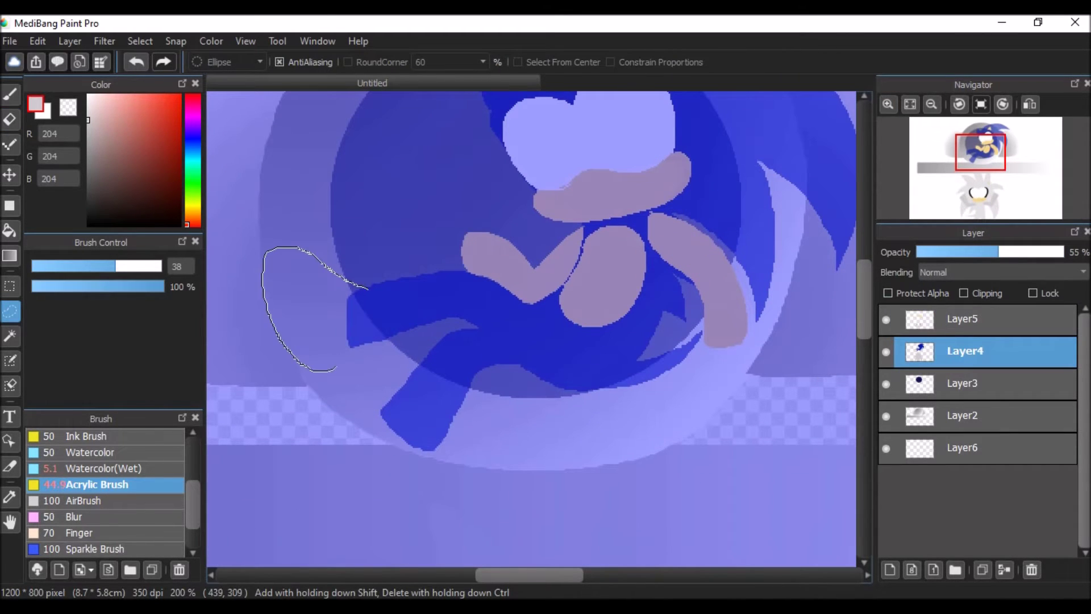
pyautogui.moveTo(335, 370); pyautogui.dragTo(389, 335)
pyautogui.click(965, 319)
pyautogui.click(180, 104)
pyautogui.press('b')
pyautogui.press('m')
pyautogui.press('b')
pyautogui.moveTo(272, 250)
pyautogui.mouseDown()
pyautogui.moveTo(306, 319)
pyautogui.moveTo(375, 307)
pyautogui.mouseUp()
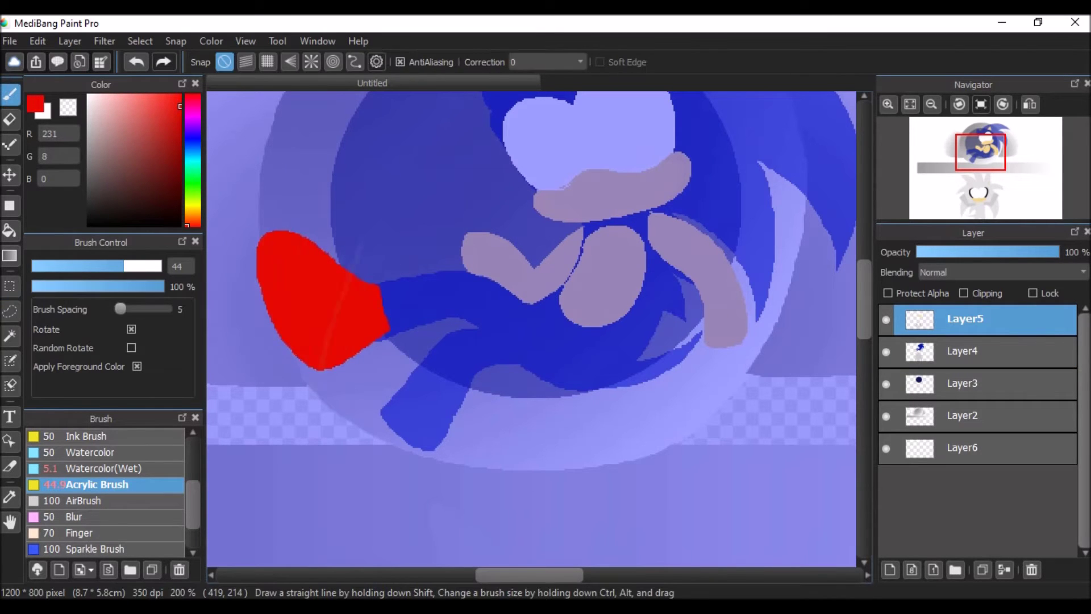
pyautogui.press('m')
pyautogui.hotkey('ctrl', 'd')
pyautogui.press('b')
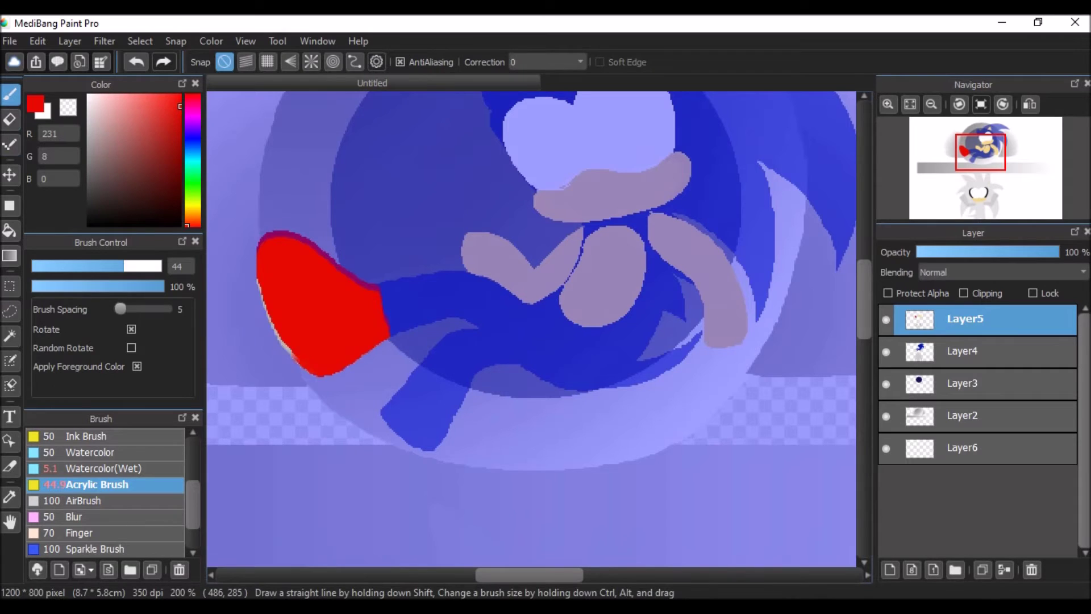
pyautogui.hotkey('ctrl', 'z')
# Lasso-select a second shoe at the end of the blue figure's lower leg and paint it the same red
pyautogui.scroll(-2, 608, 540)
pyautogui.press('m')
pyautogui.hscroll(-3, 531, 328)
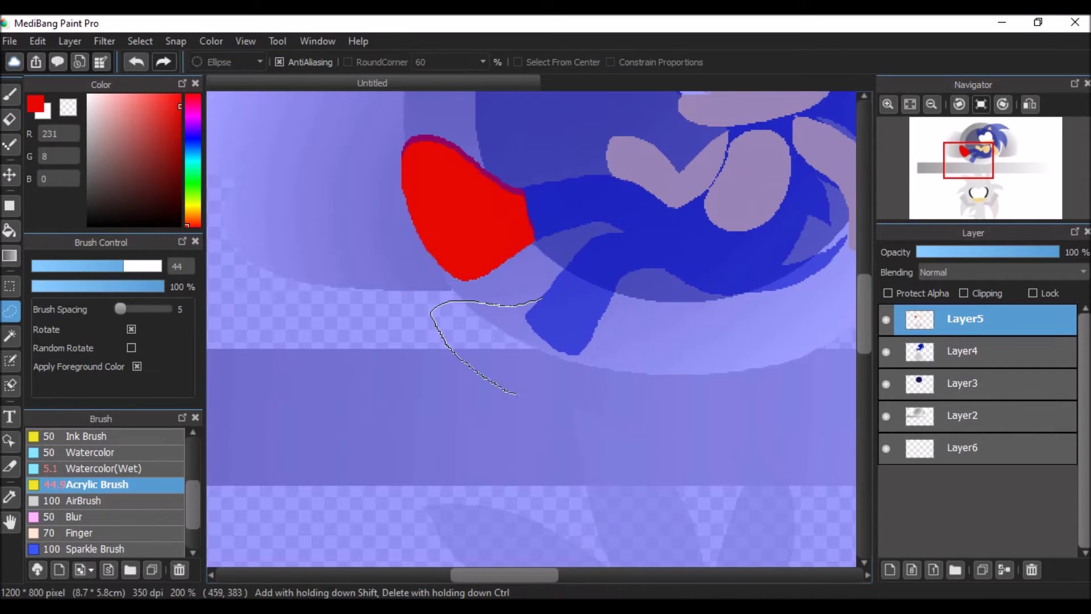
pyautogui.moveTo(485, 377); pyautogui.dragTo(596, 314)
pyautogui.press('b')
pyautogui.moveTo(449, 318)
pyautogui.mouseDown()
pyautogui.moveTo(574, 375)
pyautogui.moveTo(562, 400)
pyautogui.mouseUp()
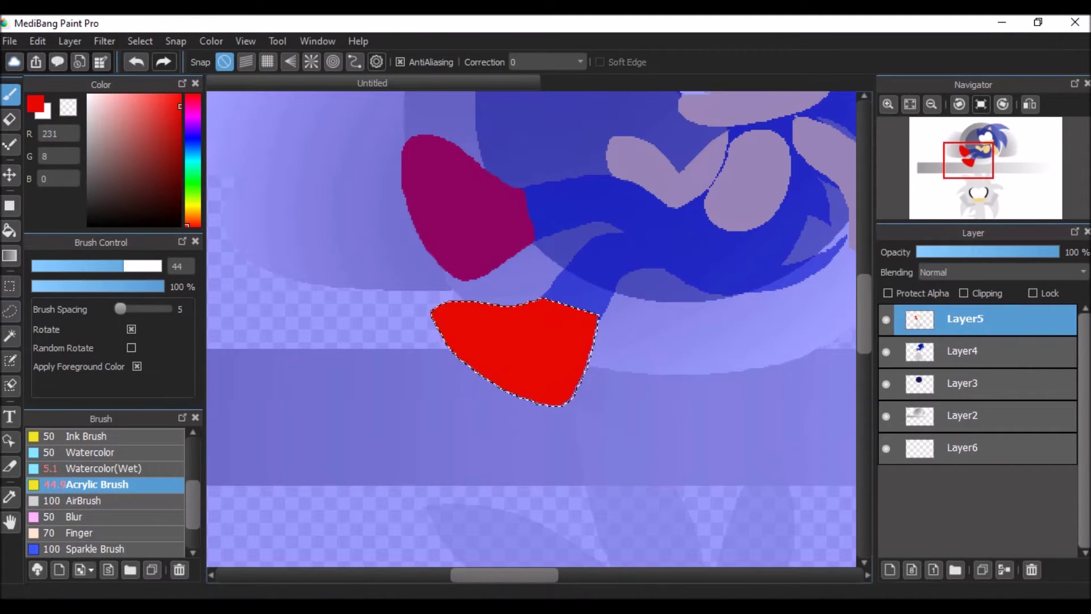
# Paint a white (255, 255, 255) stripe across the middle of the lower red shoe
pyautogui.moveTo(509, 304); pyautogui.dragTo(506, 400)
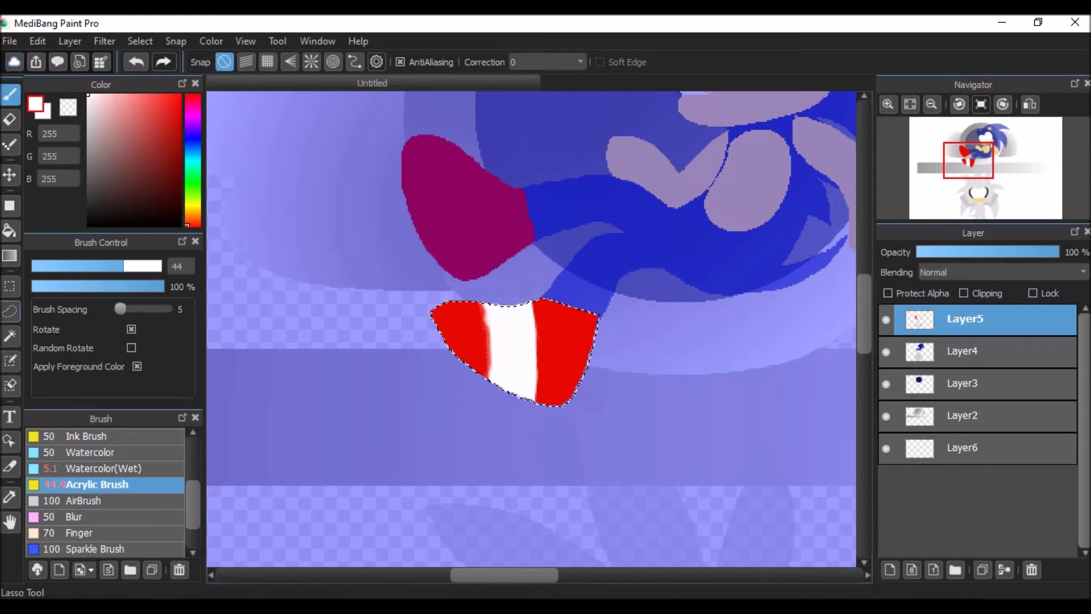
pyautogui.click(10, 310)
pyautogui.hotkey('ctrl', 'z')
# Lasso-select a curved band across the upper red shoe and paint it white
pyautogui.click(888, 104)
pyautogui.scroll(2, 467, 93)
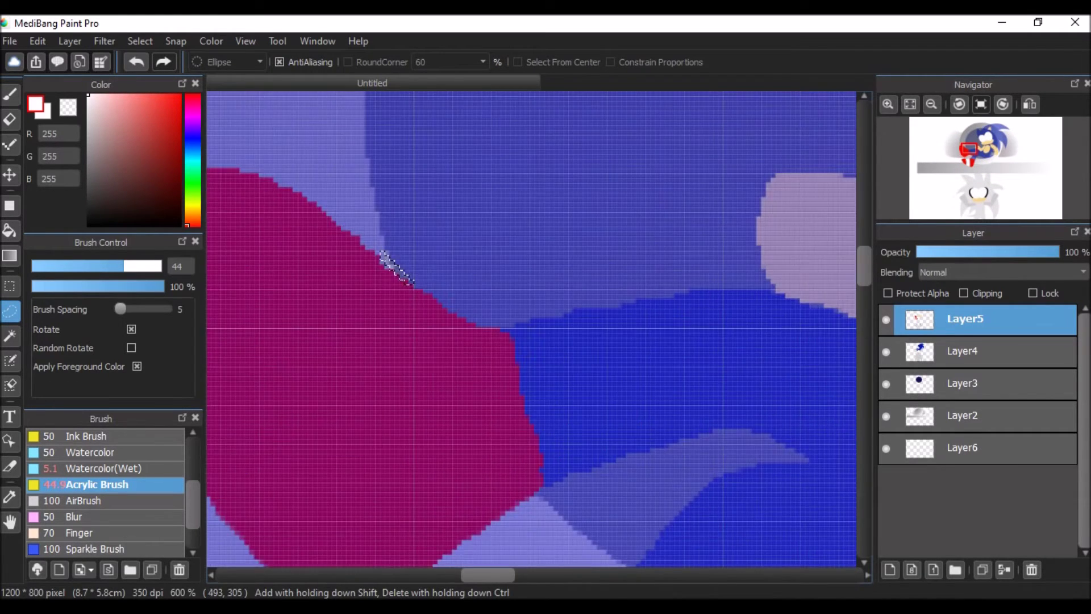
pyautogui.moveTo(433, 407); pyautogui.dragTo(544, 128)
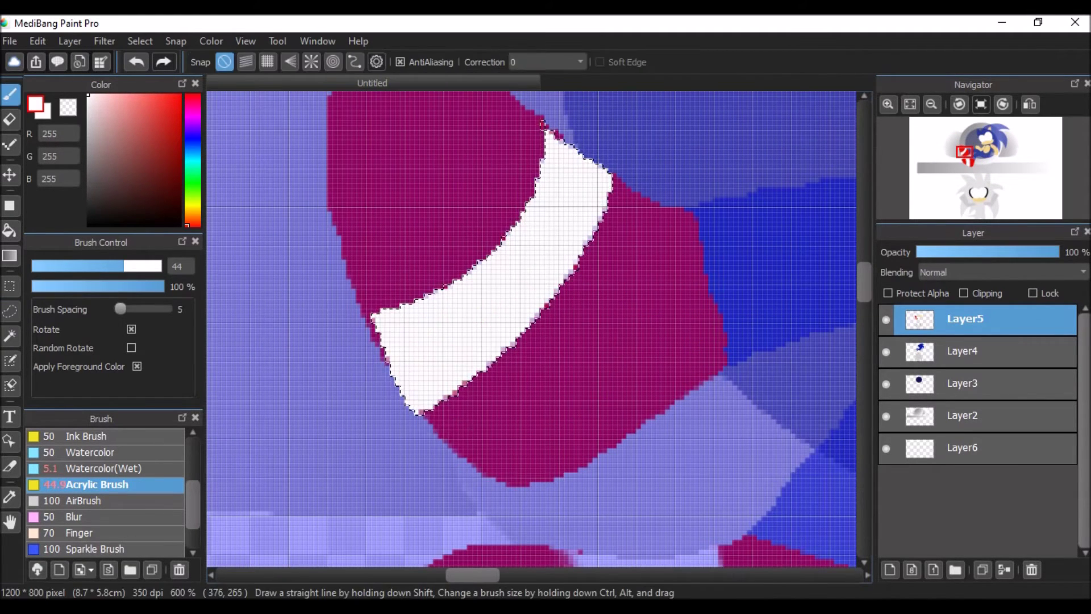
pyautogui.press('b')
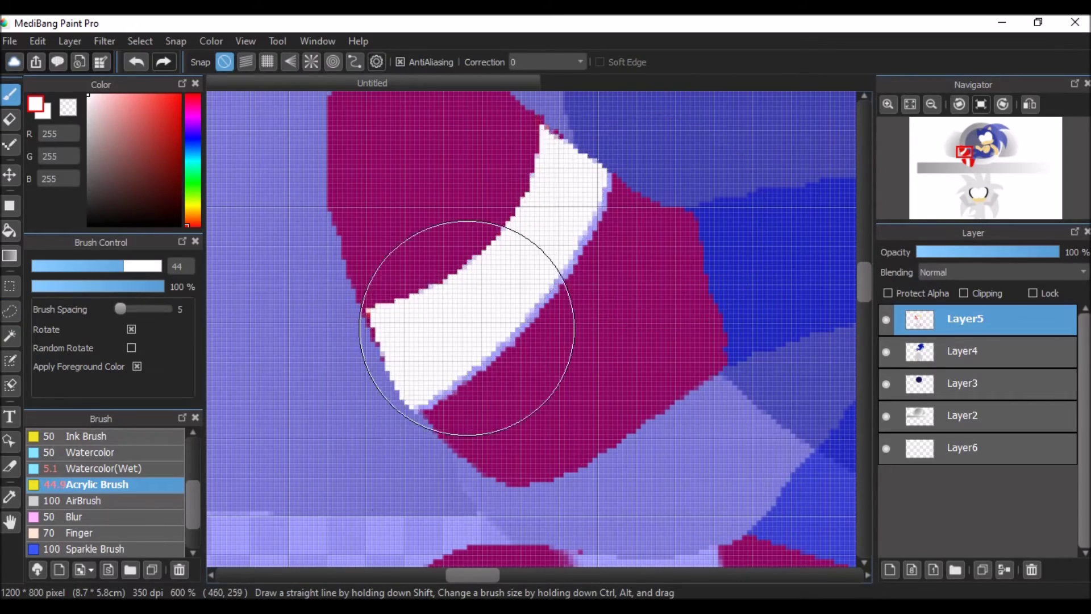
pyautogui.hscroll(6, 676, 207)
pyautogui.hscroll(-8, 787, 332)
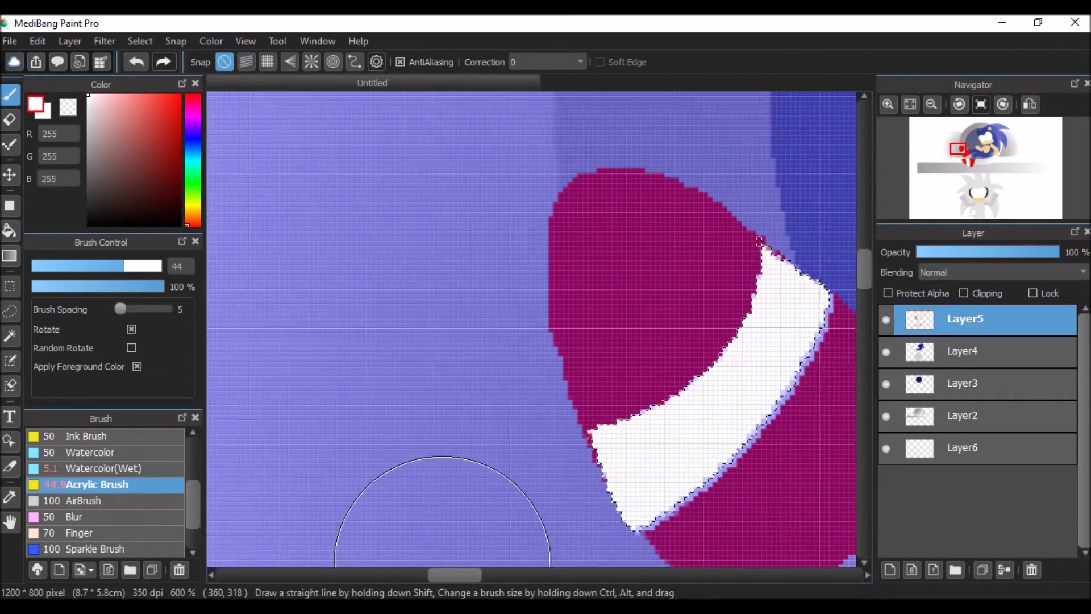
# Touch up the toe-side edge of the upper shoe's white stripe with a new lasso selection and white paint
pyautogui.press('l')
pyautogui.moveTo(666, 213); pyautogui.dragTo(699, 249)
pyautogui.hotkey('ctrl', 'z')
pyautogui.press('b')
pyautogui.moveTo(625, 267)
pyautogui.mouseDown()
pyautogui.moveTo(597, 341)
pyautogui.moveTo(466, 455)
pyautogui.mouseUp()
pyautogui.hotkey('ctrl', 'd')
pyautogui.press('e')
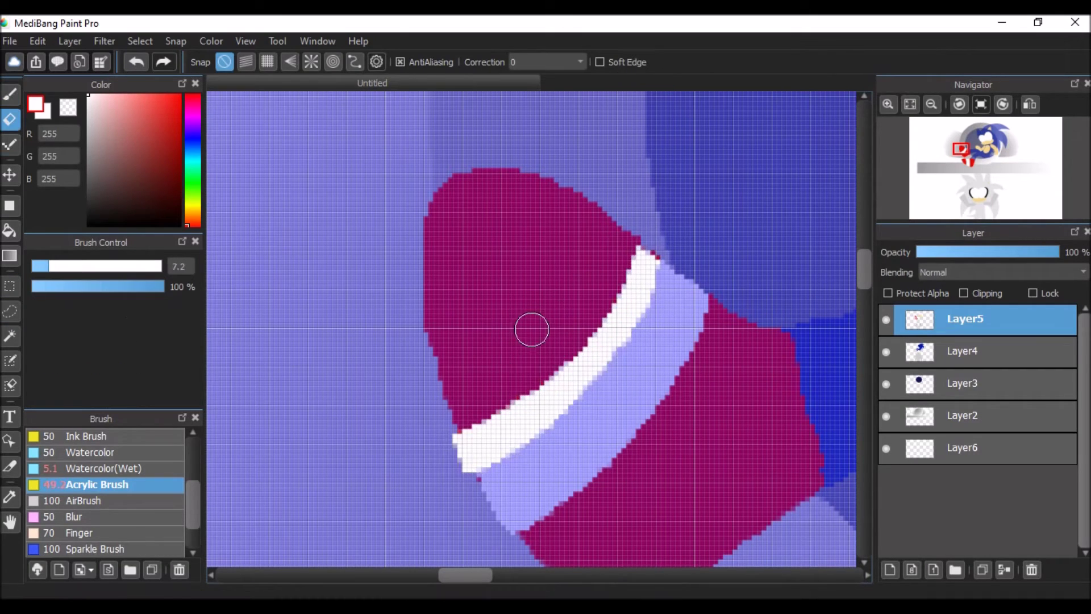
# Add a new layer above Layer5
pyautogui.hscroll(10, 450, 559)
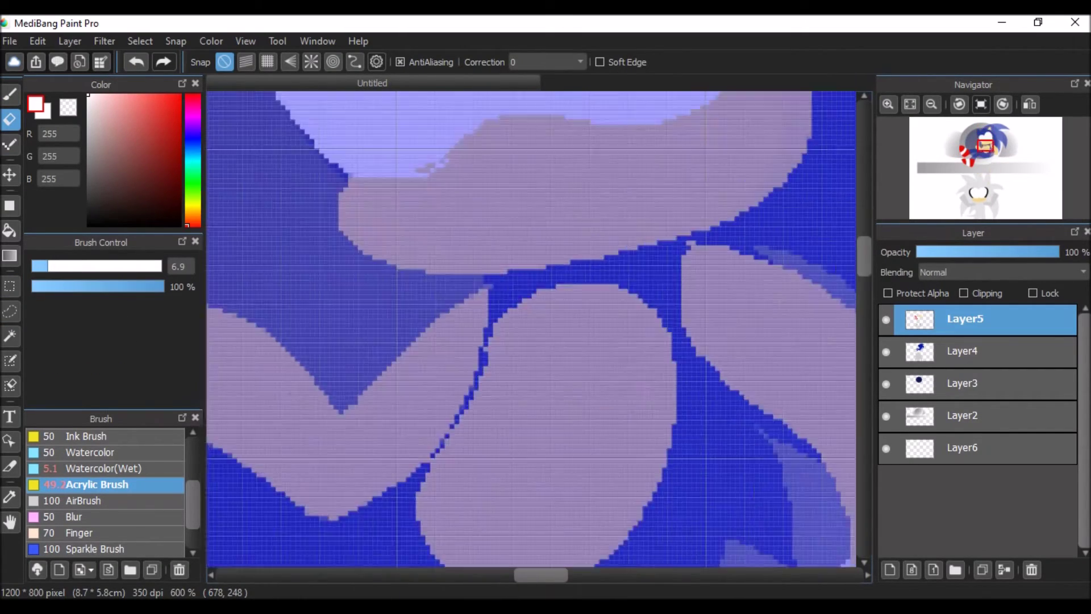
pyautogui.click(965, 351)
pyautogui.hotkey('ctrl', 'shift', 'n')
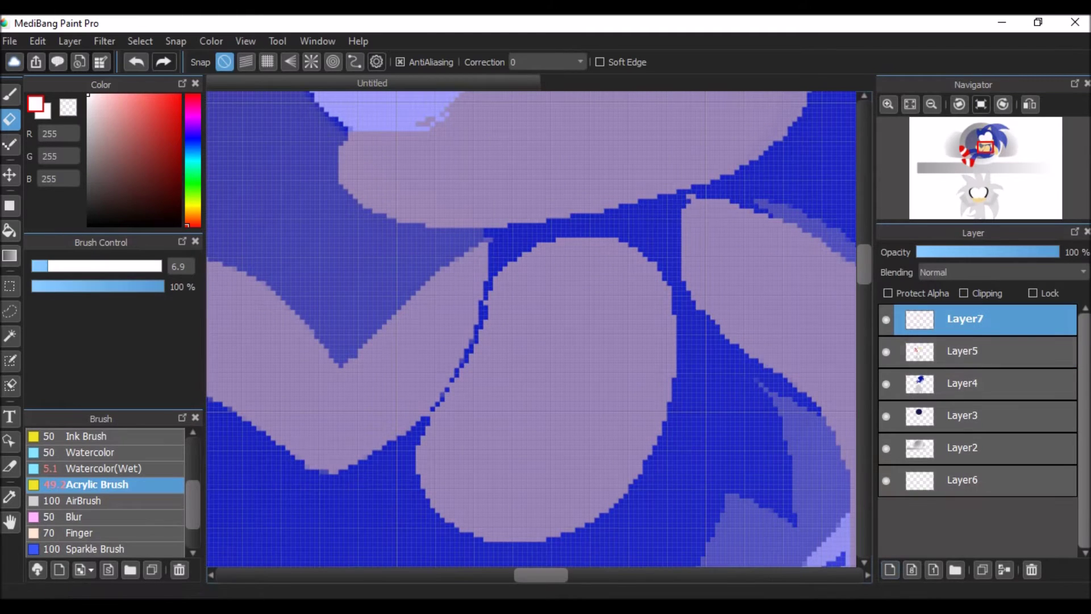
# On the new layer, lasso-select a curved cuff across the grey figure's left forearm and paint it yellow
pyautogui.scroll(-5, 848, 307)
pyautogui.click(932, 104)
pyautogui.click(976, 194)
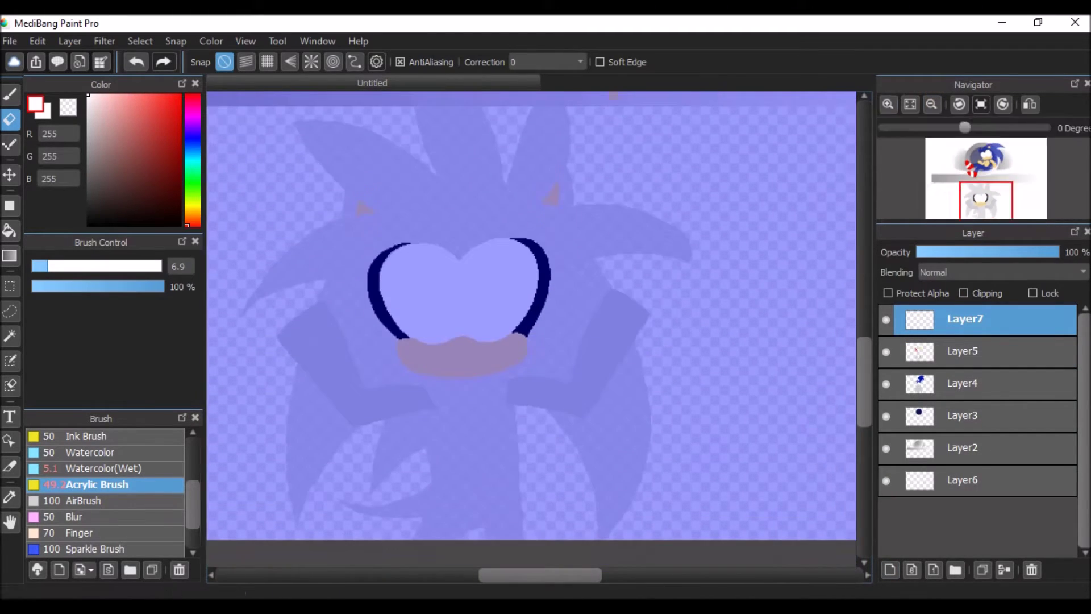
pyautogui.scroll(4, 625, 284)
pyautogui.click(10, 311)
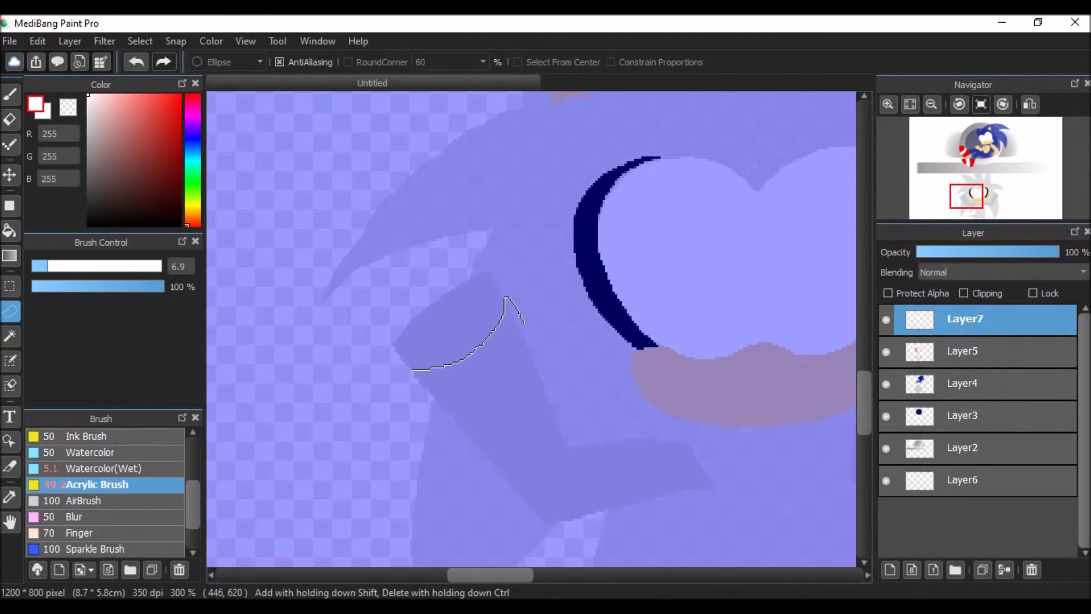
pyautogui.moveTo(524, 322); pyautogui.dragTo(412, 369)
pyautogui.moveTo(187, 225); pyautogui.dragTo(187, 207)
pyautogui.click(180, 116)
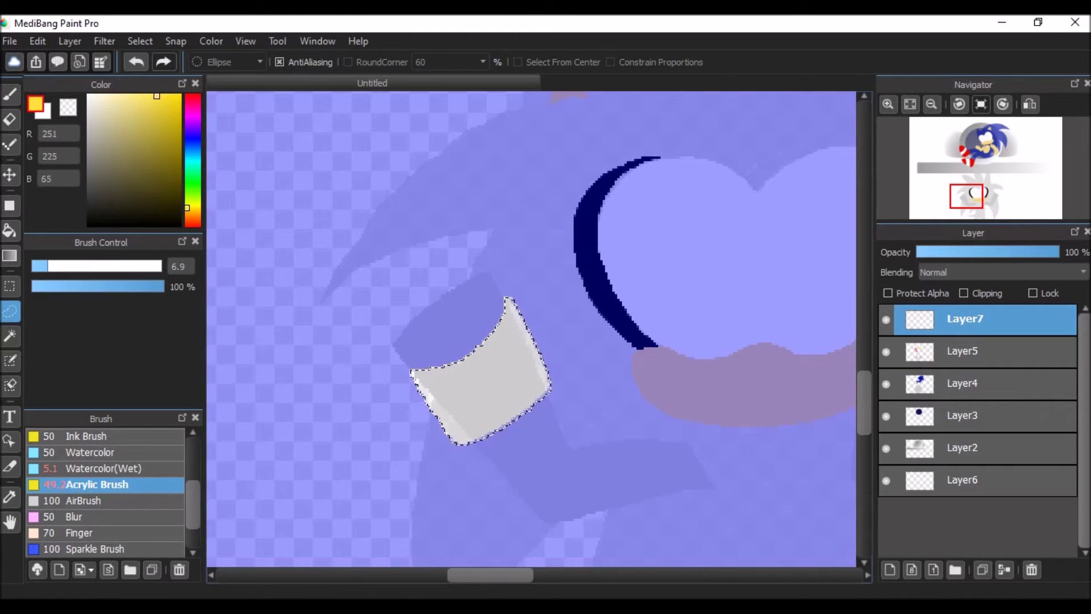
pyautogui.click(180, 98)
pyautogui.click(9, 94)
pyautogui.moveTo(512, 318); pyautogui.dragTo(432, 398)
# Add a matching yellow cuff on the grey figure's right forearm and band the cuffs in turquoise (13, 255, 210)
pyautogui.hscroll(5, 246, 455)
pyautogui.click(9, 311)
pyautogui.moveTo(488, 264)
pyautogui.mouseDown()
pyautogui.moveTo(571, 315)
pyautogui.moveTo(486, 265)
pyautogui.mouseUp()
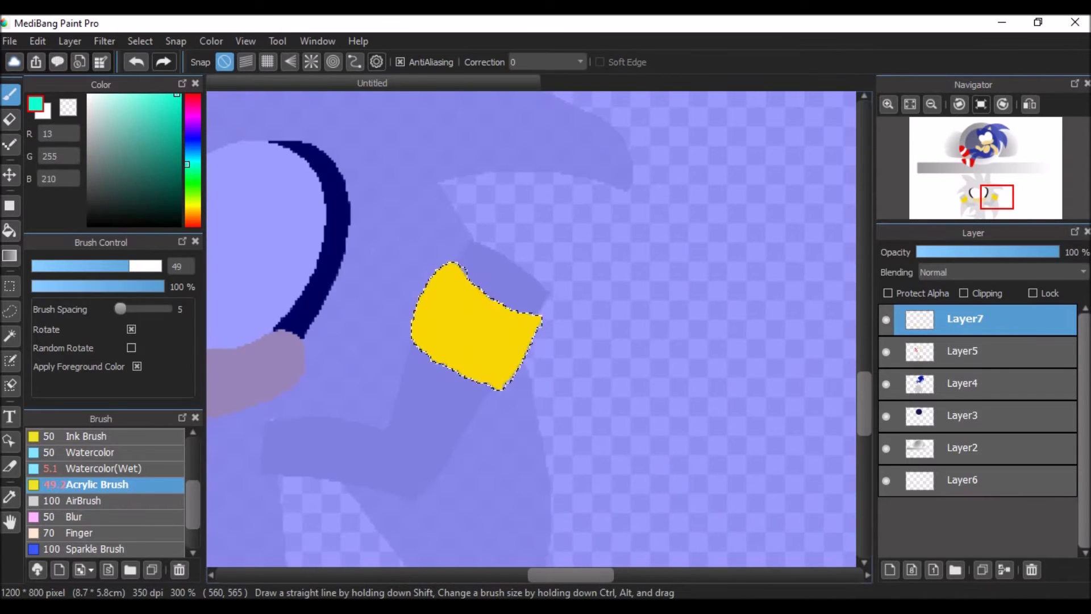
pyautogui.click(106, 468)
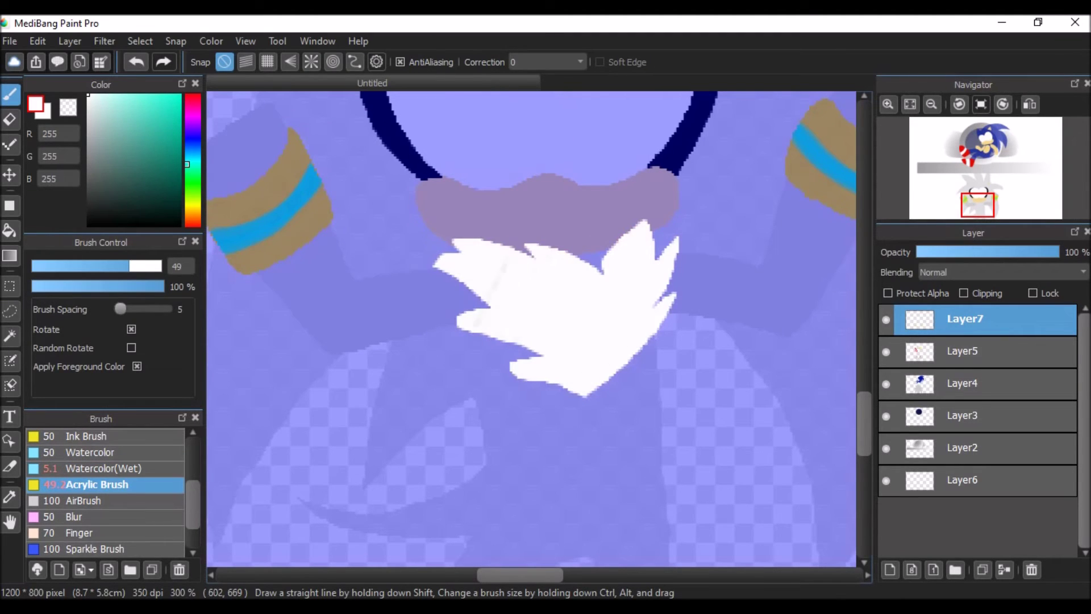
# Fill the spiky chest-fur tuft below the grey figure's muzzle with white (255, 255, 255)
pyautogui.moveTo(648, 290); pyautogui.dragTo(546, 323)
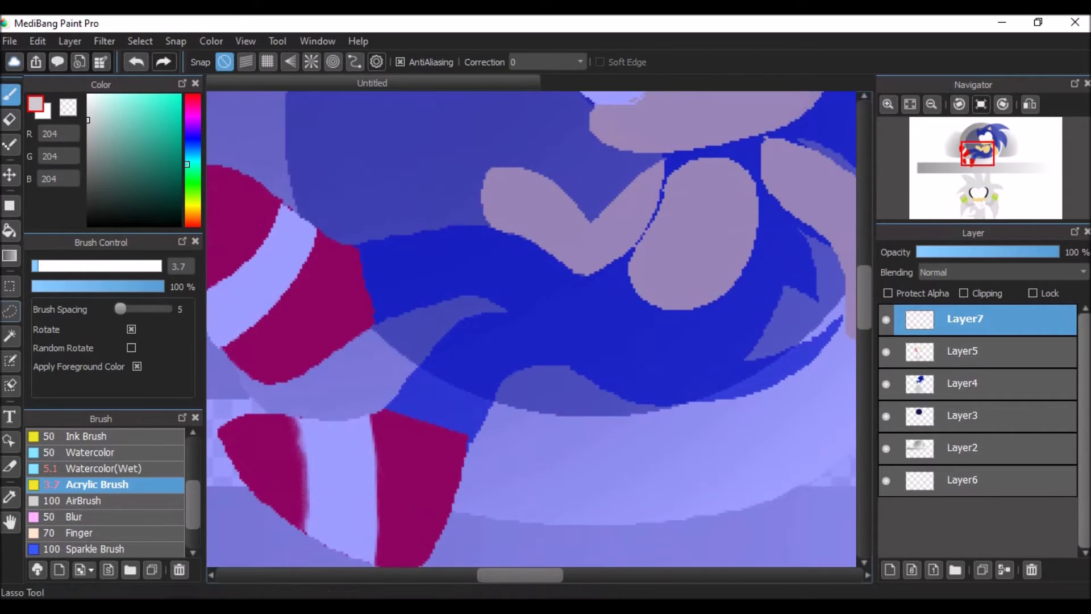
# Lasso-select a bumpy sock cuff where the blue figure's lower leg meets its shoe and paint it white
pyautogui.click(10, 310)
pyautogui.moveTo(411, 392); pyautogui.dragTo(364, 411)
pyautogui.press('b')
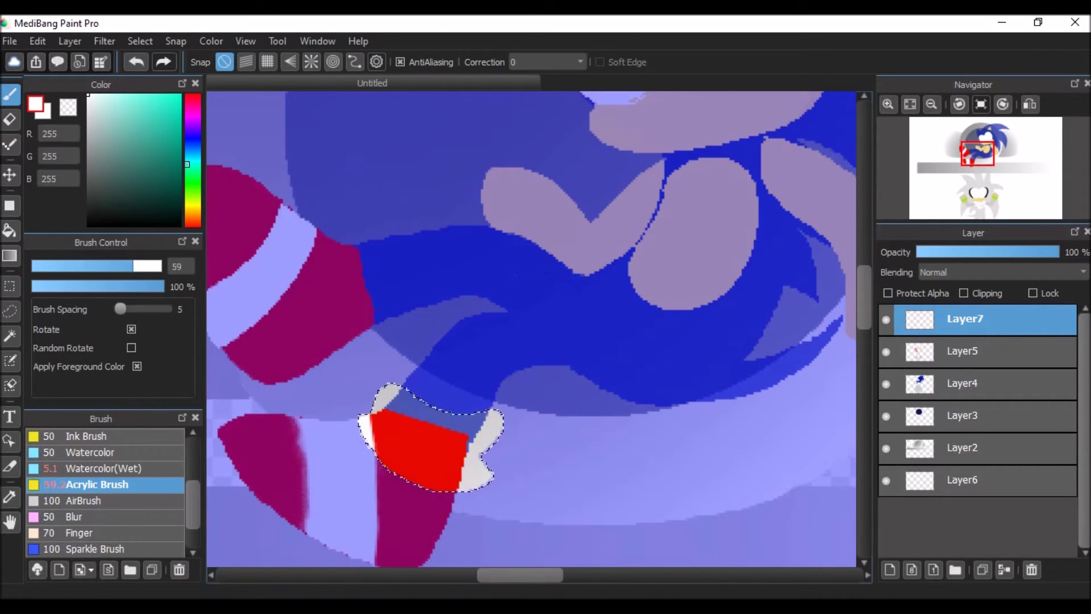
pyautogui.moveTo(443, 438); pyautogui.dragTo(366, 451)
# Add a matching white sock cuff where the blue figure's upper leg meets its shoe
pyautogui.moveTo(385, 236)
pyautogui.mouseDown()
pyautogui.moveTo(413, 304)
pyautogui.moveTo(392, 324)
pyautogui.mouseUp()
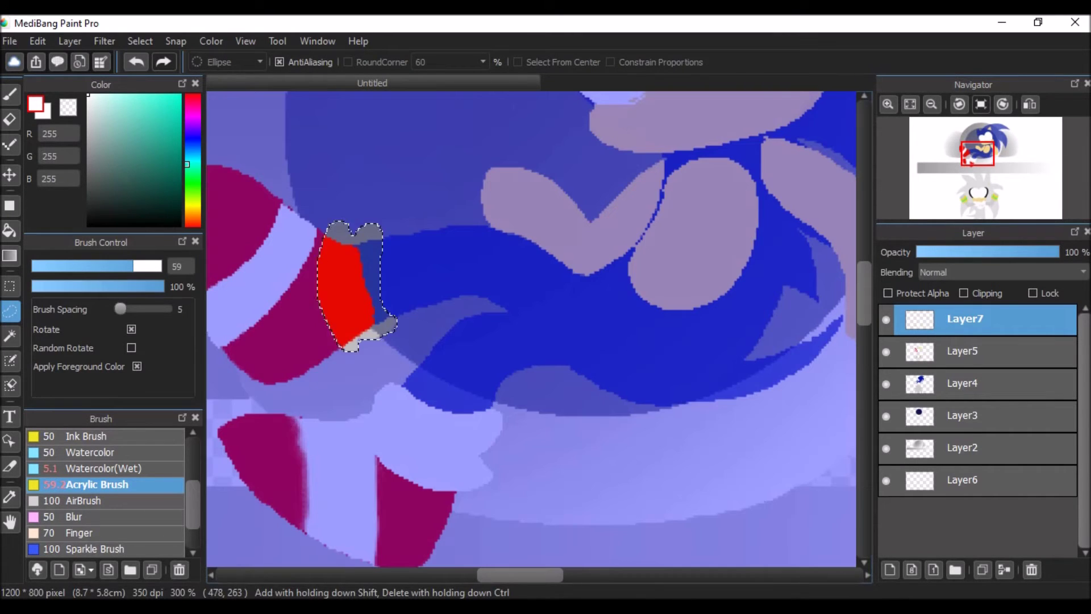
pyautogui.press('b')
pyautogui.moveTo(395, 322); pyautogui.dragTo(352, 273)
# Lasso-select a glove around the end of the blue figure's right tan arm and paint it white
pyautogui.scroll(5, 818, 326)
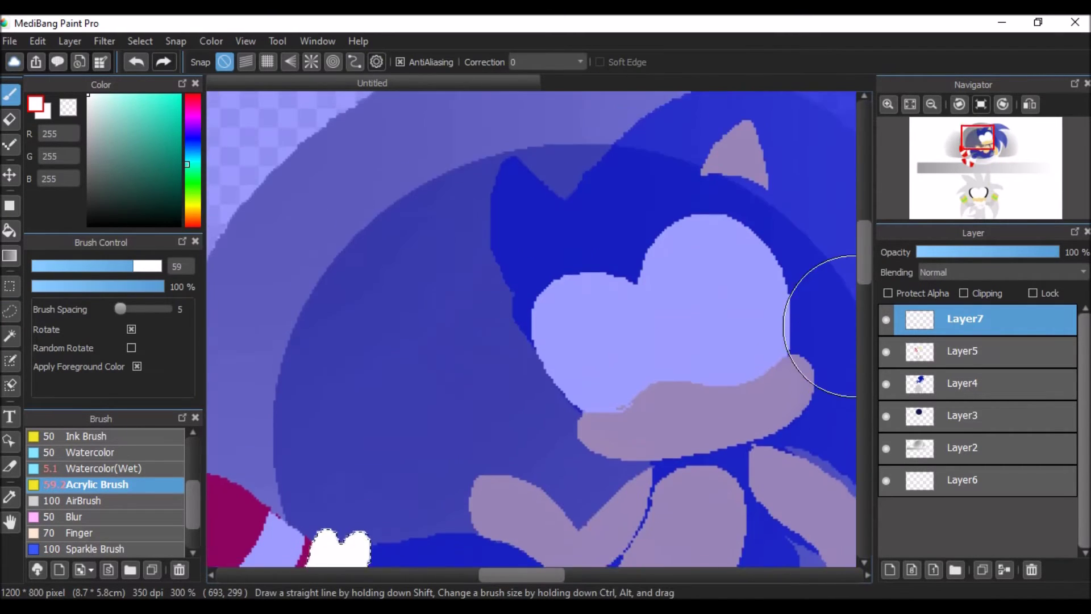
pyautogui.scroll(-5, 854, 326)
pyautogui.press('l')
pyautogui.moveTo(682, 327)
pyautogui.mouseDown()
pyautogui.moveTo(583, 298)
pyautogui.moveTo(317, 312)
pyautogui.mouseUp()
pyautogui.press('b')
pyautogui.hotkey('ctrl', 'z')
pyautogui.press('l')
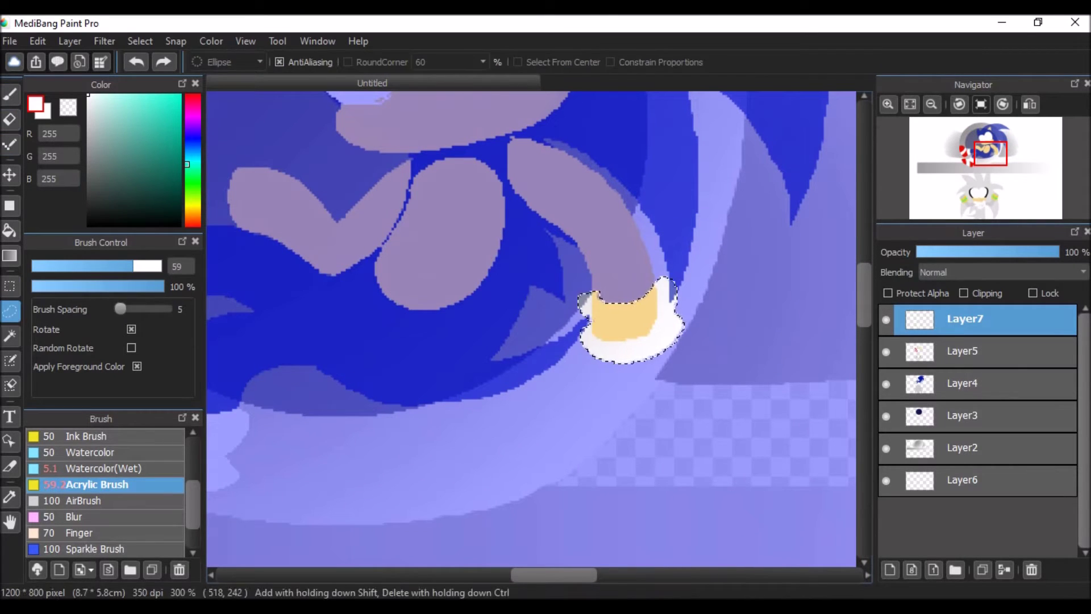
pyautogui.press('b')
pyautogui.moveTo(625, 318); pyautogui.dragTo(603, 335)
# Lasso-select a gloved hand at the tip of the blue figure's left tan arm and paint it white
pyautogui.scroll(5, 532, 328)
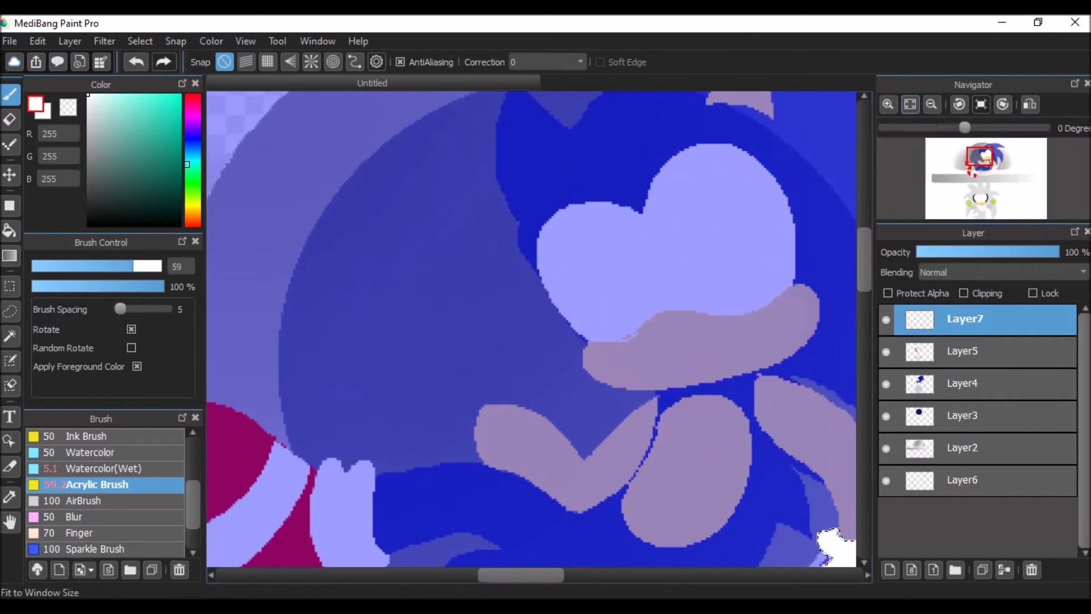
pyautogui.press('l')
pyautogui.scroll(2, 531, 329)
pyautogui.moveTo(516, 513); pyautogui.dragTo(449, 501)
pyautogui.press('b')
pyautogui.moveTo(483, 455); pyautogui.dragTo(500, 477)
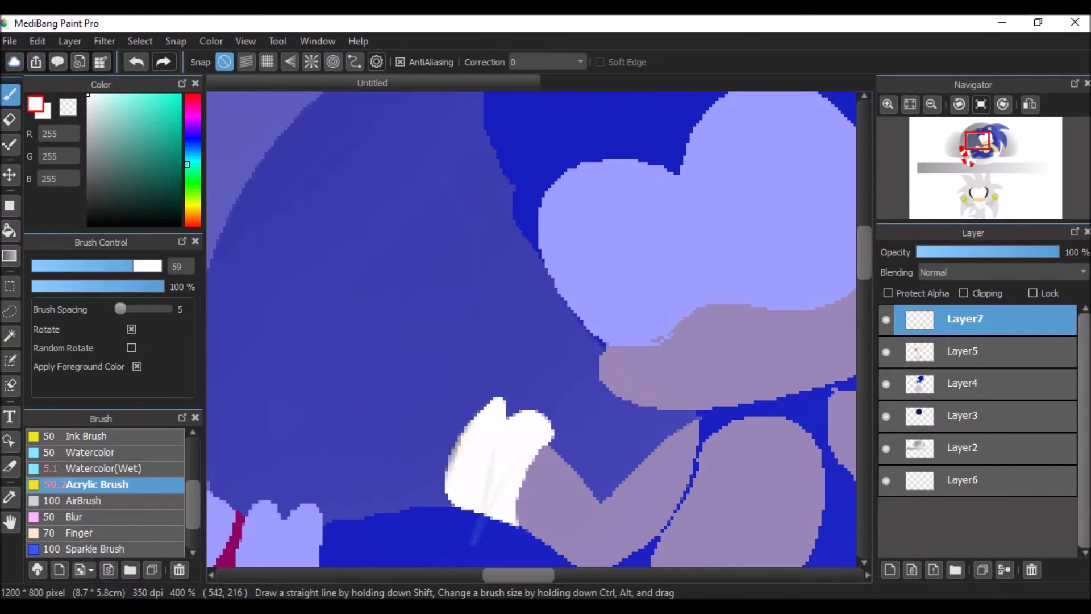
# Clear the selection, then lasso-select an open hand with a raised finger and thumb above the grey figure's left cuff and paint it white
pyautogui.scroll(-10, 765, 480)
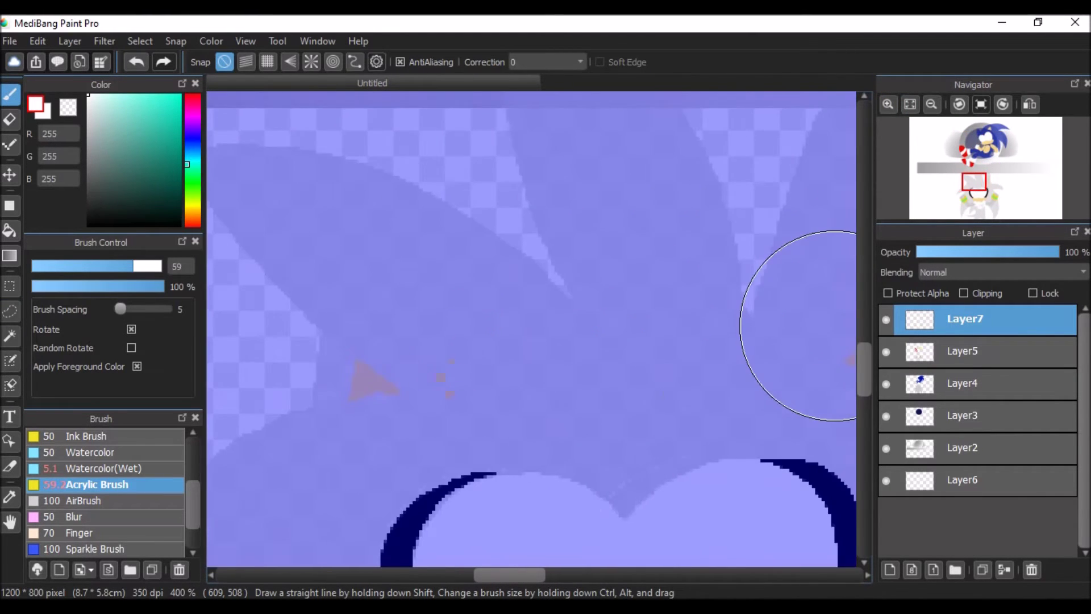
pyautogui.scroll(-5, 779, 316)
pyautogui.scroll(15, 779, 316)
pyautogui.hscroll(-5, 293, 167)
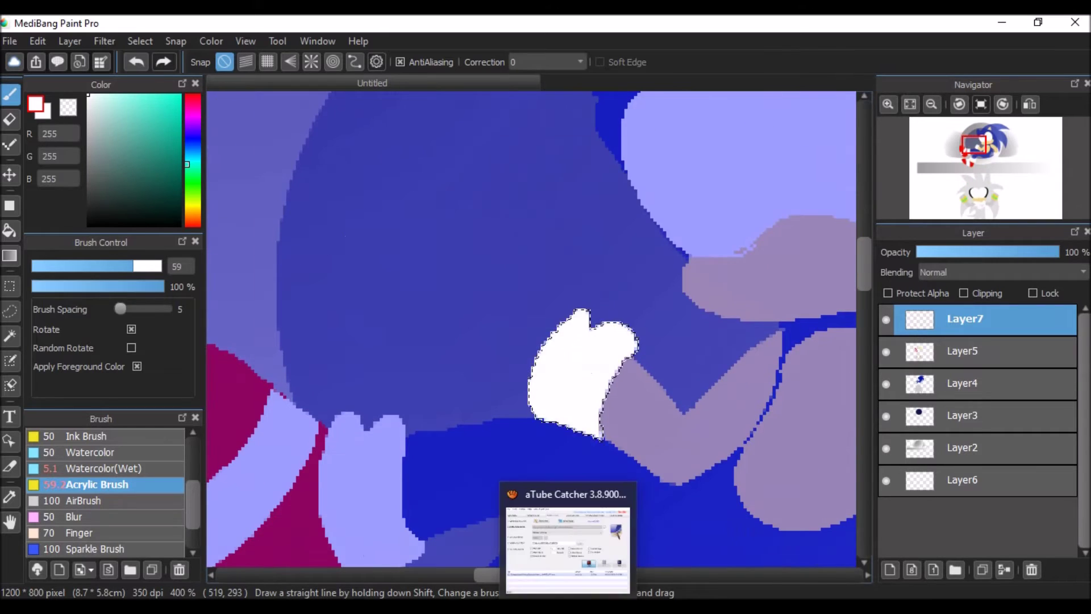
pyautogui.press('l')
pyautogui.hotkey('ctrl', 'd')
pyautogui.scroll(-15, 532, 329)
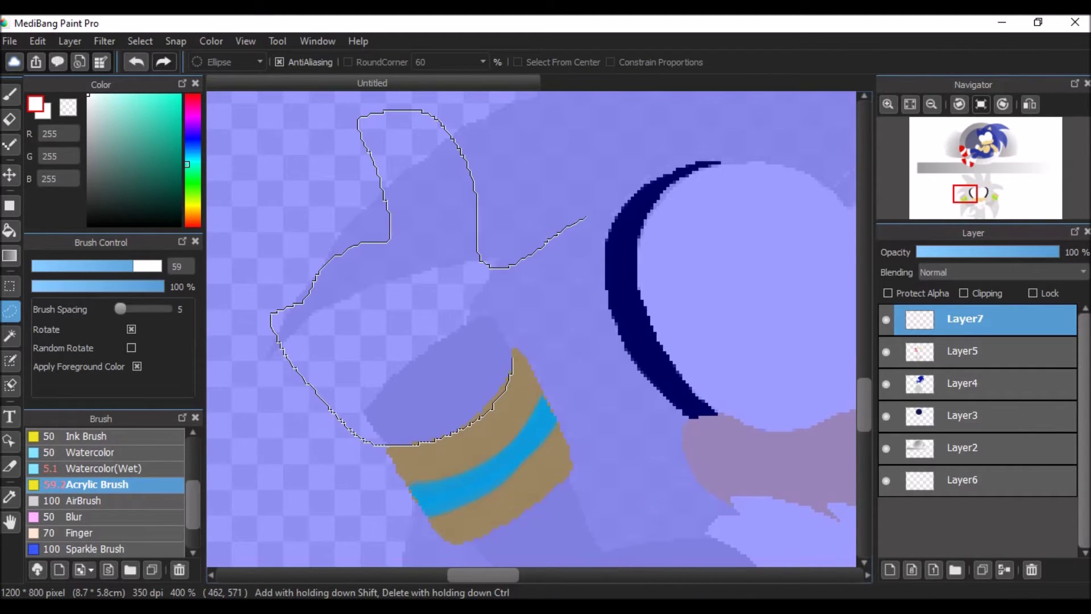
pyautogui.moveTo(554, 236); pyautogui.dragTo(590, 298)
pyautogui.press('b')
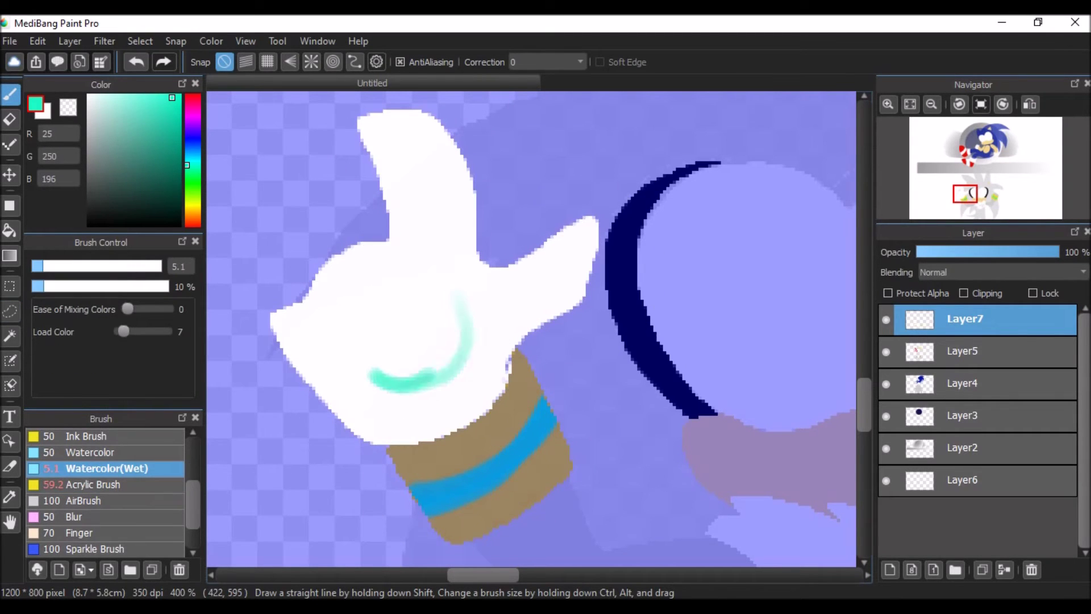
# Paint a turquoise curved marking with a short stem on the grey figure's white glove using the wet watercolor brush
pyautogui.moveTo(398, 392); pyautogui.dragTo(461, 301)
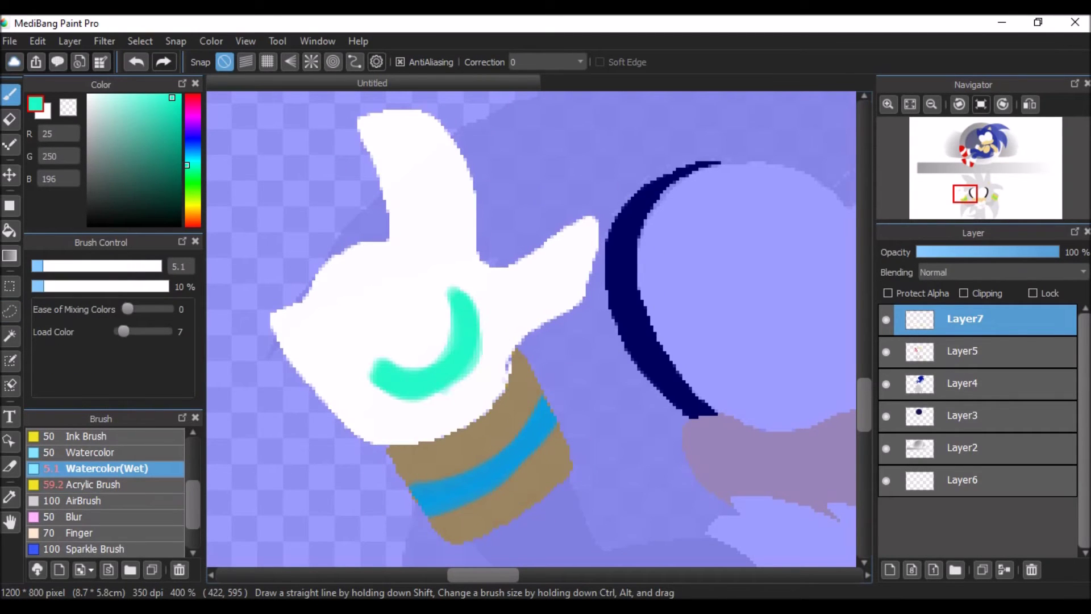
pyautogui.hscroll(10, 531, 329)
pyautogui.click(964, 480)
pyautogui.hscroll(-10, 531, 329)
pyautogui.click(139, 41)
pyautogui.click(69, 41)
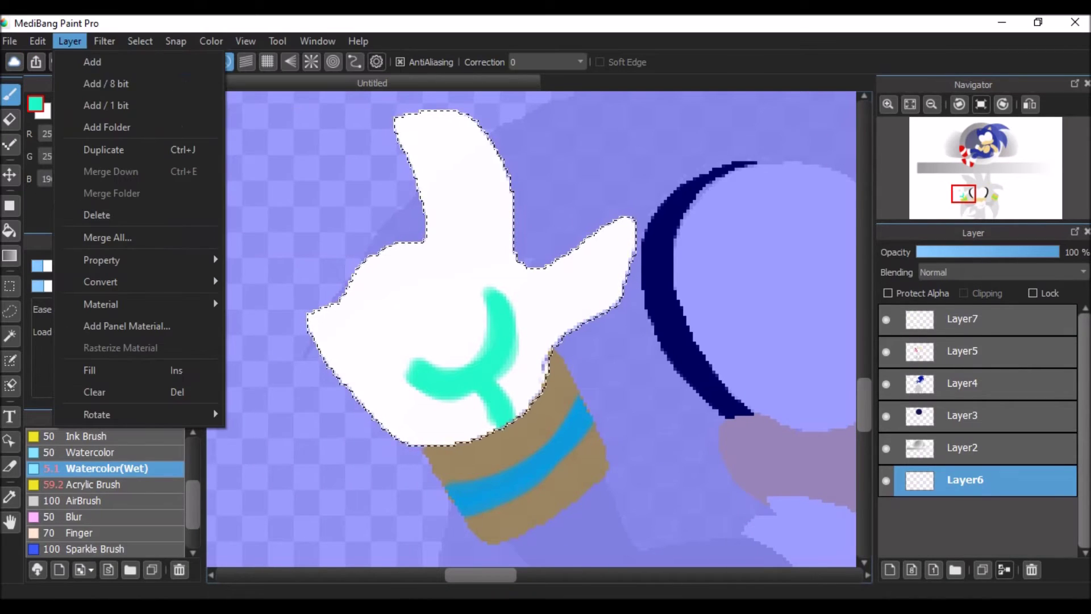
pyautogui.moveTo(38, 41)
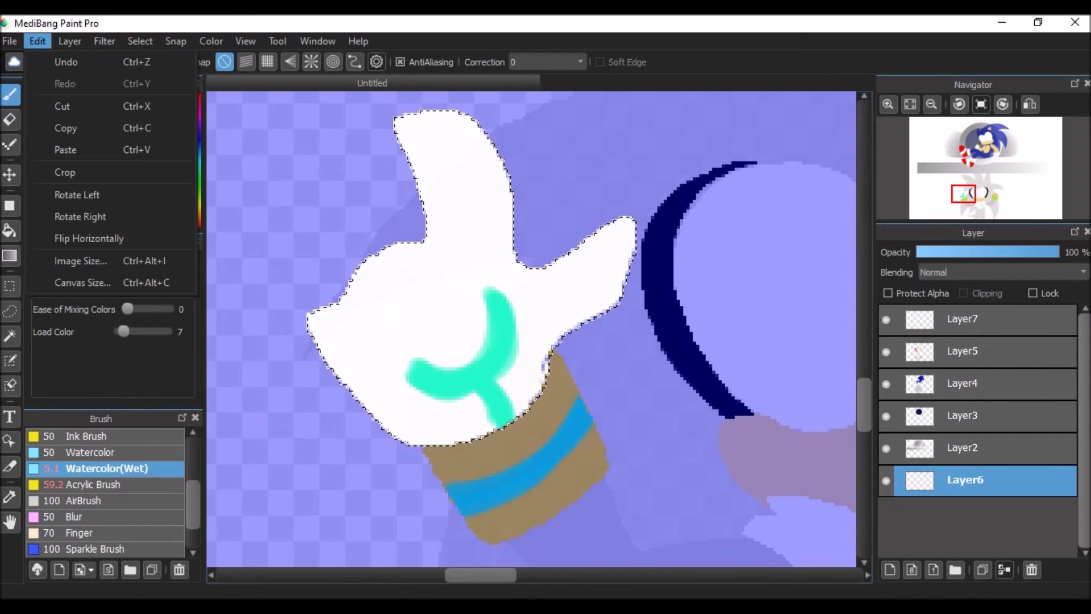
pyautogui.click(65, 127)
pyautogui.hscroll(10, 488, 454)
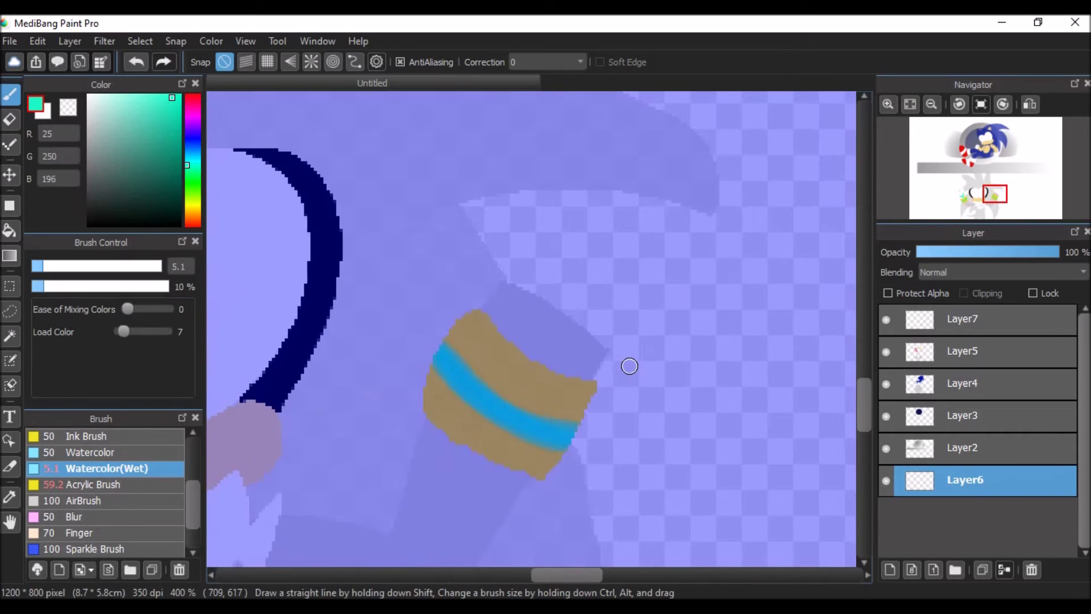
pyautogui.press('m')
pyautogui.hotkey('ctrl', 'v')
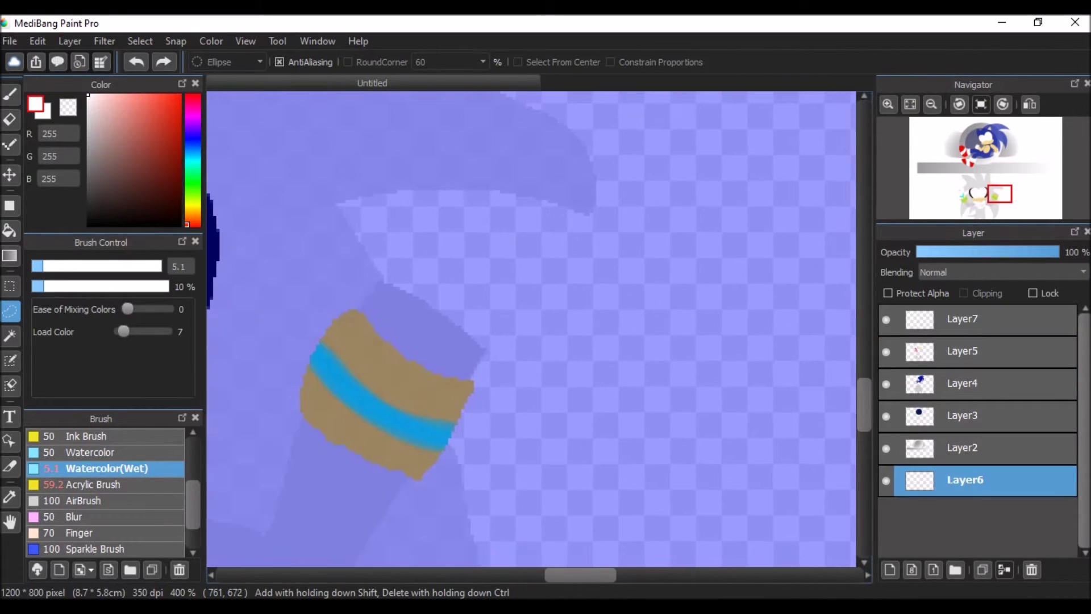
# Duplicate the grey figure's glove layer and move the copy above the bare gold cuff on the other arm
pyautogui.hotkey('ctrl', '-')
pyautogui.hotkey('ctrl', '-')
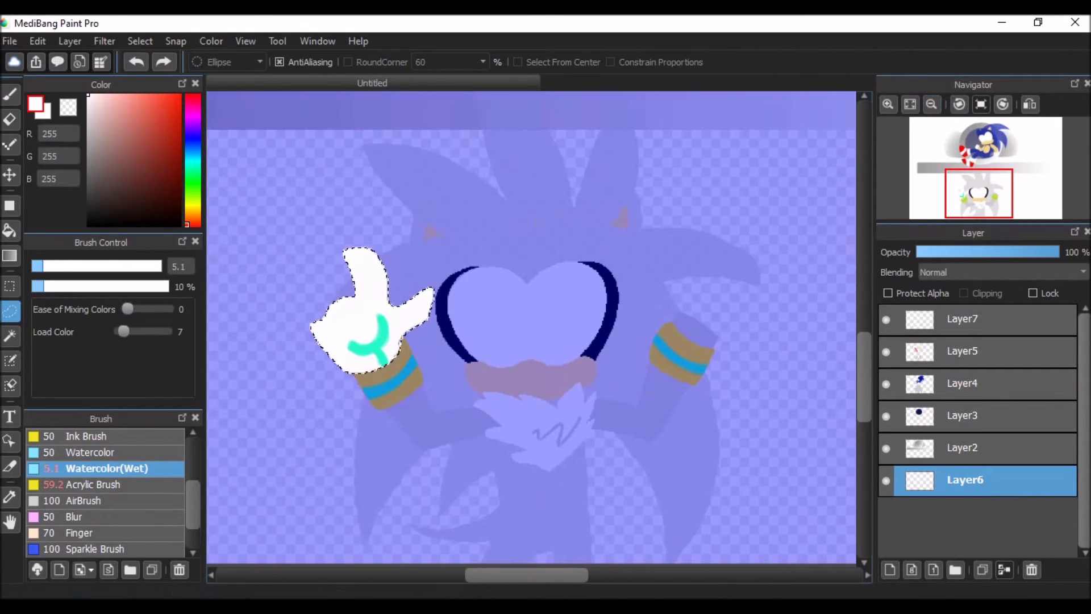
pyautogui.click(983, 569)
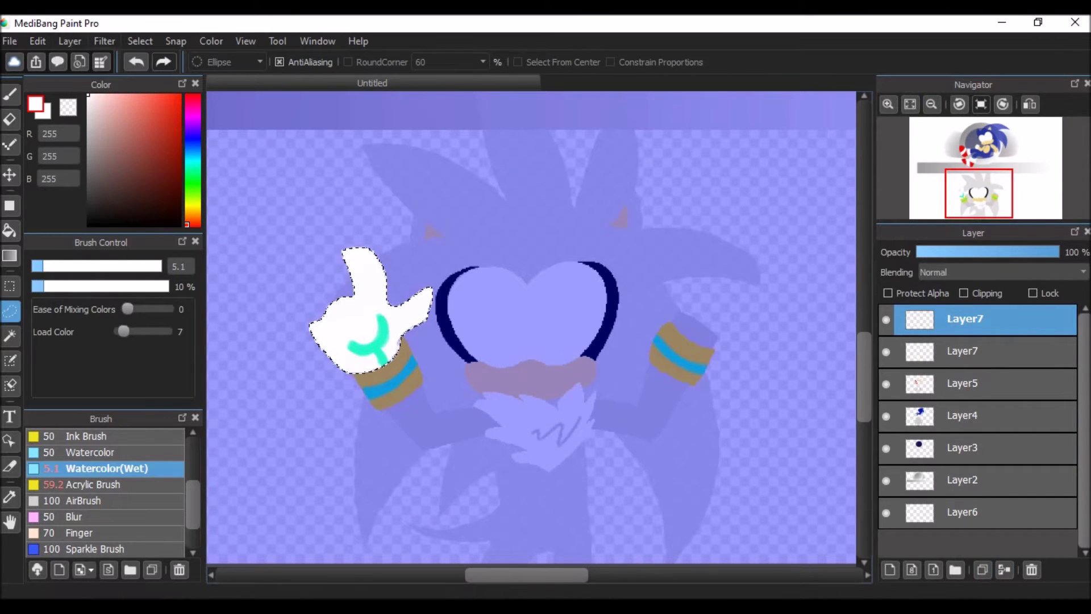
pyautogui.hotkey('ctrl', 't')
pyautogui.moveTo(371, 280); pyautogui.dragTo(734, 256)
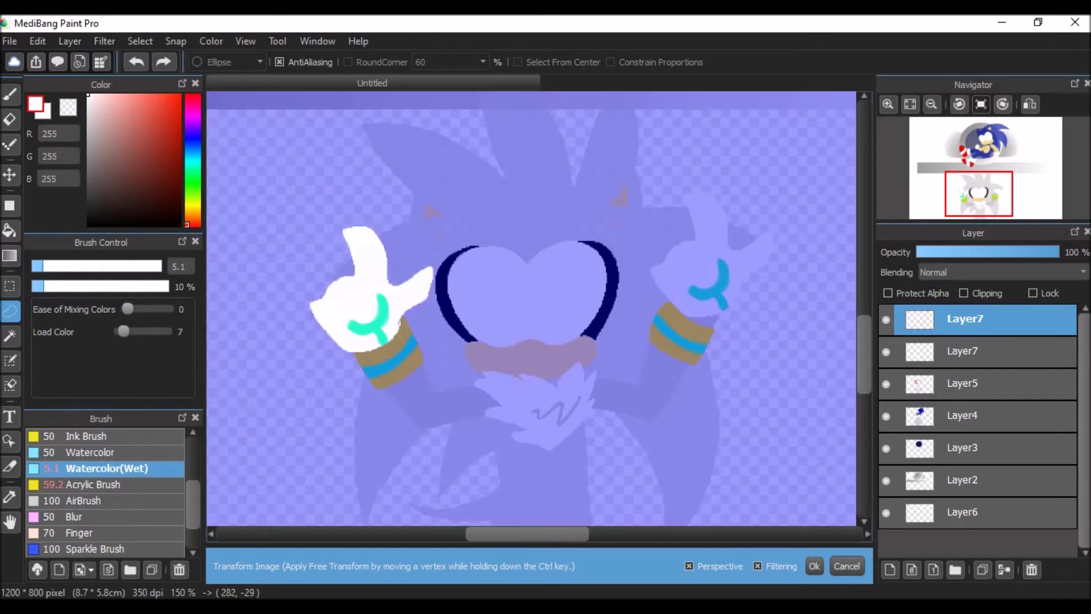
pyautogui.click(814, 566)
# Flip the copied glove horizontally so that its thumb points towards the grey figure's head
pyautogui.click(70, 41)
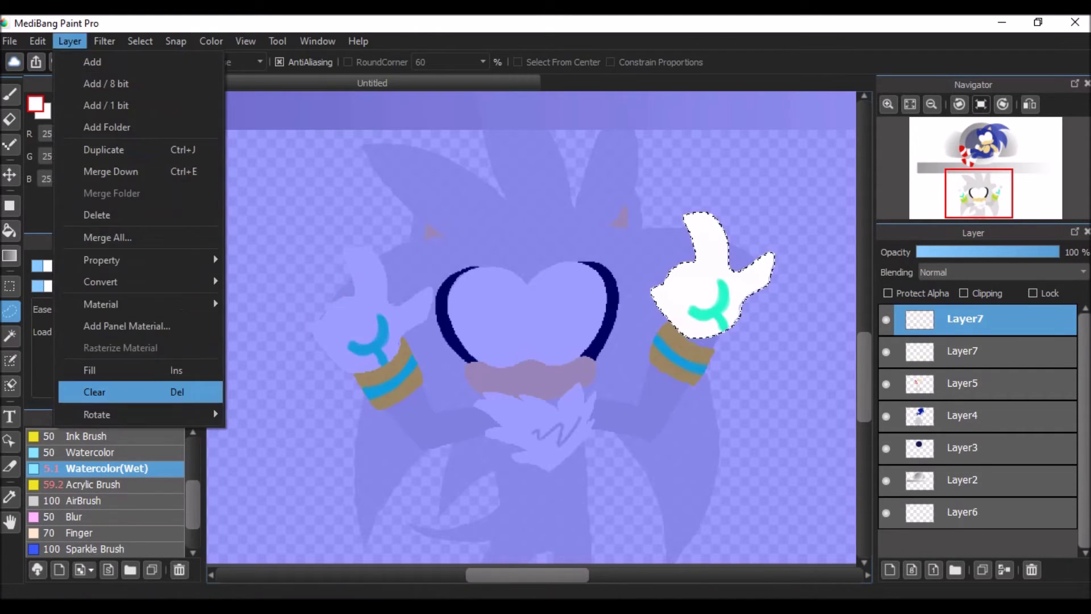
pyautogui.press('Escape')
pyautogui.hscroll(3, 531, 327)
pyautogui.click(140, 41)
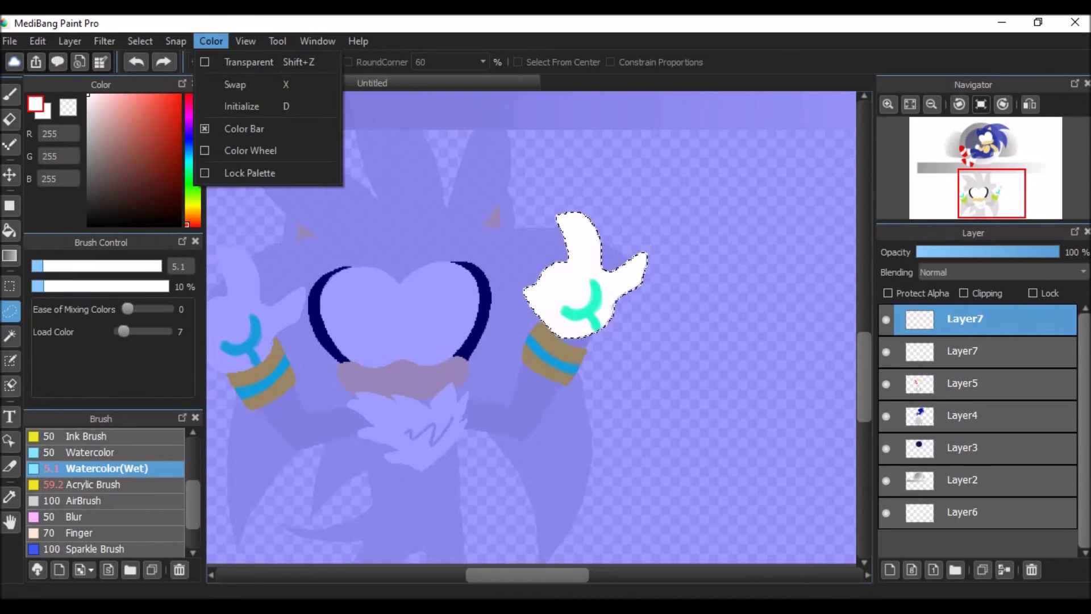
pyautogui.moveTo(70, 41)
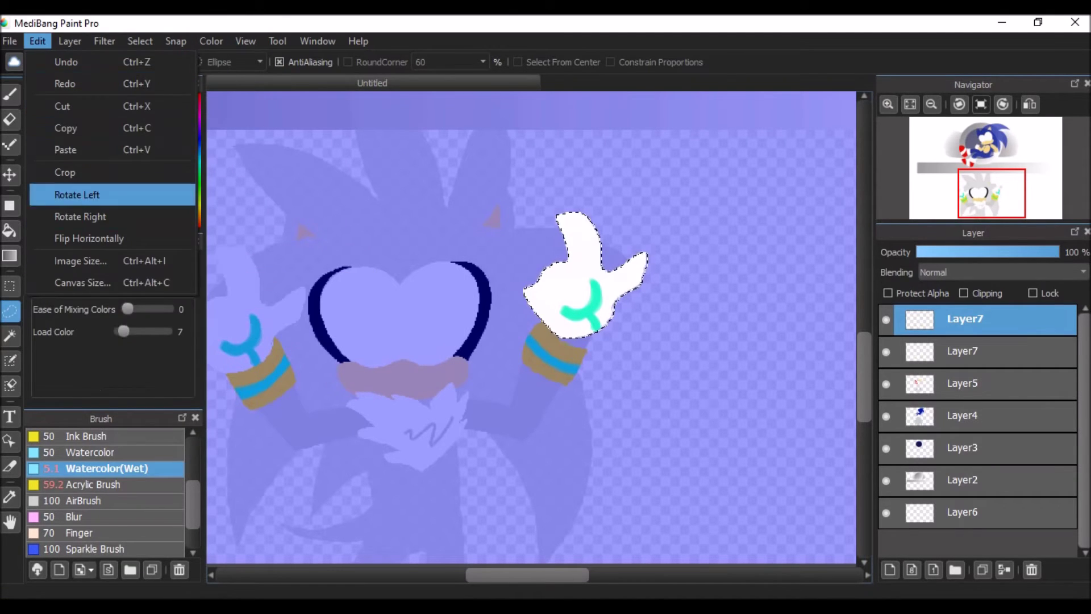
pyautogui.moveTo(245, 41)
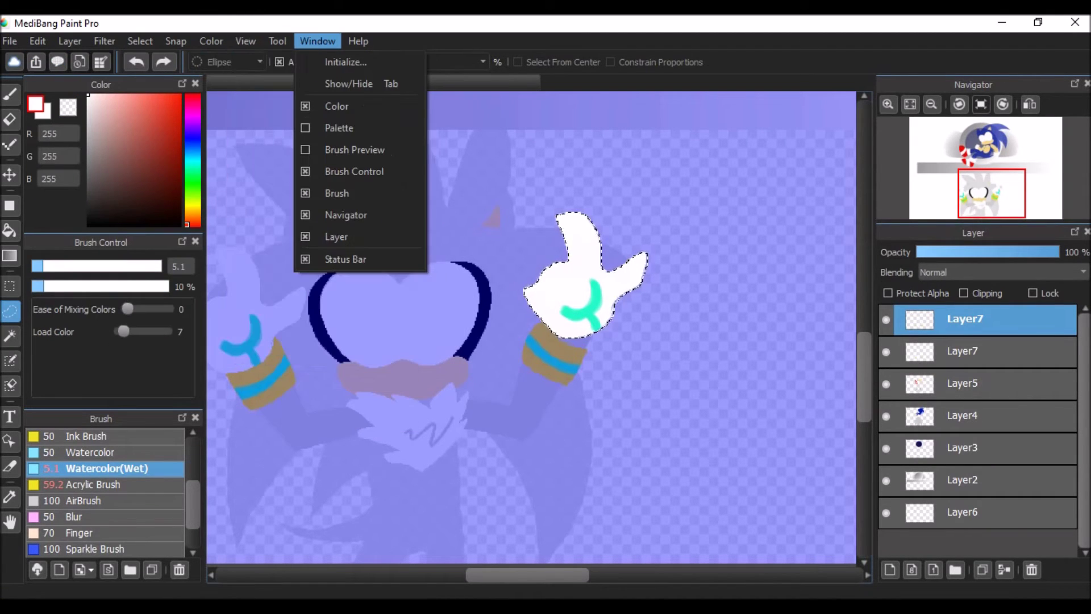
pyautogui.moveTo(140, 41)
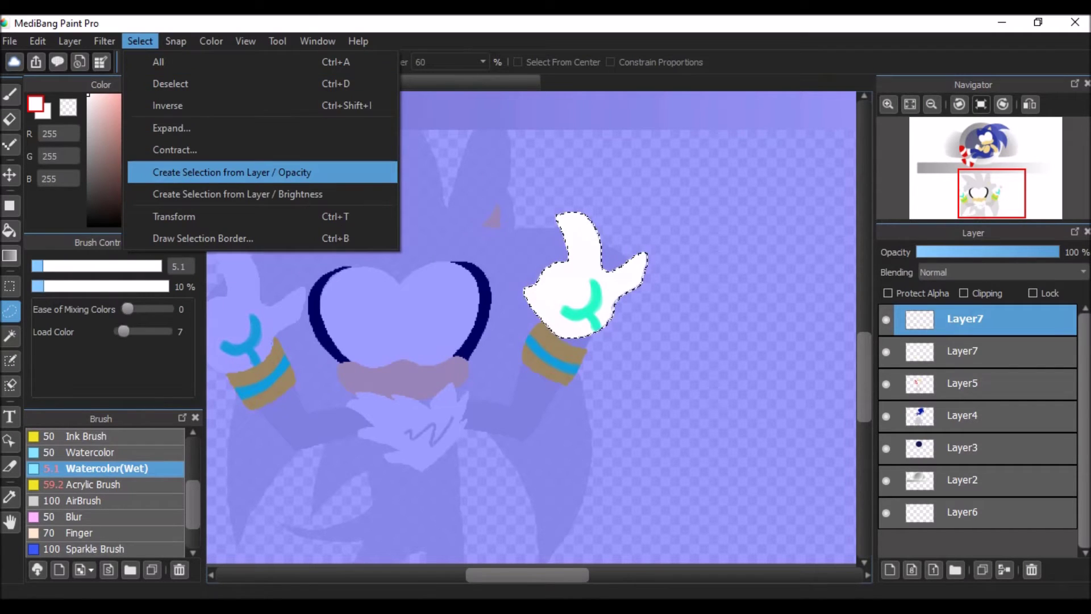
pyautogui.moveTo(97, 412)
pyautogui.click(273, 438)
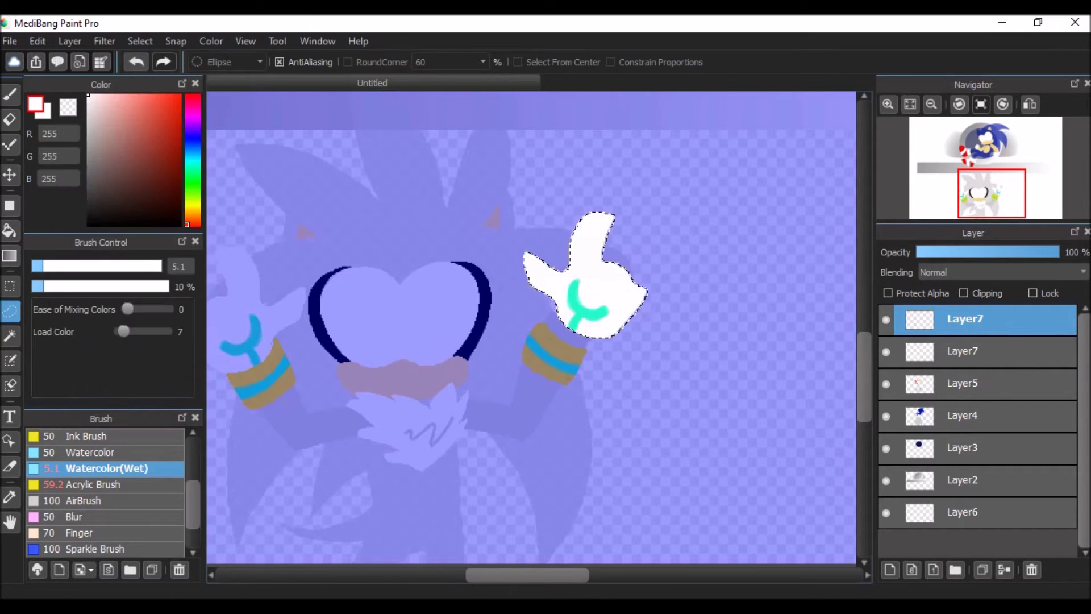
# Shift the mirrored glove about 15 px left and 10 px down onto its cuff, and merge it into the original glove layer
pyautogui.hotkey('ctrl', 't')
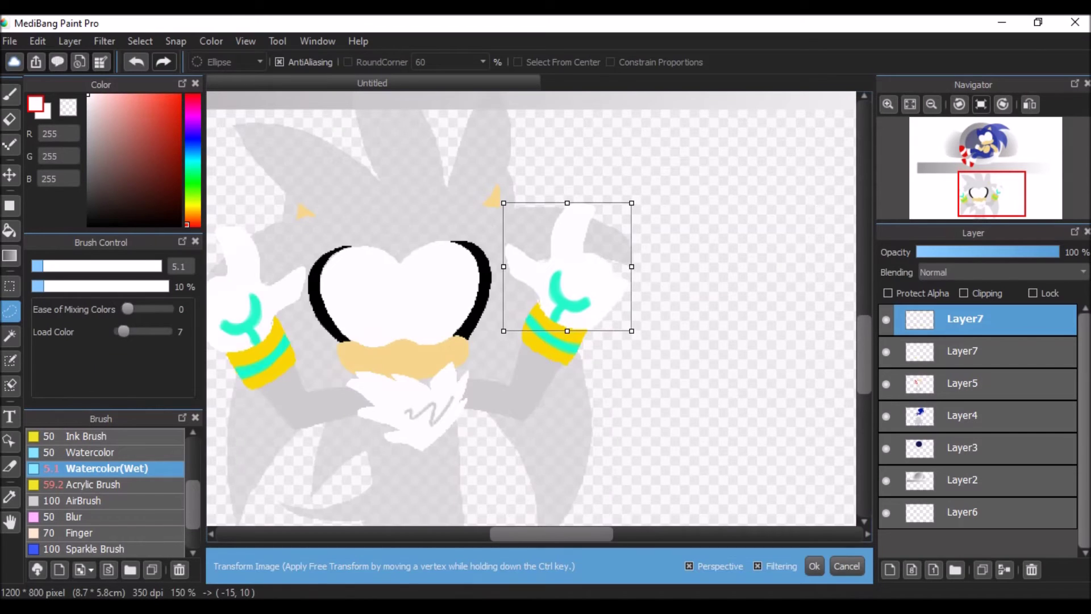
pyautogui.press('Return')
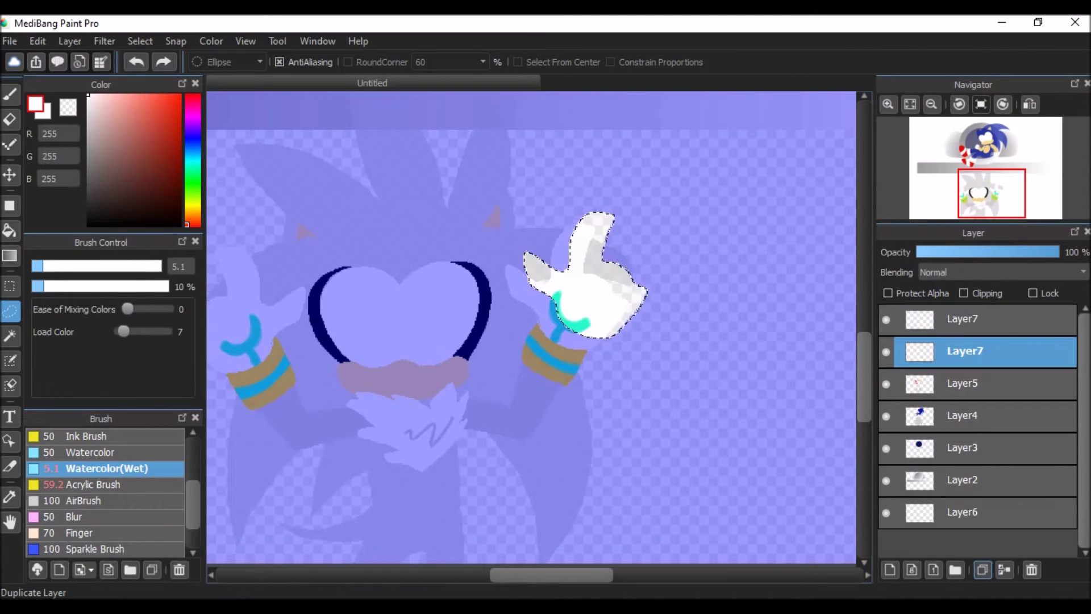
pyautogui.click(1004, 570)
# Lasso-select outstretched fingers beside the glove on the blue figure's bent arm and paint them white with the Acrylic Brush
pyautogui.scroll(2, 532, 326)
pyautogui.scroll(15, 531, 328)
pyautogui.scroll(-15, 531, 328)
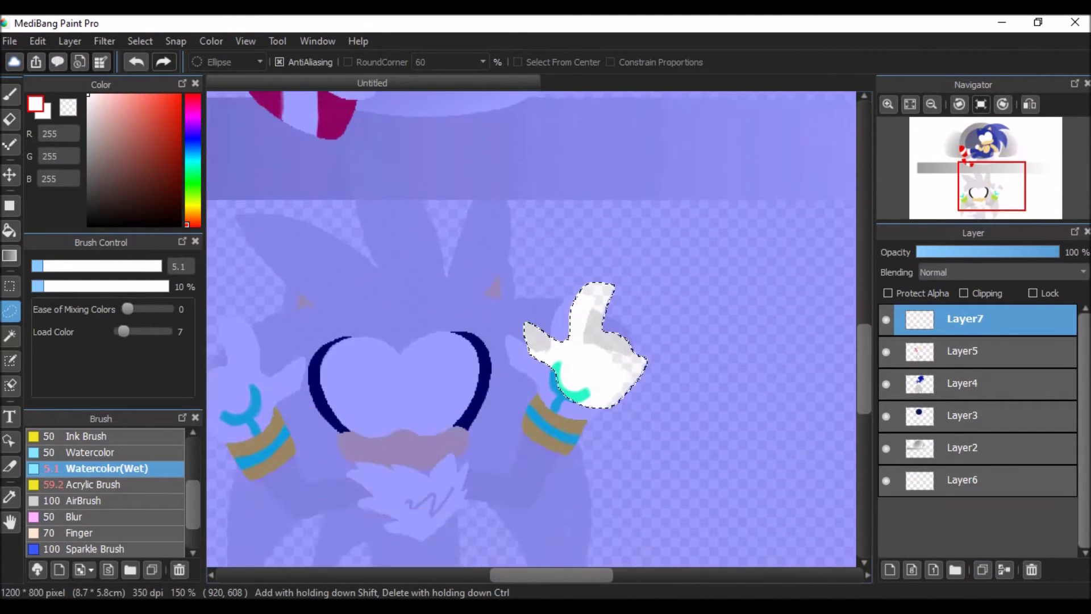
pyautogui.scroll(15, 531, 329)
pyautogui.hotkey('ctrl', '+')
pyautogui.scroll(-5, 532, 328)
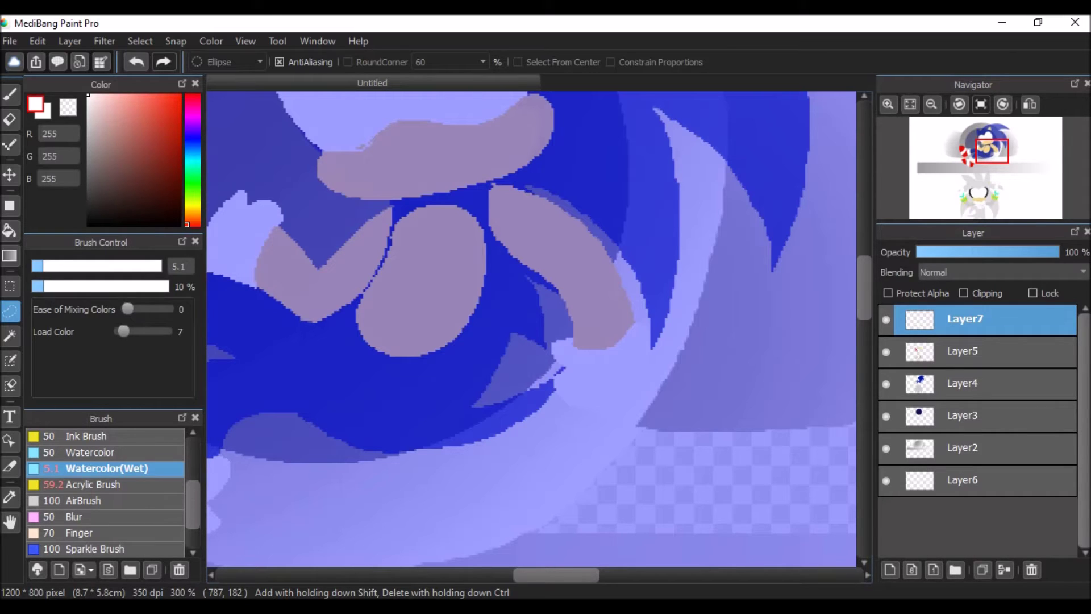
pyautogui.scroll(5, 531, 329)
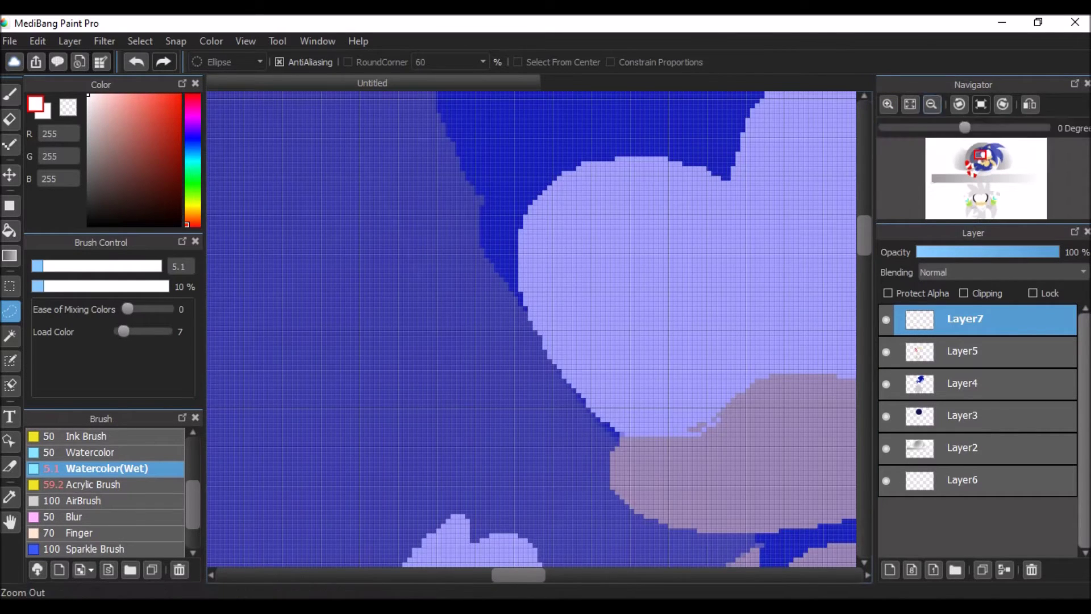
pyautogui.click(931, 104)
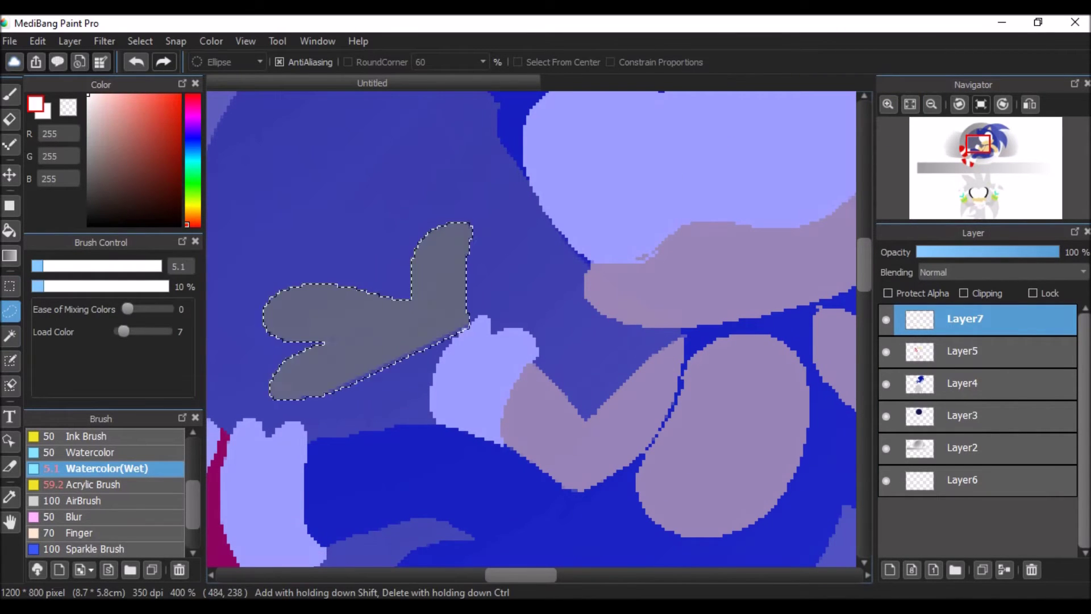
pyautogui.moveTo(343, 424)
pyautogui.mouseDown()
pyautogui.moveTo(462, 312)
pyautogui.moveTo(473, 333)
pyautogui.mouseUp()
pyautogui.press('b')
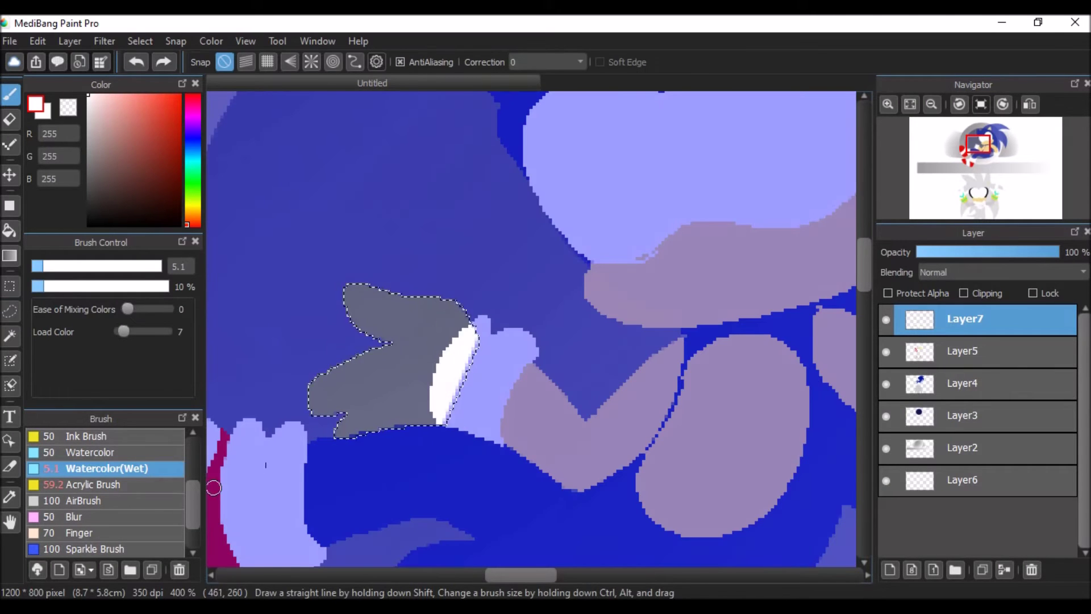
pyautogui.click(96, 484)
pyautogui.moveTo(352, 318); pyautogui.dragTo(421, 364)
# Lasso-select downward-pointing fingers below the glove on the blue figure's other arm, paint them white, and clear the selection
pyautogui.hscroll(5, 733, 376)
pyautogui.scroll(-5, 733, 376)
pyautogui.press('l')
pyautogui.moveTo(500, 317); pyautogui.dragTo(459, 408)
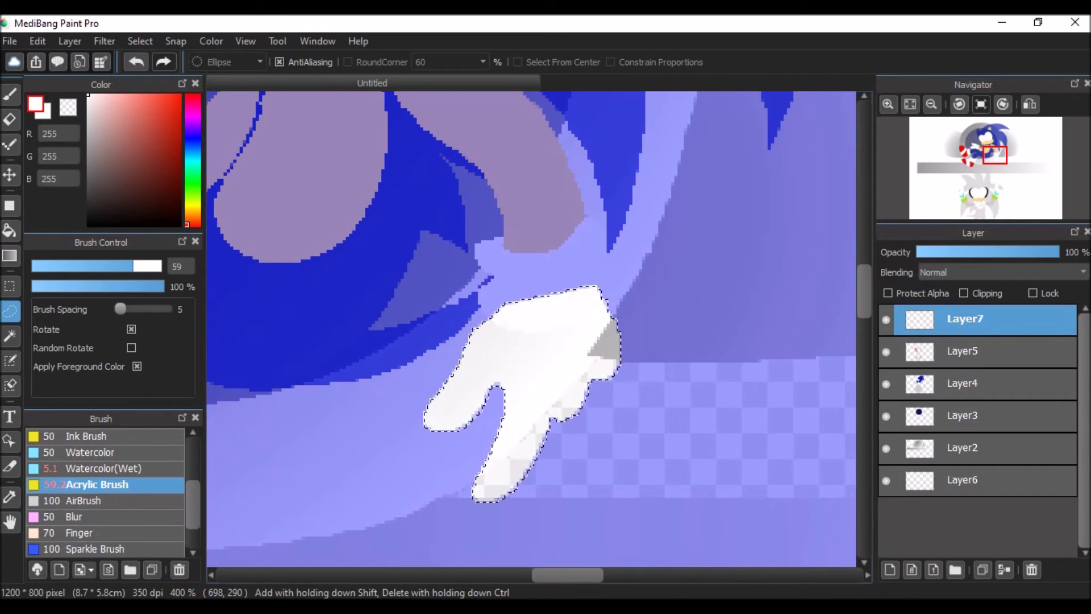
pyautogui.press('b')
pyautogui.press('m')
pyautogui.hotkey('ctrl', 'd')
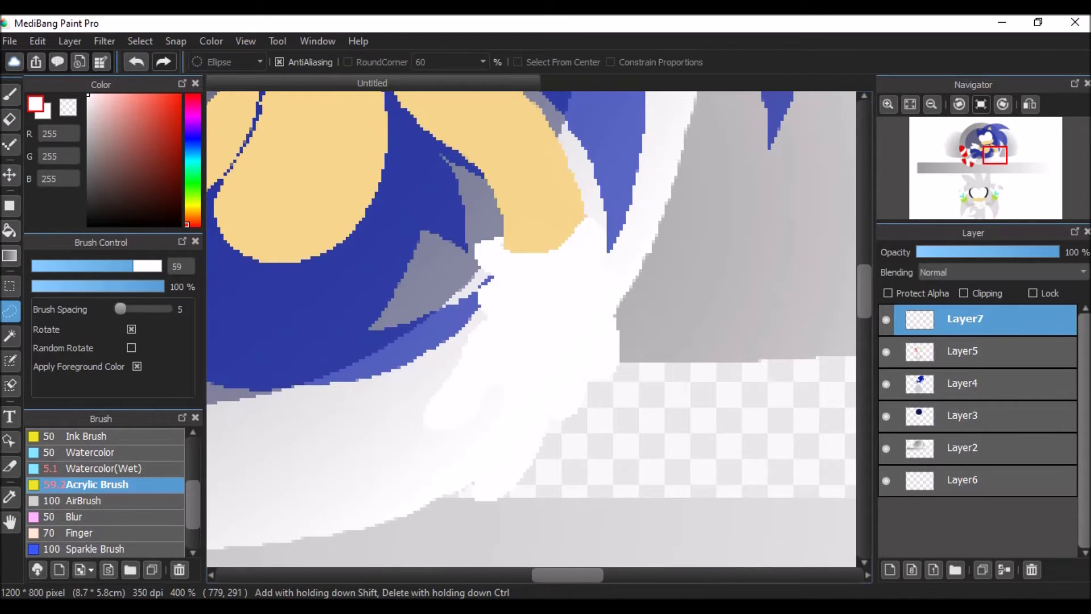
# Lasso-select a narrow wedge along the outer edge of the blue figure's lowered hand and paint it white
pyautogui.scroll(-1, 531, 328)
pyautogui.moveTo(621, 284); pyautogui.dragTo(531, 405)
pyautogui.press('b')
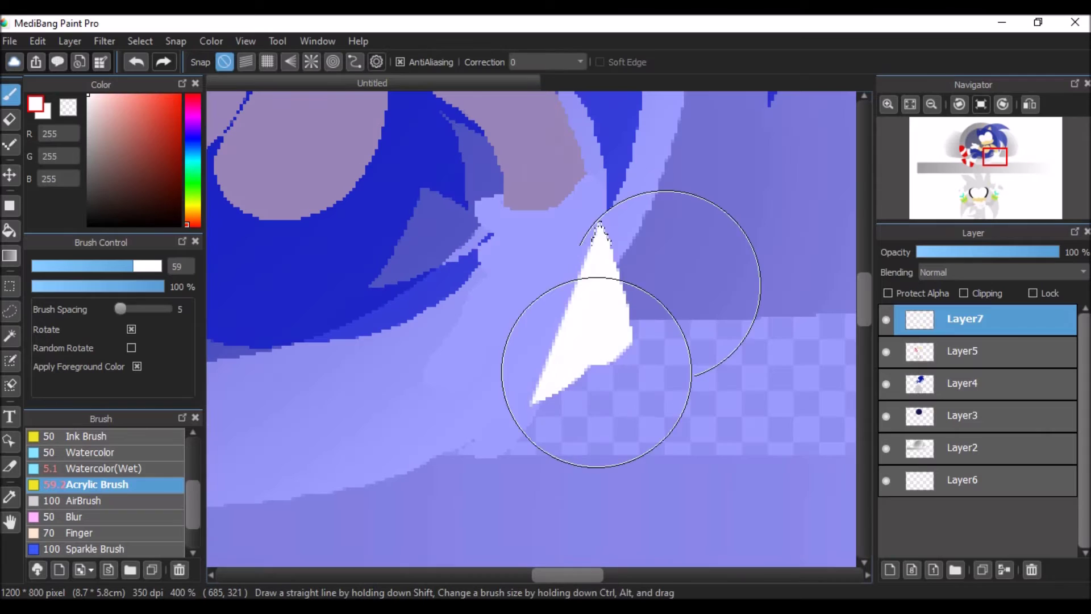
pyautogui.hotkey('ctrl', 'd')
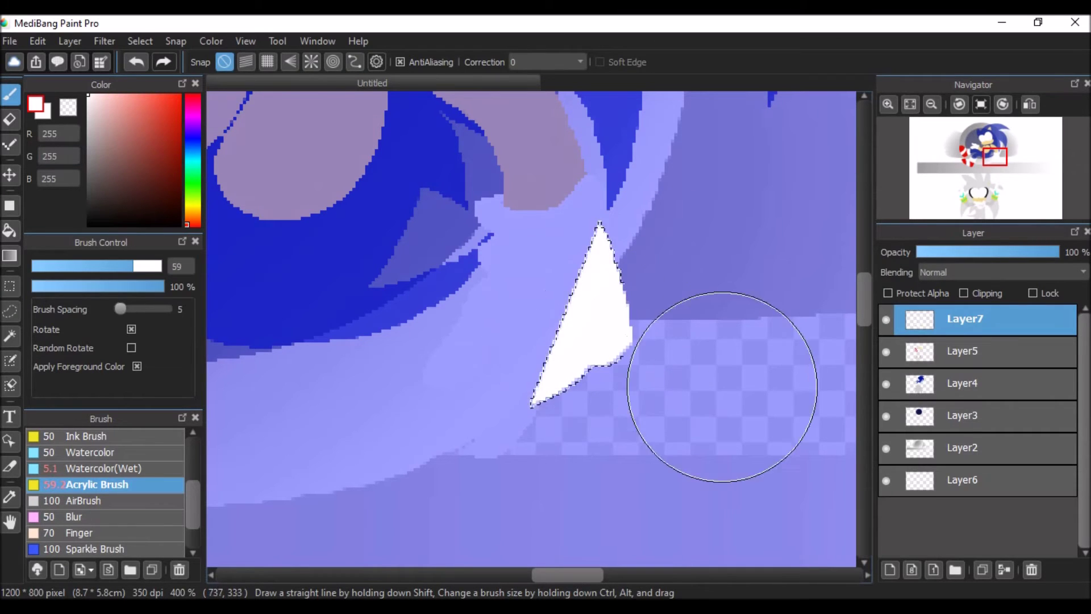
pyautogui.click(961, 480)
pyautogui.scroll(8, 841, 363)
pyautogui.click(962, 383)
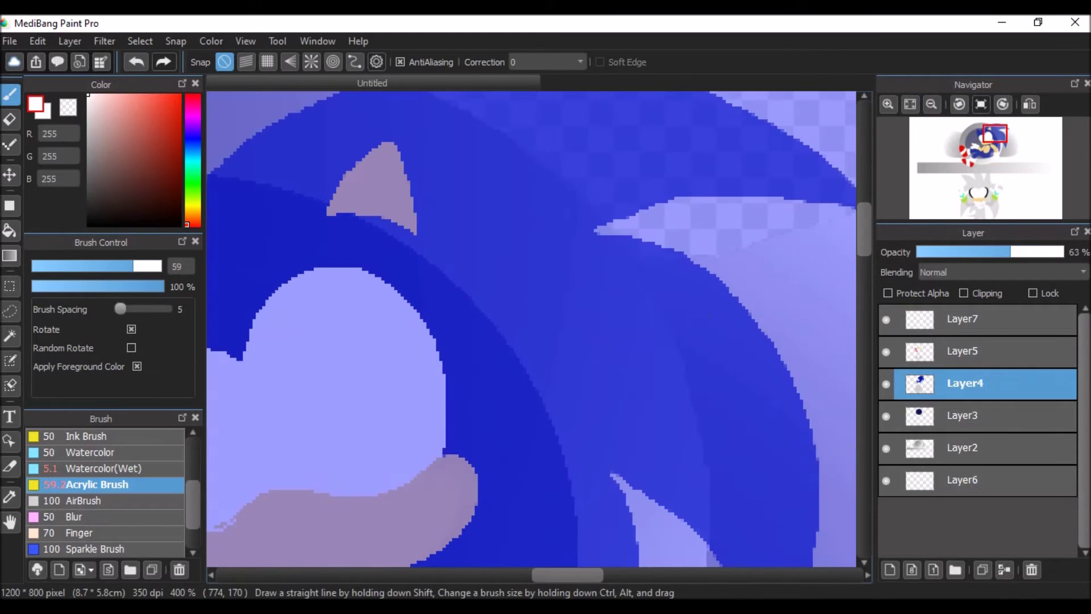
pyautogui.click(962, 318)
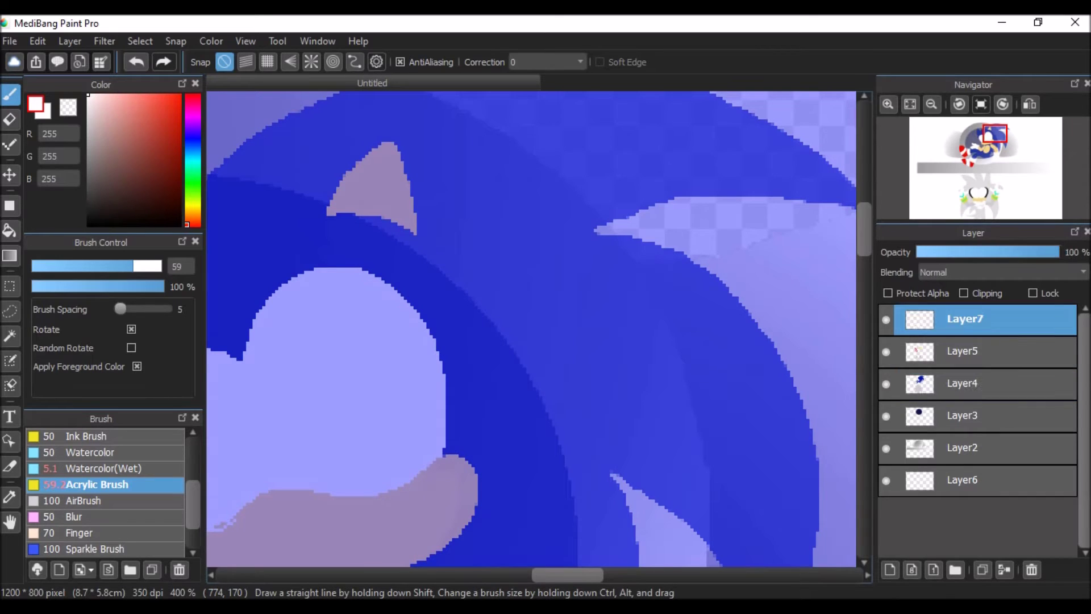
# Widen the end of the grey figure's muzzle on Layer5 with a lasso-selected curve painted tan (RGB 244, 214, 137)
pyautogui.scroll(-10, 803, 158)
pyautogui.click(888, 104)
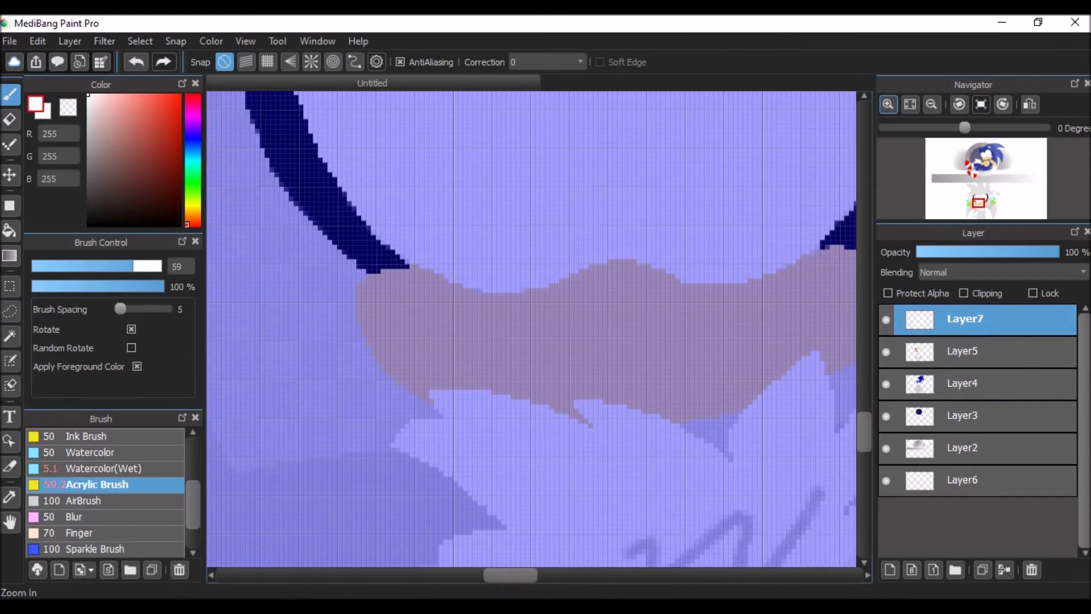
pyautogui.click(962, 350)
pyautogui.click(9, 310)
pyautogui.moveTo(372, 267)
pyautogui.mouseDown()
pyautogui.moveTo(329, 312)
pyautogui.moveTo(372, 267)
pyautogui.mouseUp()
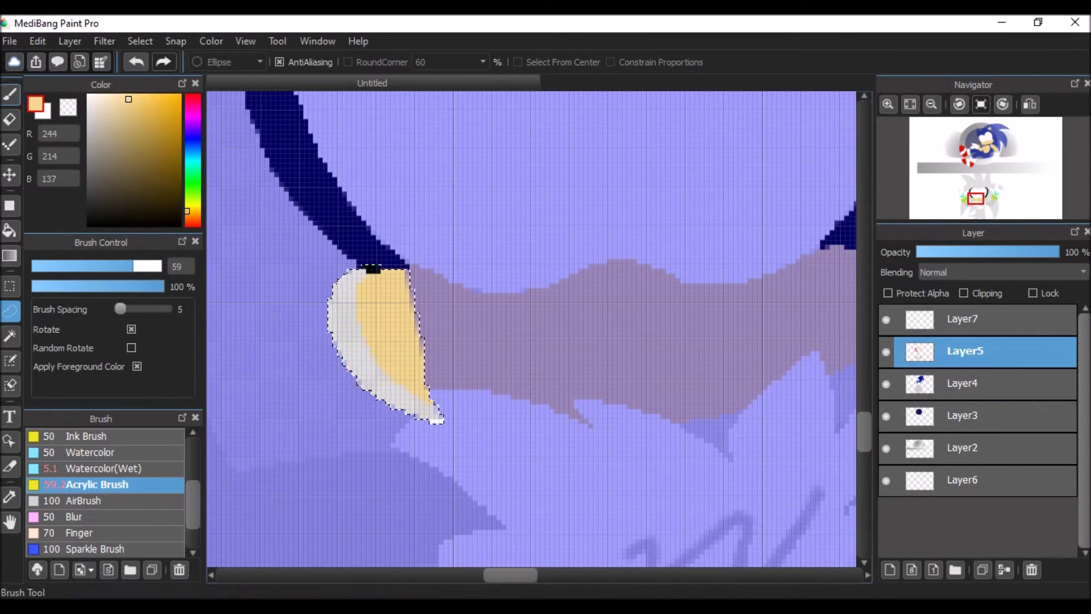
pyautogui.press('h')
pyautogui.hotkey('ctrl', 'z')
pyautogui.hotkey('ctrl', 'z')
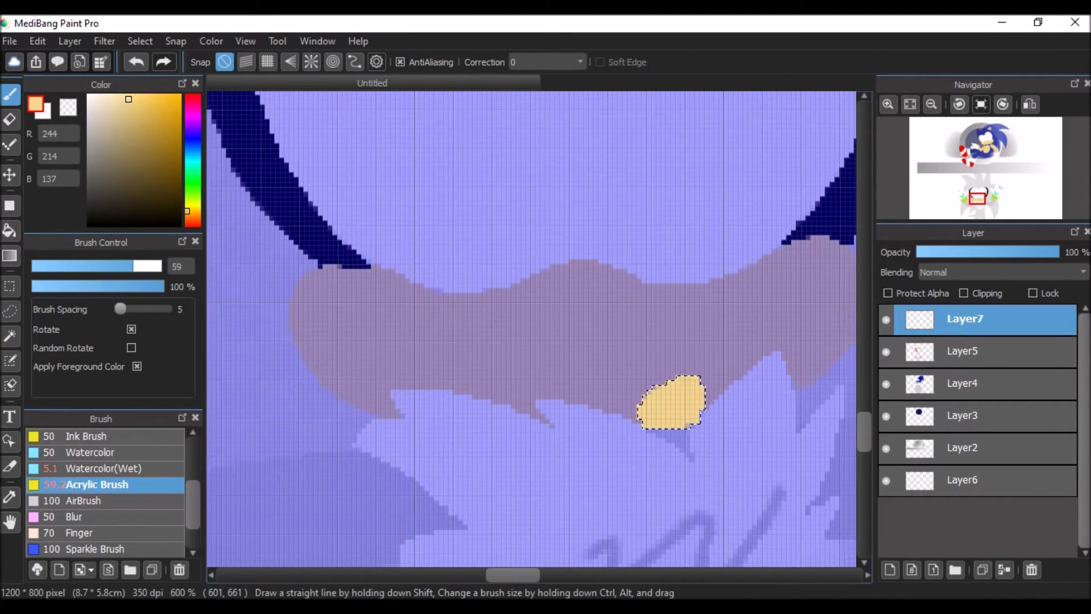
# On Layer7, lasso-select an open smiling mouth on the blue figure's muzzle and fill it dark red (RGB 175, 0, 0)
pyautogui.press('m')
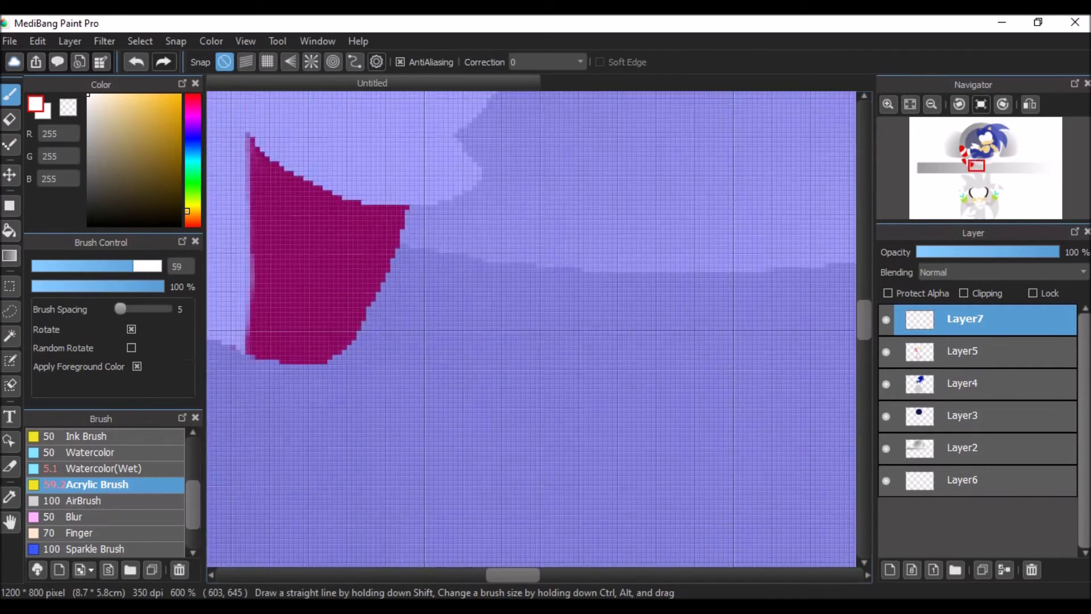
pyautogui.press('m')
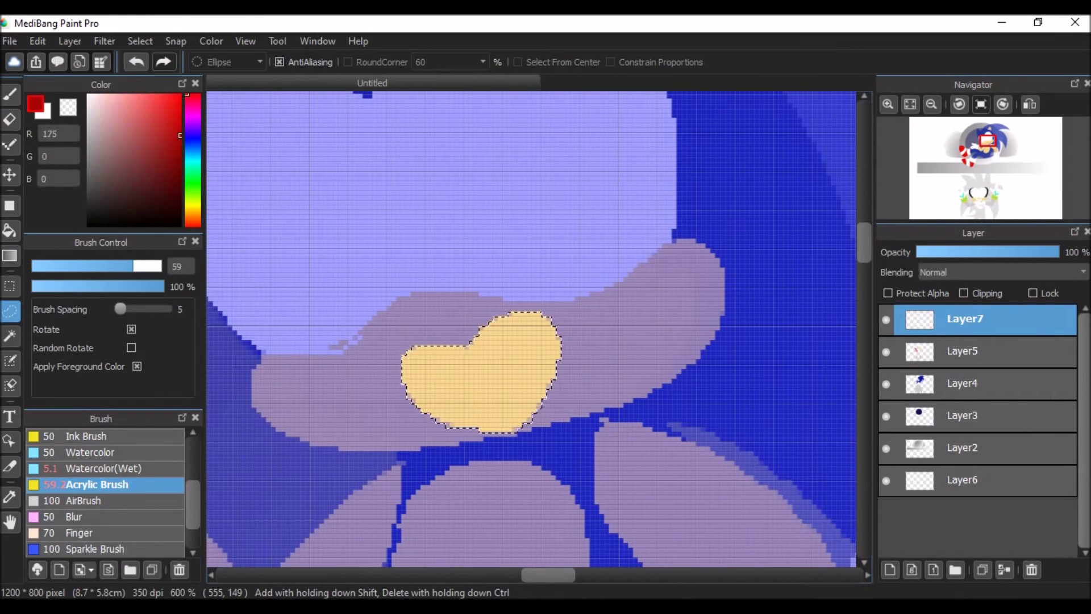
pyautogui.press('b')
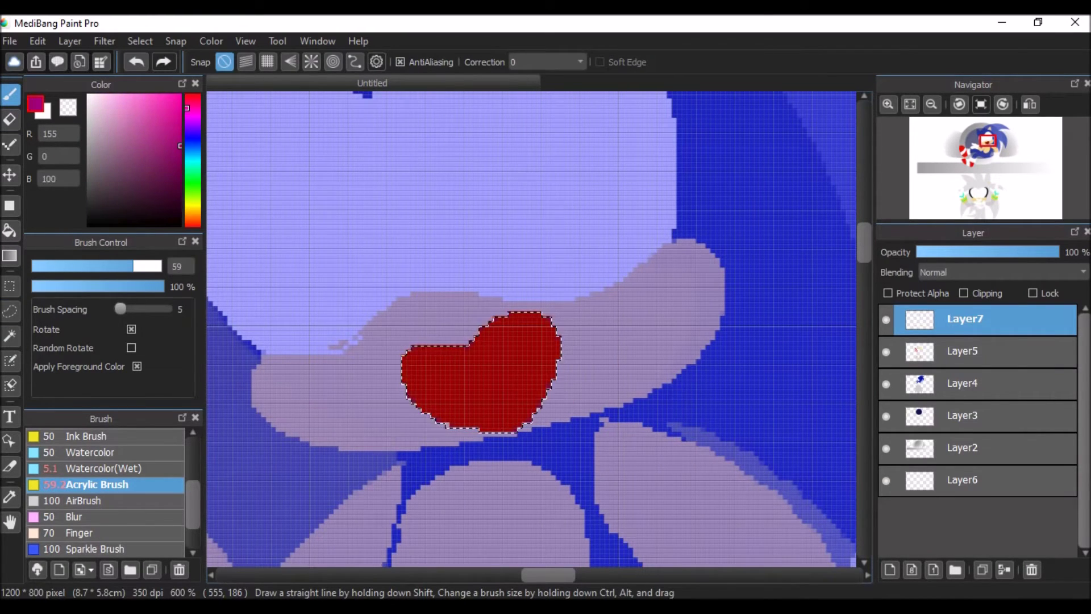
# Paint a pink tongue (RGB 238, 135, 201) and a white upper row of teeth inside the mouth with the Acrylic Brush at size 5.1
pyautogui.moveTo(546, 355); pyautogui.dragTo(511, 398)
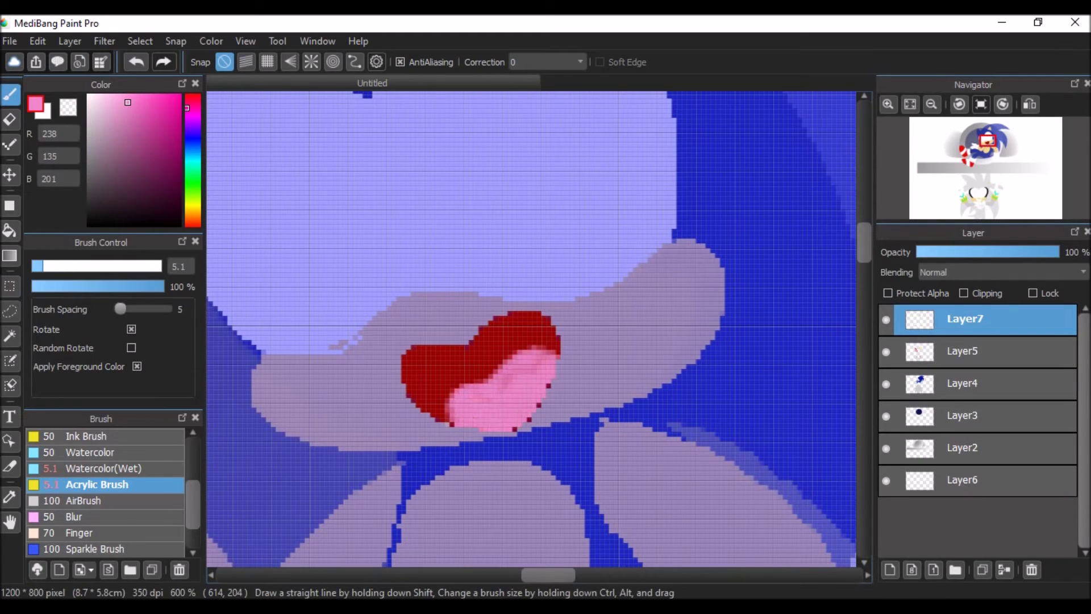
pyautogui.moveTo(410, 363); pyautogui.dragTo(531, 311)
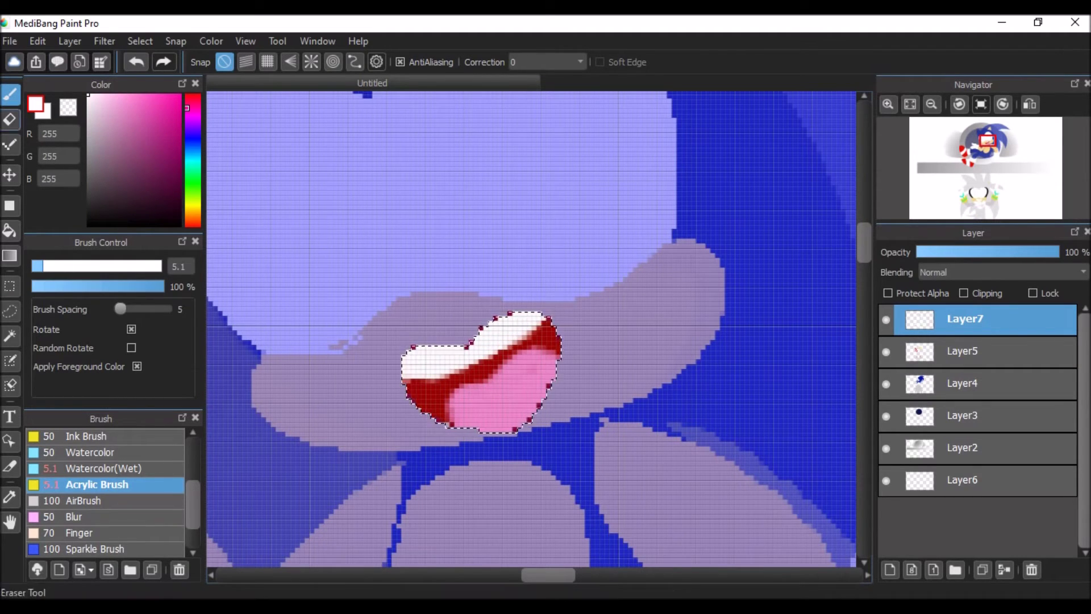
# Lasso-select a tall oval iris in the blue figure's larger eye and fill it green (RGB 0, 169, 40) with the Watercolor(Wet) brush
pyautogui.press('m')
pyautogui.press('b')
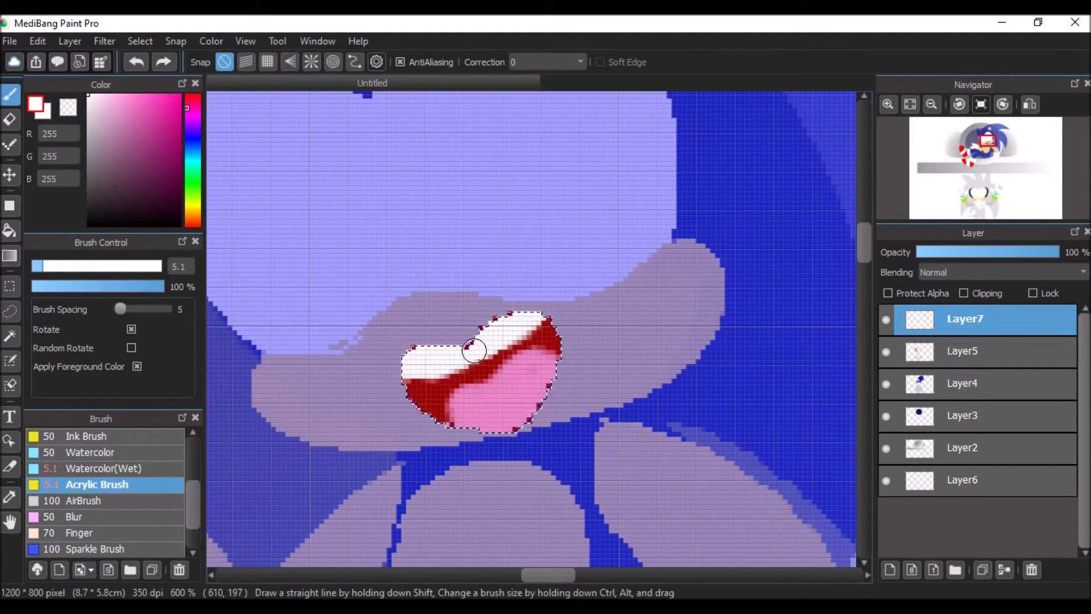
pyautogui.scroll(5, 540, 305)
pyautogui.scroll(-10, 538, 397)
pyautogui.scroll(6, 537, 559)
pyautogui.hscroll(-3, 538, 559)
pyautogui.press('m')
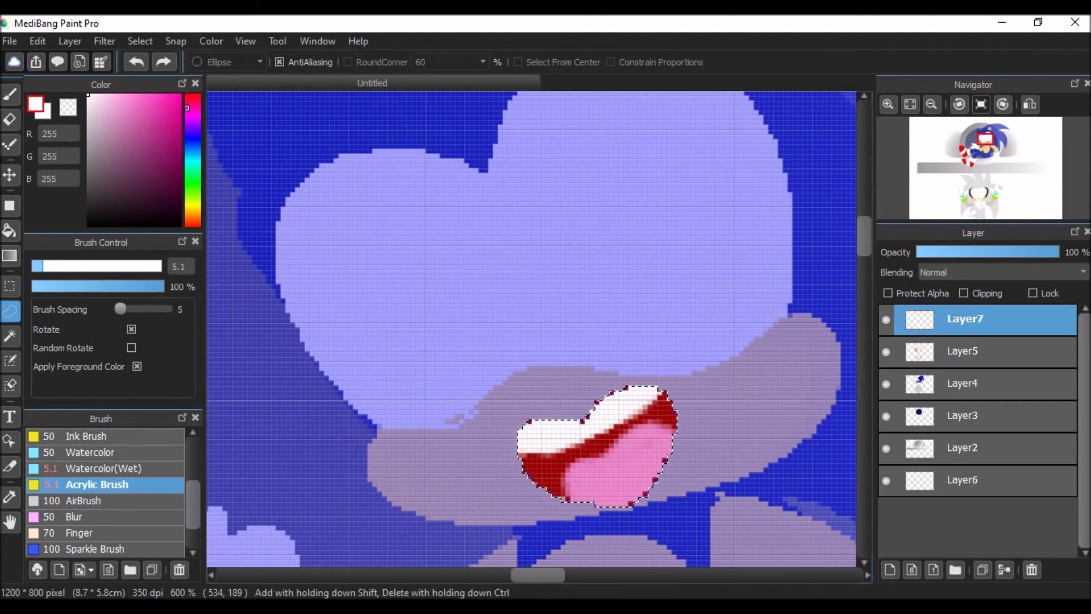
pyautogui.moveTo(605, 165); pyautogui.dragTo(697, 371)
pyautogui.click(179, 138)
pyautogui.click(107, 467)
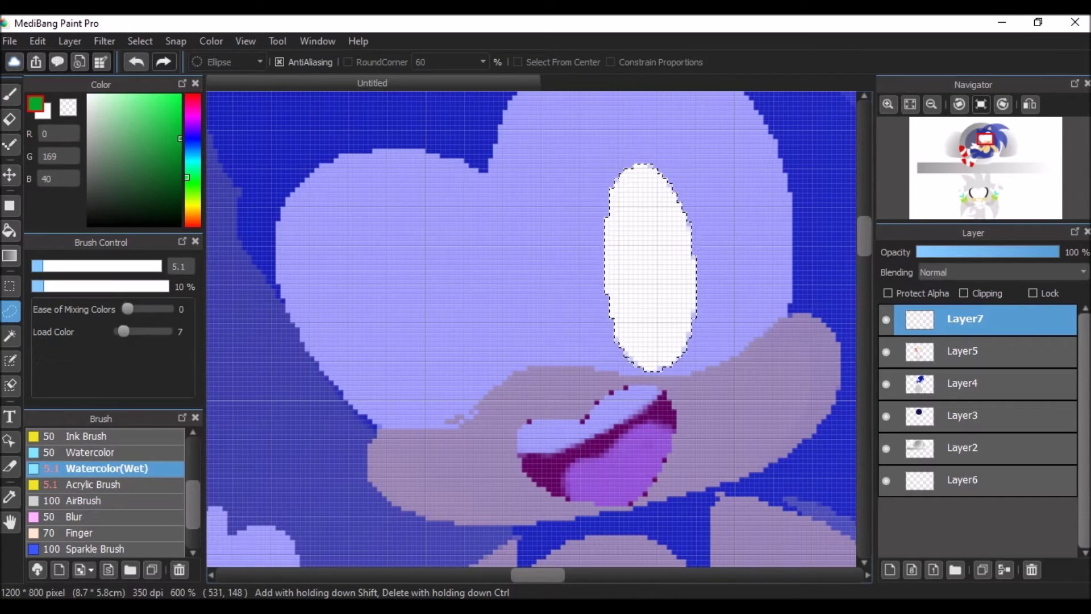
pyautogui.press('b')
pyautogui.moveTo(642, 188); pyautogui.dragTo(689, 334)
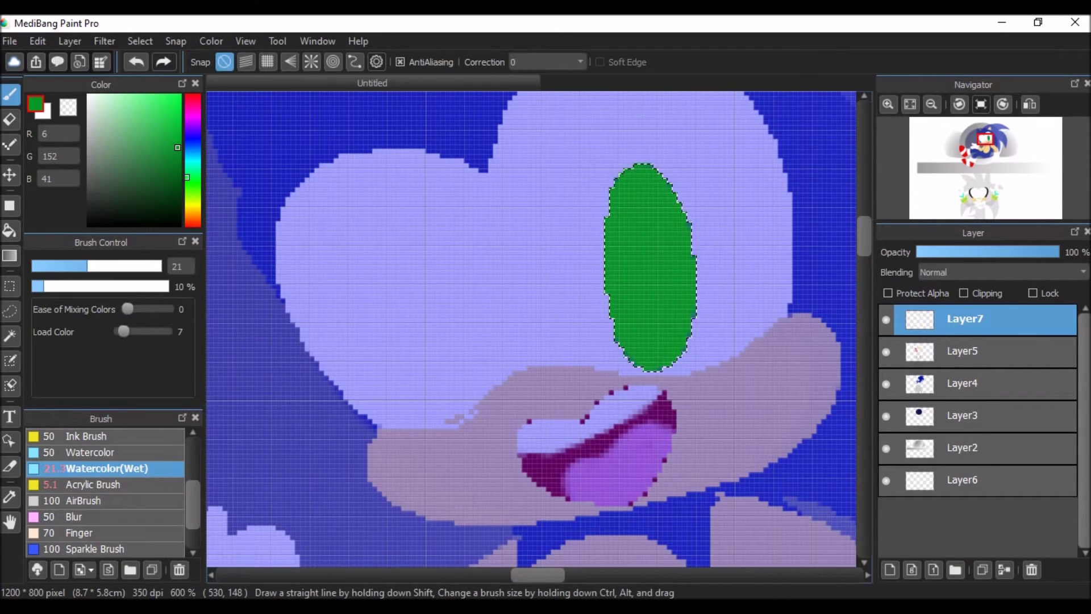
# Detail the green iris with darker edges, a black Acrylic Brush pupil at size 5.1 and a white Watercolor(Wet) highlight at size 9.2
pyautogui.moveTo(631, 182); pyautogui.dragTo(648, 358)
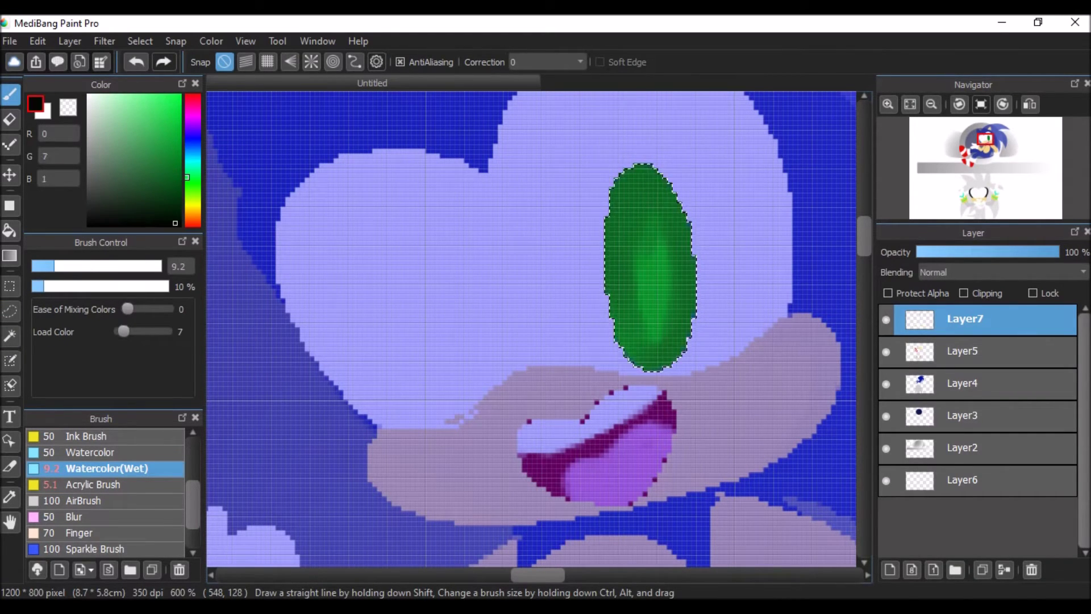
pyautogui.click(97, 484)
pyautogui.moveTo(645, 231); pyautogui.dragTo(648, 324)
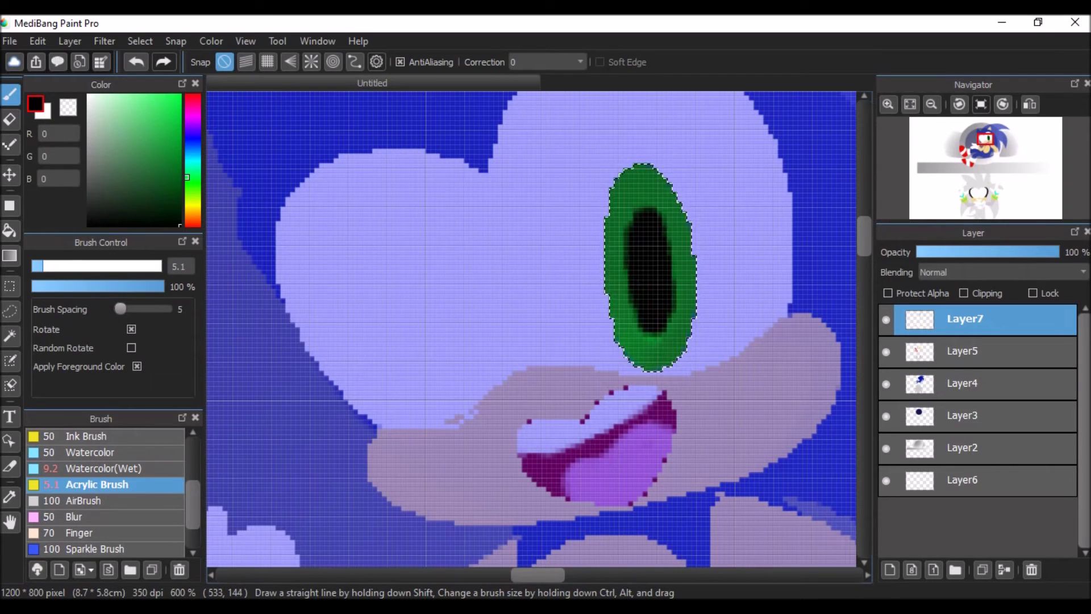
pyautogui.click(97, 468)
pyautogui.moveTo(604, 178); pyautogui.dragTo(636, 239)
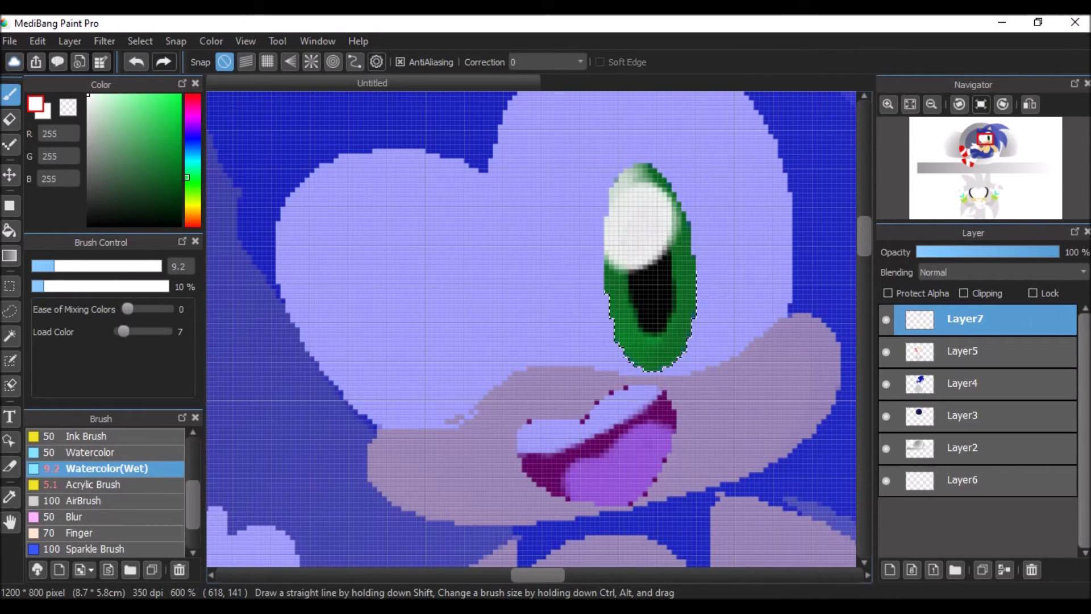
# Duplicate Layer7 and move the copied iris onto the smaller eye white
pyautogui.click(982, 570)
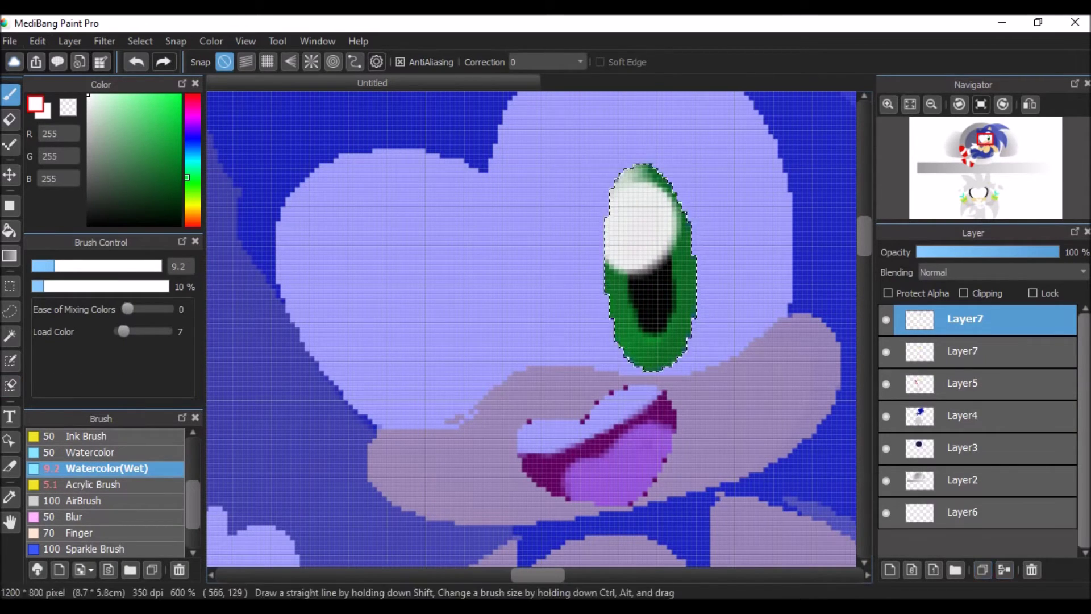
pyautogui.hotkey('ctrl', 't')
pyautogui.moveTo(651, 267); pyautogui.dragTo(444, 293)
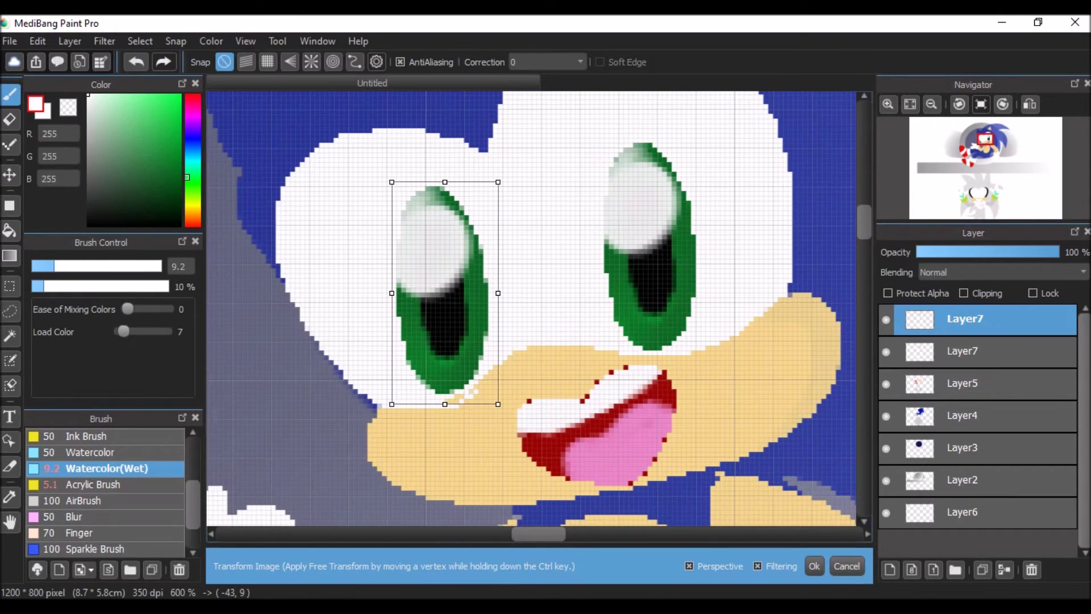
pyautogui.press('Return')
# Try whitening the highlights of both irises with the Acrylic Brush at size 5.1 and merging the copied layer down
pyautogui.click(96, 492)
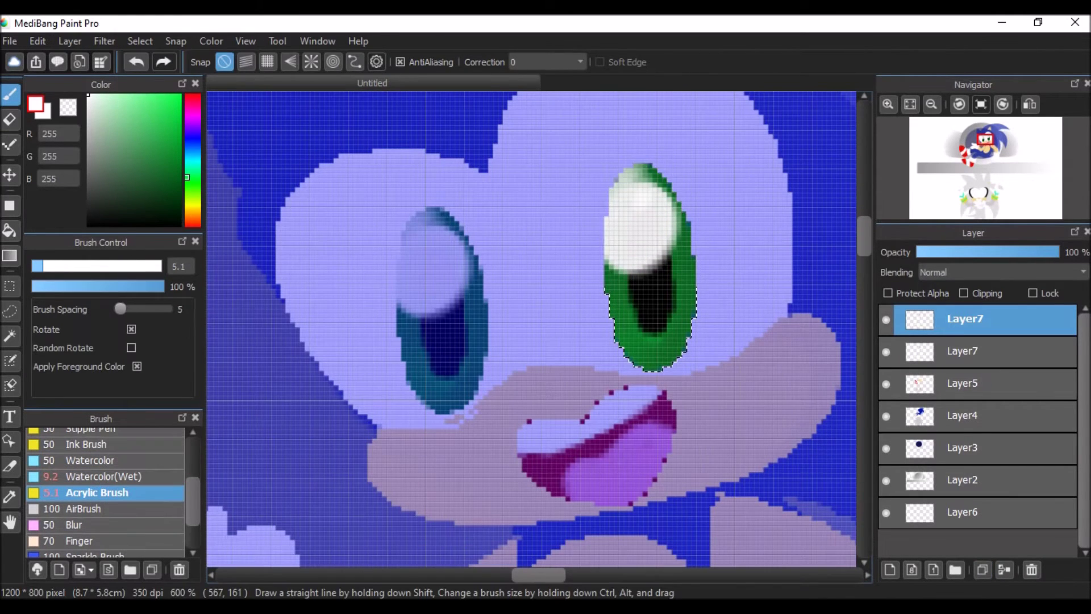
pyautogui.press('m')
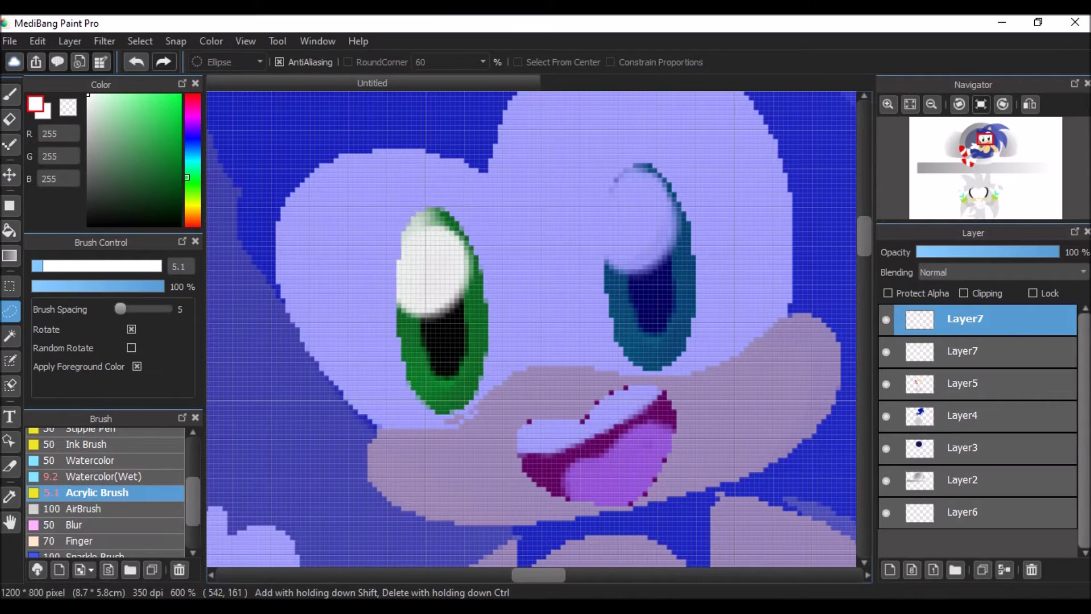
pyautogui.press('b')
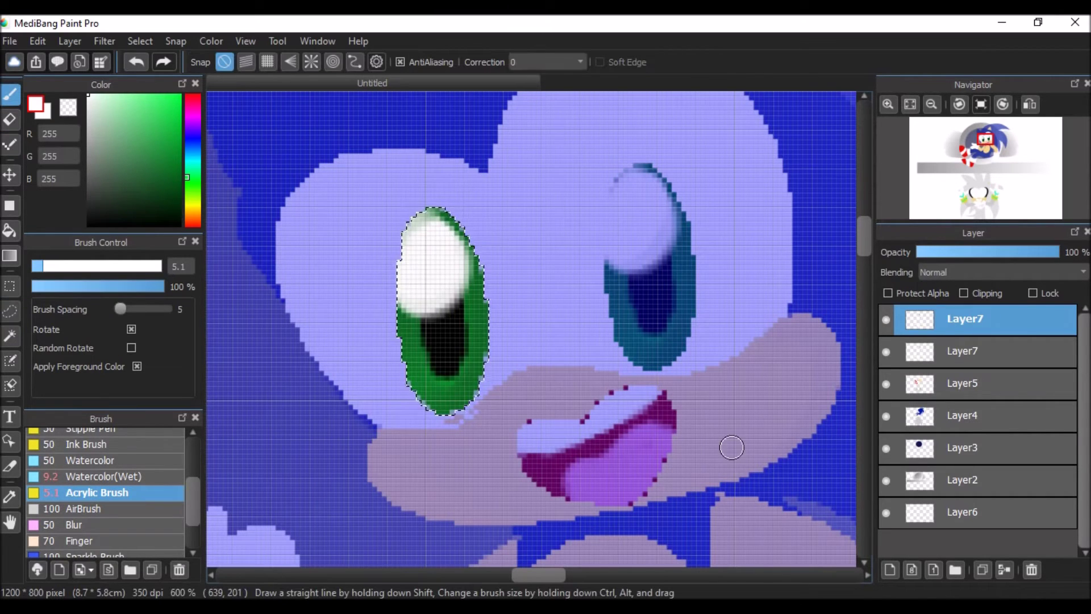
pyautogui.click(1004, 570)
pyautogui.hscroll(5, 718, 556)
pyautogui.hscroll(-3, 718, 556)
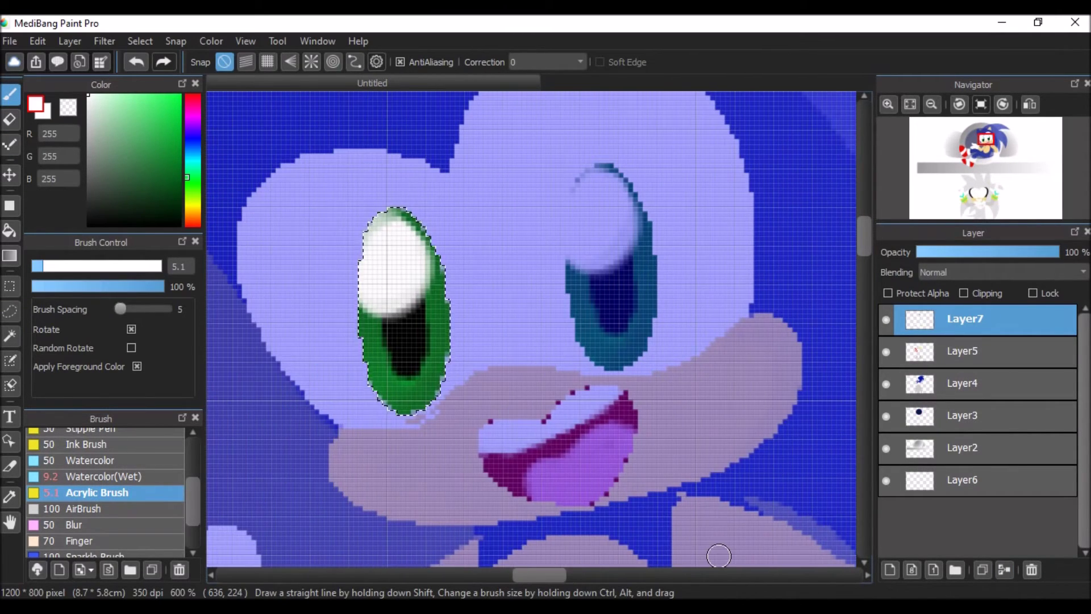
# Pick dark navy (RGB 5, 8, 31) as the colour and place the duplicated iris on the smaller eye white again
pyautogui.hotkey('ctrl', 'shift', 'n')
pyautogui.scroll(5, 587, 224)
pyautogui.keyDown('alt'); pyautogui.click(587, 224); pyautogui.keyUp('alt')
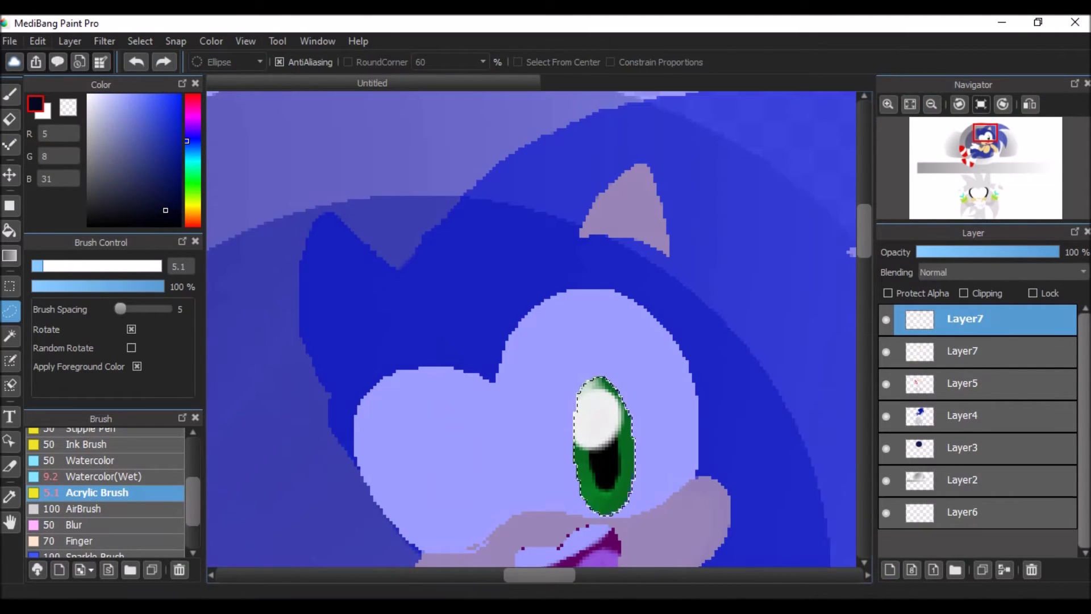
pyautogui.click(140, 40)
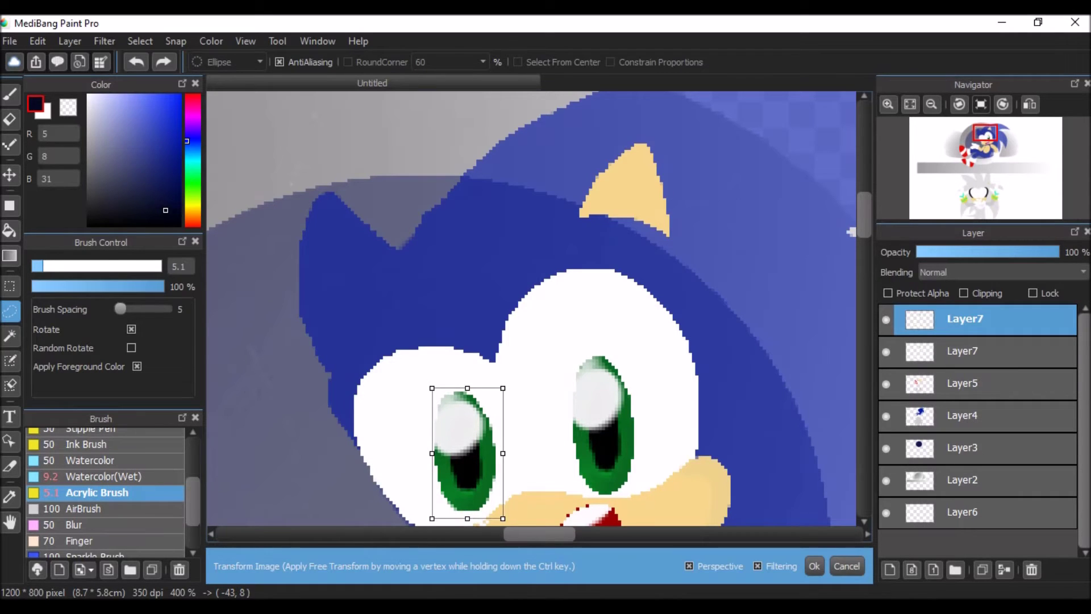
pyautogui.moveTo(467, 453); pyautogui.dragTo(459, 463)
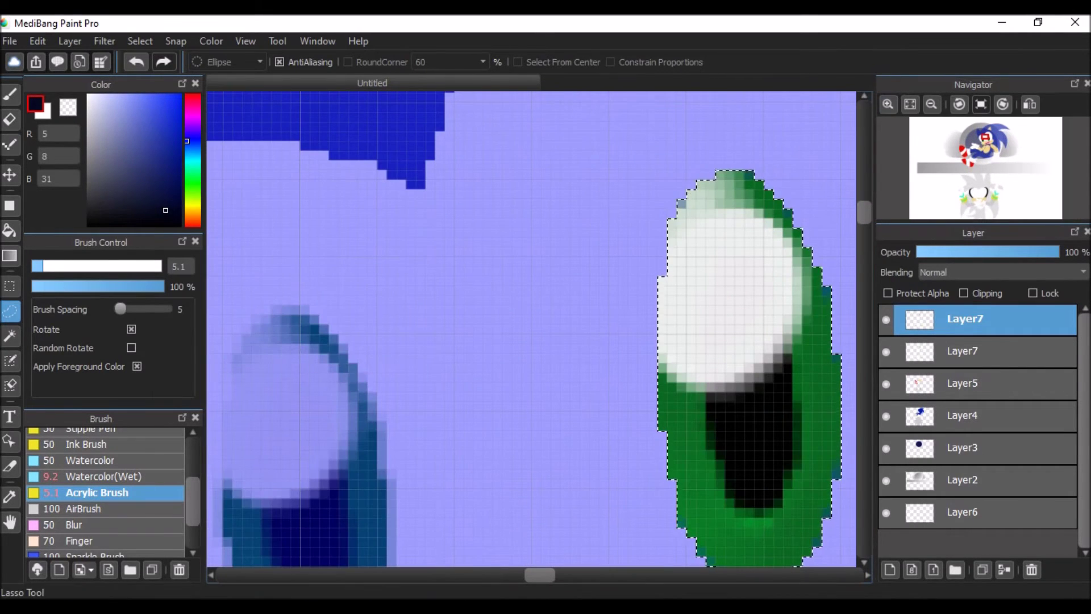
# Merge the two eye layers and clear the grey iris highlights to white with the Eraser at size 6.9
pyautogui.click(10, 119)
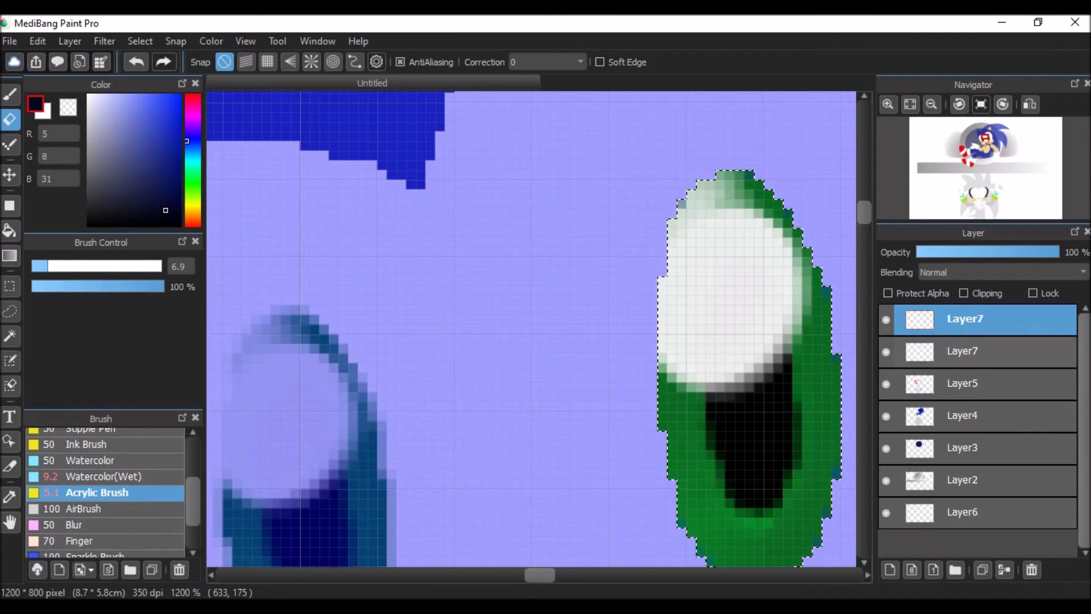
pyautogui.click(1004, 570)
pyautogui.hotkey('ctrl', 'z')
pyautogui.hotkey('ctrl', 'z')
pyautogui.hotkey('ctrl', 'z')
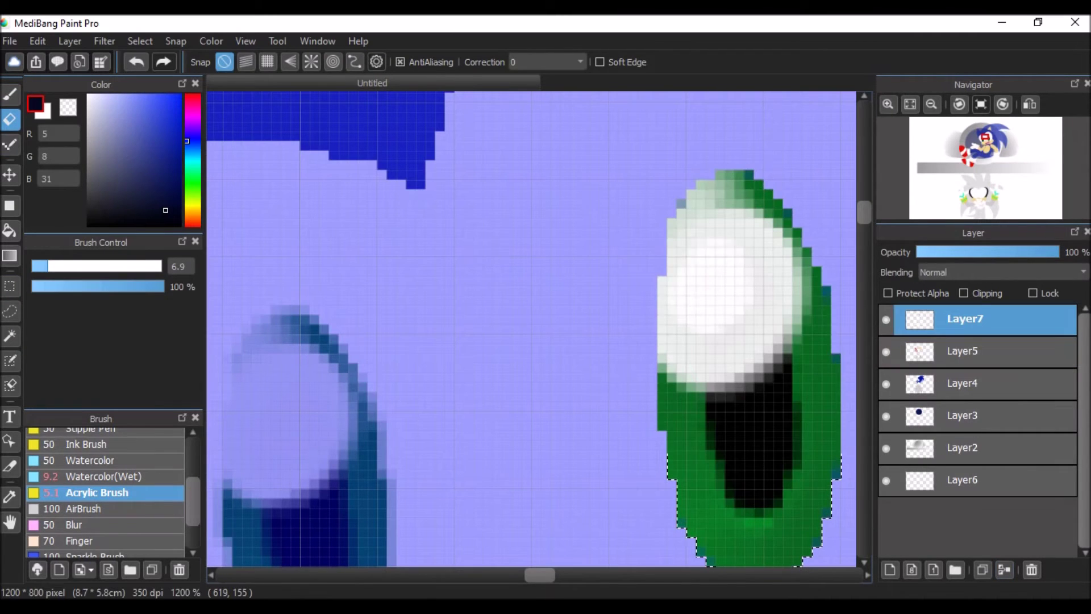
pyautogui.scroll(-3, 643, 422)
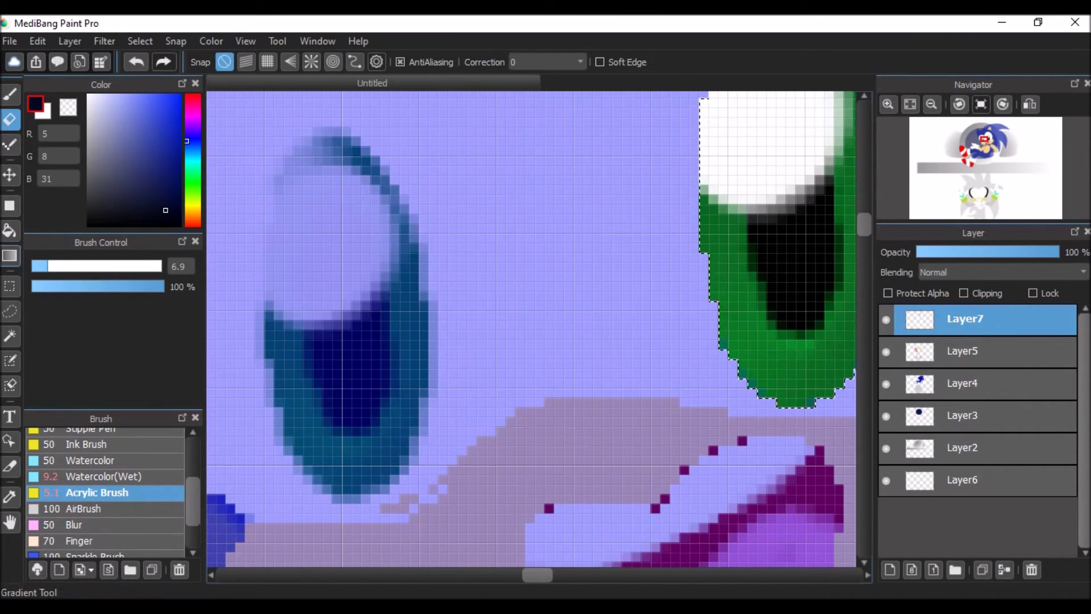
pyautogui.hscroll(10, 838, 242)
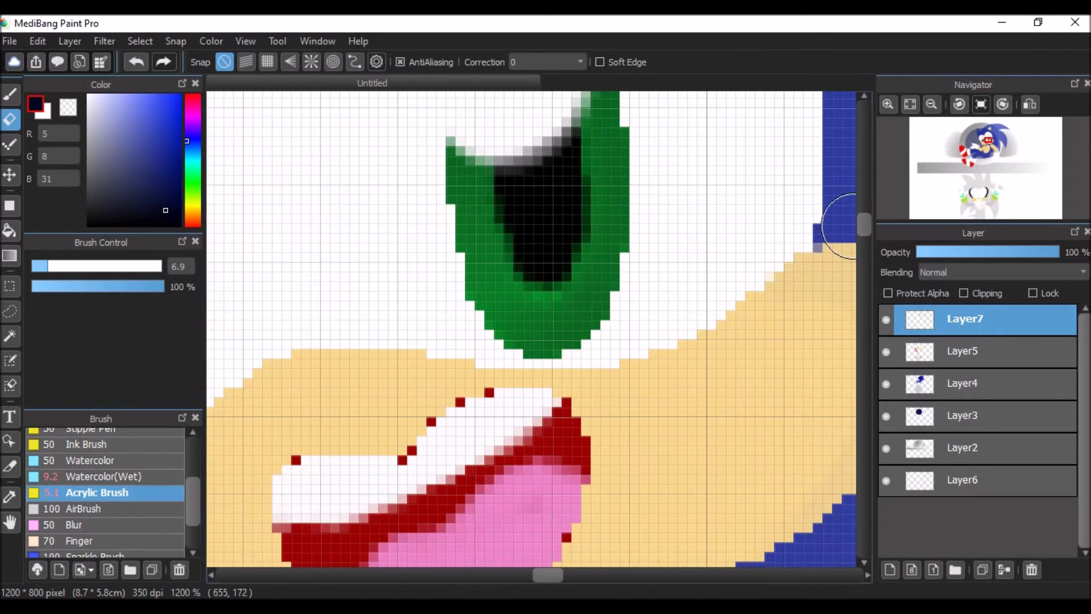
# Add Layer8 above the eye layer and choose the Pen (Fade In/Out) for the line art around the ear
pyautogui.hotkey('ctrl', 'shift', 'n')
pyautogui.scroll(10, 838, 241)
pyautogui.click(931, 104)
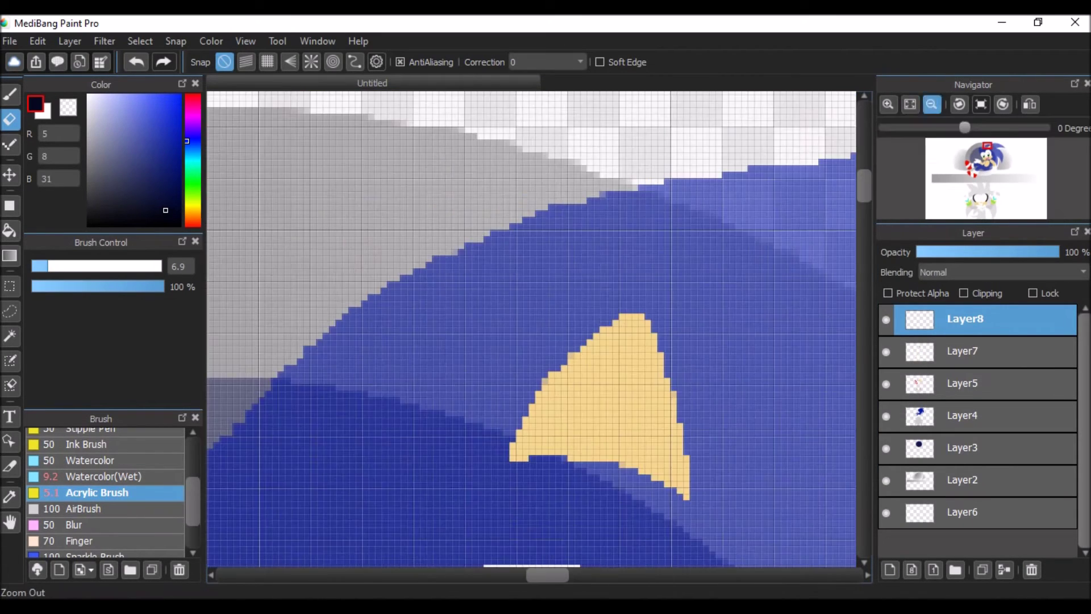
pyautogui.scroll(3, 106, 492)
pyautogui.click(111, 467)
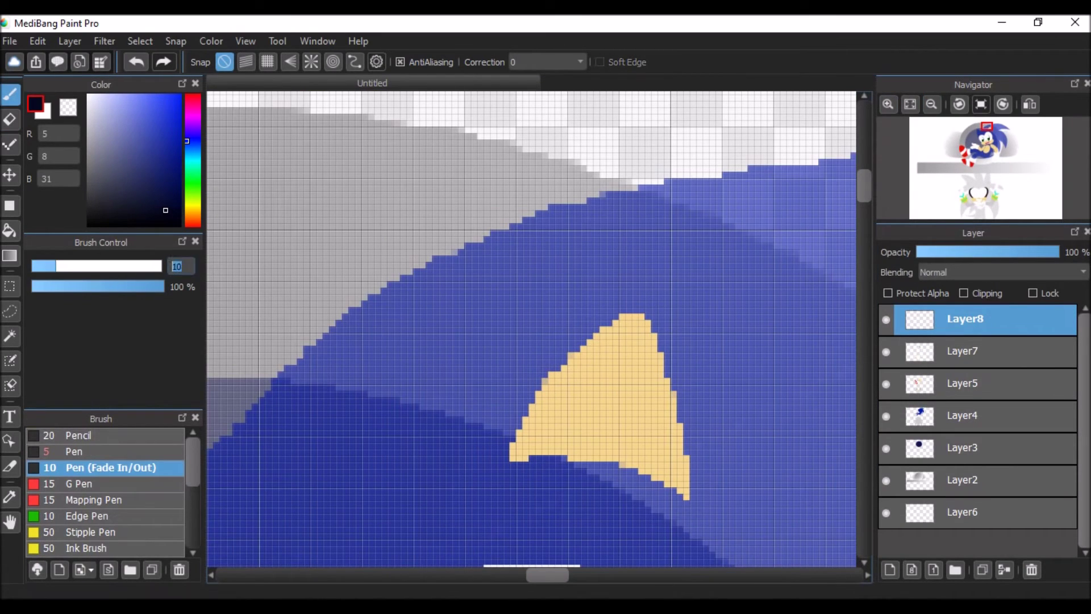
pyautogui.moveTo(449, 426); pyautogui.dragTo(662, 213)
pyautogui.moveTo(664, 216); pyautogui.dragTo(750, 511)
pyautogui.hotkey('ctrl', 'z')
pyautogui.hotkey('ctrl', 'z')
# Set the pen size to 5 and draw dark navy outlines around the ear and around the smaller eye white
pyautogui.moveTo(49, 265); pyautogui.dragTo(41, 266)
pyautogui.moveTo(446, 415)
pyautogui.mouseDown()
pyautogui.moveTo(662, 213)
pyautogui.moveTo(749, 515)
pyautogui.mouseUp()
pyautogui.scroll(-6, 849, 191)
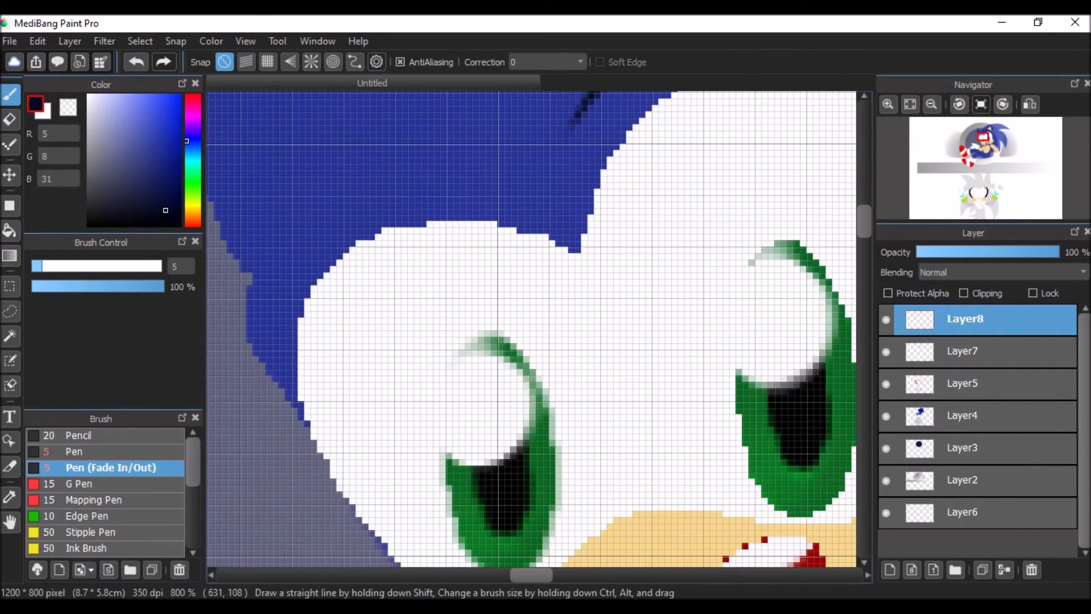
pyautogui.moveTo(483, 183); pyautogui.dragTo(300, 401)
pyautogui.moveTo(580, 247); pyautogui.dragTo(299, 410)
# Outline the small oval nose and the adjoining muzzle edge in dark navy, reducing the pen size to 3
pyautogui.scroll(-2, 675, 499)
pyautogui.moveTo(568, 332)
pyautogui.mouseDown()
pyautogui.moveTo(653, 392)
pyautogui.moveTo(625, 403)
pyautogui.mouseUp()
pyautogui.write('3')
pyautogui.moveTo(596, 329)
pyautogui.mouseDown()
pyautogui.moveTo(631, 392)
pyautogui.moveTo(653, 364)
pyautogui.mouseUp()
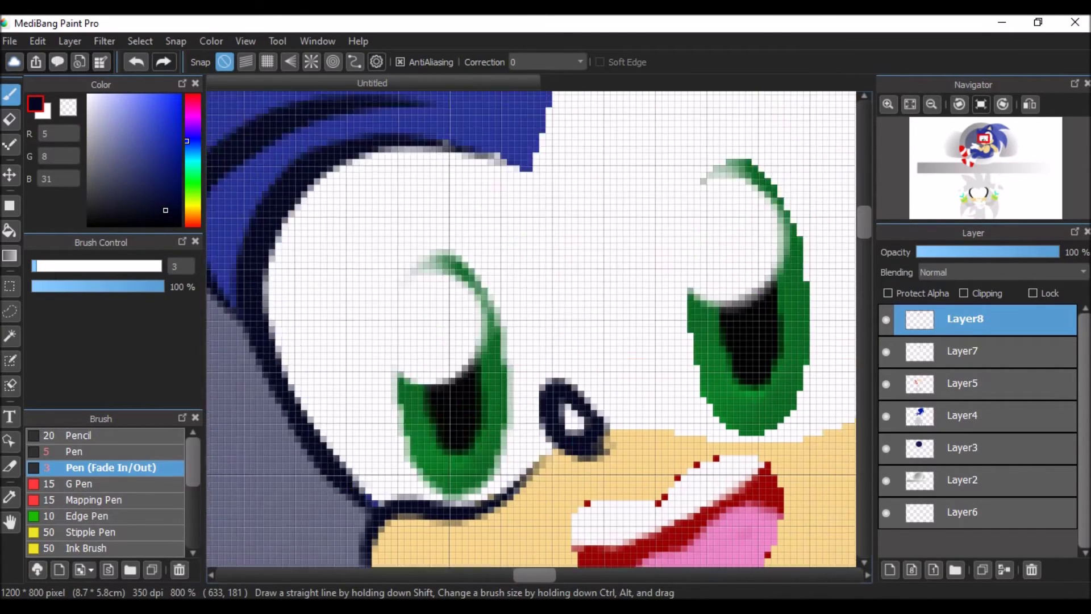
# Outline the blue figure's head, cheek and long back quills in dark navy with the Pen (Fade In/Out) at size 5
pyautogui.click(932, 104)
pyautogui.click(932, 104)
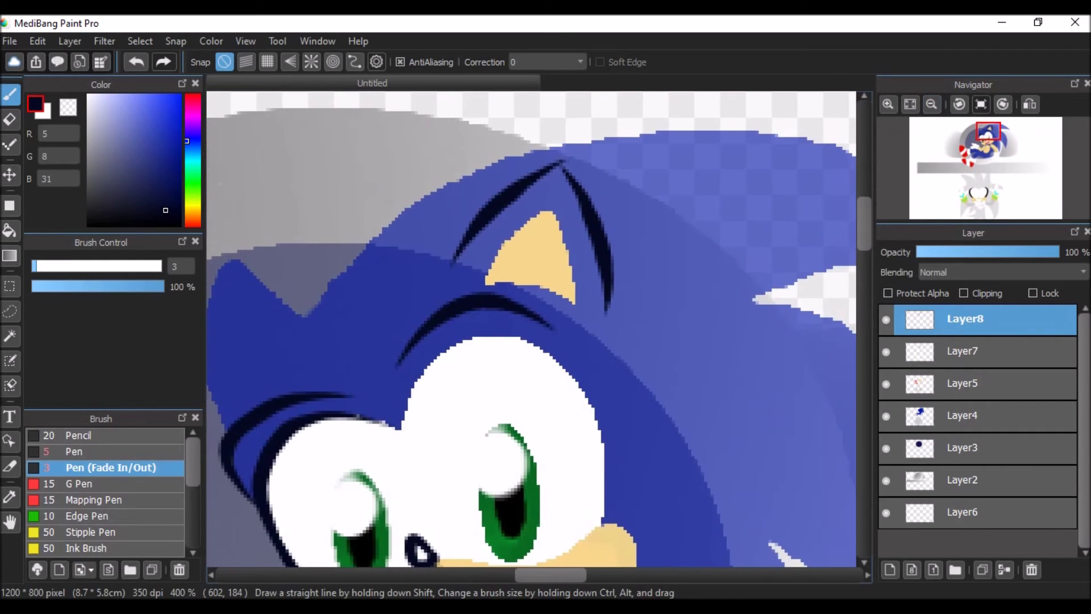
pyautogui.moveTo(845, 299)
pyautogui.mouseDown()
pyautogui.moveTo(287, 267)
pyautogui.moveTo(211, 341)
pyautogui.mouseUp()
pyautogui.moveTo(611, 309)
pyautogui.mouseDown()
pyautogui.moveTo(795, 273)
pyautogui.moveTo(852, 310)
pyautogui.mouseUp()
pyautogui.scroll(-3, 531, 329)
pyautogui.moveTo(548, 327); pyautogui.dragTo(554, 398)
pyautogui.moveTo(676, 227)
pyautogui.mouseDown()
pyautogui.moveTo(759, 307)
pyautogui.moveTo(750, 551)
pyautogui.mouseUp()
pyautogui.moveTo(750, 551); pyautogui.dragTo(631, 394)
pyautogui.scroll(4, 532, 329)
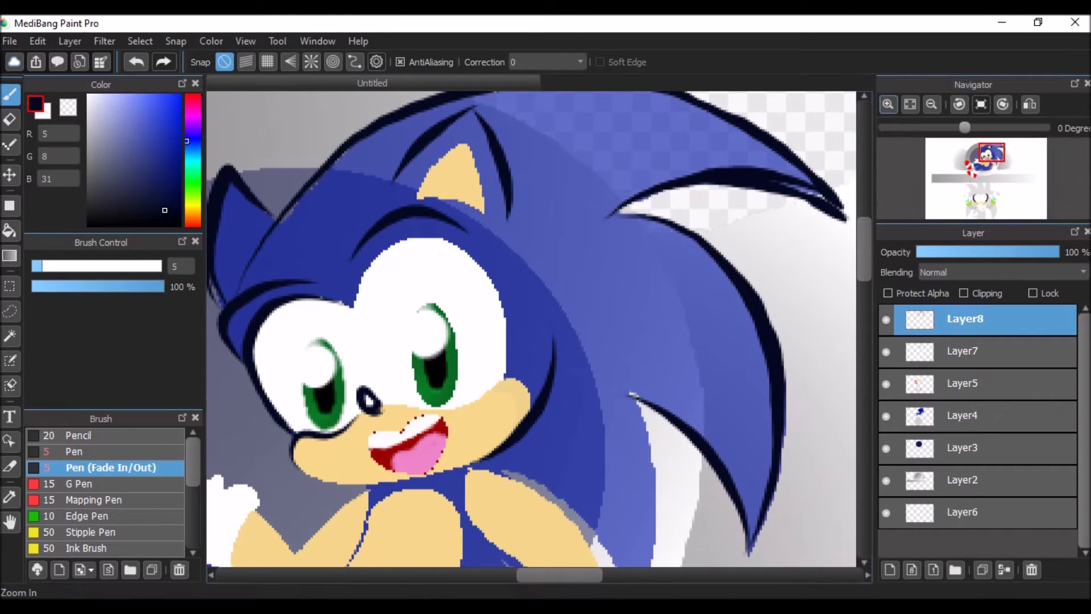
# Outline the larger eye white at pen size 5, and the muzzle's upper edge, both irises and the mouth at size 3
pyautogui.hotkey('ctrl', 'z')
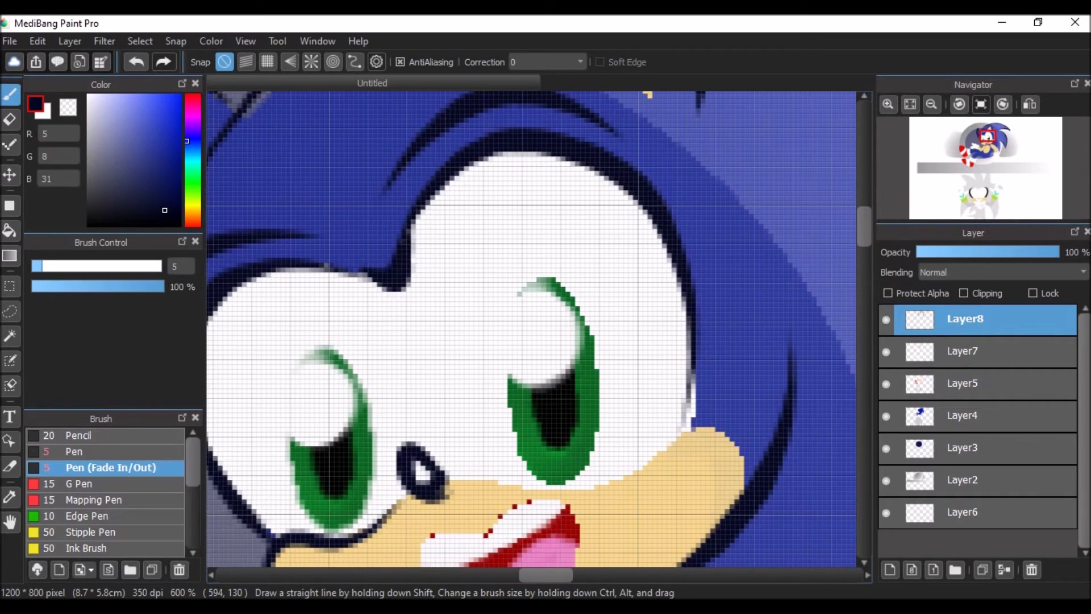
pyautogui.write('3')
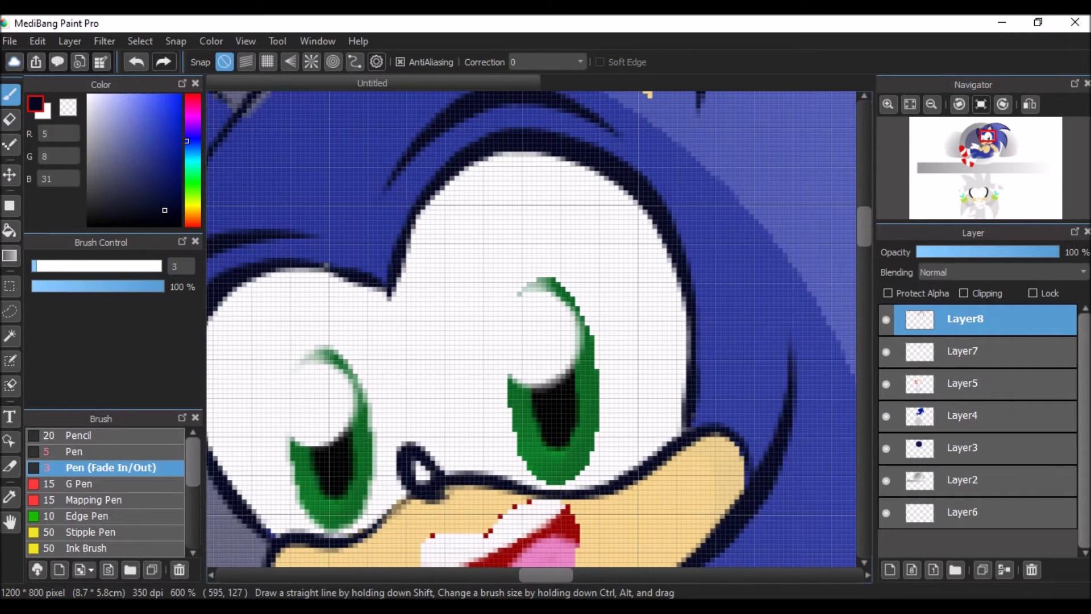
pyautogui.scroll(-2, 531, 329)
pyautogui.moveTo(375, 285); pyautogui.dragTo(307, 318)
pyautogui.moveTo(594, 222); pyautogui.dragTo(526, 267)
pyautogui.moveTo(597, 319); pyautogui.dragTo(546, 352)
pyautogui.moveTo(437, 421)
pyautogui.mouseDown()
pyautogui.moveTo(591, 409)
pyautogui.moveTo(440, 424)
pyautogui.mouseUp()
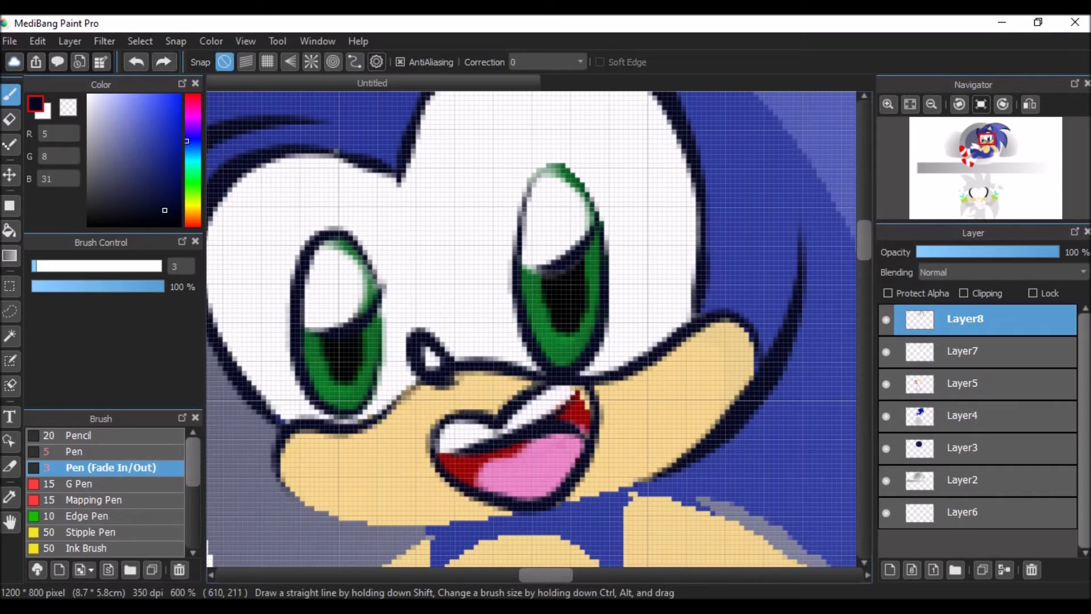
# On Layer7, repaint the mouth interior dark red (RGB 155, 0, 0) around a smaller tongue with the Acrylic Brush at size 2.5
pyautogui.click(964, 351)
pyautogui.scroll(-2, 105, 489)
pyautogui.click(97, 527)
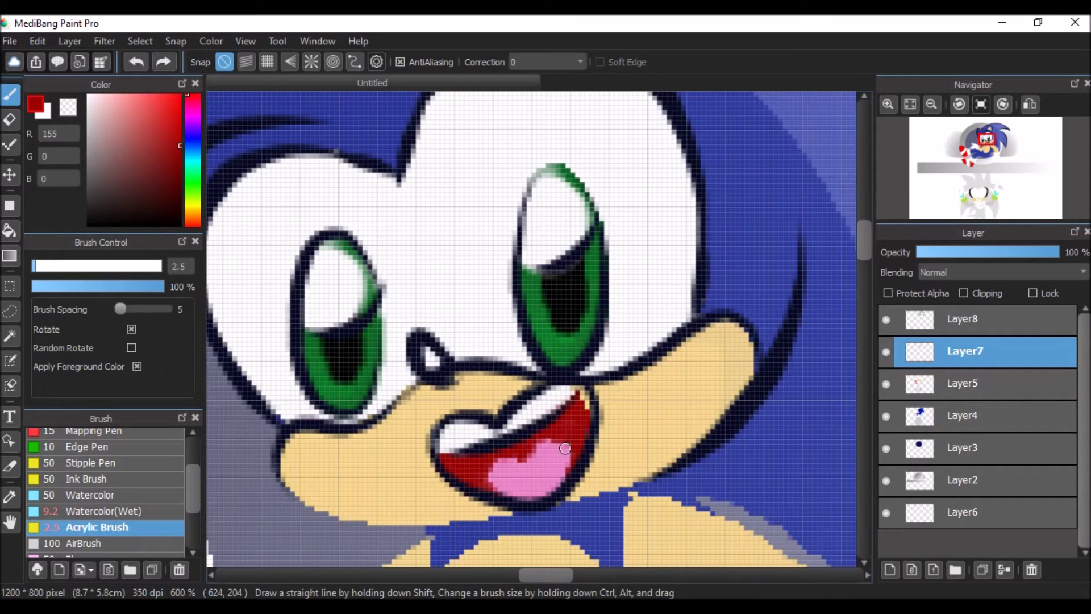
pyautogui.scroll(1, 852, 272)
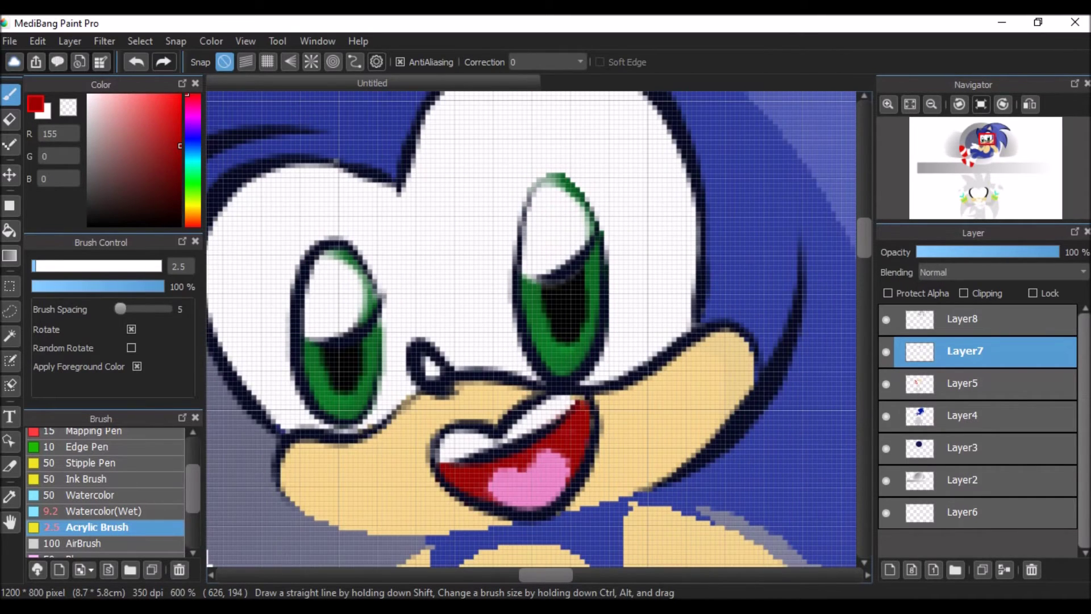
pyautogui.click(964, 318)
pyautogui.scroll(2, 764, 255)
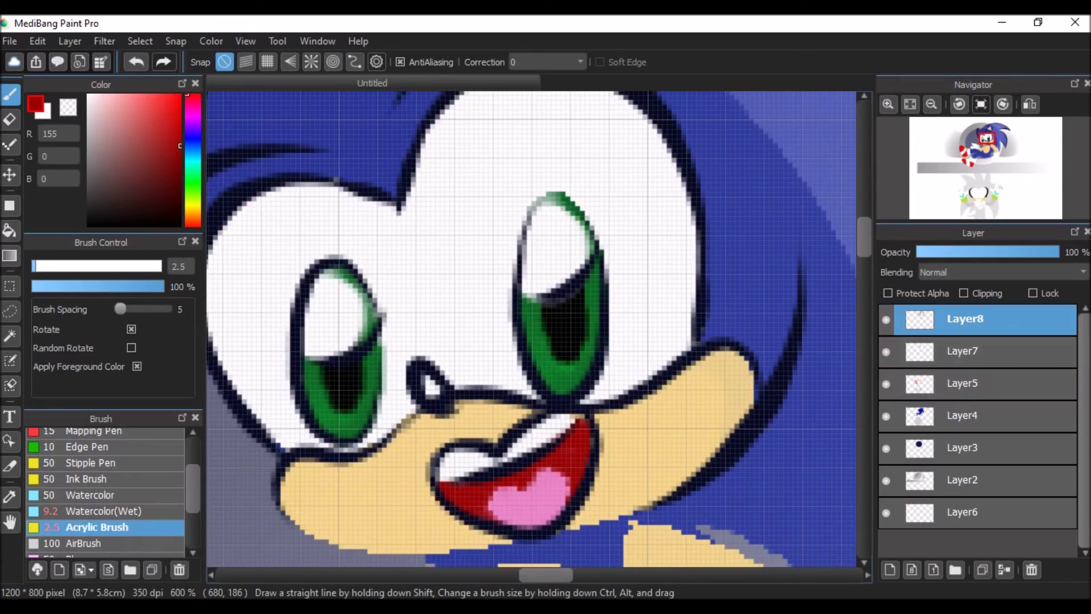
# On Layer7, lasso-select a rounded buckle on the red shoe's white strap and paint it yellow (RGB 247, 213, 0) around a white centre with Watercolor(Wet)
pyautogui.click(965, 350)
pyautogui.scroll(-10, 751, 267)
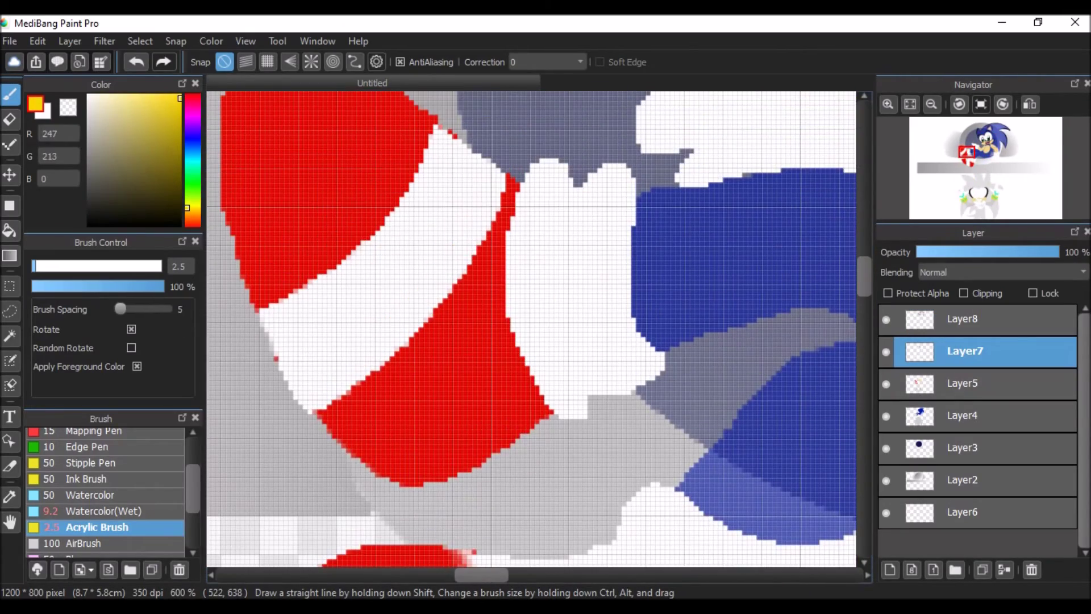
pyautogui.click(10, 311)
pyautogui.moveTo(312, 410); pyautogui.dragTo(410, 341)
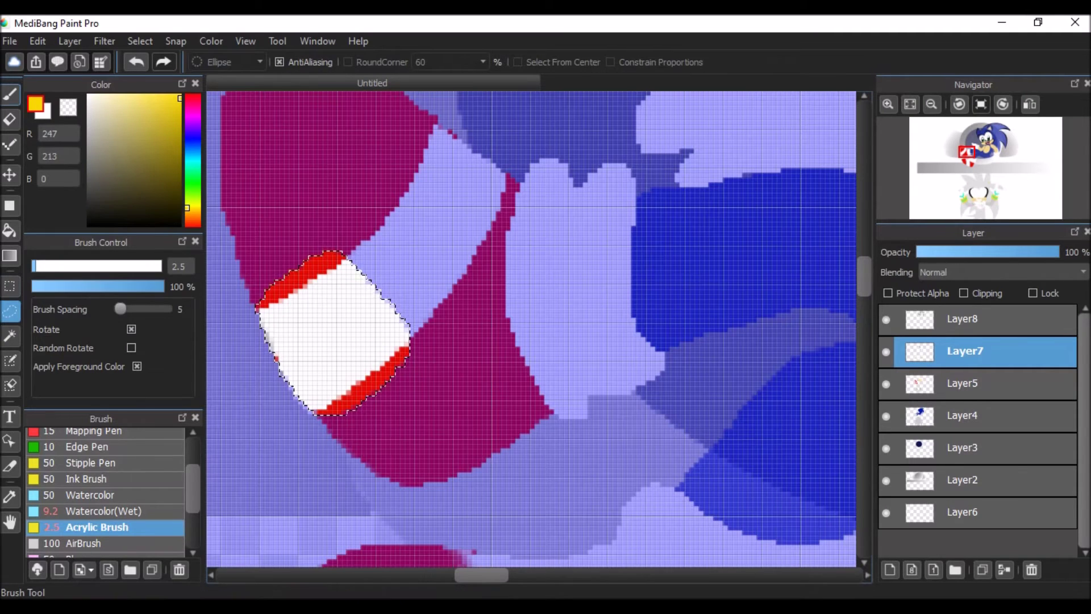
pyautogui.click(107, 510)
pyautogui.press('b')
pyautogui.moveTo(273, 295)
pyautogui.mouseDown()
pyautogui.moveTo(318, 267)
pyautogui.moveTo(387, 318)
pyautogui.moveTo(318, 392)
pyautogui.mouseUp()
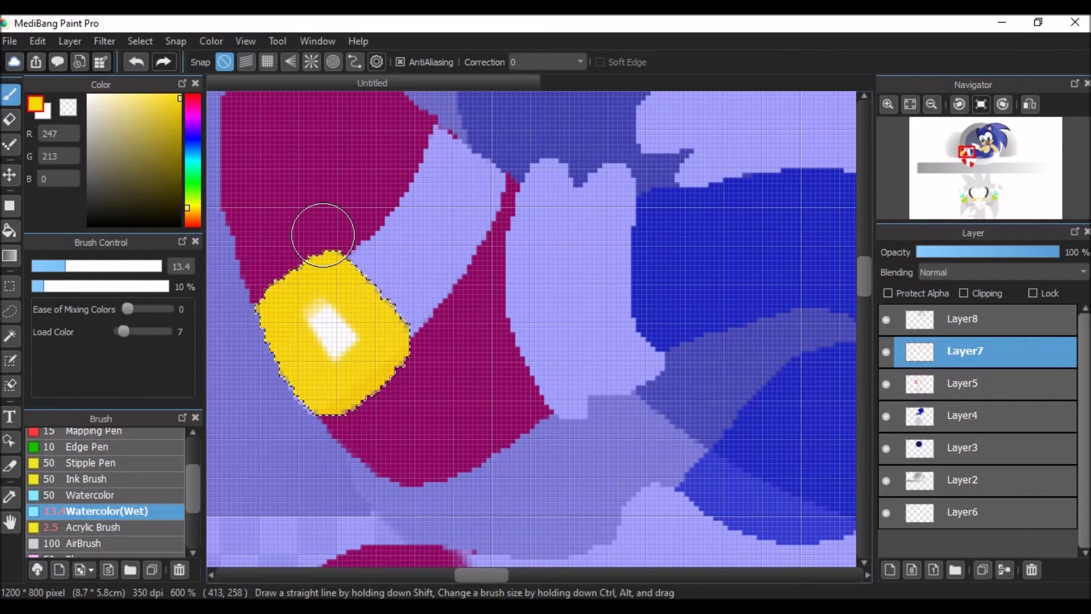
# Refine the shoe buckle's yellow frame (RGB 254, 220, 0) around a larger diamond-shaped white centre with Watercolor(Wet)
pyautogui.moveTo(323, 234); pyautogui.dragTo(317, 316)
pyautogui.hotkey('ctrl', 'z')
pyautogui.hotkey('ctrl', 'z')
pyautogui.hotkey('ctrl', 'z')
pyautogui.hotkey('ctrl', 'y')
pyautogui.hotkey('ctrl', 'y')
pyautogui.hotkey('ctrl', 'y')
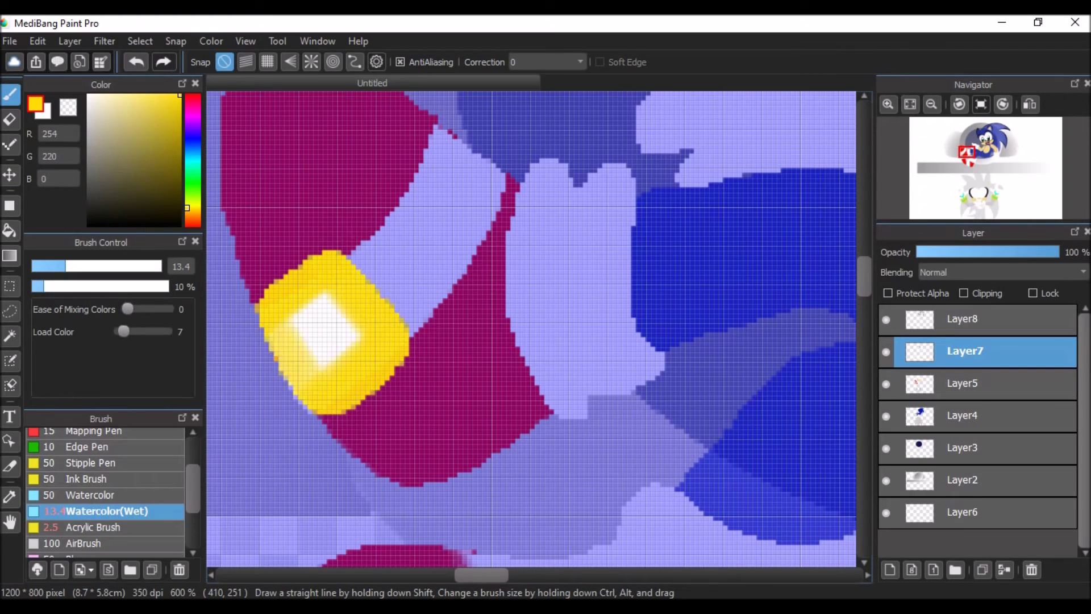
# Erase the blue figure's existing mouth outline on Layer8 and sample the dark navy outline colour (RGB 5, 8, 31)
pyautogui.scroll(5, 487, 511)
pyautogui.hscroll(8, 841, 278)
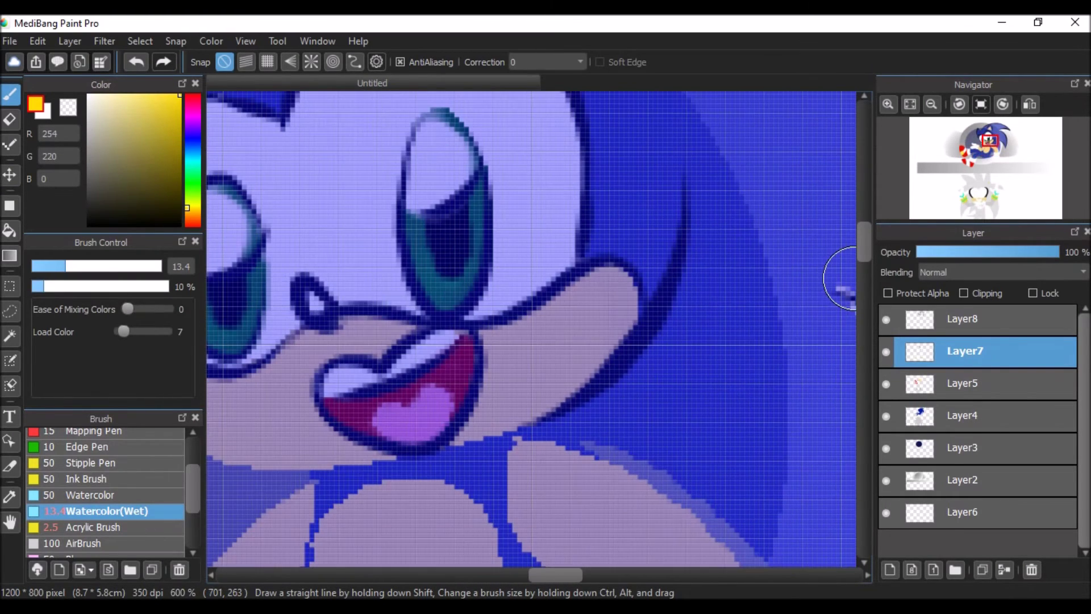
pyautogui.click(965, 319)
pyautogui.press('e')
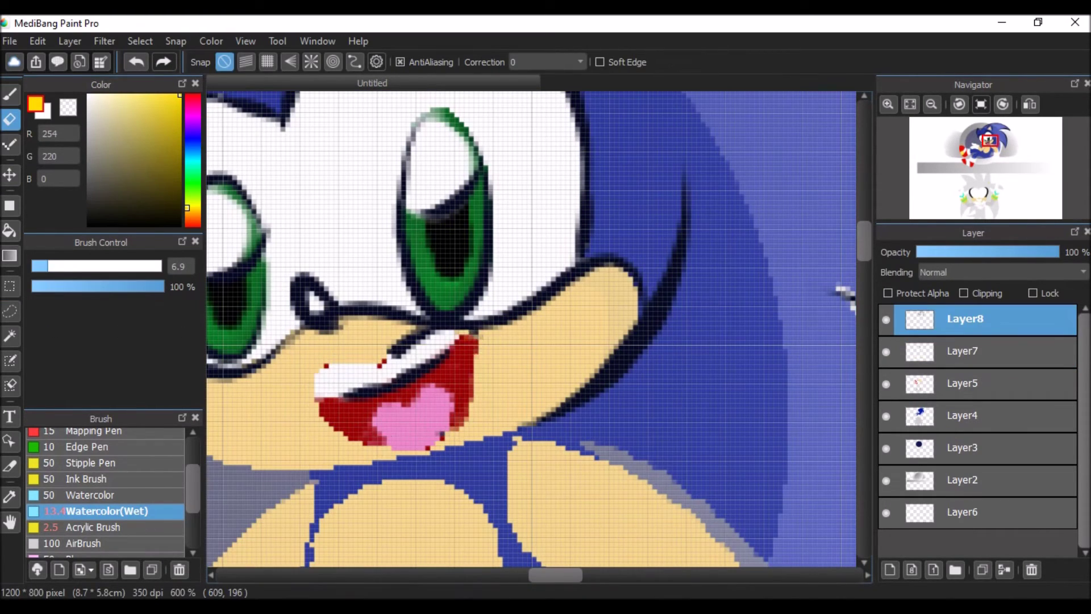
pyautogui.keyDown('alt'); pyautogui.click(642, 335); pyautogui.keyUp('alt')
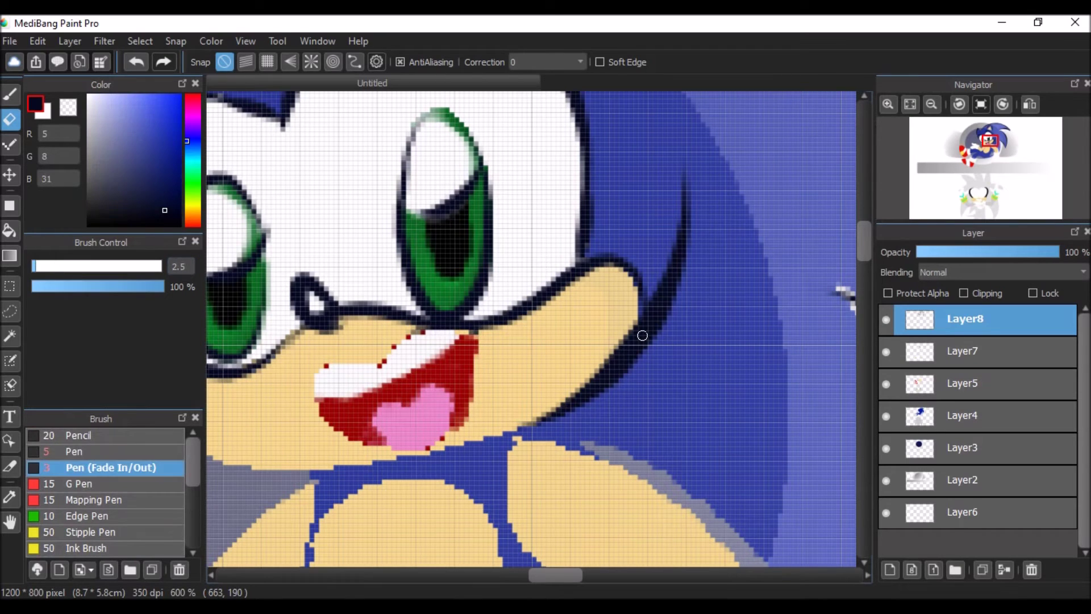
# Redraw the blue figure's mouth outline on Layer8 in dark navy with the Pen (Fade In/Out) at size 2
pyautogui.press('b')
pyautogui.scroll(2, 511, 341)
pyautogui.moveTo(562, 270); pyautogui.dragTo(665, 432)
pyautogui.hotkey('ctrl', 'z')
pyautogui.hotkey('ctrl', 'z')
pyautogui.write('2')
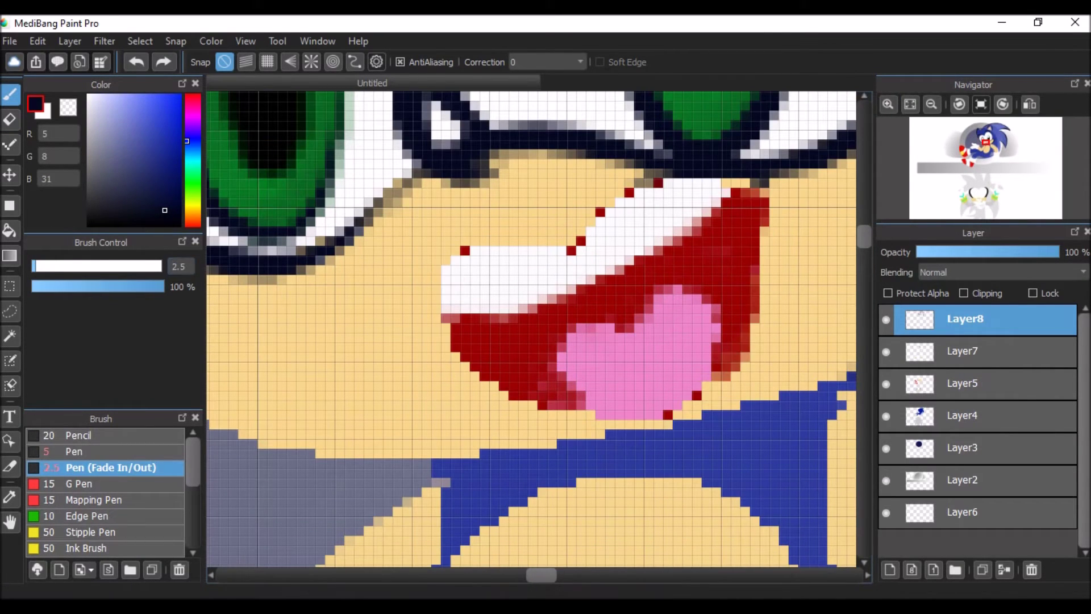
pyautogui.moveTo(443, 253); pyautogui.dragTo(767, 191)
pyautogui.hotkey('ctrl', 'z')
pyautogui.moveTo(438, 259)
pyautogui.mouseDown()
pyautogui.moveTo(670, 424)
pyautogui.moveTo(732, 190)
pyautogui.mouseUp()
pyautogui.scroll(-5, 841, 214)
pyautogui.scroll(5, 841, 214)
# Erase the surplus white of the teeth on Layer7 and the raised upper-lip outline on Layer8
pyautogui.click(966, 350)
pyautogui.press('e')
pyautogui.moveTo(503, 267); pyautogui.dragTo(548, 262)
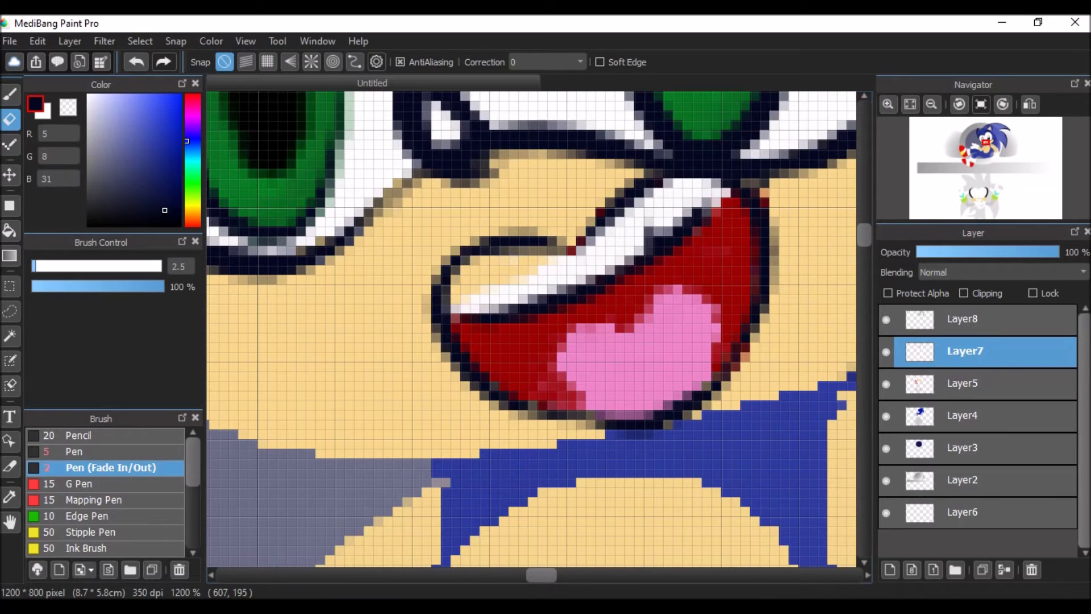
pyautogui.click(964, 319)
pyautogui.moveTo(563, 242)
pyautogui.mouseDown()
pyautogui.moveTo(443, 272)
pyautogui.moveTo(432, 304)
pyautogui.moveTo(644, 187)
pyautogui.mouseUp()
pyautogui.press('b')
pyautogui.scroll(-3, 850, 307)
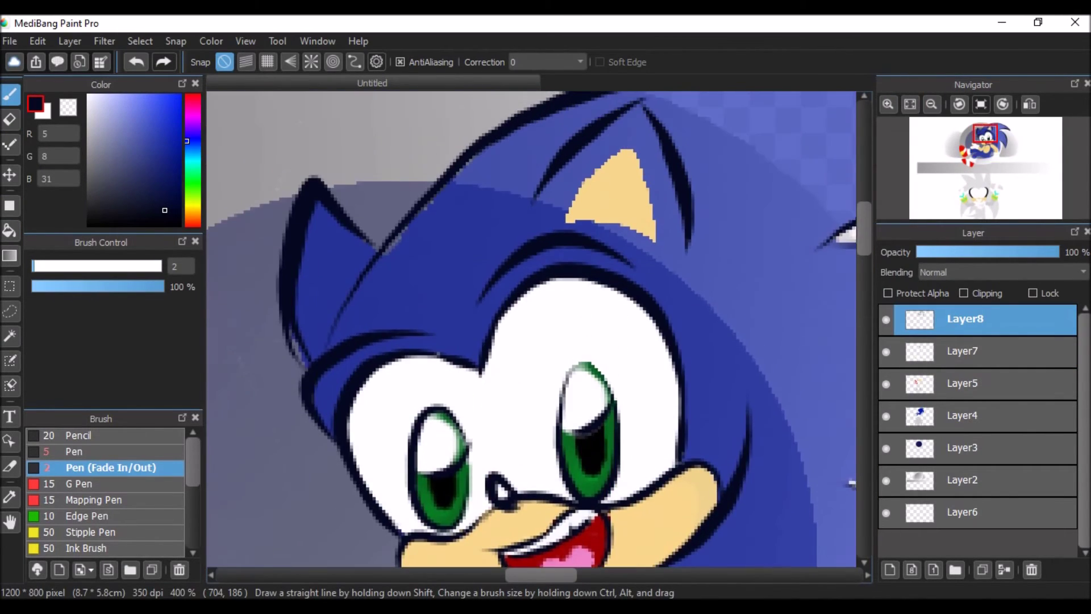
# Outline the blue figure's tan inner ear in dark navy with the Pen (Fade In/Out) at size 3
pyautogui.scroll(3, 851, 483)
pyautogui.write('3')
pyautogui.moveTo(566, 222); pyautogui.dragTo(621, 152)
pyautogui.moveTo(630, 154); pyautogui.dragTo(655, 243)
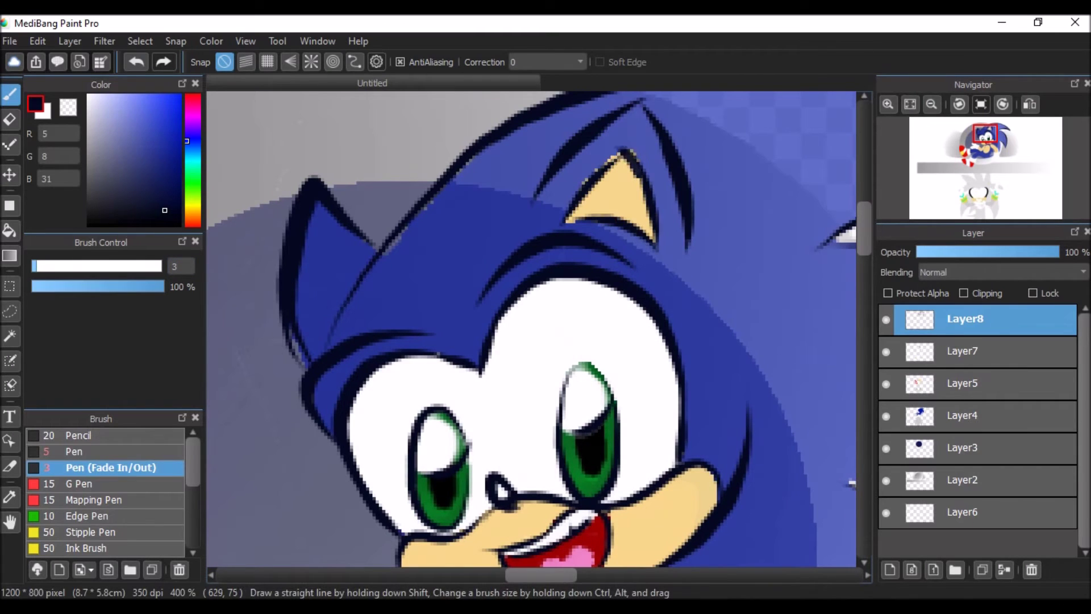
# Outline the lower edge of the blue figure's muzzle in dark navy at pen size 5
pyautogui.scroll(-5, 531, 329)
pyautogui.write('5')
pyautogui.moveTo(392, 273)
pyautogui.mouseDown()
pyautogui.moveTo(670, 292)
pyautogui.moveTo(374, 256)
pyautogui.moveTo(563, 256)
pyautogui.mouseUp()
pyautogui.click(977, 383)
pyautogui.press('e')
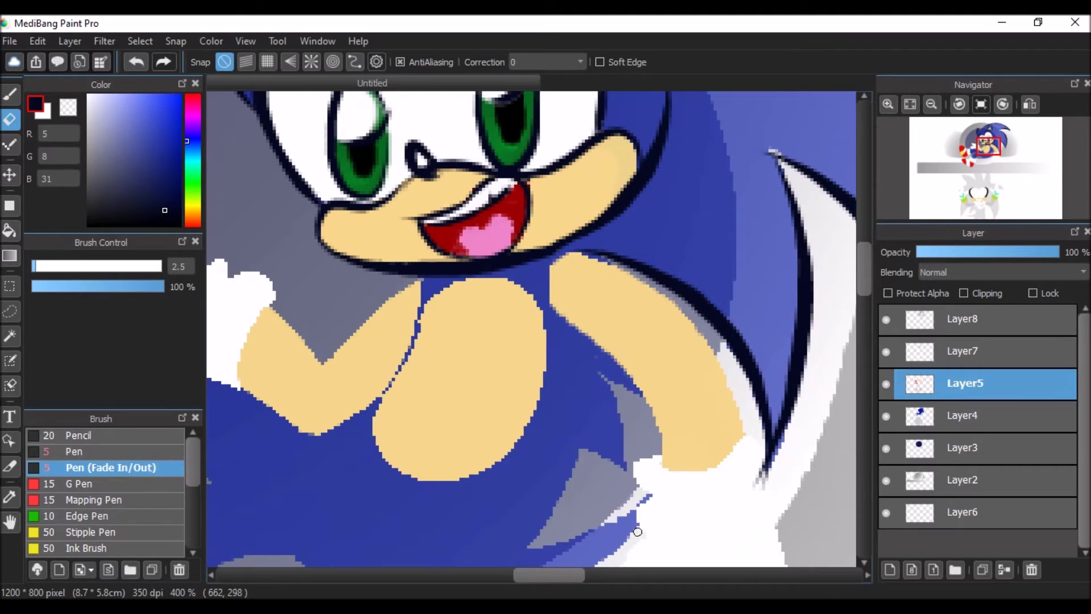
pyautogui.press('b')
# Hide Layer2 and outline the lowered glove's cuff, thumb and fingers on Layer8 at pen size 5
pyautogui.scroll(-4, 531, 328)
pyautogui.click(886, 480)
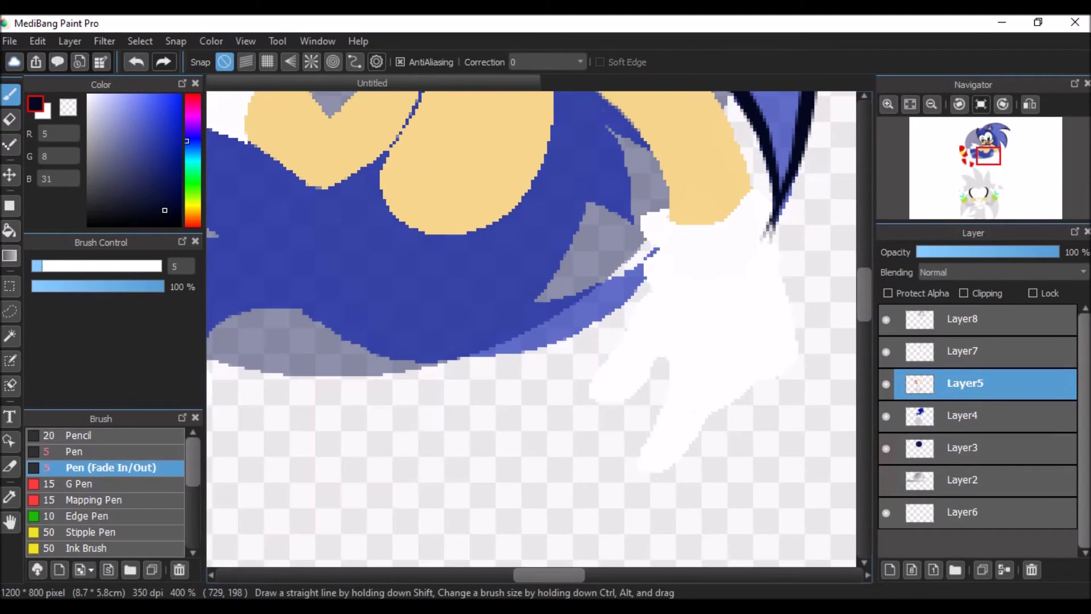
pyautogui.click(977, 319)
pyautogui.moveTo(750, 188); pyautogui.dragTo(787, 253)
pyautogui.moveTo(662, 200)
pyautogui.mouseDown()
pyautogui.moveTo(648, 250)
pyautogui.moveTo(789, 239)
pyautogui.mouseUp()
pyautogui.moveTo(647, 290)
pyautogui.mouseDown()
pyautogui.moveTo(665, 353)
pyautogui.moveTo(716, 398)
pyautogui.mouseUp()
pyautogui.moveTo(778, 355); pyautogui.dragTo(753, 398)
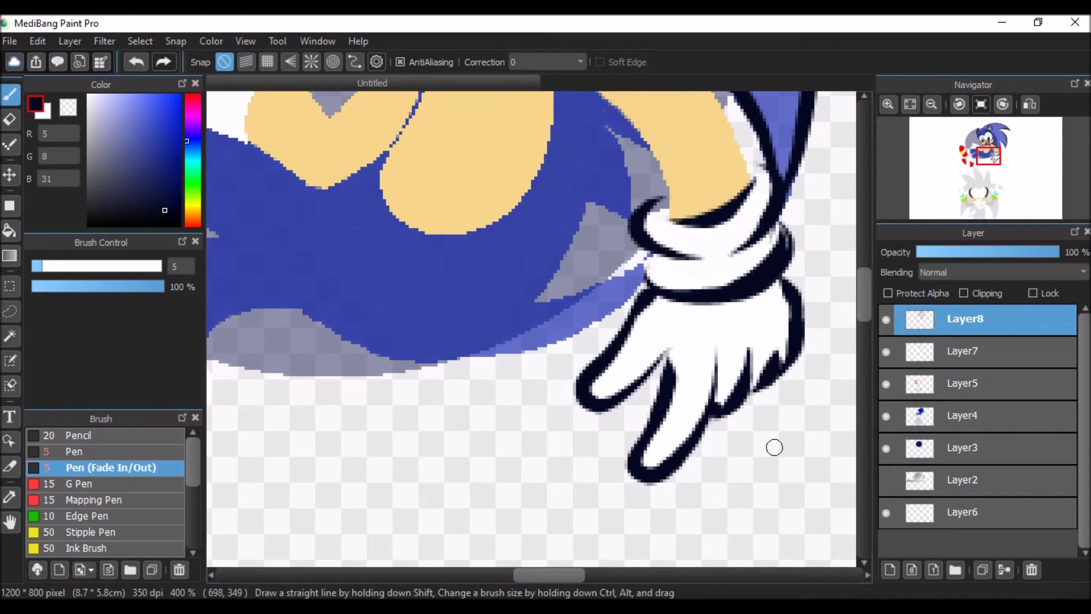
# Outline both edges of the lowered arm and the raised arm's edge beside the belly in dark navy
pyautogui.scroll(4, 692, 242)
pyautogui.moveTo(565, 256); pyautogui.dragTo(739, 363)
pyautogui.moveTo(568, 296); pyautogui.dragTo(668, 454)
pyautogui.moveTo(722, 358); pyautogui.dragTo(750, 426)
pyautogui.moveTo(429, 274); pyautogui.dragTo(336, 437)
# Outline the blue figure's bent leg and lower body edge, and redraw the raised arm's line beside the belly
pyautogui.hscroll(-3, 531, 328)
pyautogui.scroll(-4, 532, 328)
pyautogui.moveTo(355, 224); pyautogui.dragTo(727, 378)
pyautogui.moveTo(730, 122); pyautogui.dragTo(631, 284)
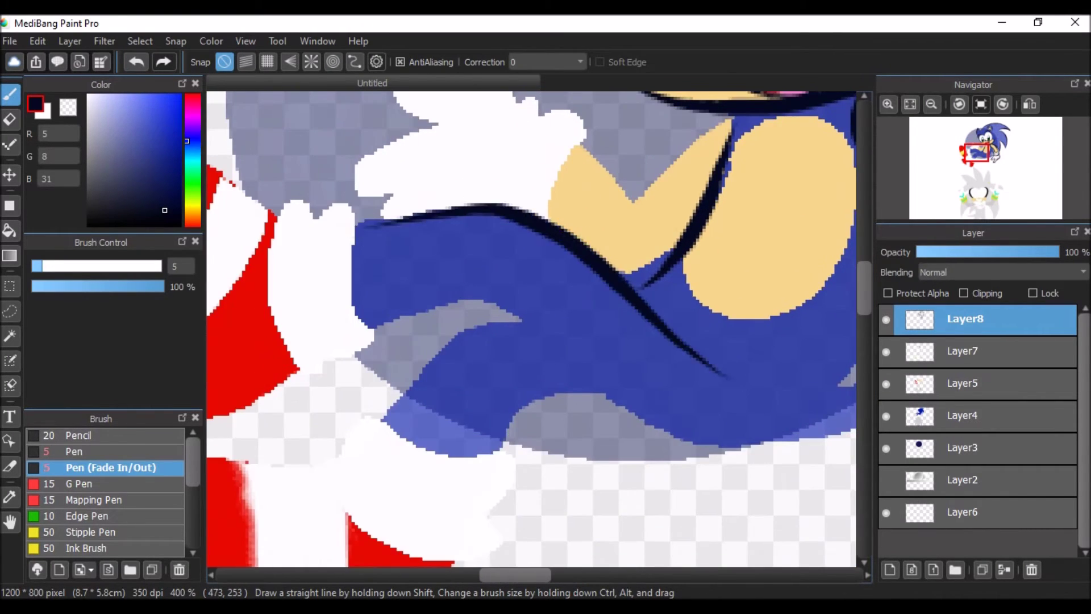
pyautogui.press('e')
pyautogui.press('b')
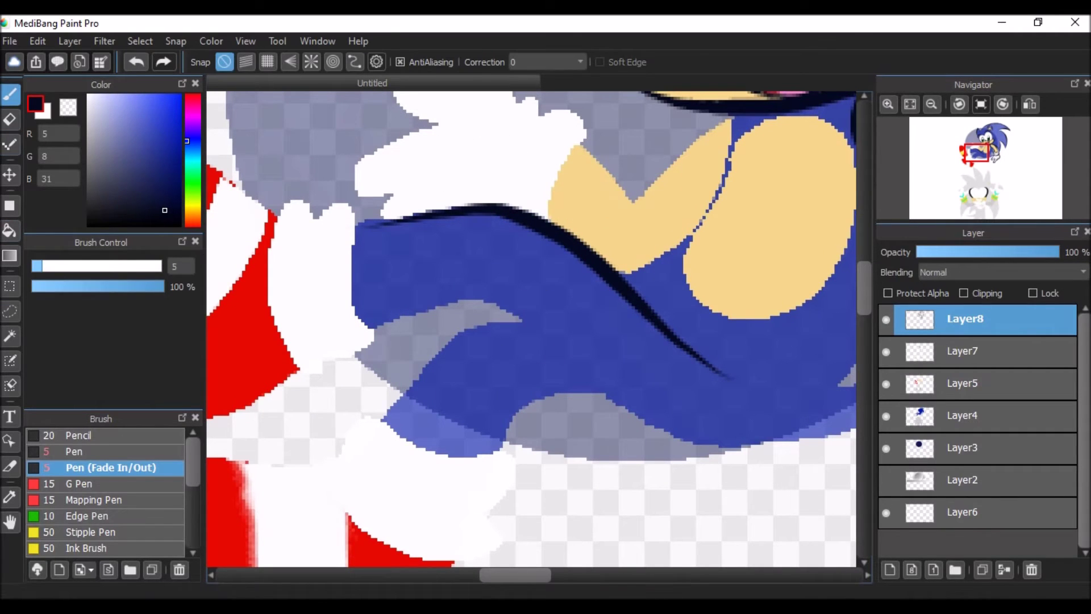
pyautogui.moveTo(732, 128); pyautogui.dragTo(628, 278)
pyautogui.moveTo(380, 297); pyautogui.dragTo(579, 352)
pyautogui.moveTo(375, 306); pyautogui.dragTo(617, 449)
pyautogui.moveTo(341, 318); pyautogui.dragTo(494, 216)
# Outline the raised arm and its glove, including the fingers, thumb and cuff folds, at pen size 5
pyautogui.scroll(5, 531, 328)
pyautogui.moveTo(547, 292); pyautogui.dragTo(460, 380)
pyautogui.moveTo(409, 263); pyautogui.dragTo(321, 325)
pyautogui.moveTo(326, 287); pyautogui.dragTo(336, 372)
pyautogui.hscroll(-3, 532, 328)
pyautogui.moveTo(422, 267); pyautogui.dragTo(295, 239)
pyautogui.moveTo(341, 307); pyautogui.dragTo(267, 378)
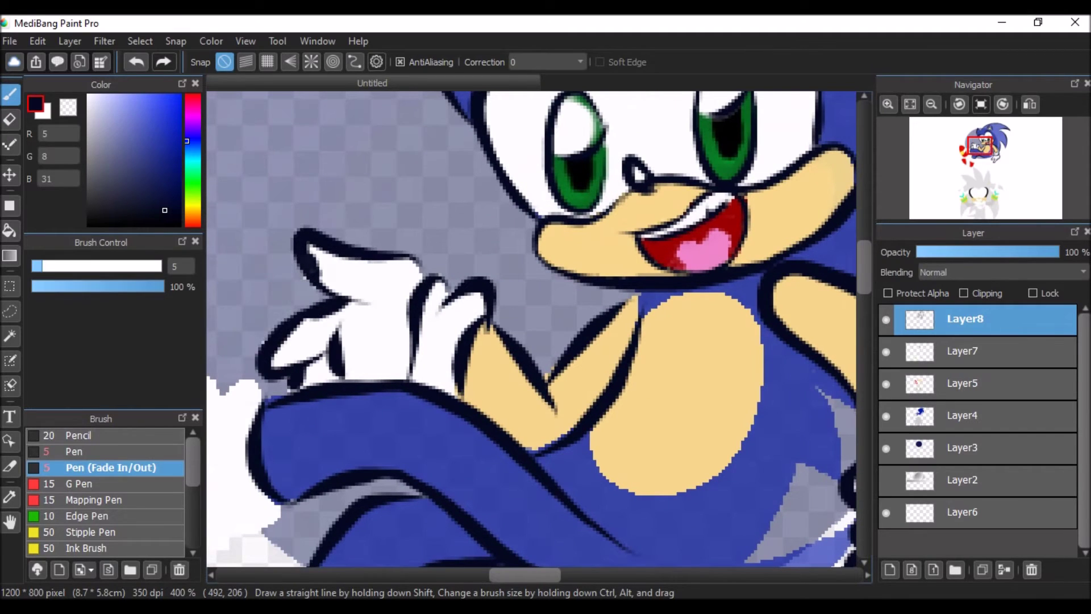
pyautogui.hotkey('ctrl', 'z')
pyautogui.moveTo(434, 344); pyautogui.dragTo(426, 389)
# Outline the blue figure's tan belly patch in dark navy with a thinner pen
pyautogui.press('[')
pyautogui.hscroll(3, 531, 328)
pyautogui.moveTo(546, 293)
pyautogui.mouseDown()
pyautogui.moveTo(535, 343)
pyautogui.moveTo(659, 499)
pyautogui.mouseUp()
# Outline the body's side, lower back and the shapes behind the lowered arm in dark navy at pen size 5
pyautogui.scroll(-3, 532, 329)
pyautogui.press(']')
pyautogui.moveTo(596, 344); pyautogui.dragTo(539, 438)
pyautogui.moveTo(653, 429)
pyautogui.mouseDown()
pyautogui.moveTo(312, 505)
pyautogui.moveTo(529, 463)
pyautogui.mouseUp()
pyautogui.moveTo(617, 239); pyautogui.dragTo(593, 284)
pyautogui.moveTo(658, 239); pyautogui.dragTo(562, 395)
pyautogui.moveTo(653, 269); pyautogui.dragTo(594, 370)
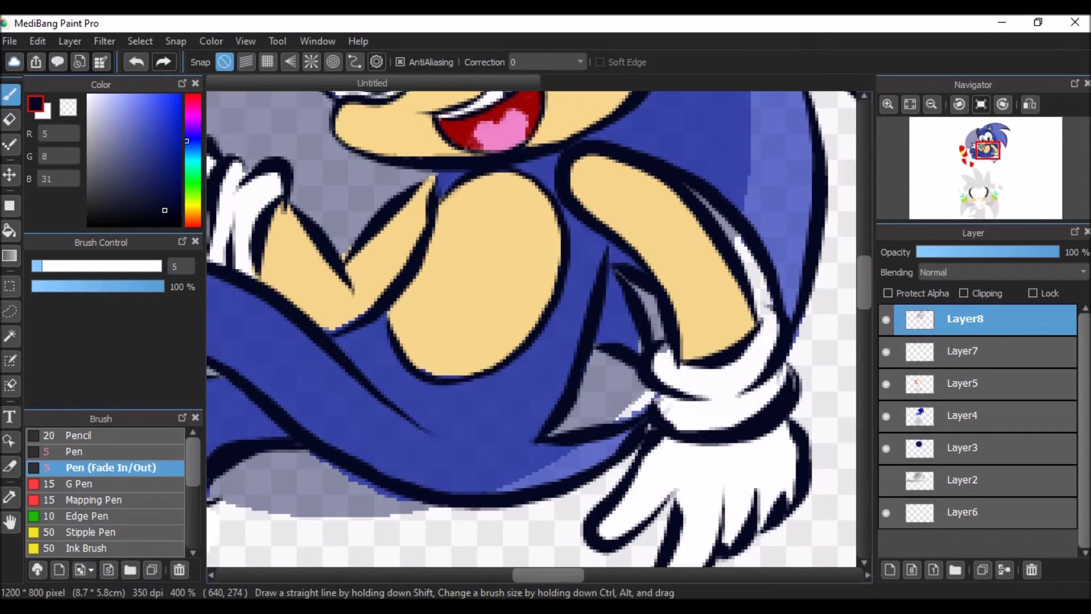
# Outline the white ankle cuff and its folds on the upper leg in dark navy
pyautogui.hscroll(-3, 531, 329)
pyautogui.moveTo(534, 241); pyautogui.dragTo(494, 363)
pyautogui.moveTo(466, 245); pyautogui.dragTo(488, 421)
pyautogui.moveTo(475, 369); pyautogui.dragTo(554, 426)
# Outline the upper red shoe, its white strap and the yellow buckle in dark navy
pyautogui.moveTo(448, 258); pyautogui.dragTo(252, 238)
pyautogui.hotkey('ctrl', 'z')
pyautogui.moveTo(281, 369)
pyautogui.mouseDown()
pyautogui.moveTo(375, 471)
pyautogui.moveTo(466, 418)
pyautogui.mouseUp()
pyautogui.moveTo(443, 250); pyautogui.dragTo(250, 227)
pyautogui.moveTo(329, 301); pyautogui.dragTo(392, 367)
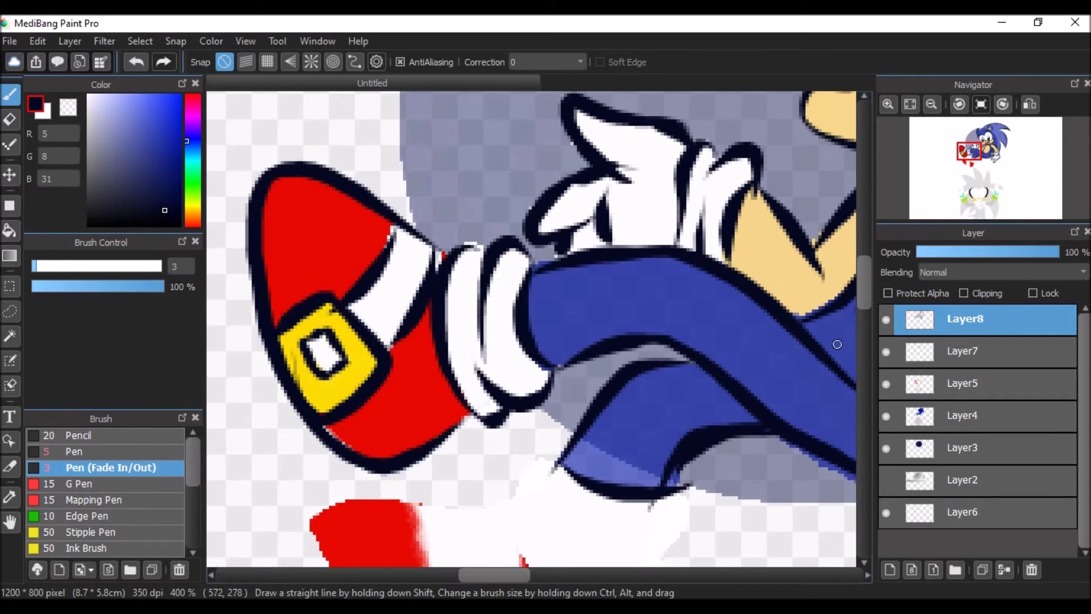
# Outline the white ankle cuff and its folds above the lower shoe in dark navy
pyautogui.scroll(-5, 531, 328)
pyautogui.moveTo(568, 264); pyautogui.dragTo(508, 335)
pyautogui.moveTo(701, 287); pyautogui.dragTo(710, 341)
pyautogui.moveTo(511, 340); pyautogui.dragTo(642, 409)
pyautogui.moveTo(636, 378); pyautogui.dragTo(702, 341)
# Outline the lower red shoe and its white strap at pen size 5, cleaning line ends with the eraser
pyautogui.moveTo(503, 316); pyautogui.dragTo(321, 318)
pyautogui.moveTo(321, 324)
pyautogui.mouseDown()
pyautogui.moveTo(392, 387)
pyautogui.moveTo(642, 421)
pyautogui.mouseUp()
pyautogui.hotkey('ctrl', 'z')
pyautogui.moveTo(560, 512); pyautogui.dragTo(642, 417)
pyautogui.moveTo(532, 366); pyautogui.dragTo(520, 525)
pyautogui.moveTo(434, 315); pyautogui.dragTo(443, 457)
pyautogui.press('e')
pyautogui.scroll(-2, 398, 509)
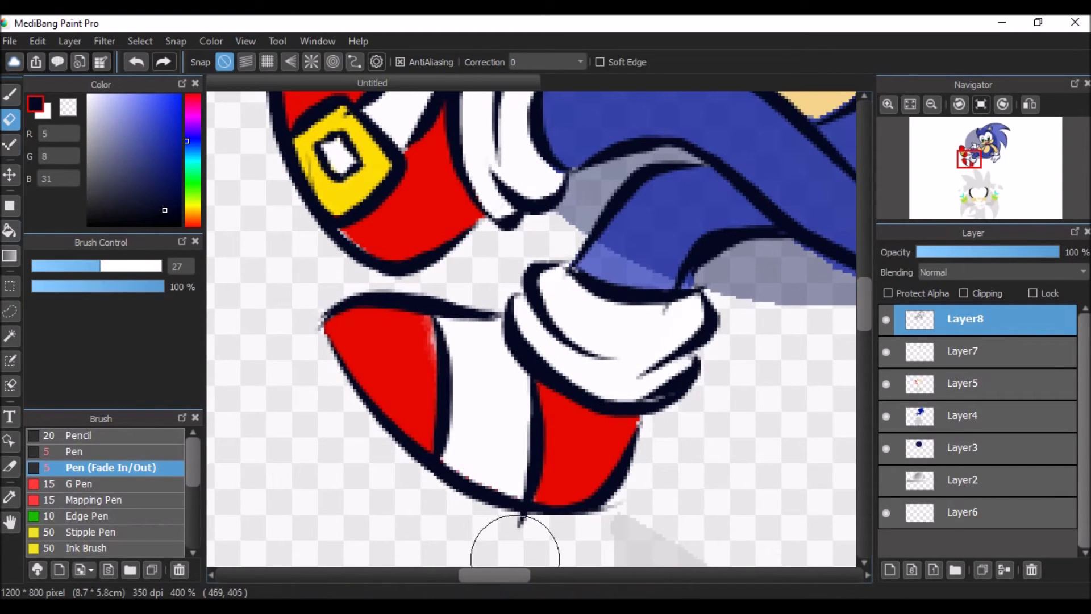
pyautogui.scroll(2, 532, 227)
# On Layer8, draw two arched closed eyes on the grey figure's white face in black with the Pen (Fade In/Out)
pyautogui.click(965, 416)
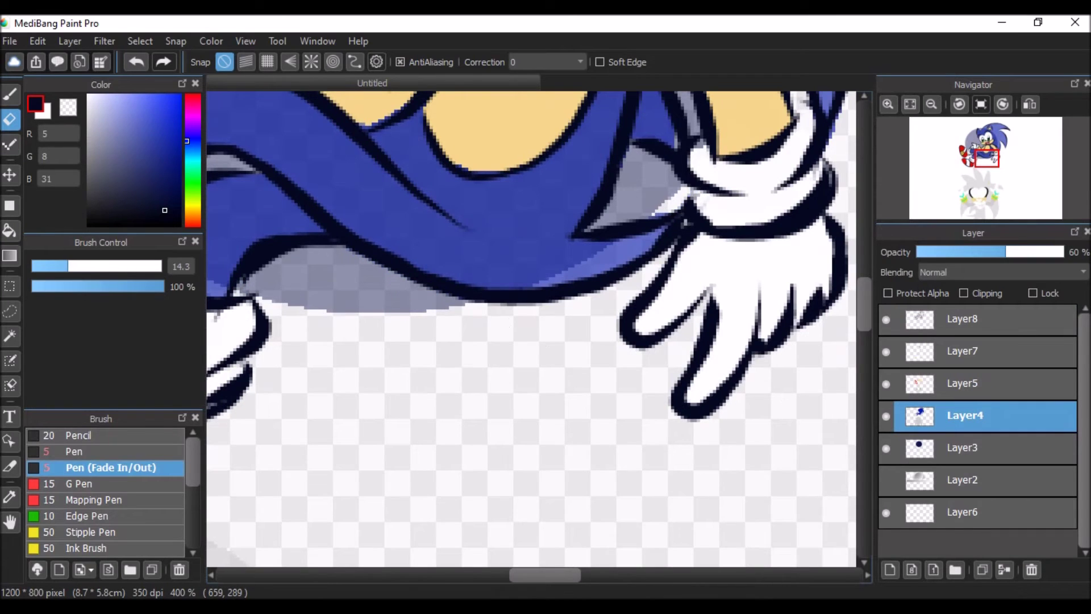
pyautogui.scroll(3, 680, 193)
pyautogui.scroll(-8, 723, 316)
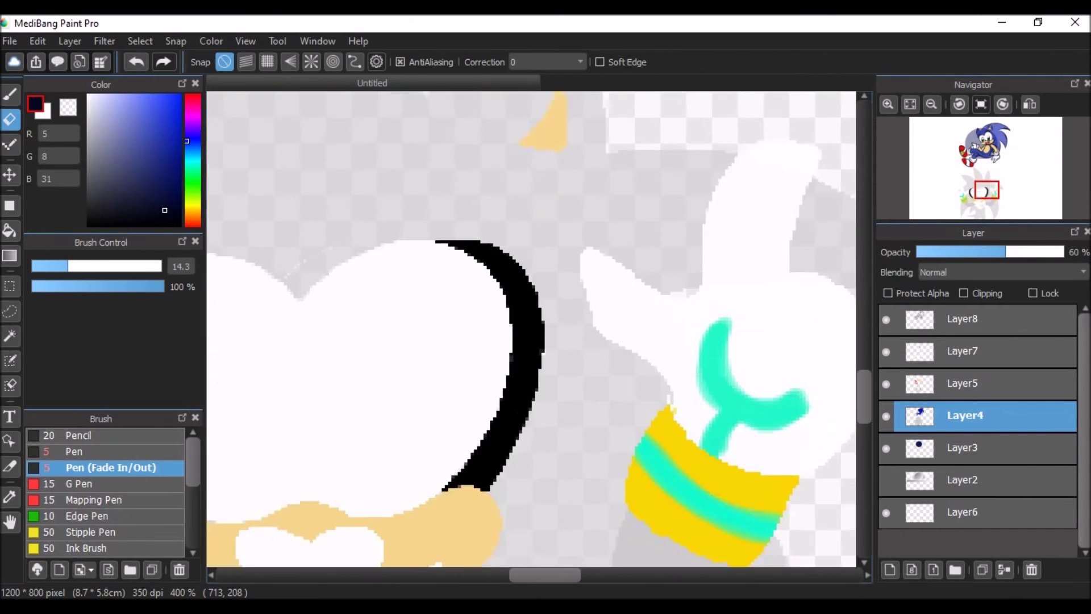
pyautogui.scroll(-2, 414, 360)
pyautogui.hscroll(-3, 415, 360)
pyautogui.keyDown('alt'); pyautogui.click(298, 357); pyautogui.keyUp('alt')
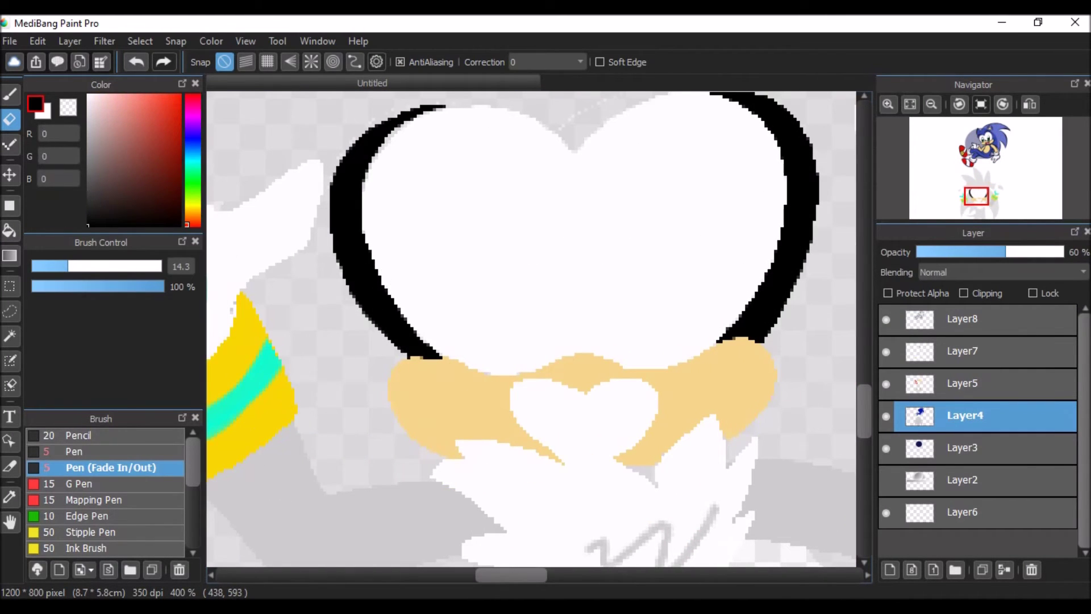
pyautogui.click(965, 319)
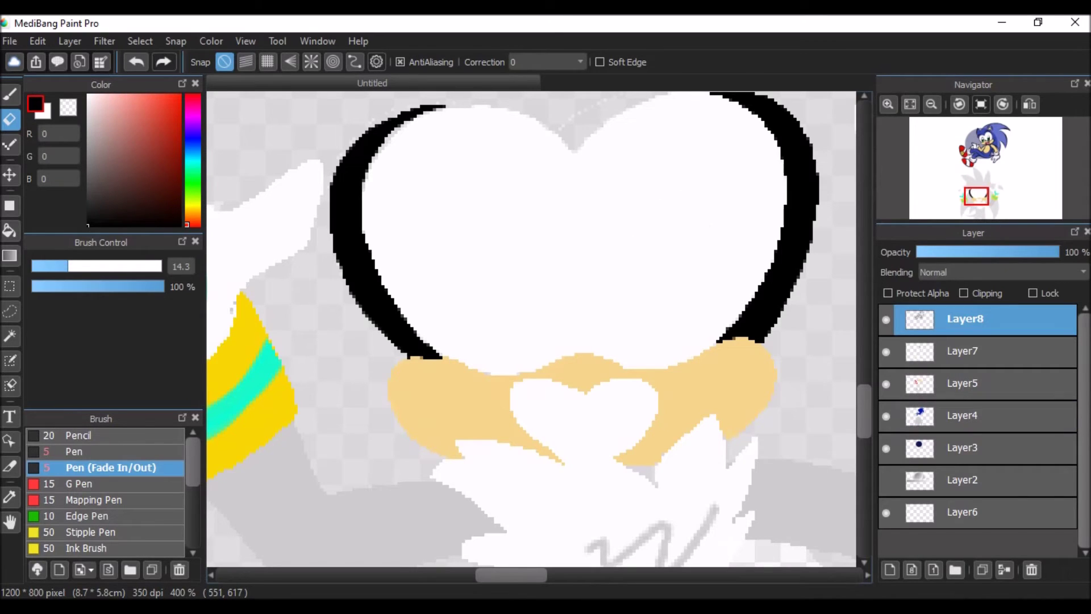
pyautogui.press('b')
pyautogui.moveTo(741, 293); pyautogui.dragTo(619, 287)
pyautogui.moveTo(548, 284); pyautogui.dragTo(420, 318)
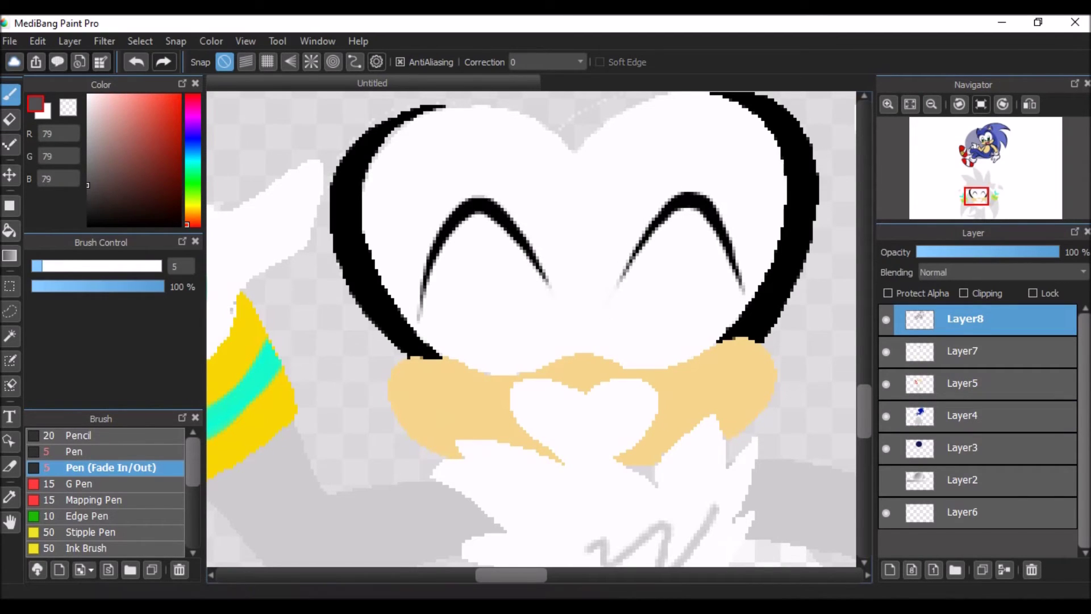
# Draw the grey figure's oval nose above the muzzle in dark grey (RGB 79, 79, 79) at pen size 2
pyautogui.moveTo(617, 309); pyautogui.dragTo(582, 363)
pyautogui.hotkey('ctrl', 'z')
pyautogui.hotkey('ctrl', '+')
pyautogui.moveTo(707, 312); pyautogui.dragTo(636, 398)
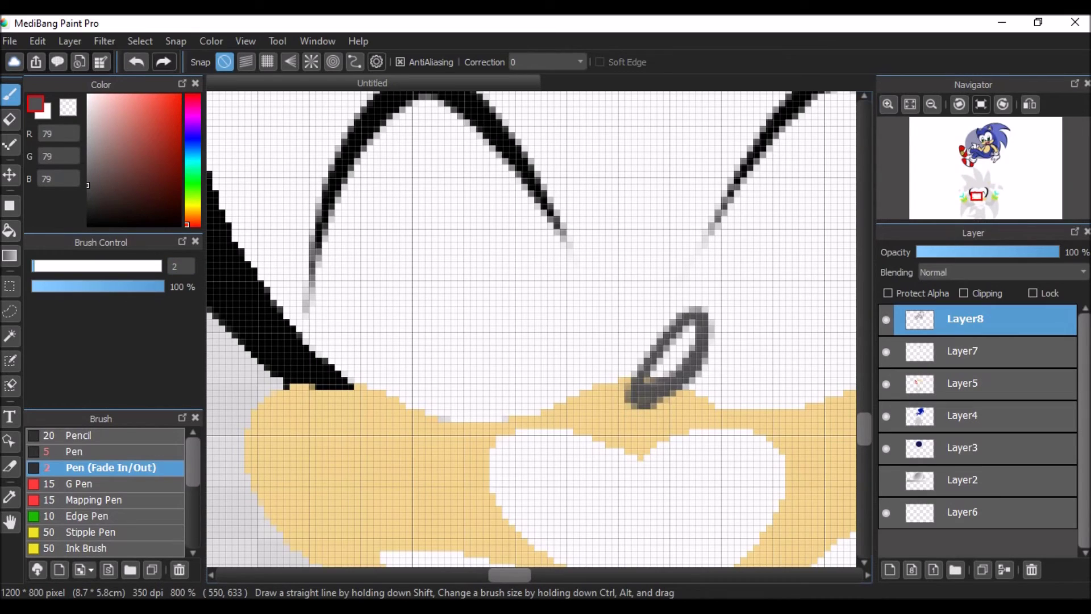
# Outline the heart-shaped mouth and chest fur edges in dark grey at pen size 2, adding the tooth lines
pyautogui.scroll(-3, 531, 330)
pyautogui.moveTo(582, 448); pyautogui.dragTo(764, 528)
pyautogui.moveTo(375, 449); pyautogui.dragTo(597, 494)
pyautogui.moveTo(622, 350)
pyautogui.mouseDown()
pyautogui.moveTo(594, 466)
pyautogui.moveTo(701, 477)
pyautogui.mouseUp()
pyautogui.moveTo(563, 375); pyautogui.dragTo(718, 409)
pyautogui.moveTo(605, 369); pyautogui.dragTo(605, 421)
pyautogui.moveTo(645, 378); pyautogui.dragTo(645, 409)
pyautogui.moveTo(637, 355); pyautogui.dragTo(588, 468)
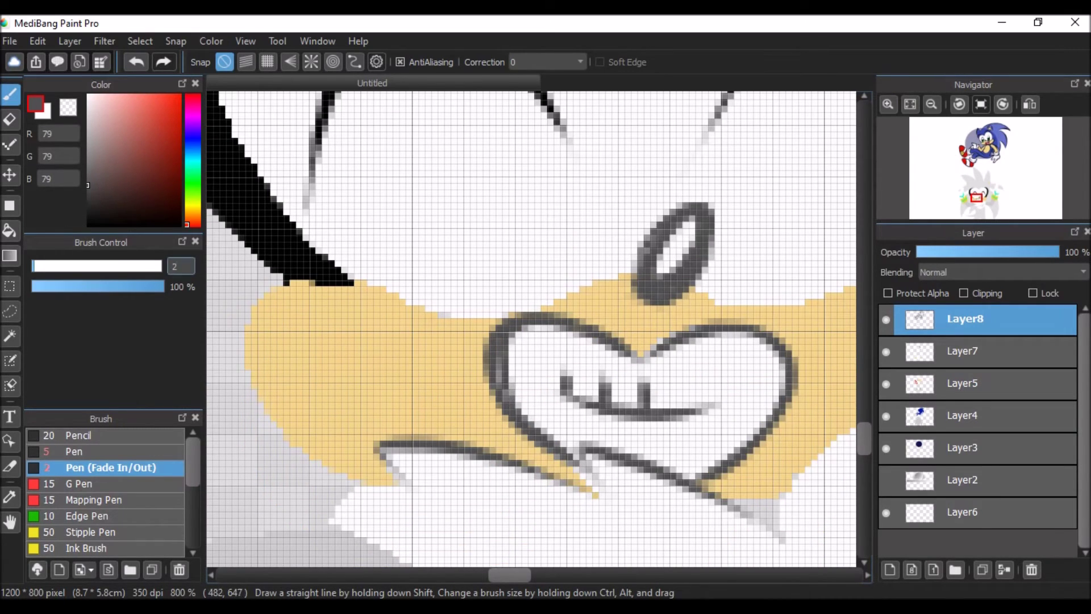
# Thicken both closed-eye arcs on the grey figure in black at pen size 7.5
pyautogui.hscroll(3, 807, 451)
pyautogui.scroll(-3, 807, 451)
pyautogui.scroll(8, 807, 451)
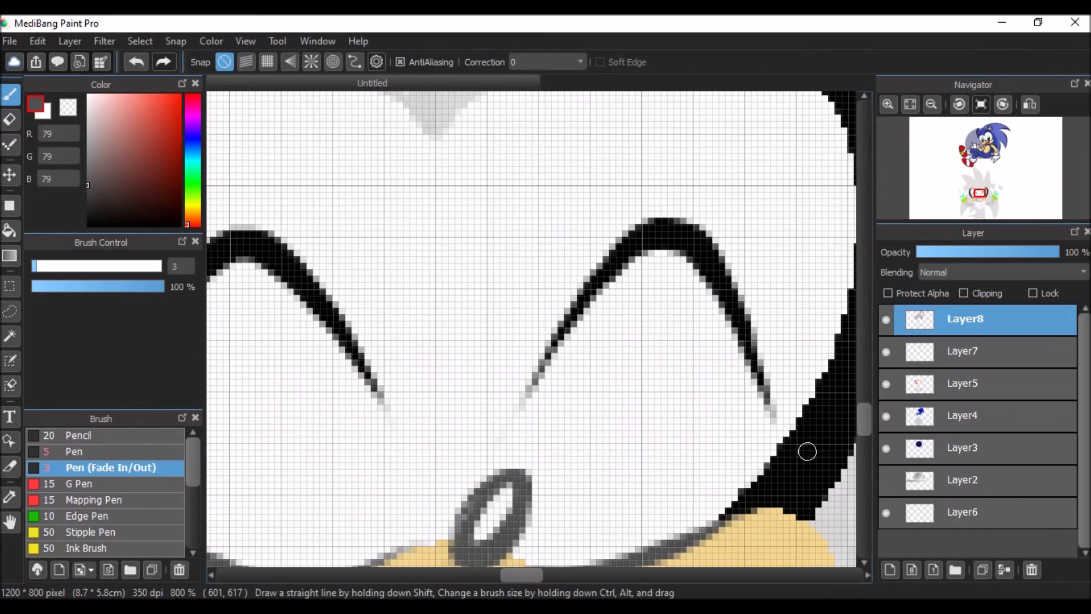
pyautogui.write('7.5')
pyautogui.press('Return')
pyautogui.moveTo(528, 392); pyautogui.dragTo(773, 412)
pyautogui.hscroll(-3, 531, 329)
pyautogui.moveTo(326, 431); pyautogui.dragTo(585, 389)
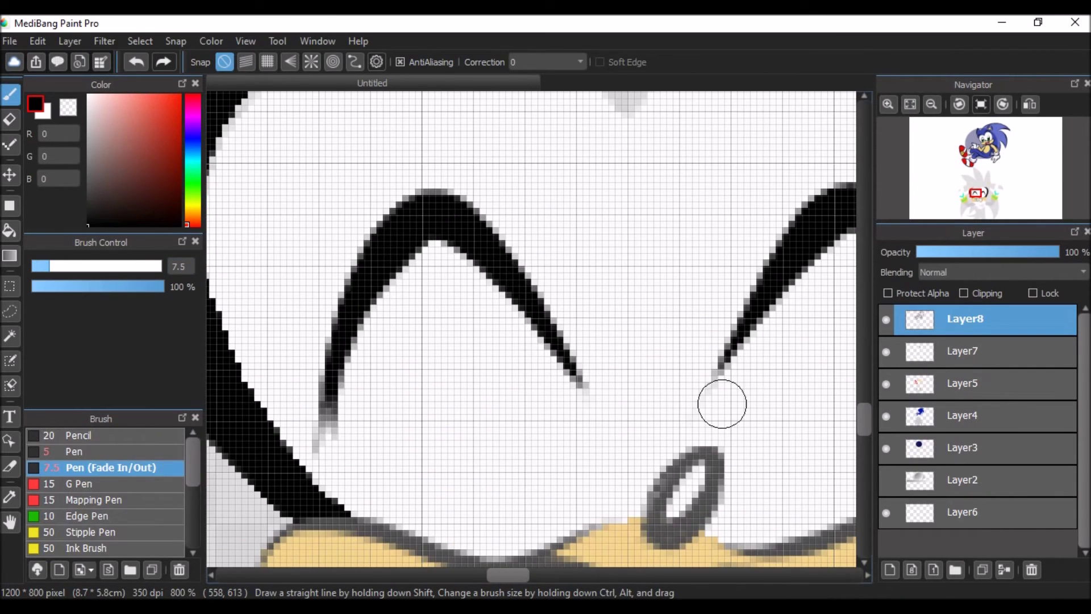
# Outline the white face's upper edge and the muzzle's sides in dark grey (RGB 79, 79, 79) at pen size 3
pyautogui.scroll(5, 531, 329)
pyautogui.moveTo(247, 352); pyautogui.dragTo(855, 238)
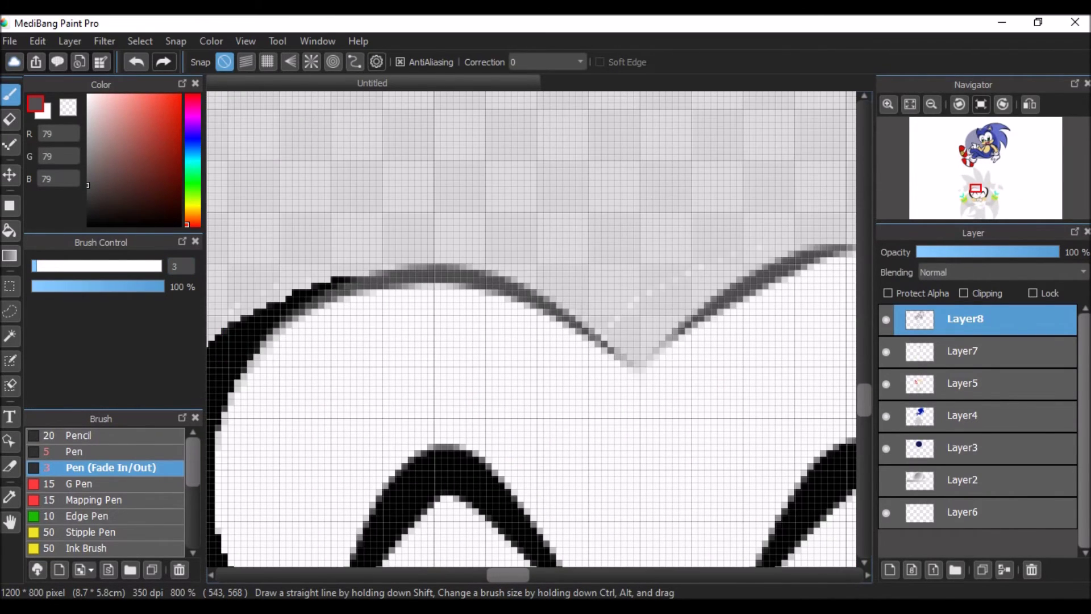
pyautogui.hscroll(3, 531, 330)
pyautogui.scroll(-5, 531, 329)
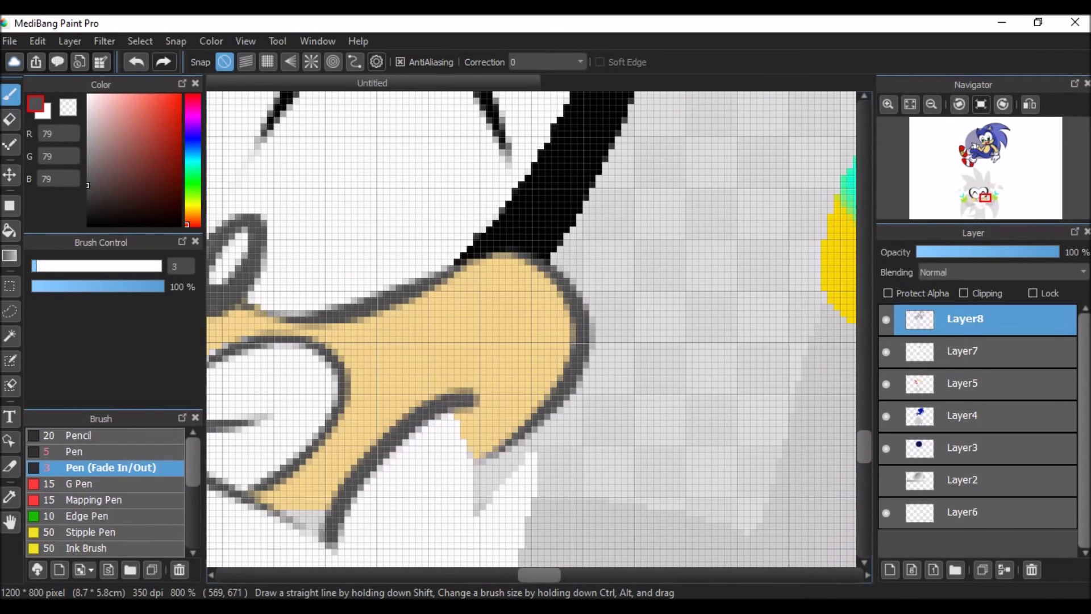
pyautogui.hscroll(-5, 531, 330)
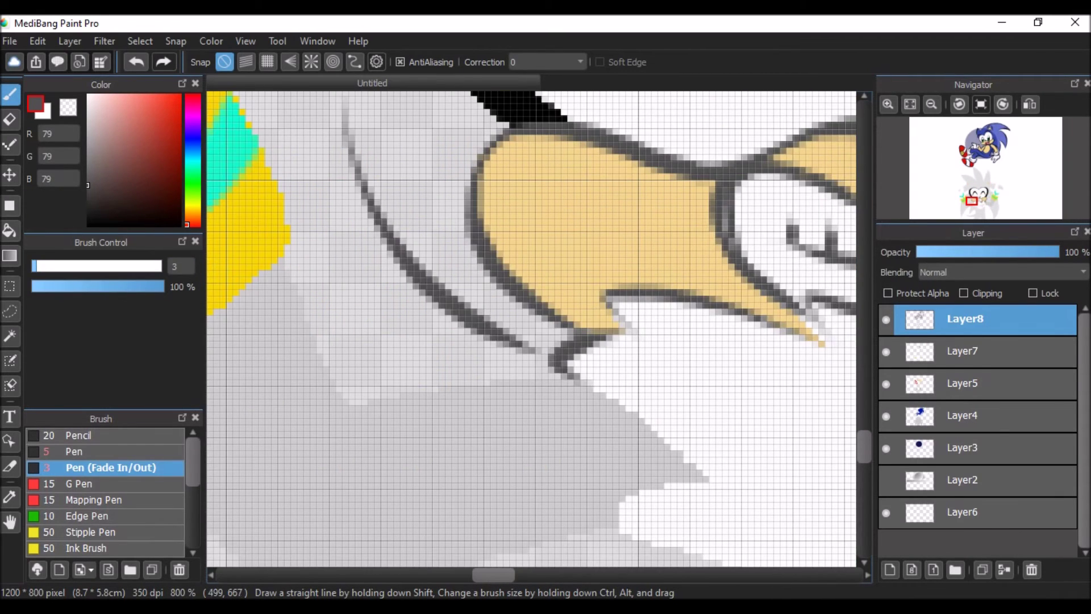
# Draw the grey figure's curved cheek line beside the muzzle in dark grey at pen size 5
pyautogui.hotkey('ctrl', '-')
pyautogui.scroll(5, 601, 378)
pyautogui.moveTo(404, 324); pyautogui.dragTo(534, 497)
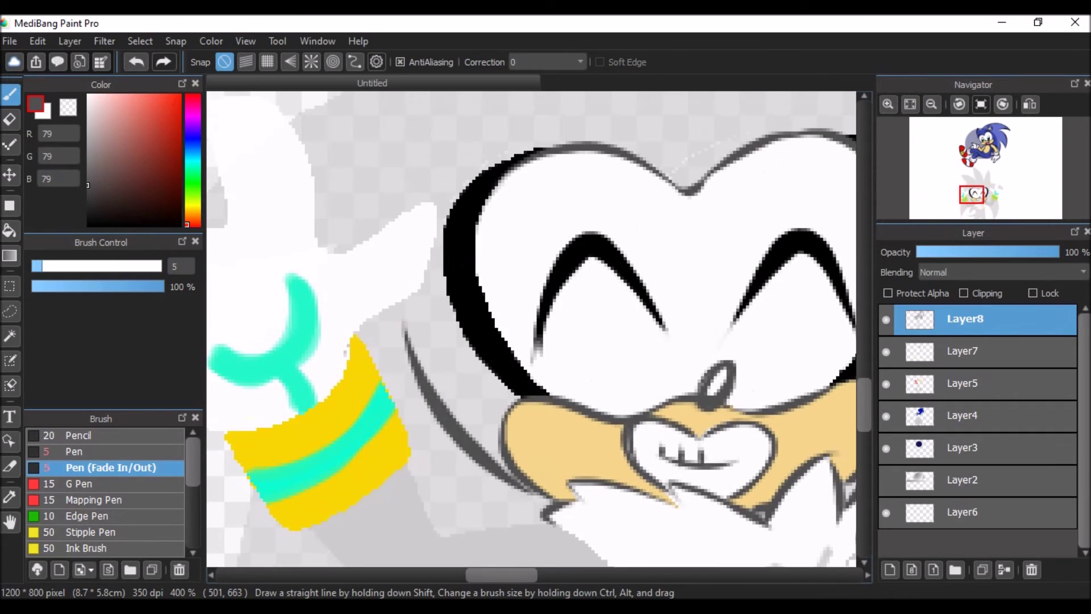
# Outline the grey figure's glove beside the face, including its raised finger, thumb, knuckles and wrist edge, in dark grey at size 5
pyautogui.scroll(5, 531, 329)
pyautogui.hscroll(-5, 532, 329)
pyautogui.scroll(-3, 532, 329)
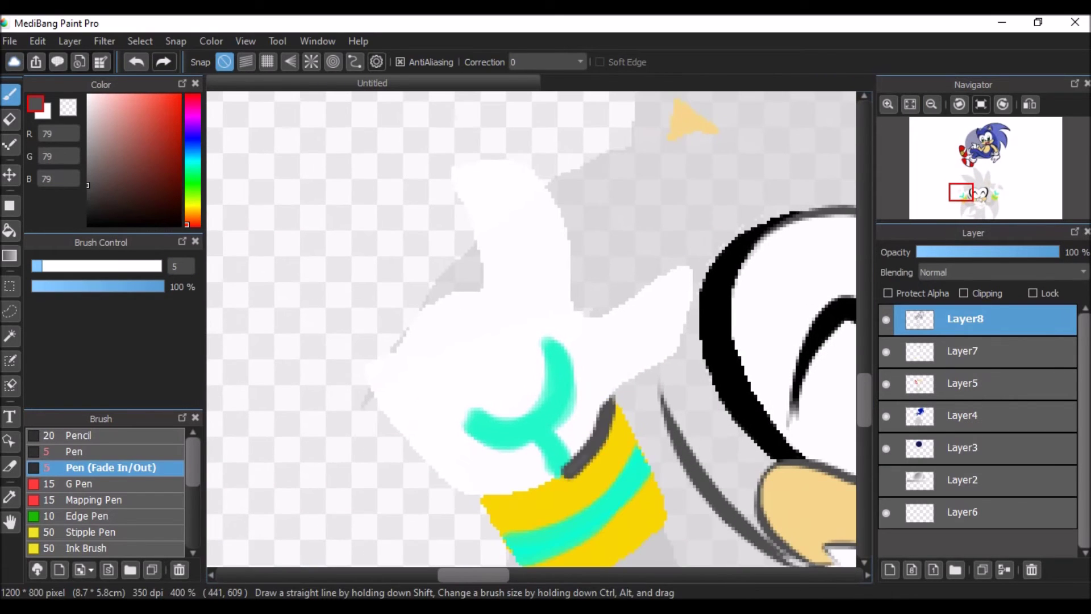
pyautogui.moveTo(372, 349); pyautogui.dragTo(671, 355)
pyautogui.hotkey('ctrl', 'z')
pyautogui.moveTo(571, 310)
pyautogui.mouseDown()
pyautogui.moveTo(446, 182)
pyautogui.moveTo(546, 216)
pyautogui.moveTo(494, 293)
pyautogui.mouseUp()
pyautogui.hotkey('ctrl', 'z')
pyautogui.moveTo(687, 262); pyautogui.dragTo(602, 397)
pyautogui.hotkey('ctrl', 'z')
pyautogui.moveTo(571, 310); pyautogui.dragTo(603, 401)
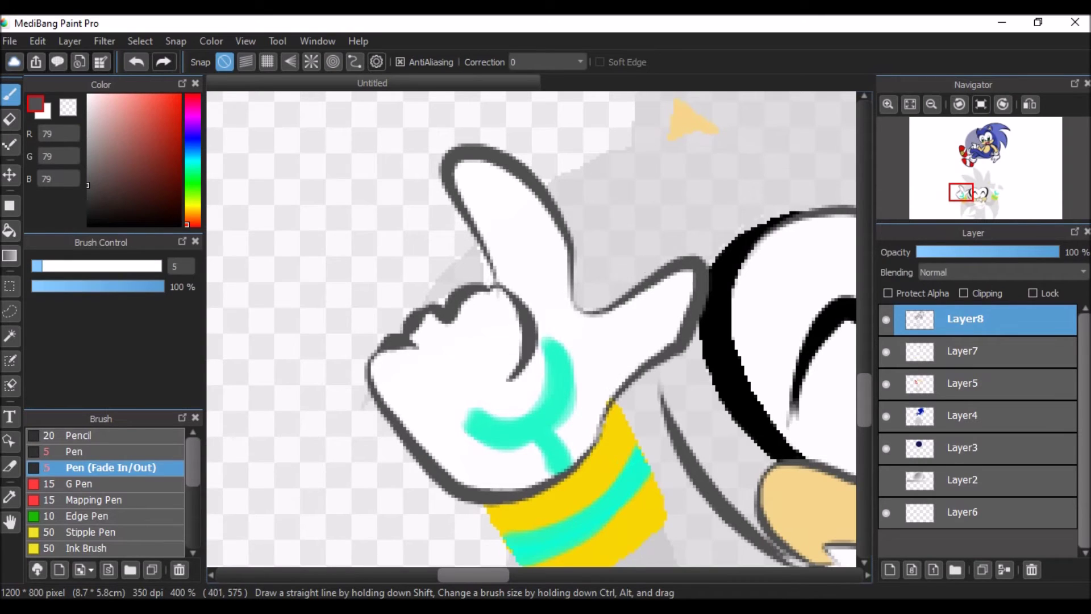
pyautogui.hotkey('ctrl', 'z')
pyautogui.moveTo(514, 349); pyautogui.dragTo(409, 431)
pyautogui.moveTo(554, 284); pyautogui.dragTo(489, 386)
# Outline the grey figure's side quill and the small ear beneath it in dark grey at pen size 5
pyautogui.hscroll(5, 531, 329)
pyautogui.scroll(5, 531, 329)
pyautogui.moveTo(617, 372)
pyautogui.mouseDown()
pyautogui.moveTo(210, 193)
pyautogui.moveTo(426, 438)
pyautogui.mouseUp()
pyautogui.hscroll(-3, 500, 402)
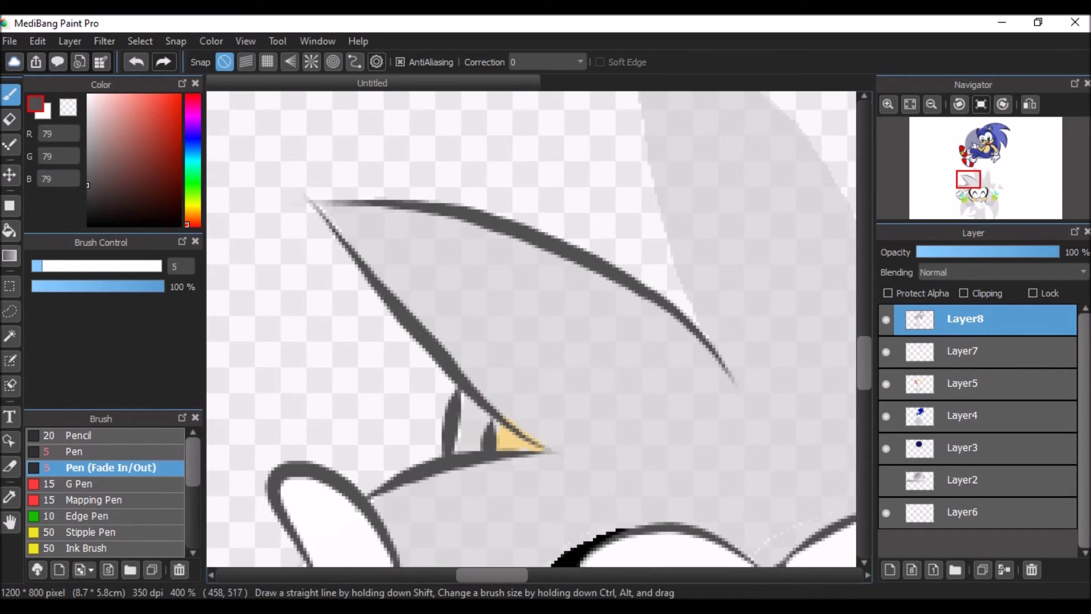
# Outline the grey figure's tall central head quill and the narrower quill beside it in dark grey (RGB 79, 79, 79) at pen size 5
pyautogui.hscroll(5, 531, 330)
pyautogui.scroll(3, 531, 329)
pyautogui.moveTo(434, 122); pyautogui.dragTo(506, 466)
pyautogui.scroll(-3, 531, 329)
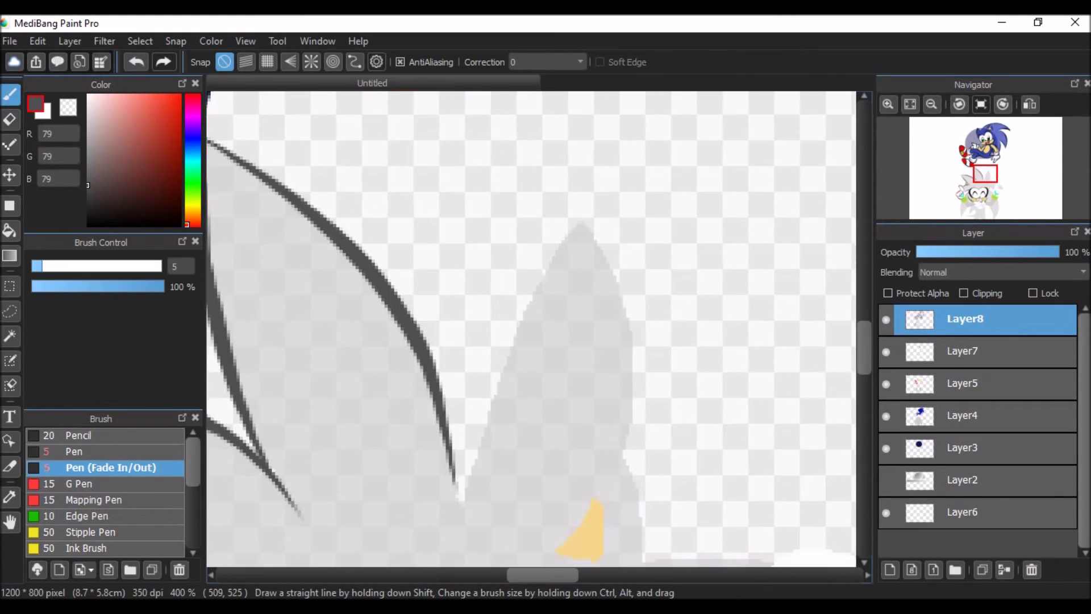
pyautogui.scroll(-2, 531, 329)
pyautogui.moveTo(574, 97); pyautogui.dragTo(584, 438)
pyautogui.moveTo(568, 128); pyautogui.dragTo(451, 414)
pyautogui.moveTo(402, 261); pyautogui.dragTo(419, 432)
# Outline the small ear beneath the narrower quill and the head contour running from it towards the raised glove in dark grey
pyautogui.scroll(-4, 673, 448)
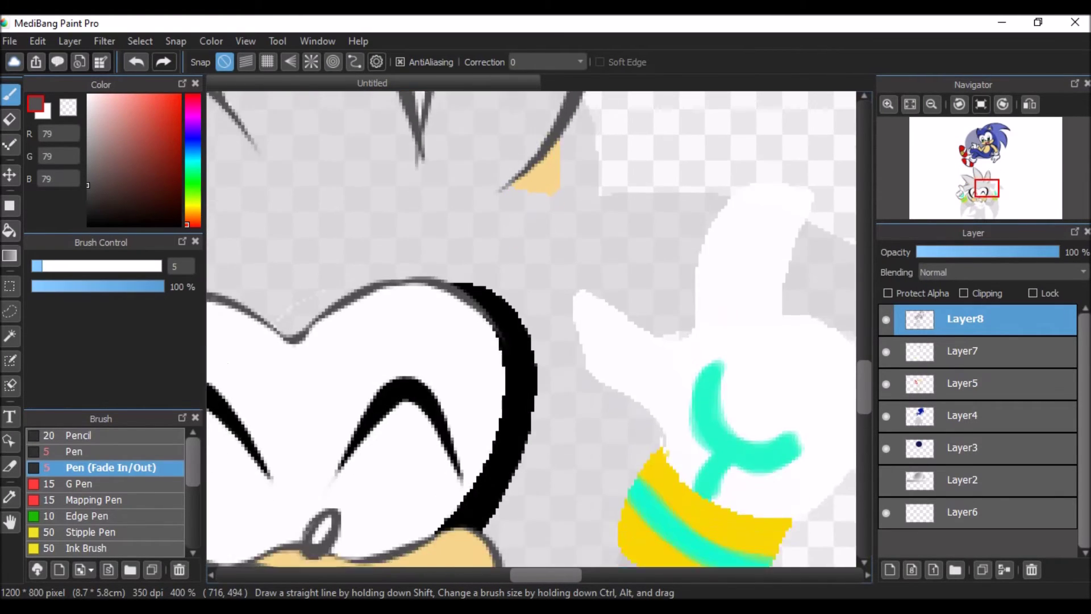
pyautogui.scroll(4, 531, 329)
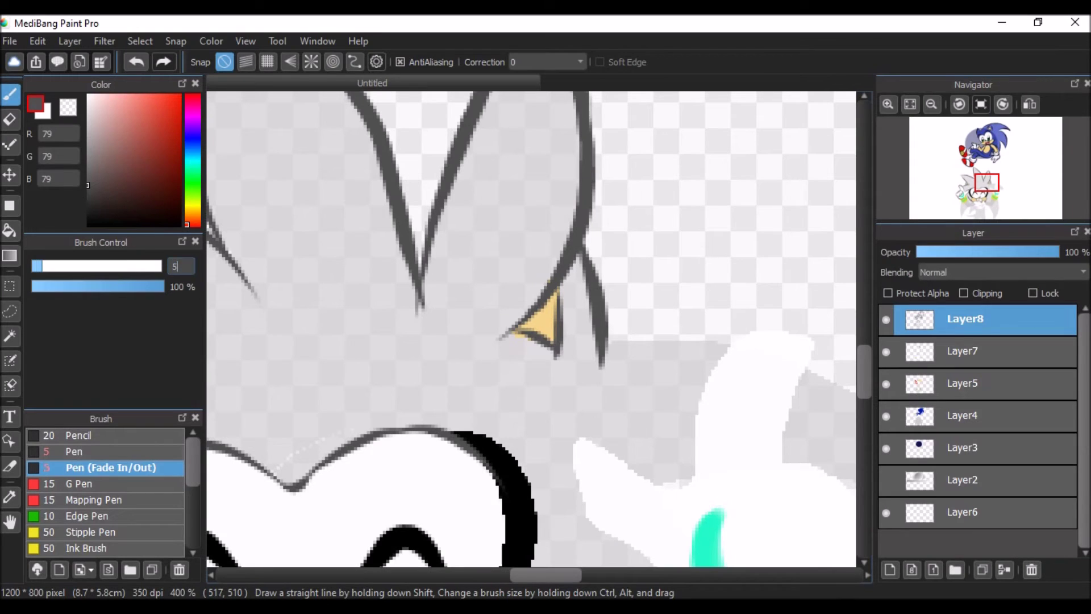
pyautogui.moveTo(484, 359); pyautogui.dragTo(705, 340)
# Set Layer3's opacity to 100 % and undo the stray stroke on it
pyautogui.scroll(-5, 531, 330)
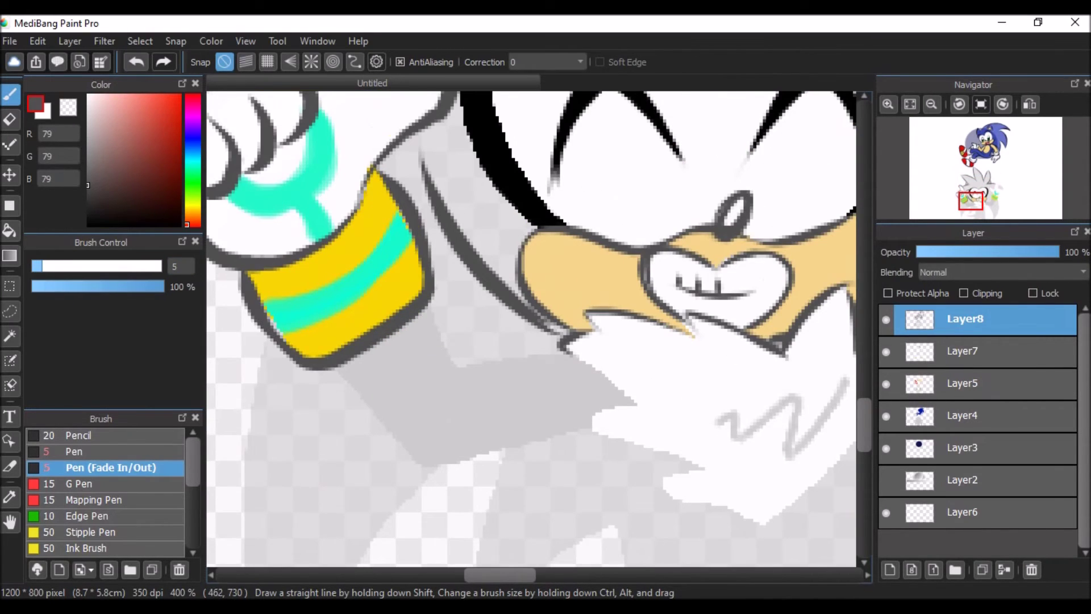
pyautogui.hscroll(-3, 531, 330)
pyautogui.click(966, 447)
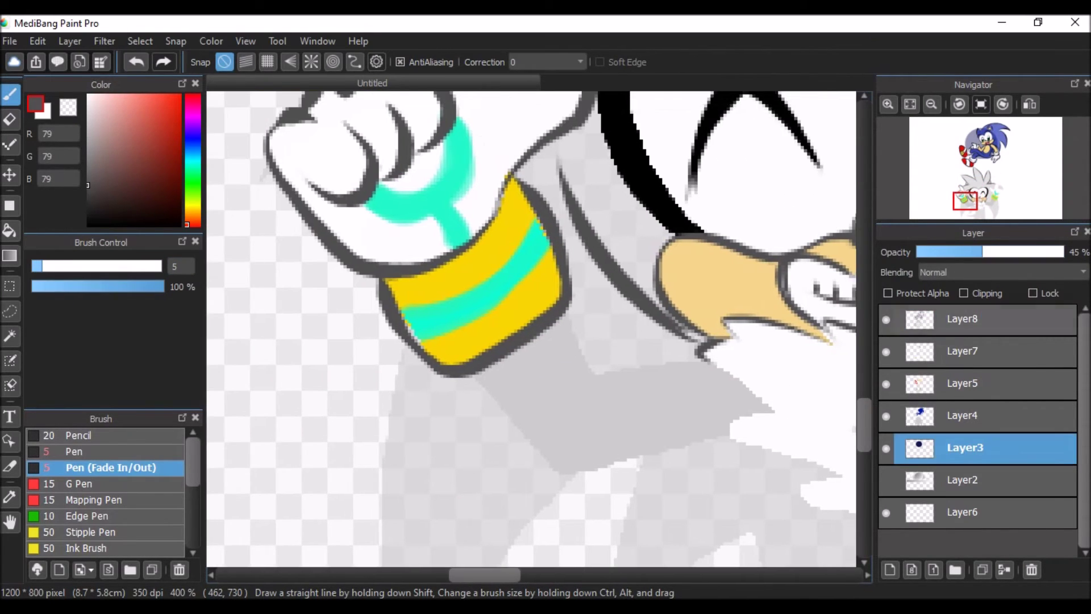
pyautogui.scroll(-4, 531, 329)
pyautogui.moveTo(399, 170); pyautogui.dragTo(417, 549)
pyautogui.hotkey('ctrl', 'z')
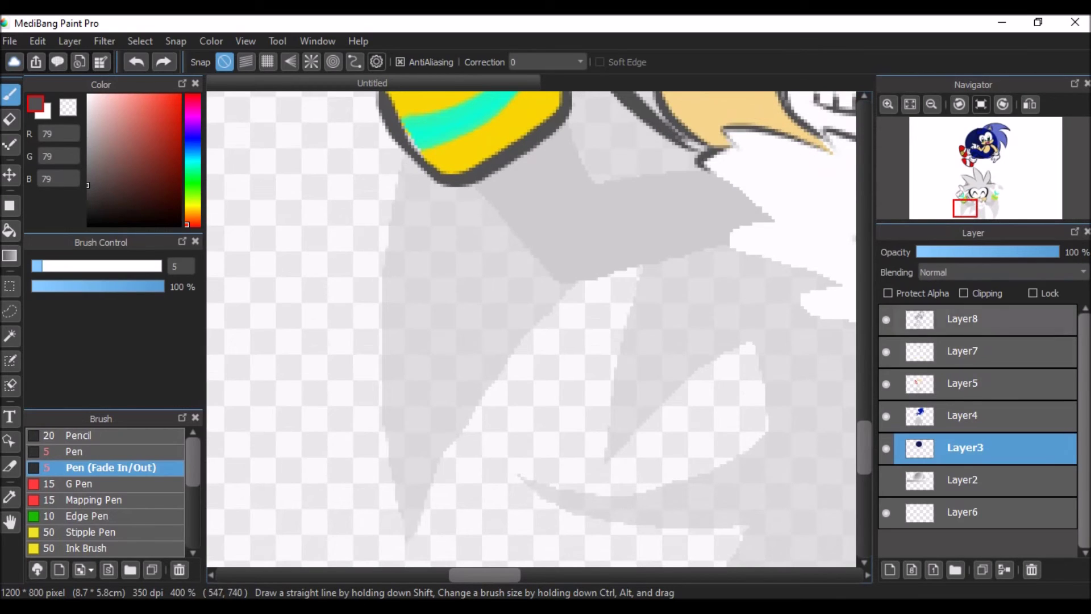
# On Layer8, outline the long side quill below the yellow cuff and the bent arm joining the chest fur in dark grey at size 5
pyautogui.click(966, 318)
pyautogui.moveTo(400, 170); pyautogui.dragTo(418, 553)
pyautogui.moveTo(568, 287); pyautogui.dragTo(414, 559)
pyautogui.moveTo(480, 196); pyautogui.dragTo(563, 292)
pyautogui.moveTo(565, 119)
pyautogui.mouseDown()
pyautogui.moveTo(613, 210)
pyautogui.moveTo(711, 162)
pyautogui.mouseUp()
pyautogui.moveTo(568, 287); pyautogui.dragTo(739, 238)
# Outline the grey figure's curved, pointed tail-like quill and the adjoining torso side in dark grey at size 5
pyautogui.hscroll(4, 531, 330)
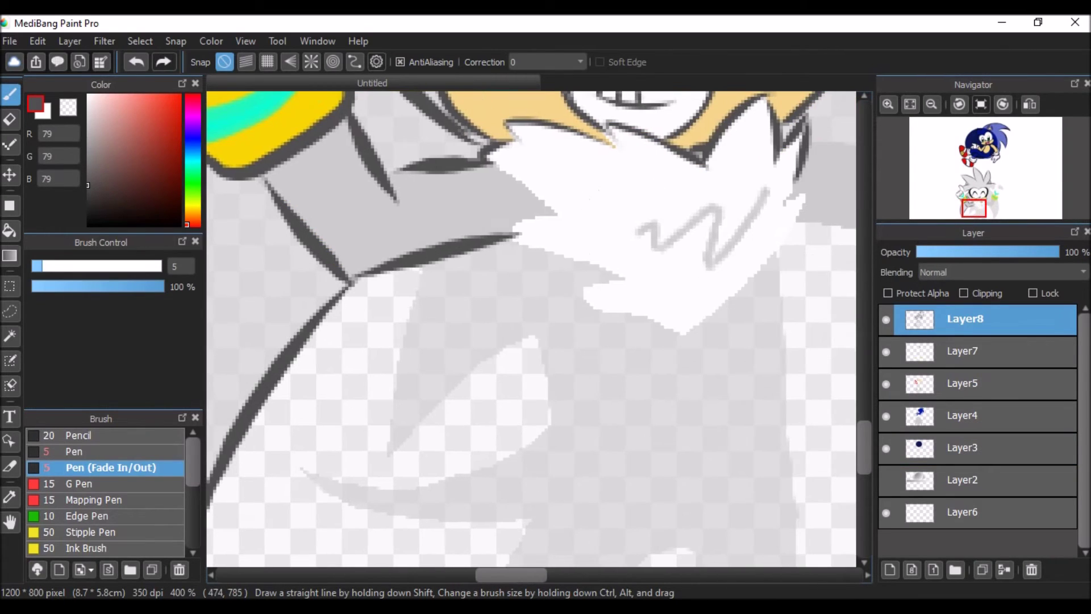
pyautogui.moveTo(514, 238); pyautogui.dragTo(296, 469)
pyautogui.moveTo(290, 466); pyautogui.dragTo(554, 503)
pyautogui.scroll(-3, 531, 329)
pyautogui.moveTo(682, 386); pyautogui.dragTo(480, 355)
# Draw the torso's other side, the small curve at the canvas's lower edge and the pointed quill beneath the arm in dark grey
pyautogui.scroll(2, 531, 330)
pyautogui.hscroll(2, 531, 329)
pyautogui.moveTo(662, 208); pyautogui.dragTo(670, 537)
pyautogui.moveTo(568, 510); pyautogui.dragTo(560, 537)
pyautogui.scroll(2, 531, 329)
pyautogui.moveTo(290, 315); pyautogui.dragTo(253, 523)
pyautogui.moveTo(406, 386); pyautogui.dragTo(262, 506)
# Outline the jagged white chest fur and trace its inner zigzag in dark grey at pen size 3
pyautogui.scroll(5, 592, 347)
pyautogui.scroll(-5, 591, 347)
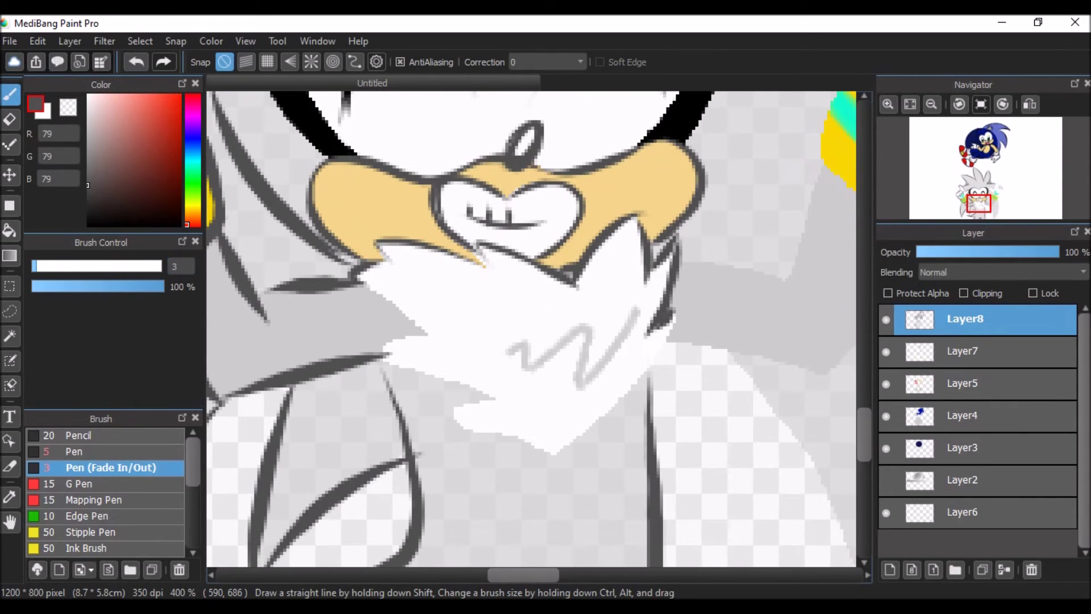
pyautogui.moveTo(364, 341); pyautogui.dragTo(483, 397)
pyautogui.moveTo(434, 380)
pyautogui.mouseDown()
pyautogui.moveTo(517, 448)
pyautogui.moveTo(674, 315)
pyautogui.mouseUp()
pyautogui.moveTo(574, 398); pyautogui.dragTo(639, 306)
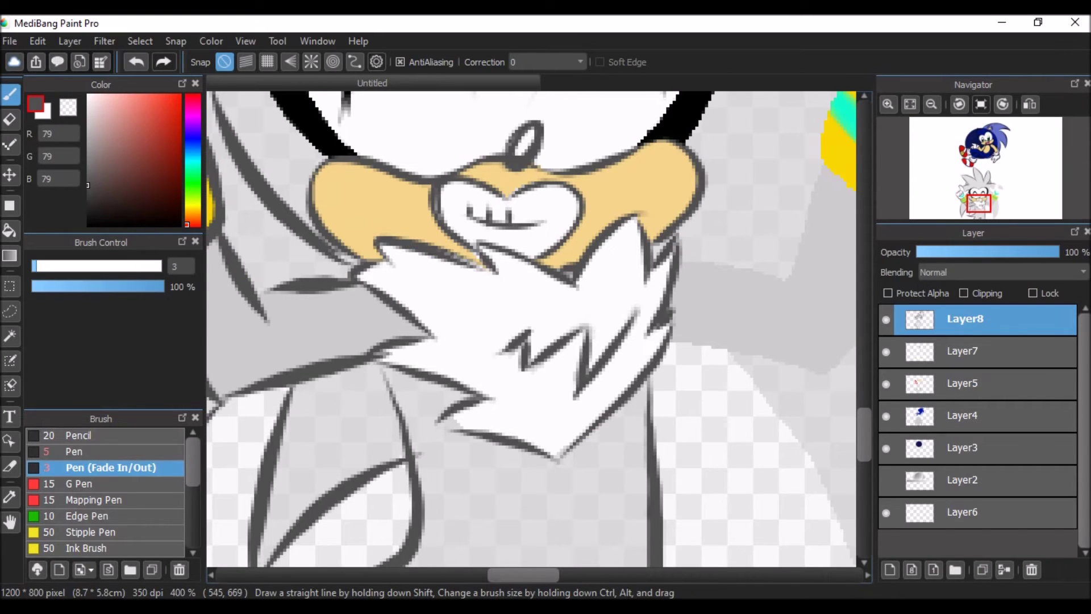
# Outline the grey figure's other glove, including the raised finger, thumb, folded fingers and wrist edge, in dark grey at pen size 5
pyautogui.scroll(4, 531, 329)
pyautogui.hscroll(3, 531, 330)
pyautogui.scroll(-1, 531, 329)
pyautogui.scroll(2, 531, 330)
pyautogui.moveTo(639, 249); pyautogui.dragTo(667, 386)
pyautogui.moveTo(548, 258); pyautogui.dragTo(662, 170)
pyautogui.moveTo(642, 299); pyautogui.dragTo(662, 386)
pyautogui.moveTo(520, 392); pyautogui.dragTo(719, 301)
pyautogui.moveTo(554, 291)
pyautogui.mouseDown()
pyautogui.moveTo(437, 256)
pyautogui.moveTo(522, 392)
pyautogui.mouseUp()
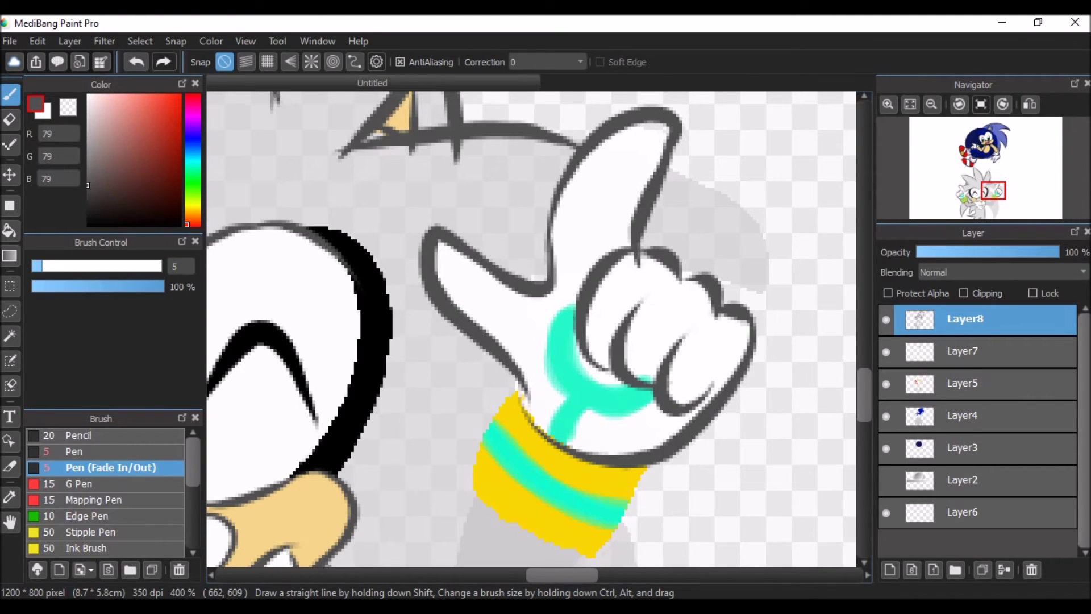
# Outline the head quill's tip showing behind the raised finger and above the glove's knuckles in dark grey
pyautogui.moveTo(659, 121); pyautogui.dragTo(671, 134)
pyautogui.moveTo(671, 164); pyautogui.dragTo(773, 291)
pyautogui.hotkey('ctrl', 'z')
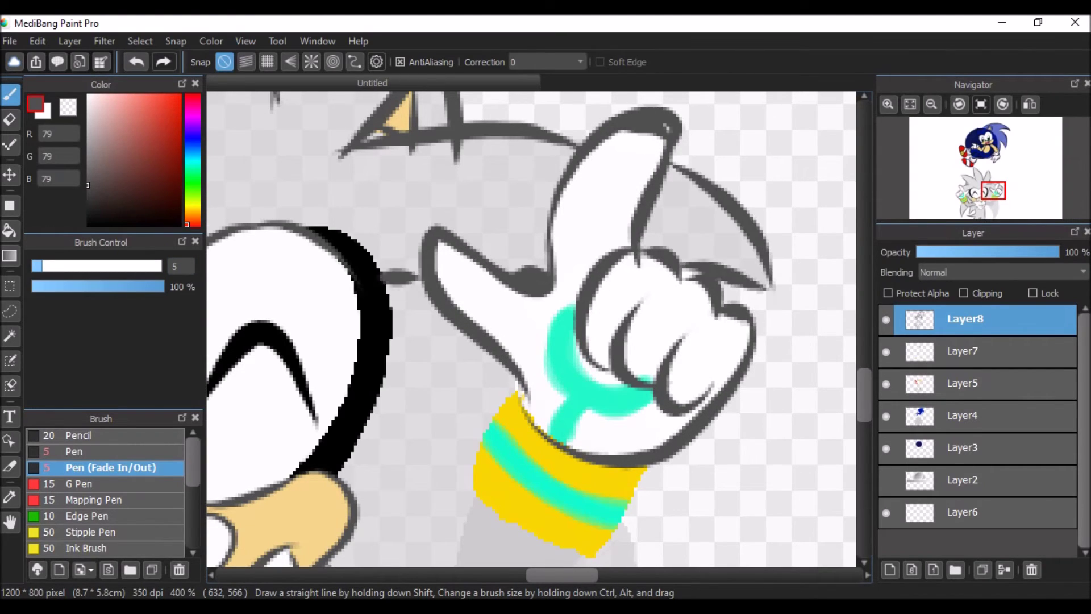
# Outline the yellow cuff below this glove and both edges of the bent arm in dark grey at size 5
pyautogui.scroll(-4, 424, 271)
pyautogui.moveTo(650, 221)
pyautogui.mouseDown()
pyautogui.moveTo(477, 244)
pyautogui.moveTo(449, 344)
pyautogui.mouseUp()
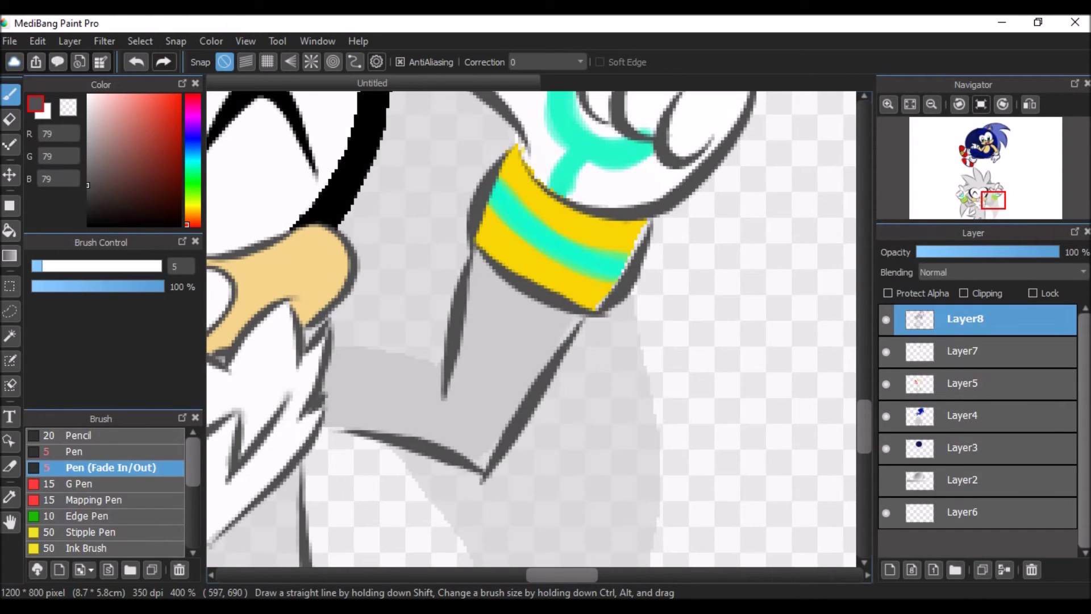
pyautogui.moveTo(335, 341); pyautogui.dragTo(466, 364)
pyautogui.moveTo(577, 312)
pyautogui.mouseDown()
pyautogui.moveTo(322, 423)
pyautogui.moveTo(488, 458)
pyautogui.mouseUp()
pyautogui.hotkey('ctrl', 'z')
pyautogui.moveTo(575, 315); pyautogui.dragTo(488, 458)
pyautogui.scroll(-4, 489, 397)
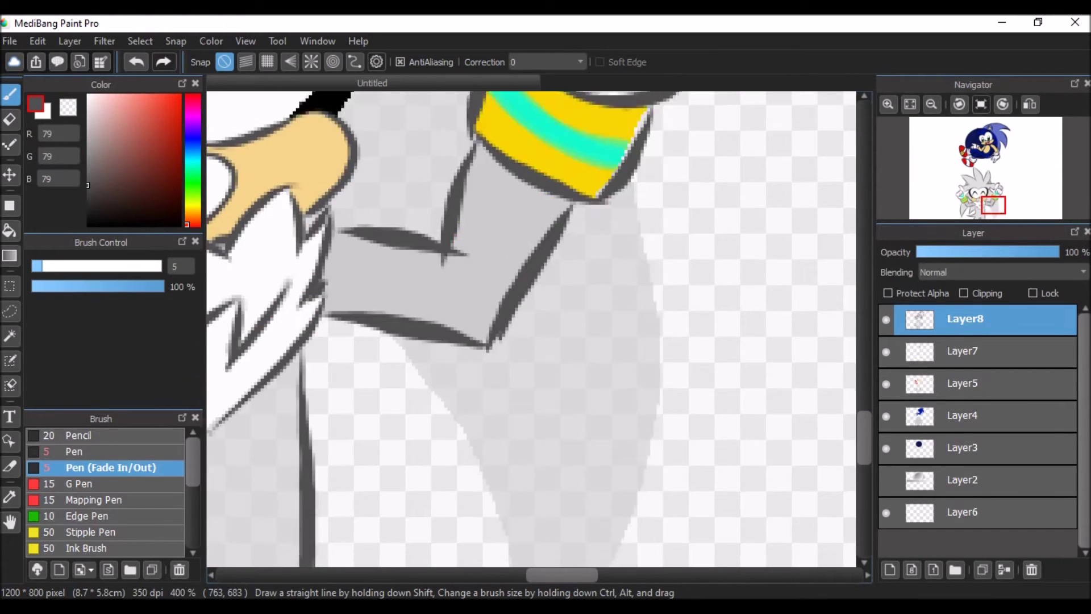
# Outline both edges of the long side quill hanging behind this arm in dark grey at size 5
pyautogui.moveTo(426, 220); pyautogui.dragTo(529, 543)
pyautogui.scroll(-1, 531, 318)
pyautogui.moveTo(608, 133); pyautogui.dragTo(531, 500)
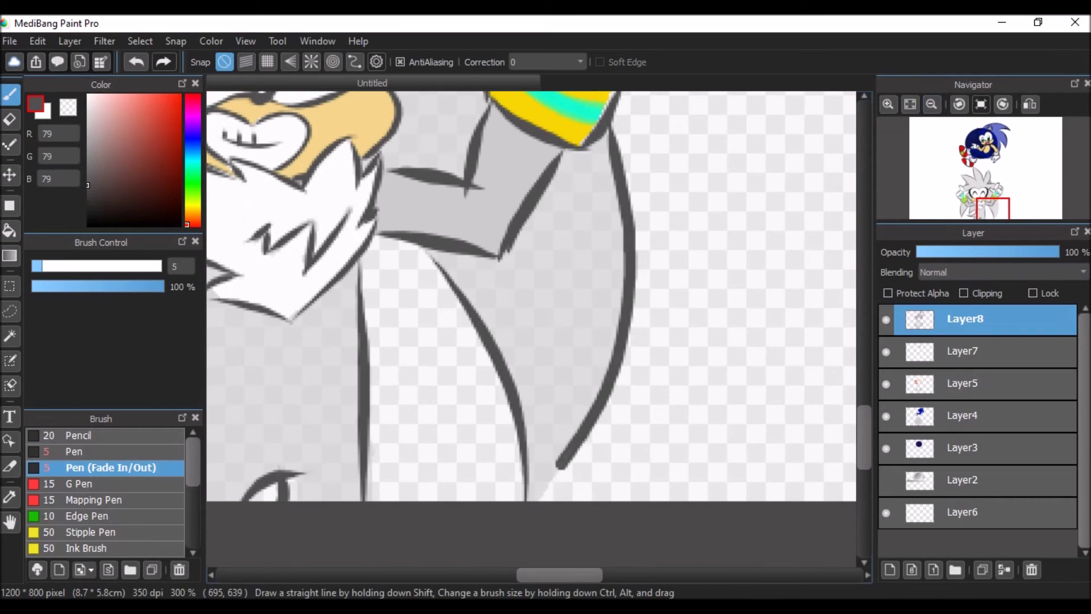
# Set Layer4's opacity to 100 %, make Layer2 visible and reselect Layer8
pyautogui.scroll(-1, 852, 411)
pyautogui.scroll(1, 435, 238)
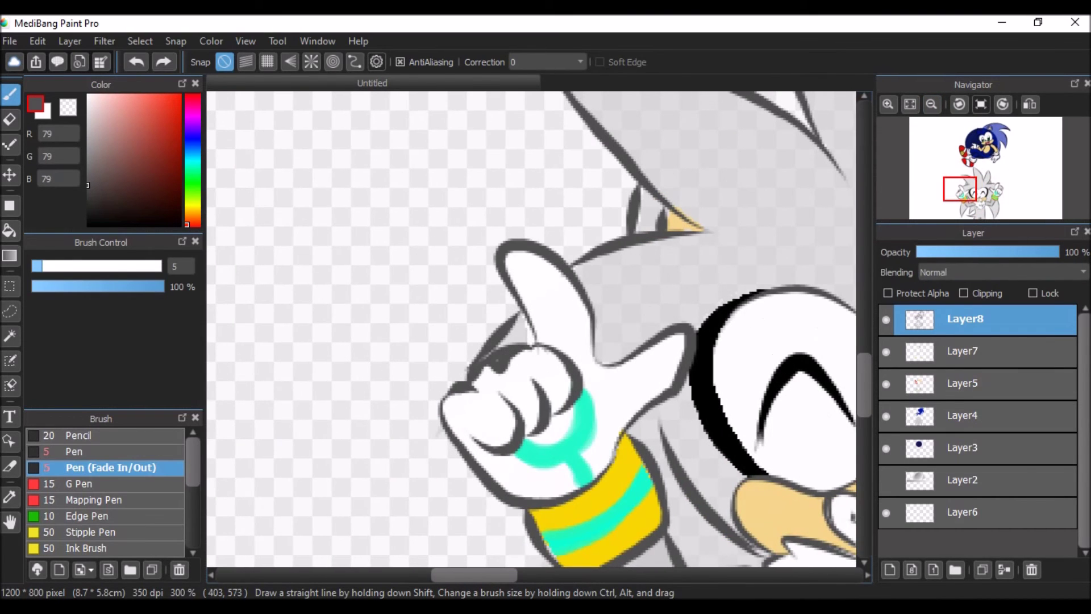
pyautogui.hscroll(5, 531, 328)
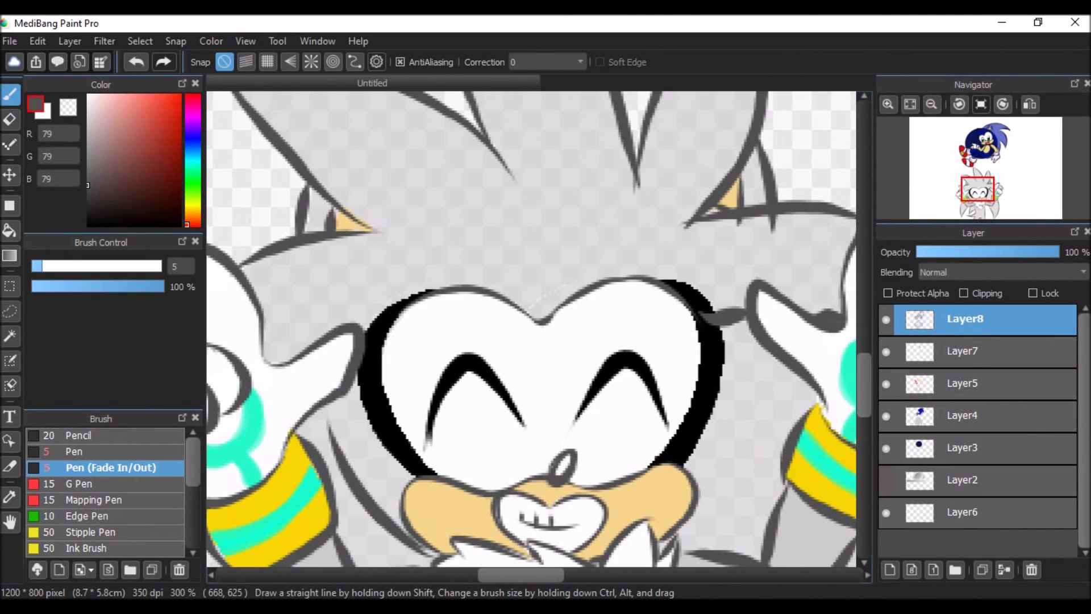
pyautogui.scroll(1, 531, 329)
pyautogui.click(965, 416)
pyautogui.scroll(-10, 531, 329)
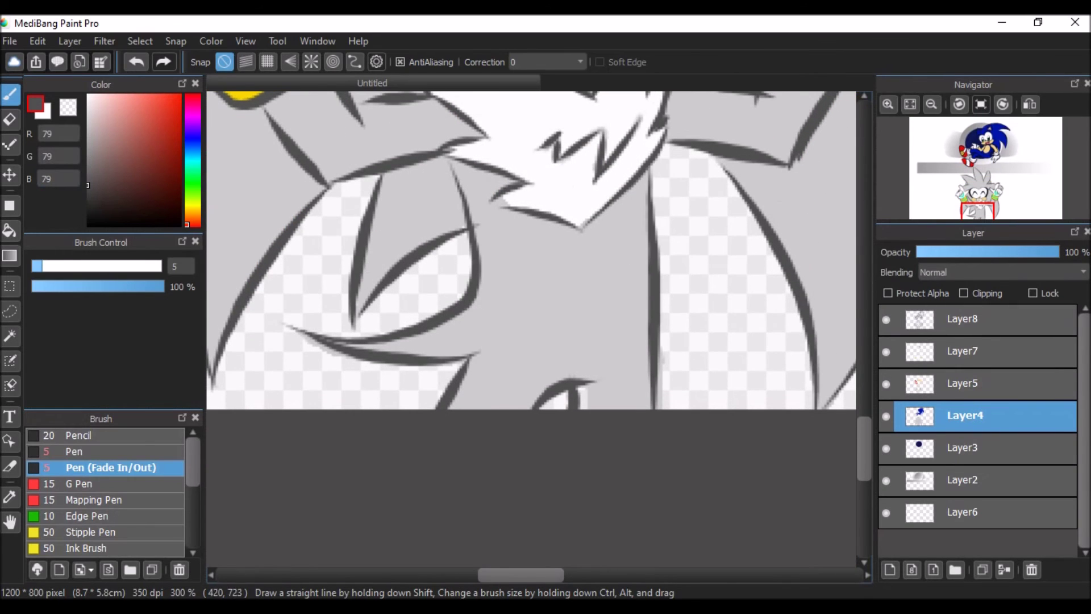
pyautogui.hotkey('ctrl', 'Up')
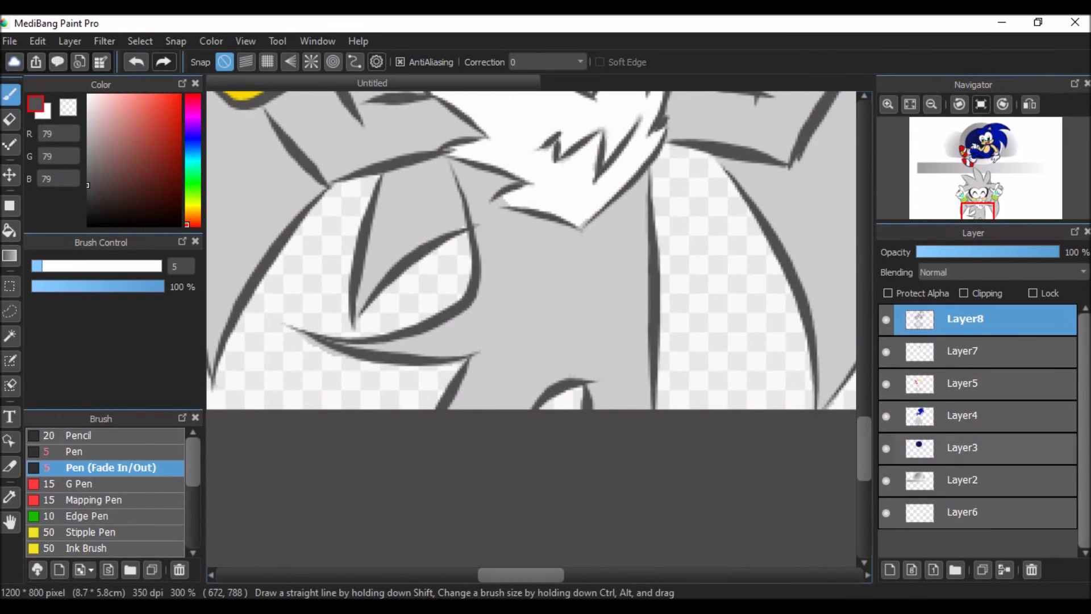
pyautogui.scroll(8, 531, 329)
pyautogui.scroll(-4, 531, 329)
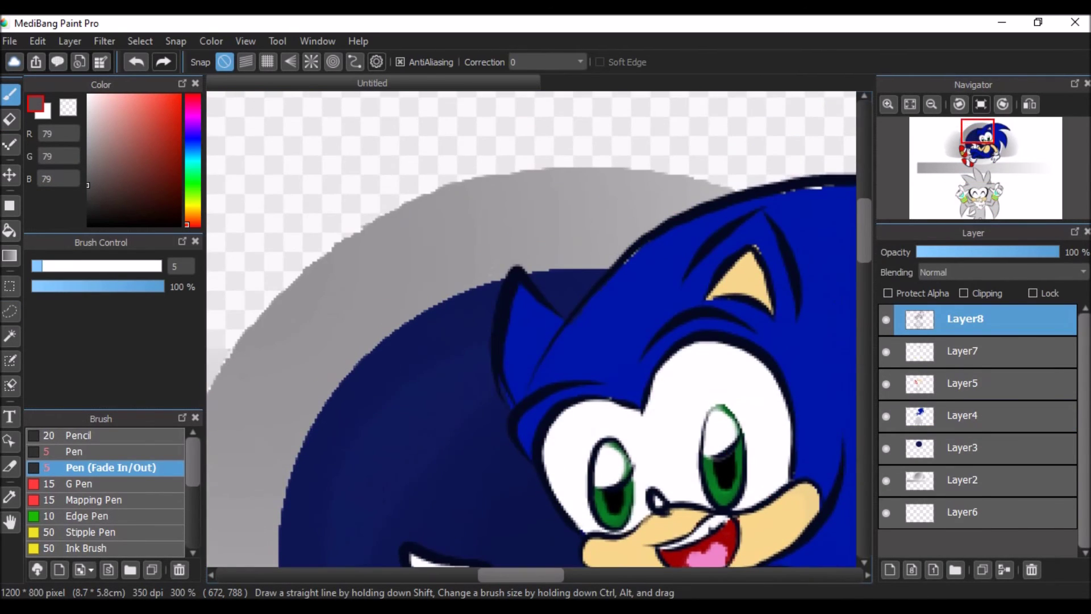
# Fill Layer6 with a circular foreground-to-background gradient from dark blue (RGB 0, 26, 96) to white behind the artwork
pyautogui.scroll(-5, 532, 329)
pyautogui.click(977, 511)
pyautogui.moveTo(187, 163); pyautogui.dragTo(186, 144)
pyautogui.click(931, 104)
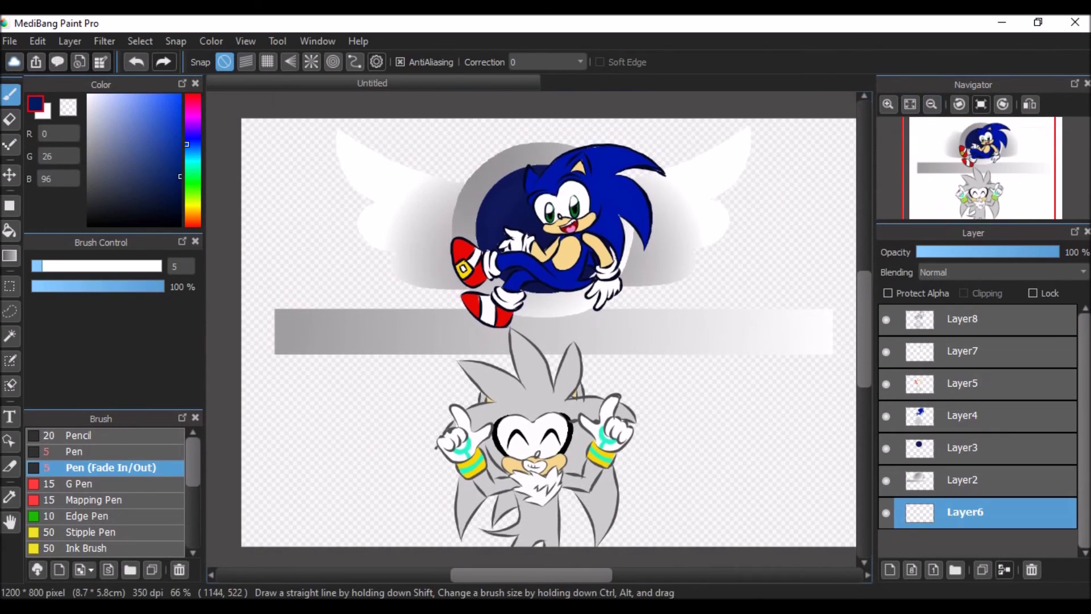
pyautogui.click(9, 255)
pyautogui.click(255, 62)
pyautogui.click(244, 77)
pyautogui.click(383, 62)
pyautogui.click(375, 76)
pyautogui.moveTo(548, 255); pyautogui.dragTo(698, 298)
pyautogui.moveTo(597, 301); pyautogui.dragTo(864, 99)
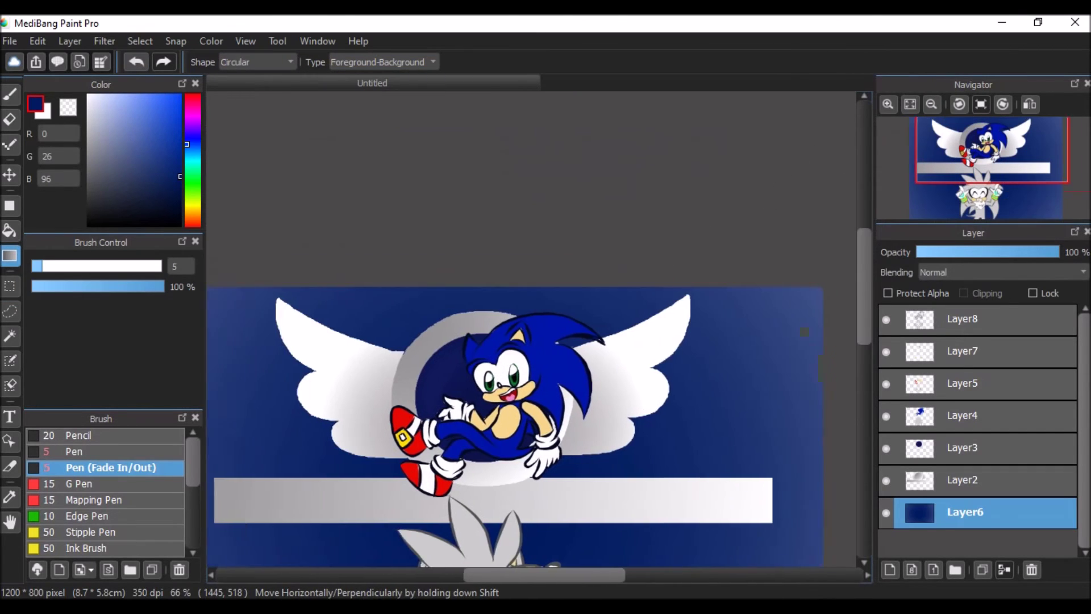
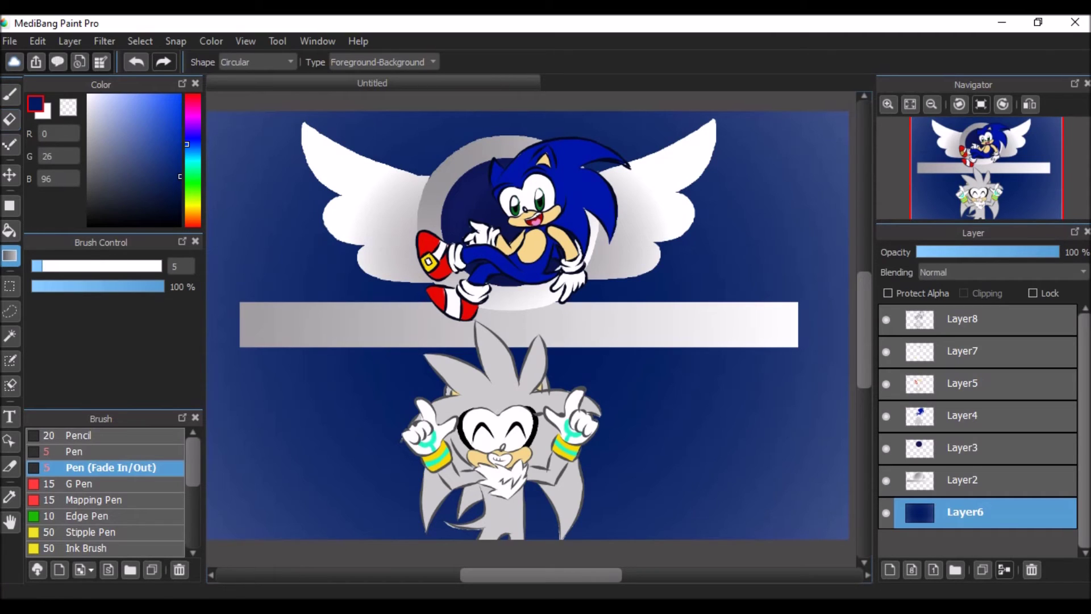
# On Layer2, outline the emblem ring's outer and inner edges in grey (RGB 96, 96, 96) at pen size 10
pyautogui.click(888, 104)
pyautogui.click(965, 479)
pyautogui.click(888, 104)
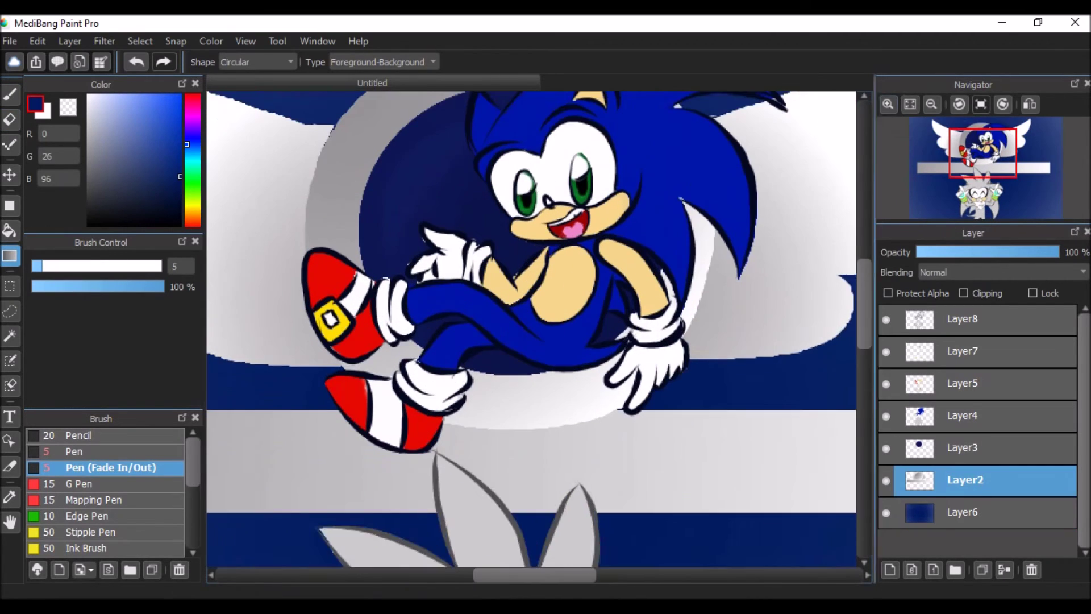
pyautogui.scroll(3, 215, 259)
pyautogui.keyDown('alt'); pyautogui.click(215, 259); pyautogui.keyUp('alt')
pyautogui.moveTo(594, 225); pyautogui.dragTo(625, 250)
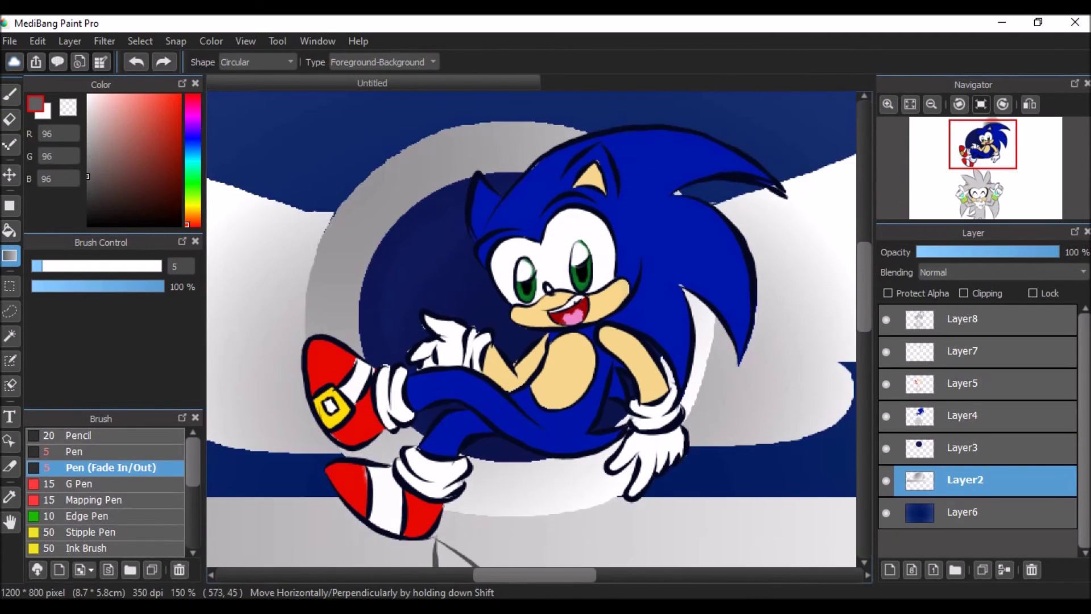
pyautogui.hotkey('ctrl', 'z')
pyautogui.press('b')
pyautogui.click(56, 266)
pyautogui.moveTo(597, 121); pyautogui.dragTo(310, 335)
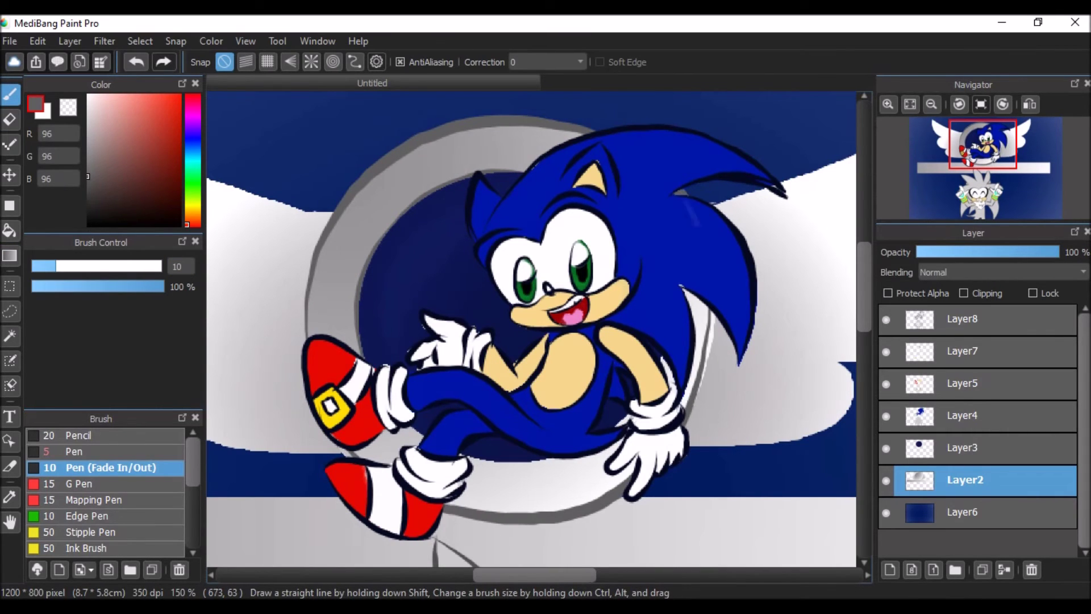
# Outline the feathered edges of both emblem wings in grey (RGB 96, 96, 96) at pen size 10
pyautogui.hscroll(-3, 532, 329)
pyautogui.hscroll(-5, 671, 547)
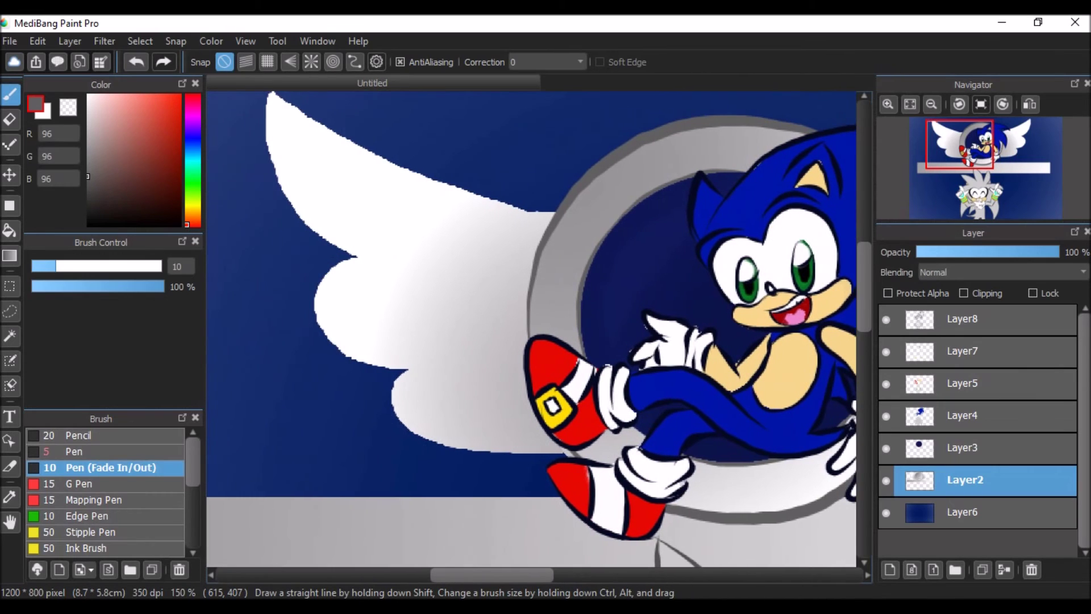
pyautogui.scroll(1, 830, 352)
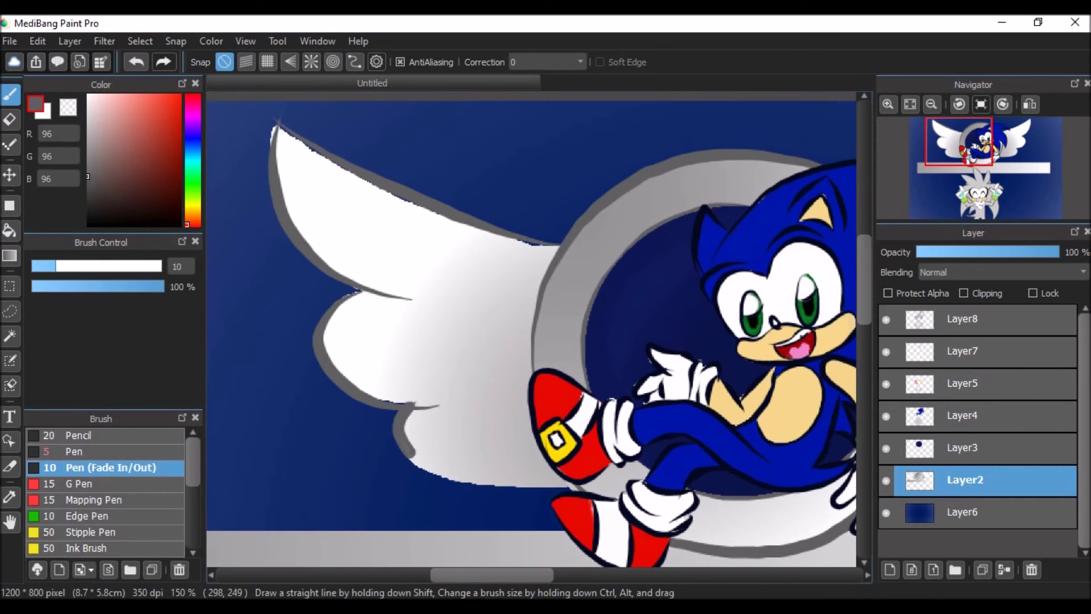
pyautogui.hscroll(14, 830, 352)
pyautogui.moveTo(814, 121)
pyautogui.mouseDown()
pyautogui.moveTo(742, 290)
pyautogui.moveTo(659, 397)
pyautogui.moveTo(686, 448)
pyautogui.mouseUp()
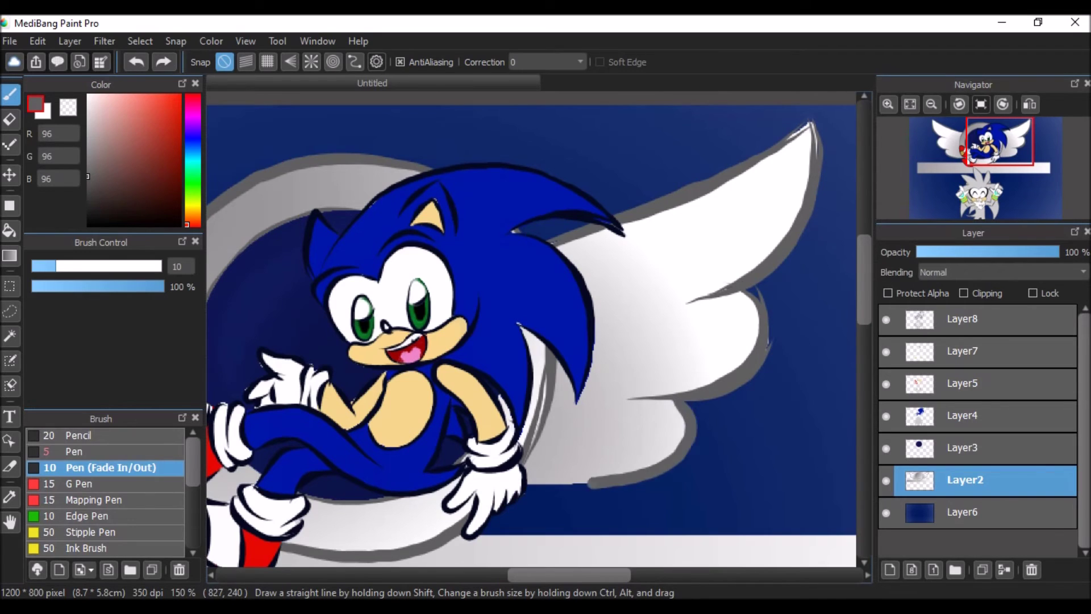
# Outline the horizontal bar's darker end and the upper edge up to the red shoe with straight grey lines at size 10
pyautogui.hscroll(-10, 532, 335)
pyautogui.scroll(-10, 531, 335)
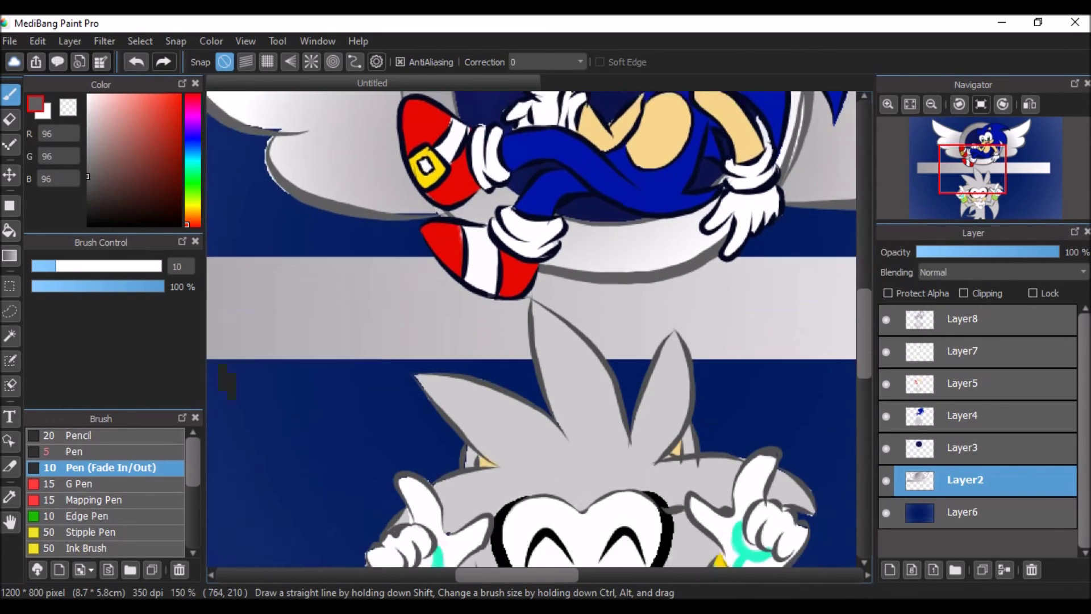
pyautogui.hscroll(-10, 532, 335)
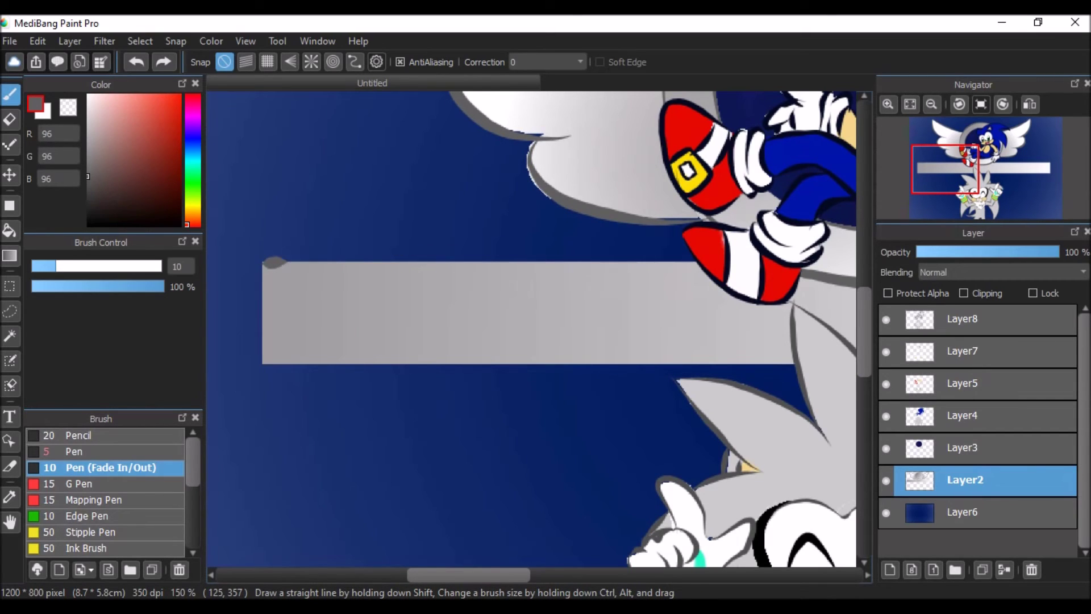
pyautogui.moveTo(262, 265); pyautogui.dragTo(480, 268)
pyautogui.keyDown('shift'); pyautogui.click(760, 265); pyautogui.keyUp('shift')
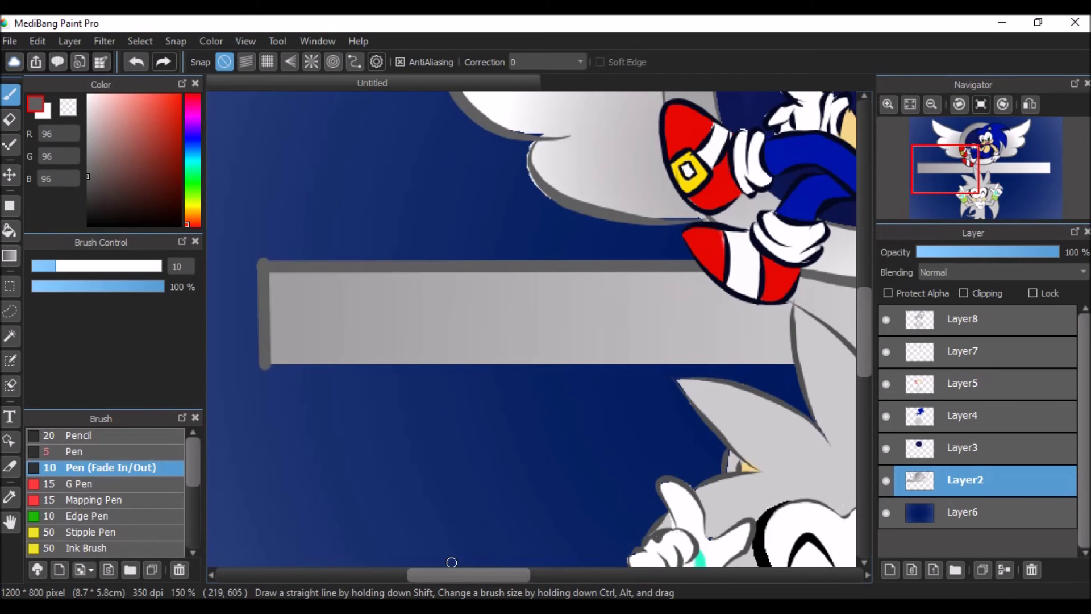
# Redraw Layer6's background as a circular gradient from dark blue (RGB 0, 26, 96) to white, starting just below the bar
pyautogui.hscroll(5, 718, 311)
pyautogui.scroll(-2, 718, 311)
pyautogui.scroll(-2, 717, 310)
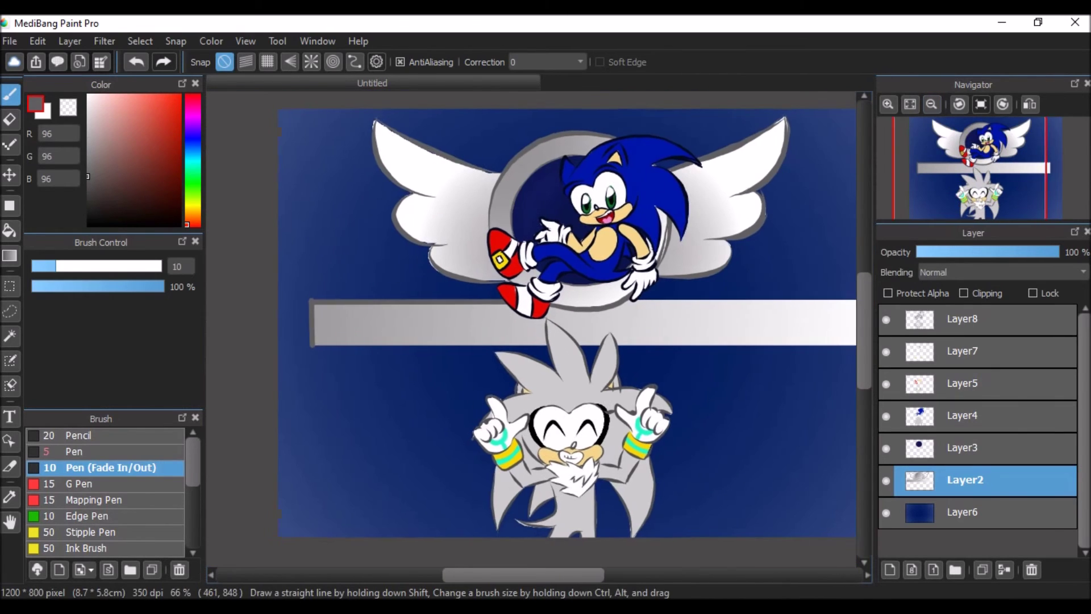
pyautogui.click(965, 512)
pyautogui.keyDown('alt'); pyautogui.click(520, 351); pyautogui.keyUp('alt')
pyautogui.press('g')
pyautogui.hscroll(-1, 682, 397)
pyautogui.moveTo(502, 388)
pyautogui.mouseDown()
pyautogui.moveTo(861, 99)
pyautogui.moveTo(817, 107)
pyautogui.mouseUp()
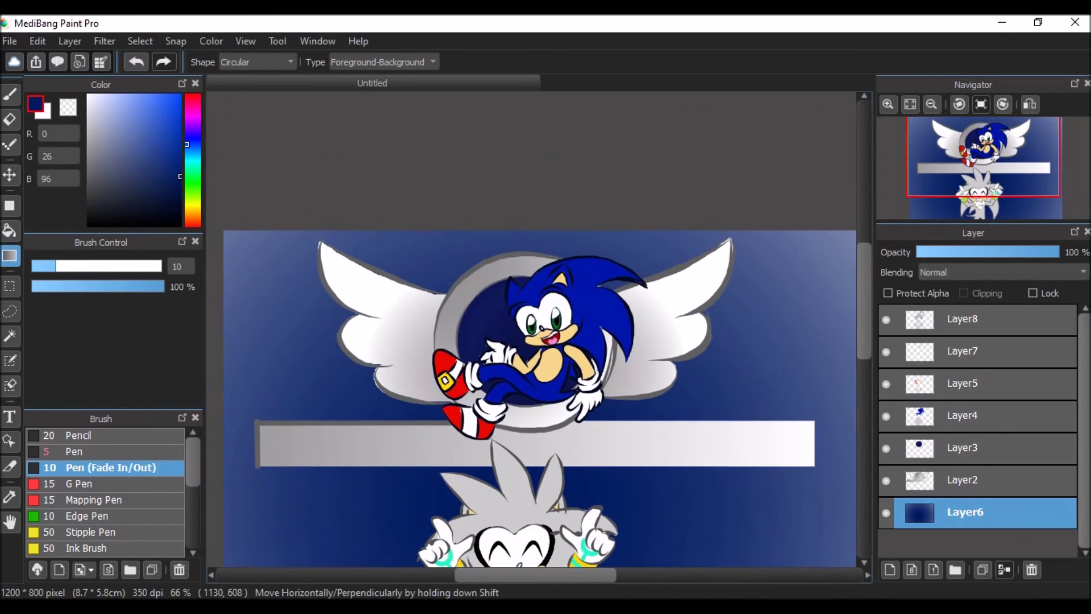
# On Layer2, outline the bar's remaining edges with straight grey lines (RGB 96, 96, 96) at pen size 10
pyautogui.scroll(-2, 540, 341)
pyautogui.press('b')
pyautogui.keyDown('alt'); pyautogui.click(261, 355); pyautogui.keyUp('alt')
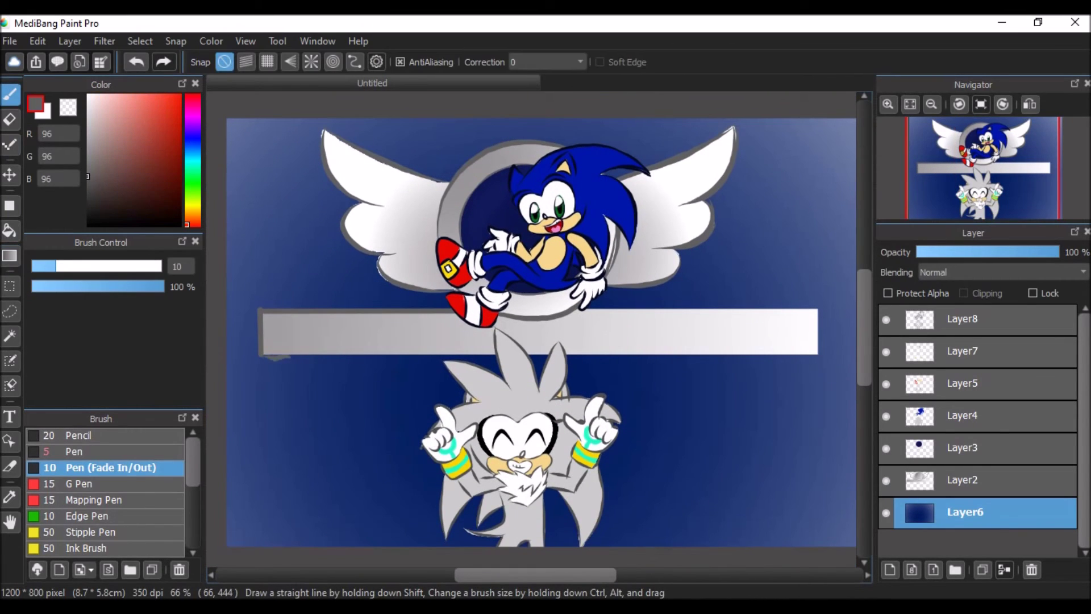
pyautogui.keyDown('ctrl'); pyautogui.keyDown('shift'); pyautogui.click(261, 355); pyautogui.keyUp('shift'); pyautogui.keyUp('ctrl')
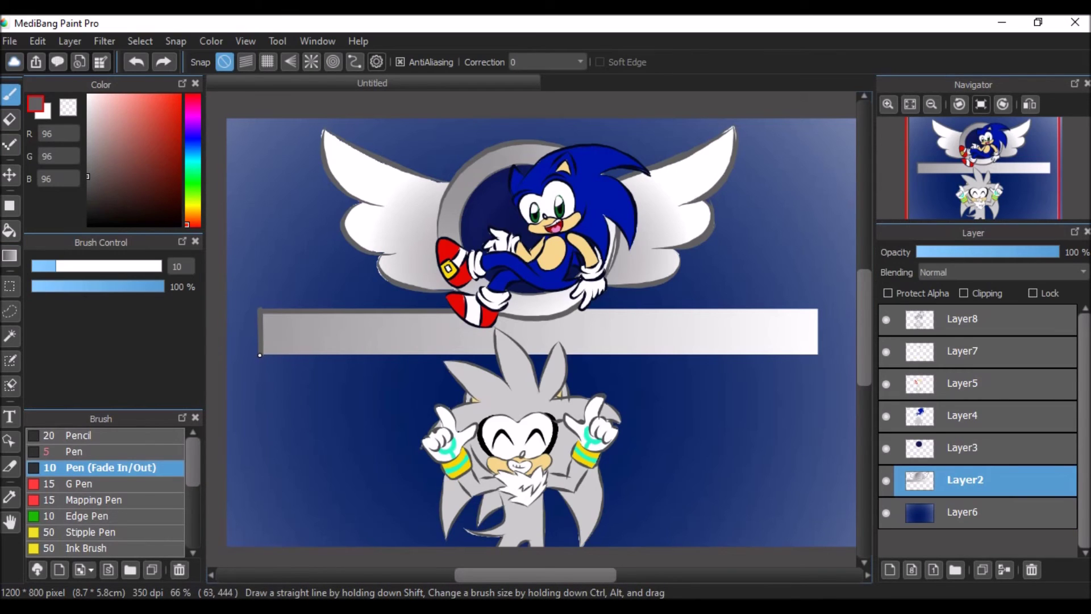
pyautogui.moveTo(259, 354); pyautogui.dragTo(349, 354)
pyautogui.moveTo(479, 355); pyautogui.dragTo(817, 355)
pyautogui.hotkey('ctrl', 'z')
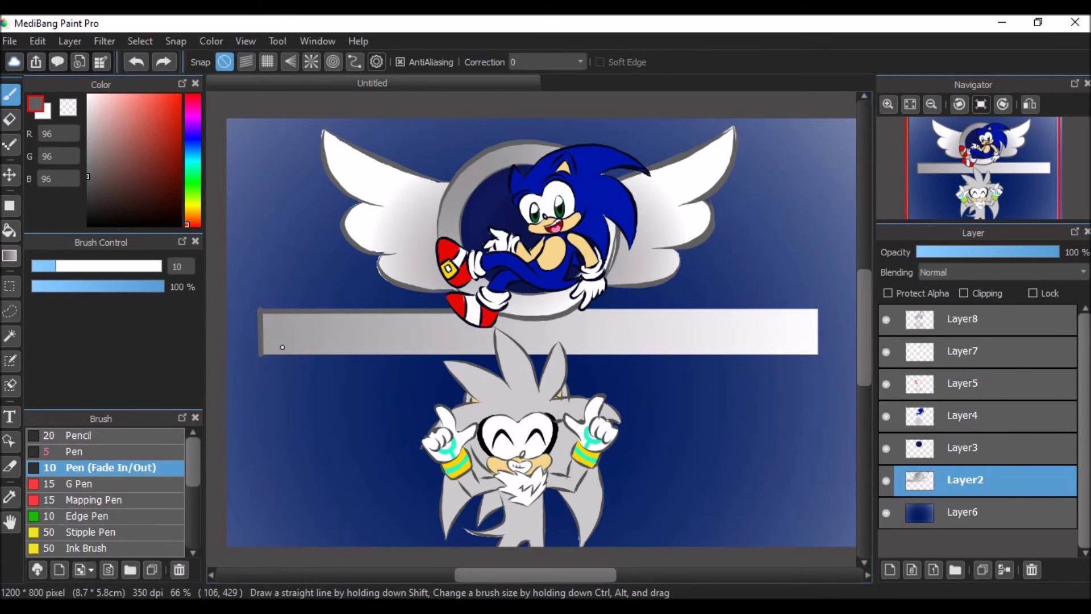
pyautogui.moveTo(262, 355)
pyautogui.mouseDown()
pyautogui.moveTo(622, 345)
pyautogui.moveTo(806, 353)
pyautogui.mouseUp()
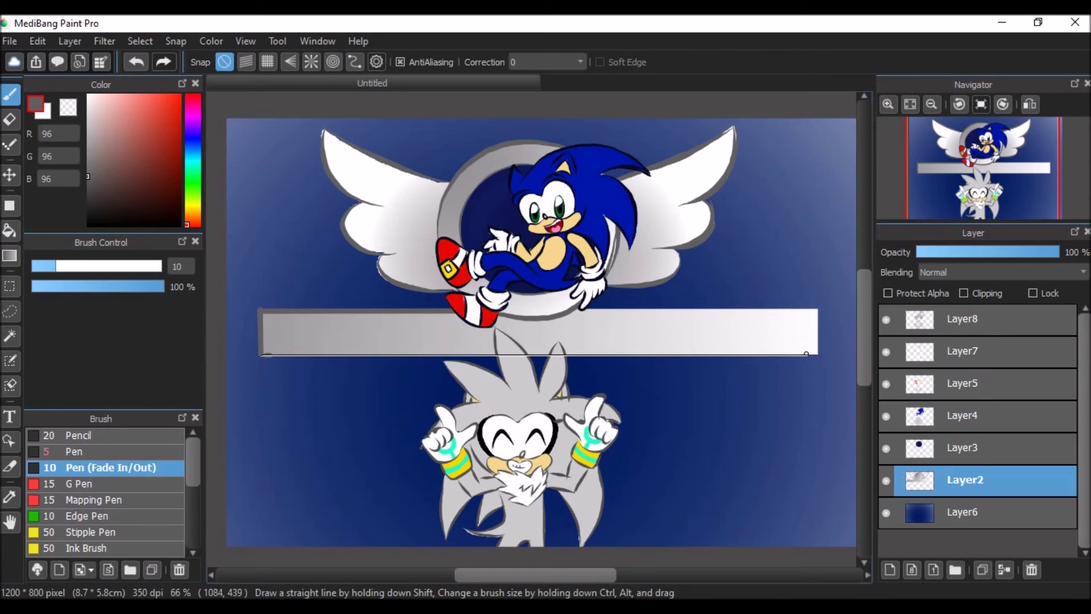
pyautogui.keyDown('shift'); pyautogui.click(259, 355); pyautogui.keyUp('shift')
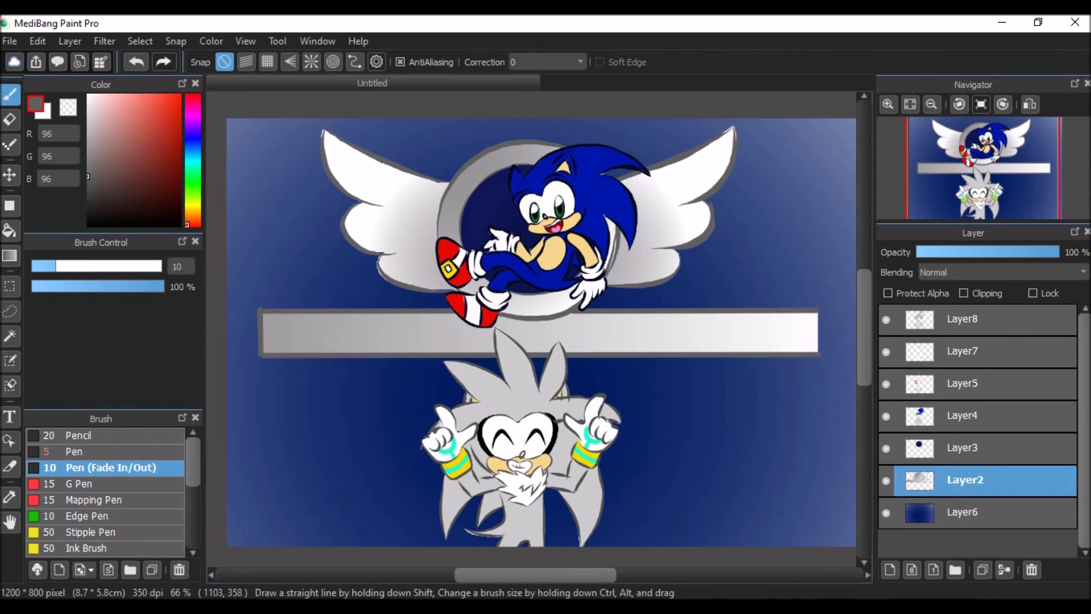
pyautogui.keyDown('shift'); pyautogui.click(816, 354); pyautogui.keyUp('shift')
# On Layer8, paint translucent turquoise (RGB 33, 249, 198) Watercolor(Wet) circles at size 167 over the grey figure's hands, with small size 21 dots around them
pyautogui.click(978, 318)
pyautogui.click(888, 104)
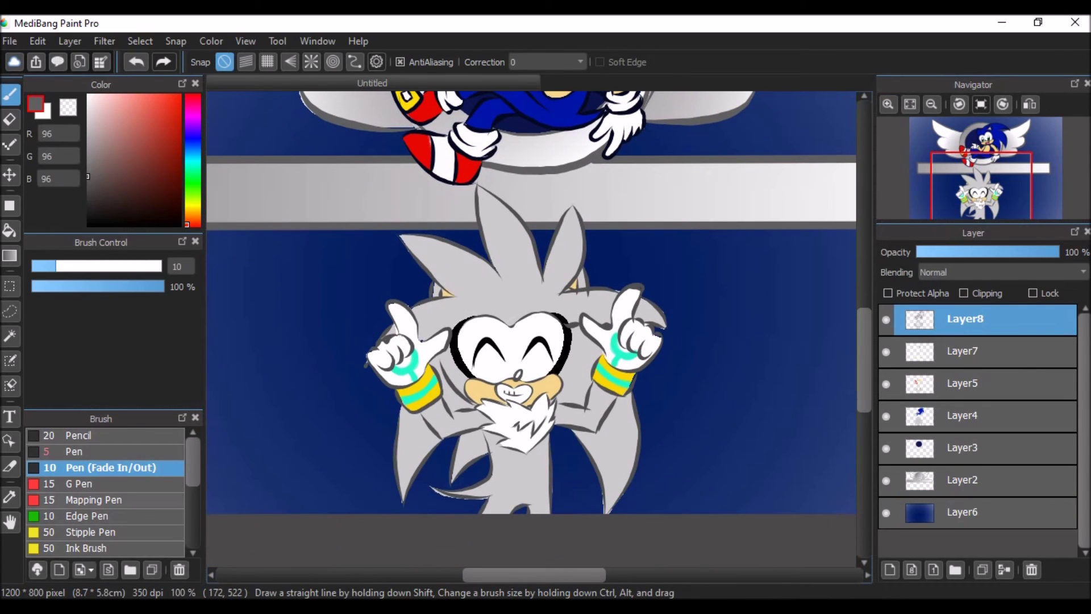
pyautogui.keyDown('alt'); pyautogui.click(409, 369); pyautogui.keyUp('alt')
pyautogui.scroll(-2, 108, 489)
pyautogui.click(108, 479)
pyautogui.moveTo(397, 352); pyautogui.dragTo(394, 329)
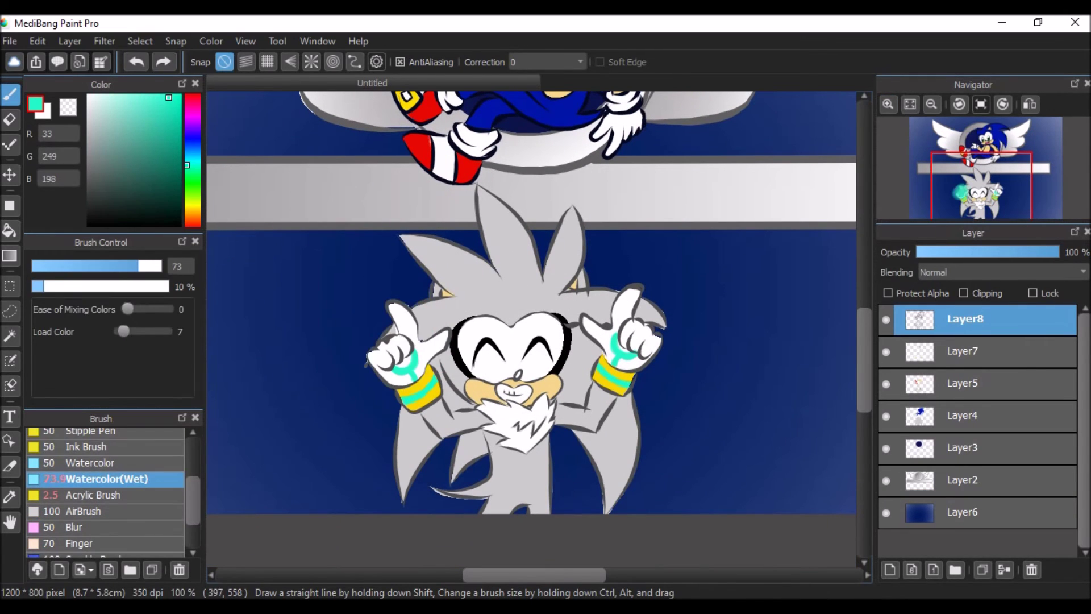
pyautogui.click(403, 343)
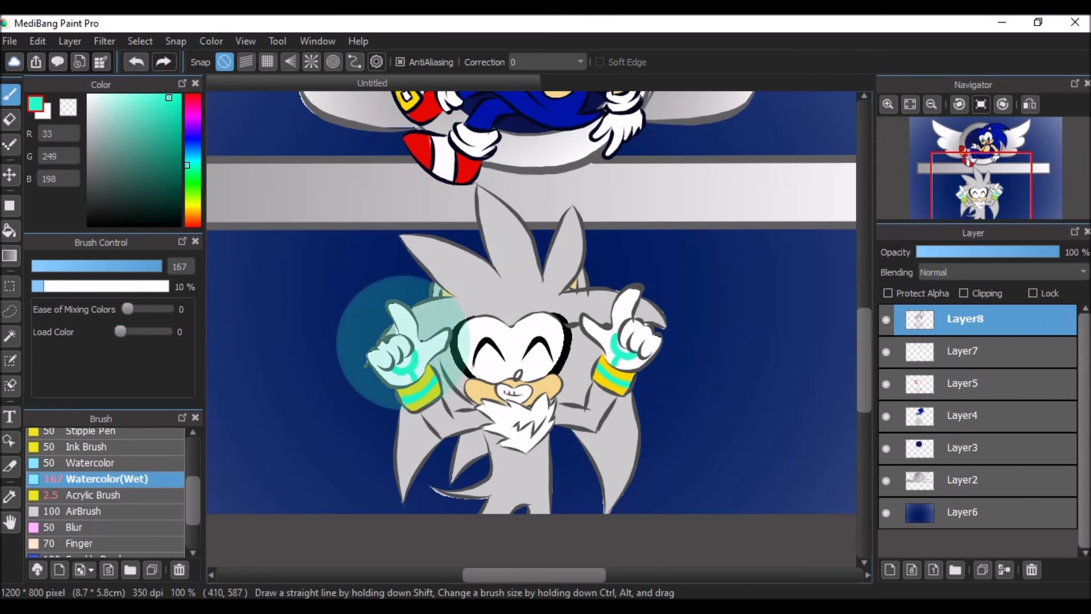
pyautogui.click(630, 333)
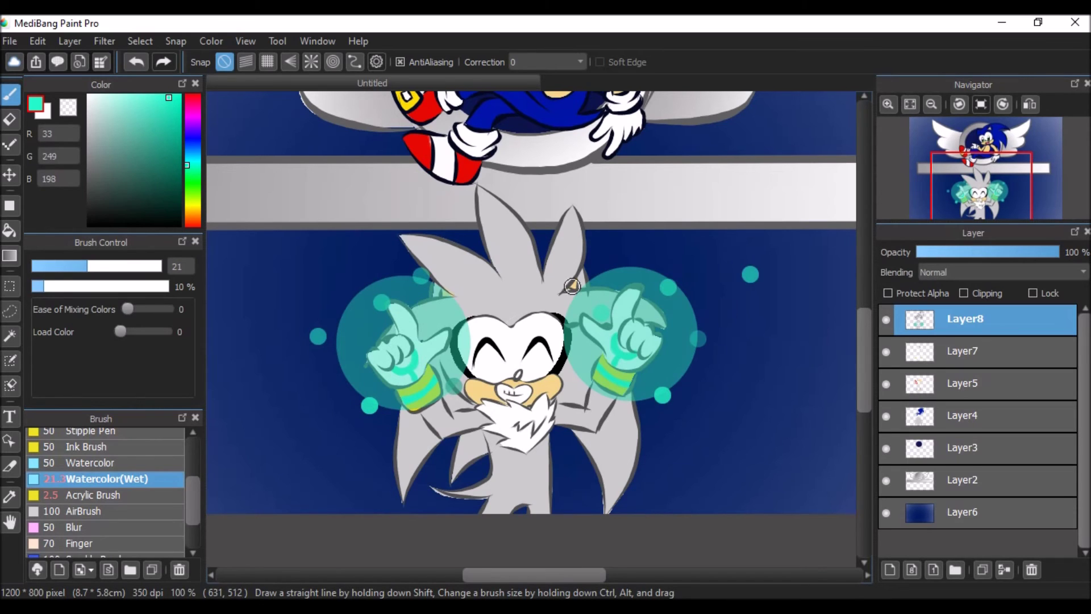
# Add a layer above Layer6 and paint a light turquoise (RGB 98, 255, 220) glow behind figures, emblem and bar with Watercolor(Wet) at size 125
pyautogui.click(966, 511)
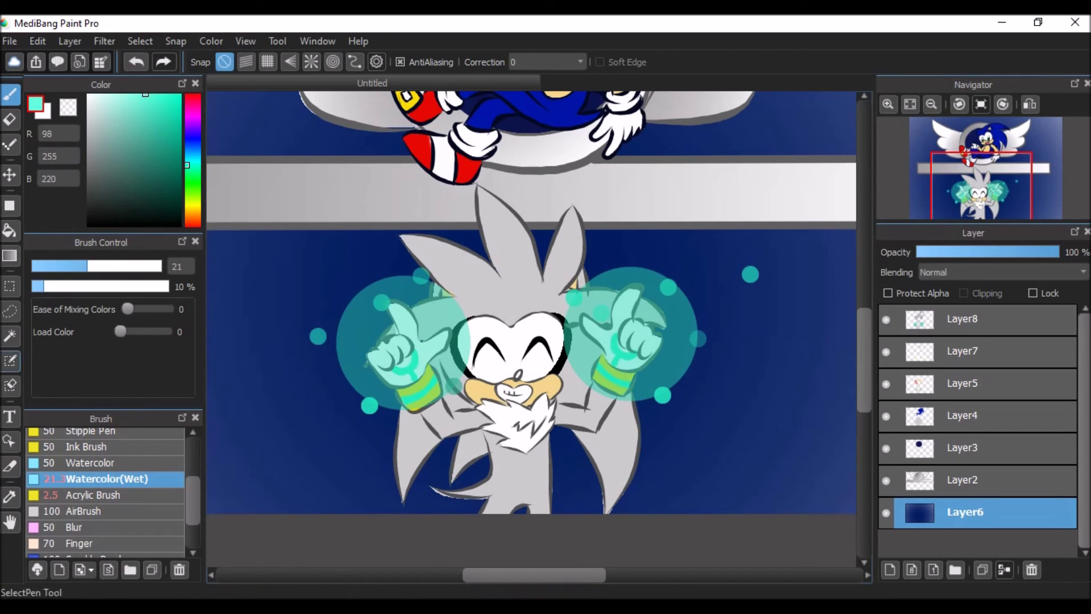
pyautogui.moveTo(87, 266); pyautogui.dragTo(158, 266)
pyautogui.moveTo(267, 295); pyautogui.dragTo(267, 397)
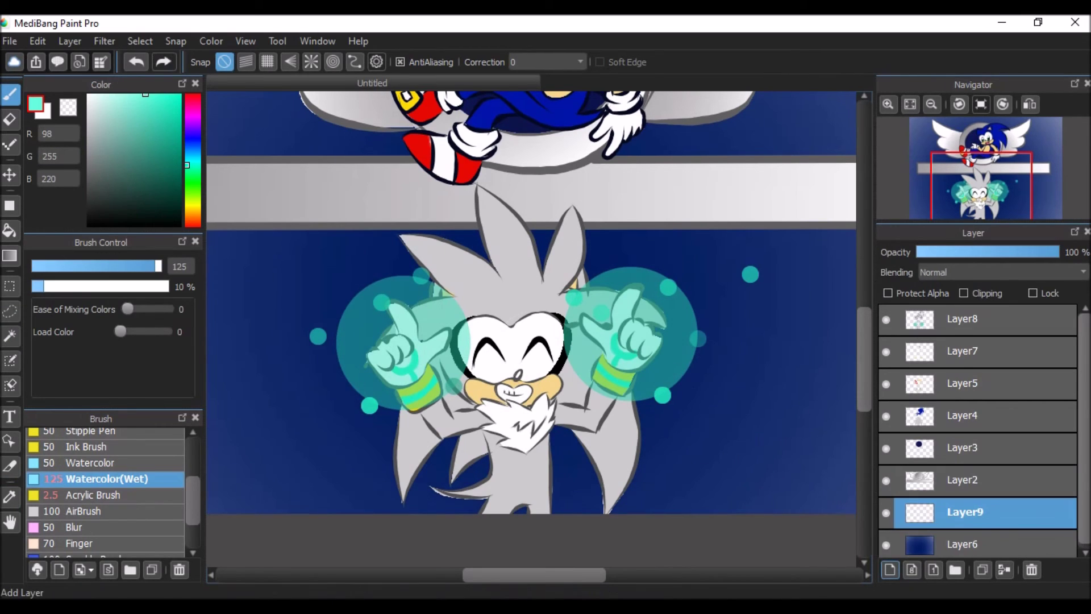
pyautogui.click(889, 569)
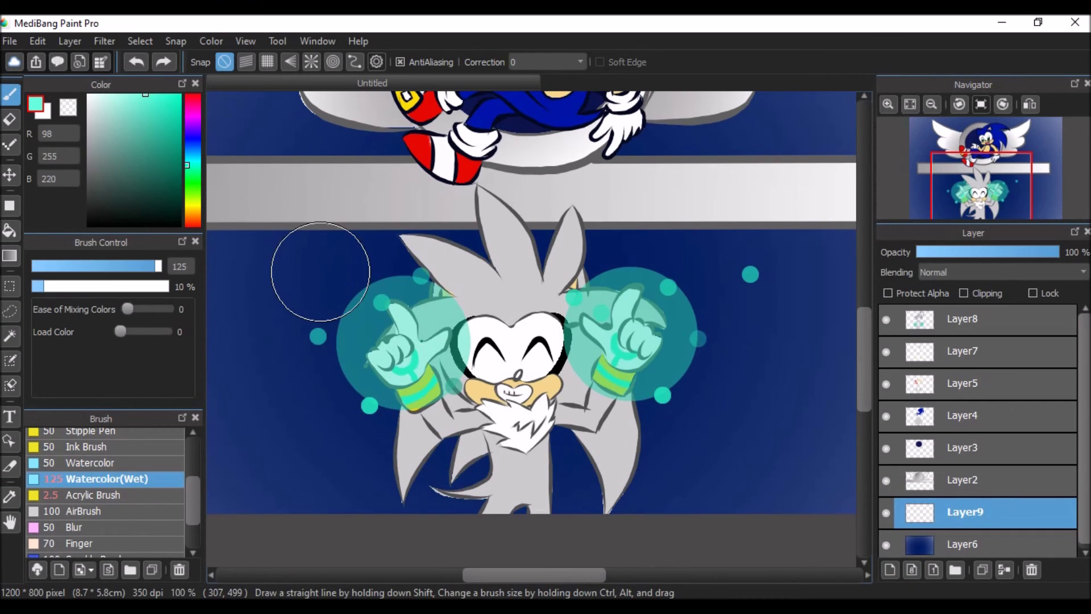
pyautogui.moveTo(321, 271)
pyautogui.mouseDown()
pyautogui.moveTo(671, 340)
pyautogui.moveTo(421, 341)
pyautogui.moveTo(471, 536)
pyautogui.moveTo(550, 535)
pyautogui.mouseUp()
pyautogui.moveTo(318, 455)
pyautogui.mouseDown()
pyautogui.moveTo(512, 318)
pyautogui.moveTo(409, 148)
pyautogui.mouseUp()
pyautogui.moveTo(625, 341); pyautogui.dragTo(307, 341)
pyautogui.moveTo(739, 295); pyautogui.dragTo(549, 479)
pyautogui.moveTo(682, 341); pyautogui.dragTo(779, 426)
pyautogui.moveTo(318, 216)
pyautogui.mouseDown()
pyautogui.moveTo(636, 193)
pyautogui.moveTo(653, 409)
pyautogui.mouseUp()
pyautogui.scroll(-5, 224, 240)
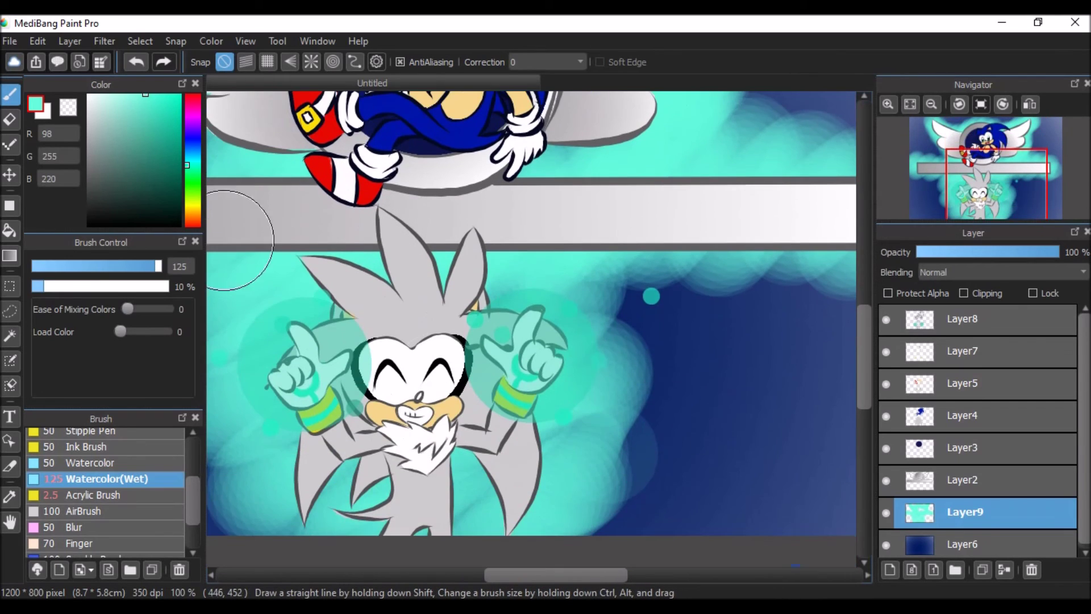
# Scatter pale sparkles (RGB 223, 255, 247) across the glow and the blue background on Layer9 with the Sparkle Brush at size 100
pyautogui.scroll(-1, 105, 489)
pyautogui.click(88, 527)
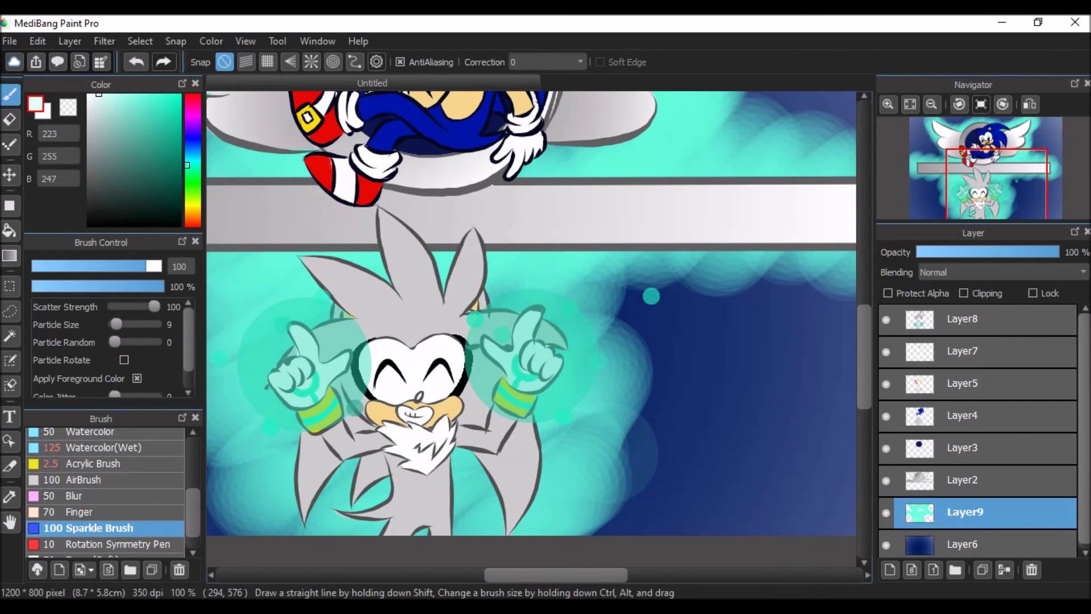
pyautogui.scroll(-2, 369, 254)
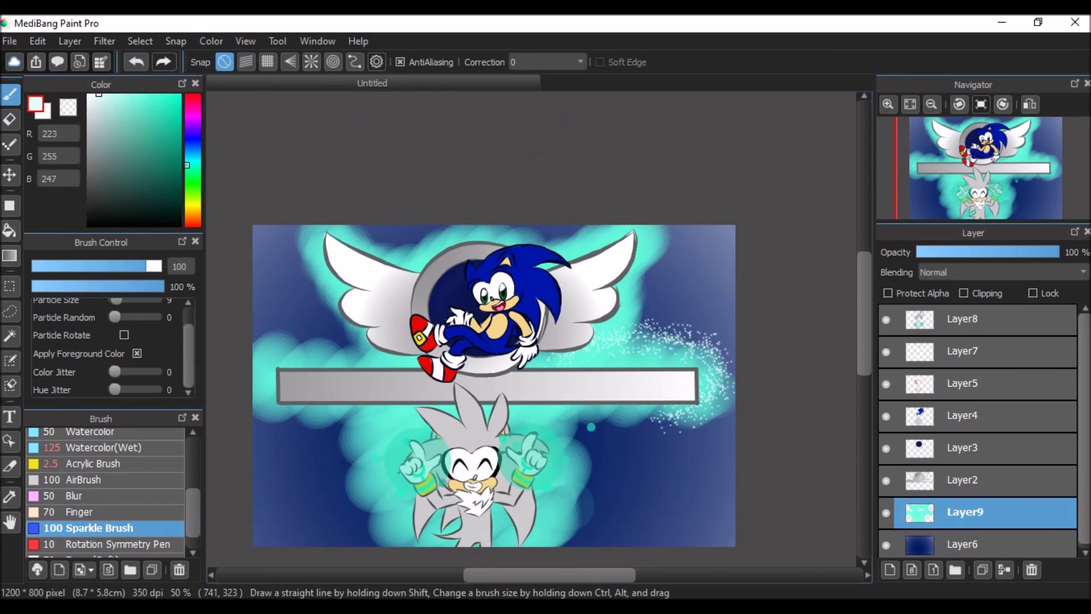
pyautogui.moveTo(417, 266)
pyautogui.mouseDown()
pyautogui.moveTo(569, 406)
pyautogui.moveTo(721, 512)
pyautogui.moveTo(309, 356)
pyautogui.moveTo(269, 205)
pyautogui.mouseUp()
pyautogui.moveTo(591, 429); pyautogui.dragTo(725, 486)
# Add a layer above Layer2 at 43% opacity and tint the bar turquoise (RGB 64, 224, 193) with the Watercolor(Wet) brush at size 96
pyautogui.click(966, 480)
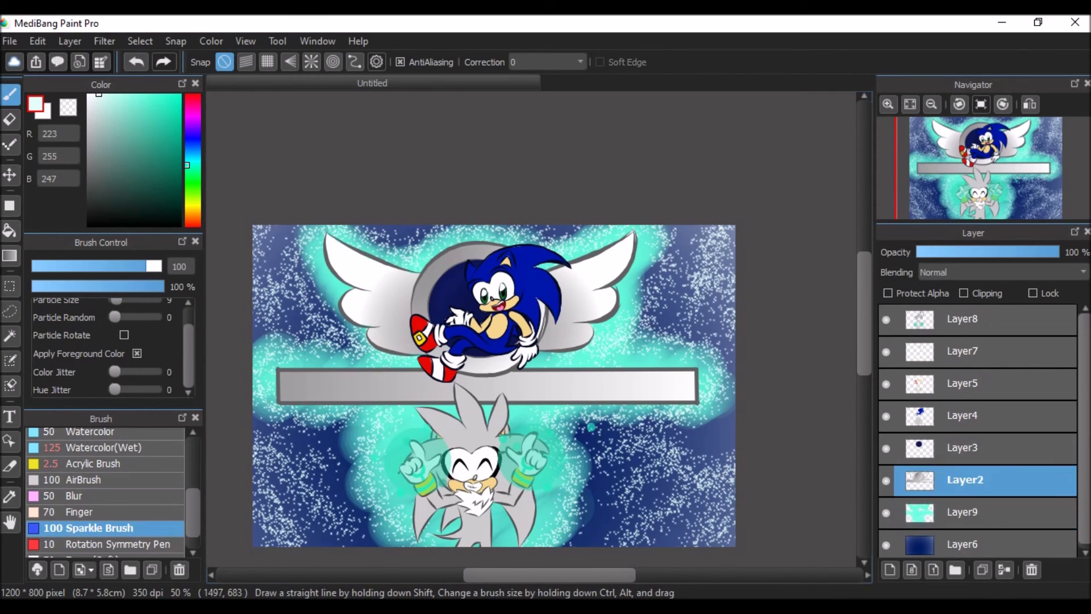
pyautogui.click(890, 569)
pyautogui.click(980, 252)
pyautogui.keyDown('alt'); pyautogui.click(404, 445); pyautogui.keyUp('alt')
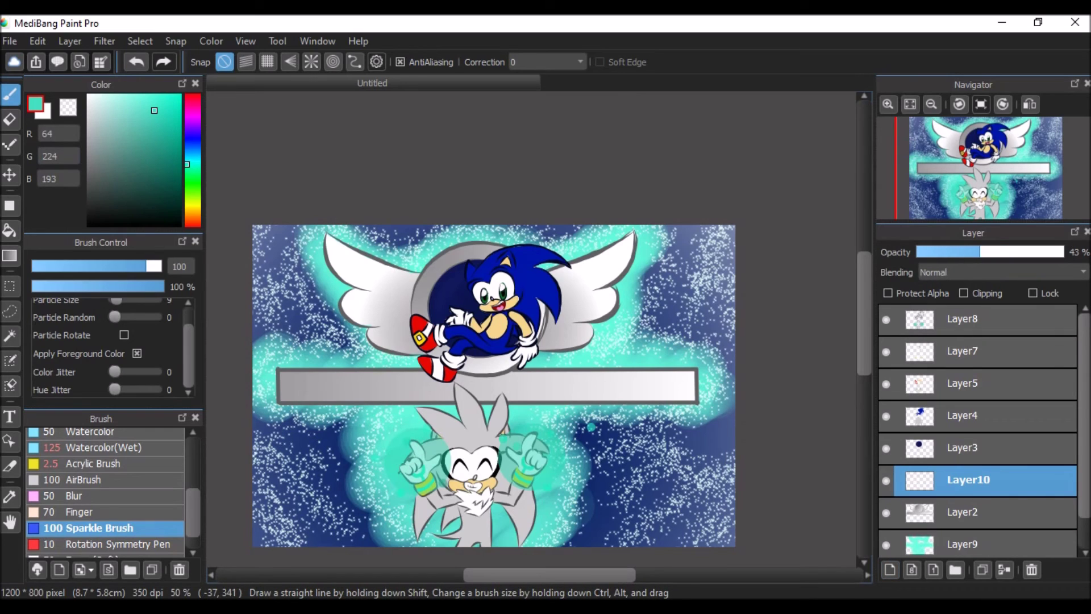
pyautogui.click(102, 447)
pyautogui.moveTo(690, 387); pyautogui.dragTo(282, 385)
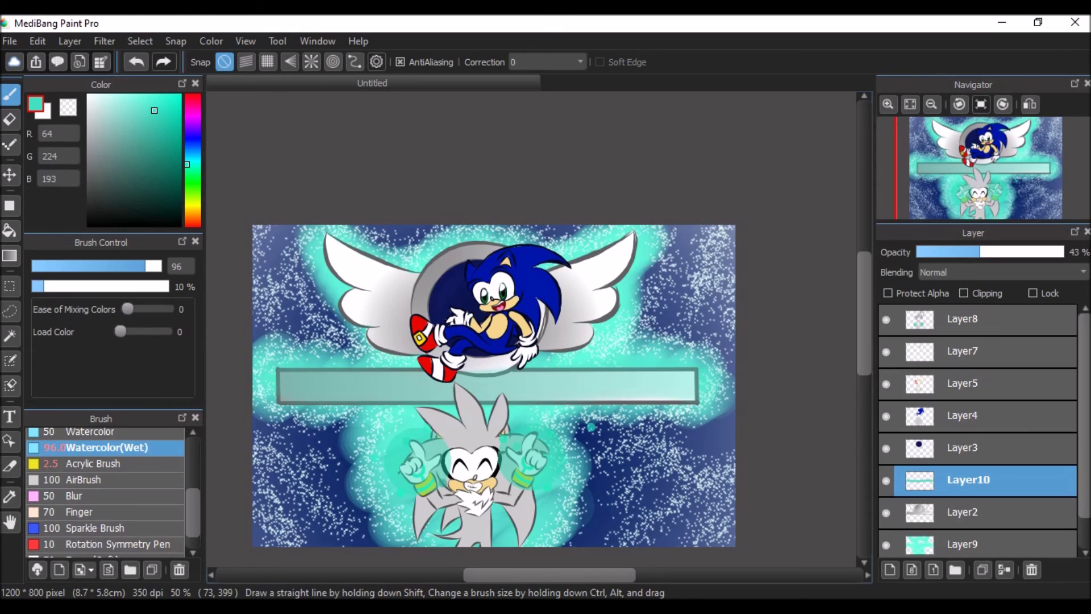
# Start a text for the bar with cloud text rendering turned off and the text colour set to white
pyautogui.scroll(1, 494, 386)
pyautogui.press('t')
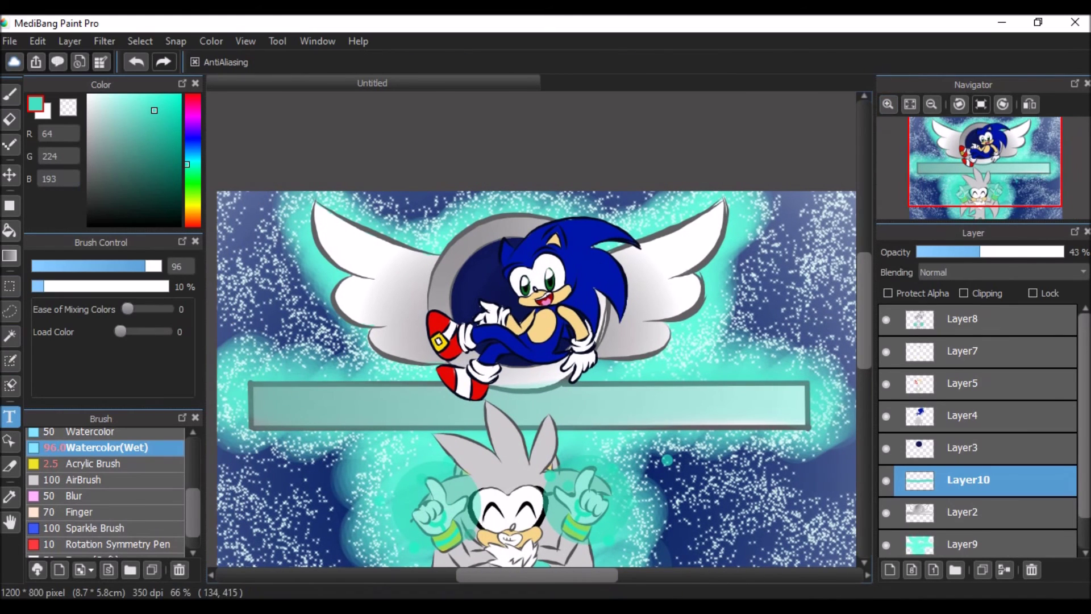
pyautogui.click(250, 436)
pyautogui.scroll(3, 247, 295)
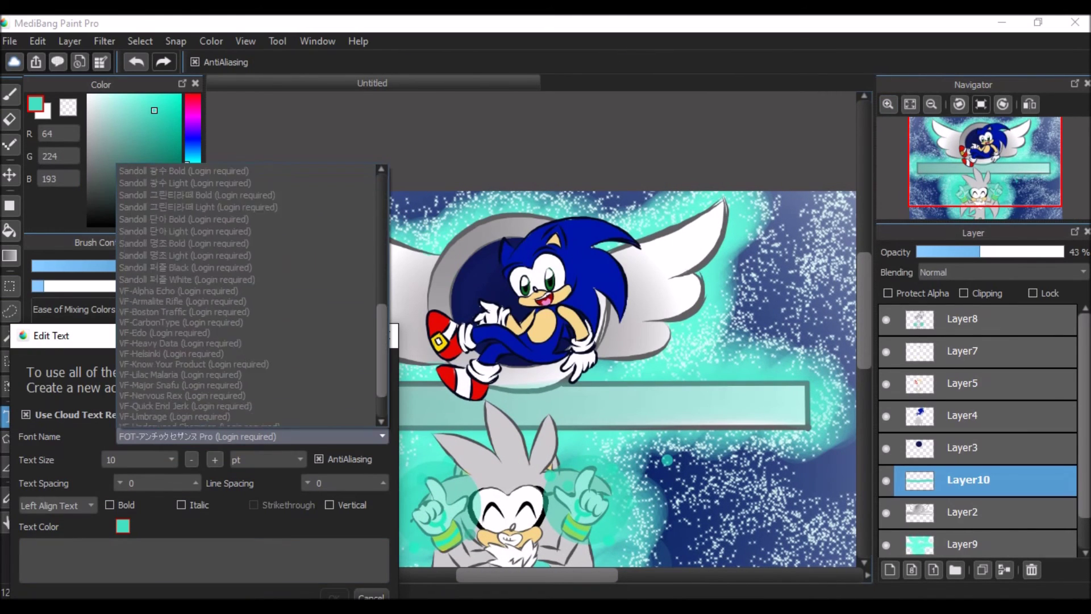
pyautogui.scroll(-1, 247, 415)
pyautogui.click(247, 415)
pyautogui.click(26, 414)
pyautogui.click(210, 386)
pyautogui.click(105, 476)
pyautogui.click(484, 275)
pyautogui.click(723, 451)
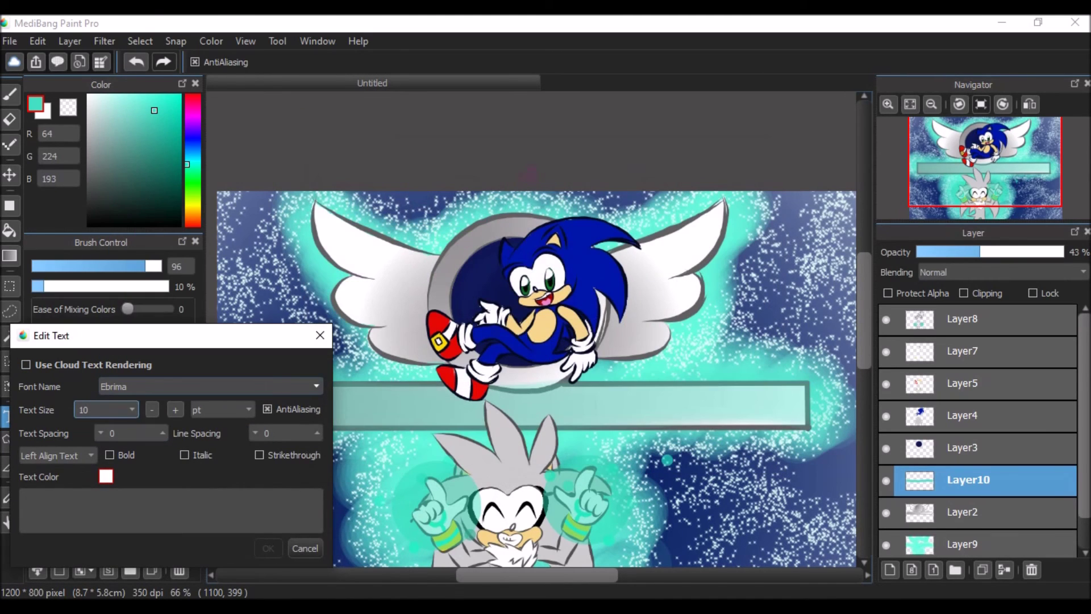
# Try to add the text "HAPPY 25TH ANNIVERSARY!" to the bar in bold italic Bradley Hand ITC
pyautogui.click(210, 386)
pyautogui.scroll(-20, 207, 244)
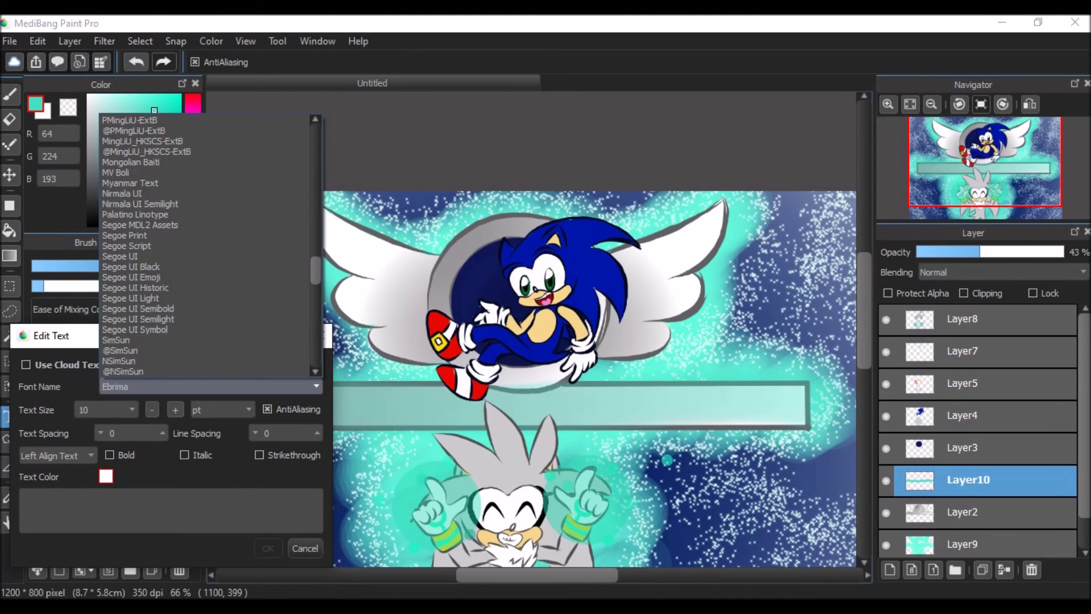
pyautogui.scroll(-8, 207, 244)
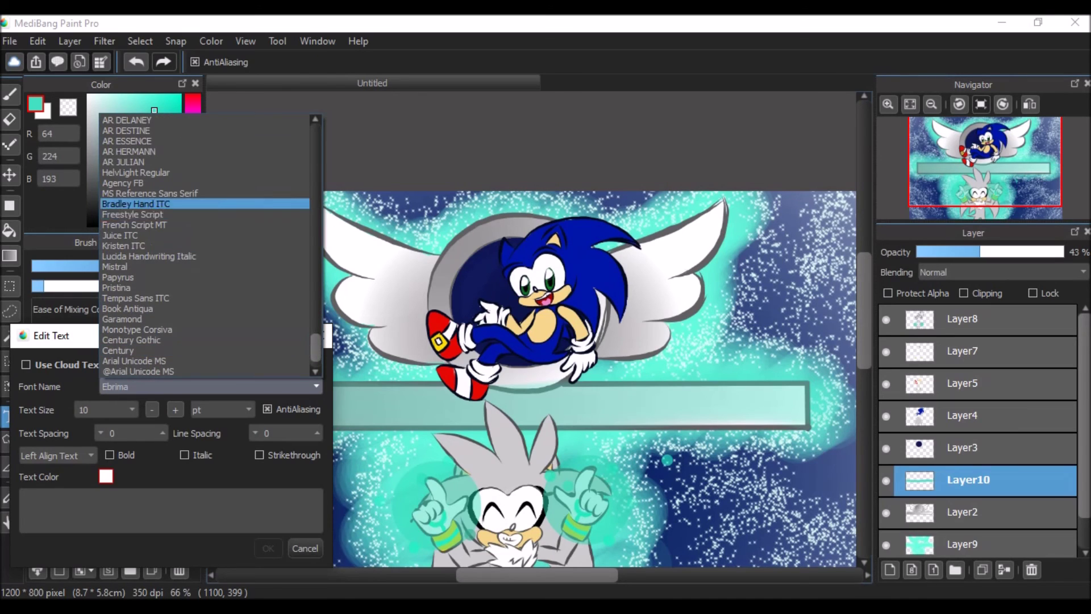
pyautogui.click(135, 204)
pyautogui.write('HPP')
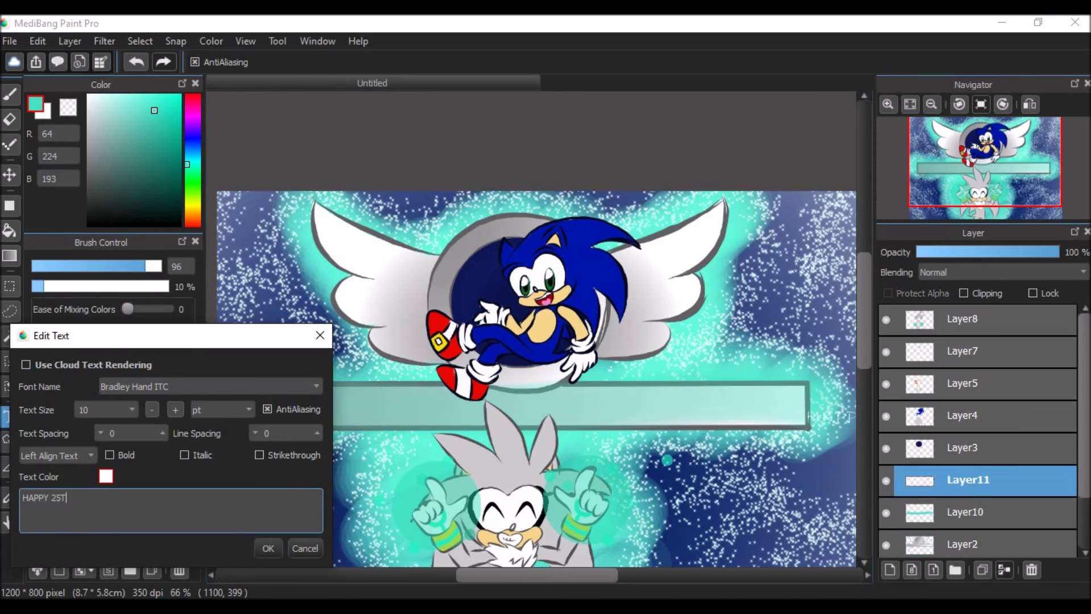
pyautogui.click(184, 454)
pyautogui.click(57, 454)
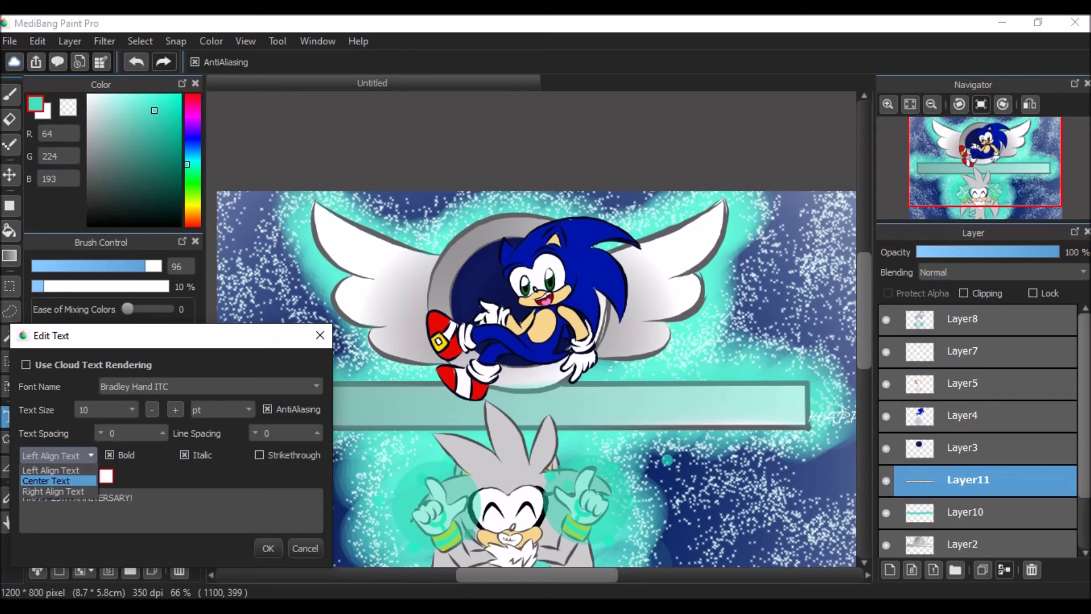
pyautogui.click(57, 465)
pyautogui.click(268, 548)
pyautogui.click(444, 416)
pyautogui.press('Escape')
pyautogui.hscroll(2, 848, 488)
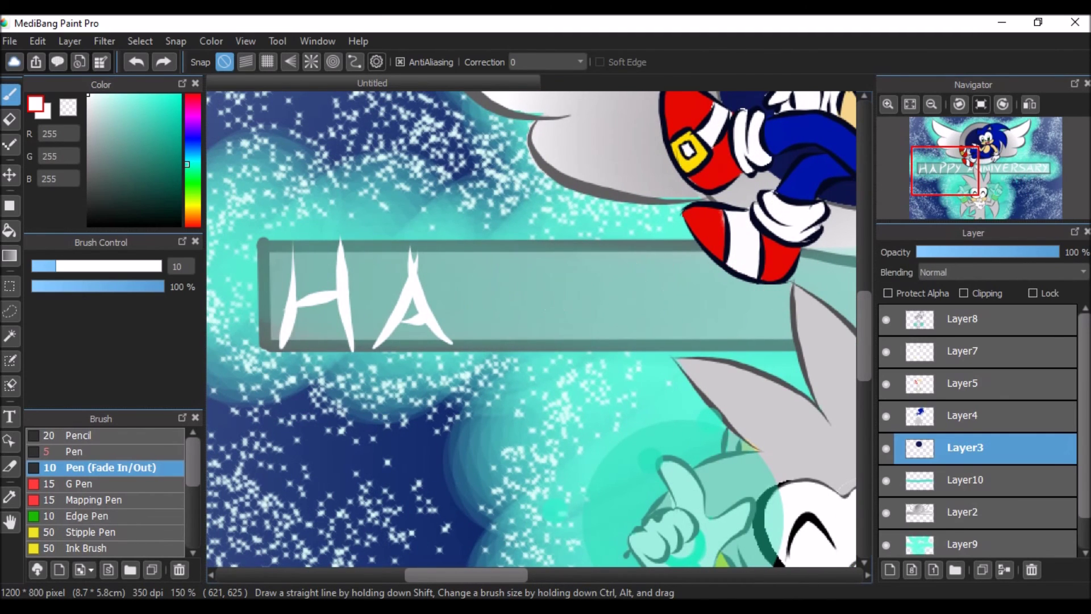
# Enter "HAPPY 25TH ANNIVERSARY!" as a new white text across the bar in bold italic at 18 pt
pyautogui.write('24')
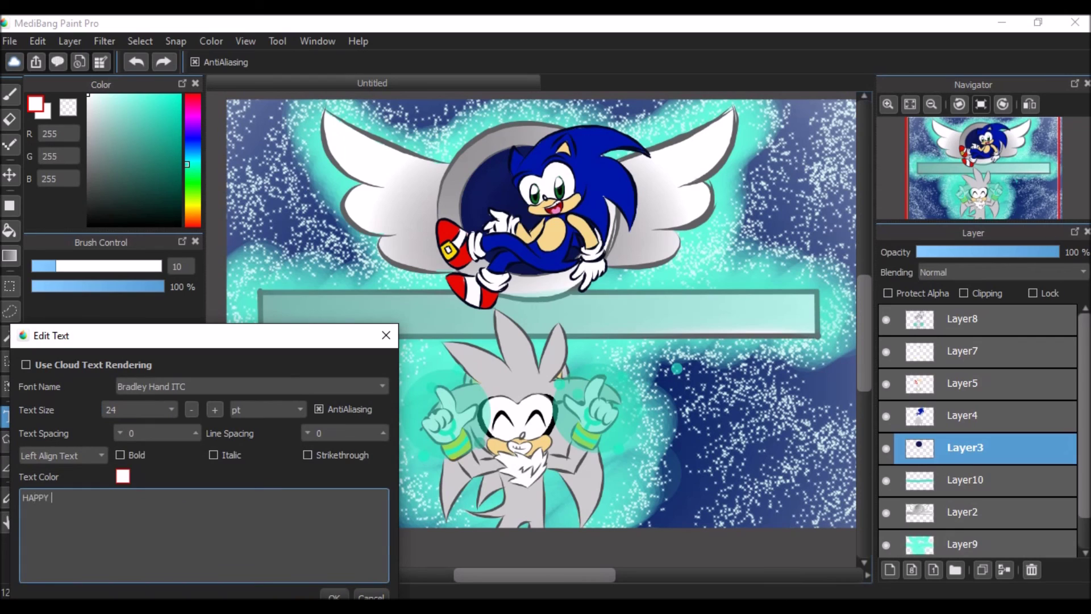
pyautogui.write('25TH ANNIVERSARY!')
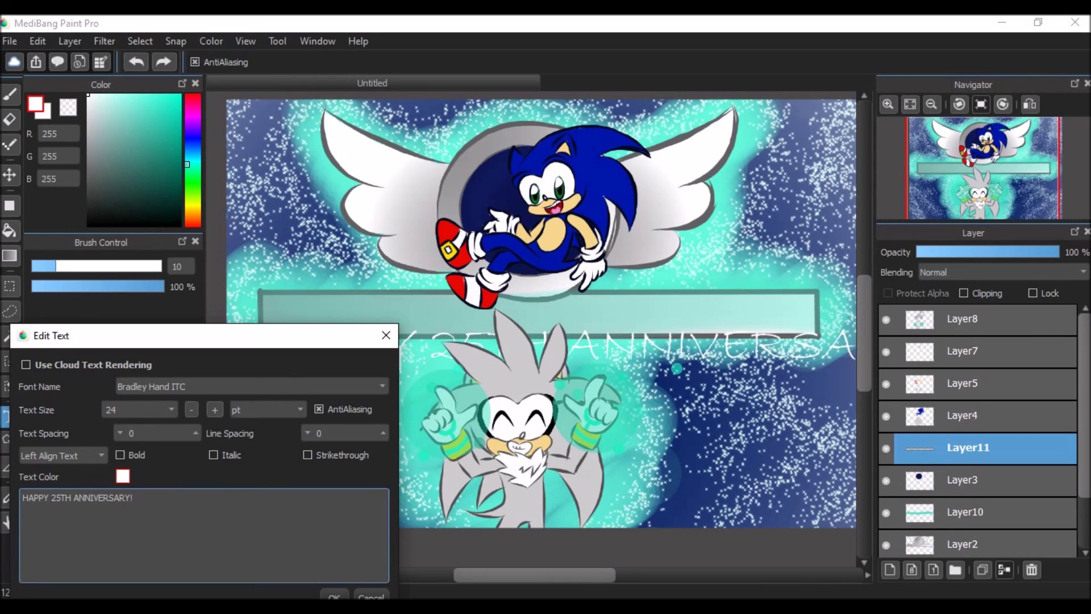
pyautogui.write('18')
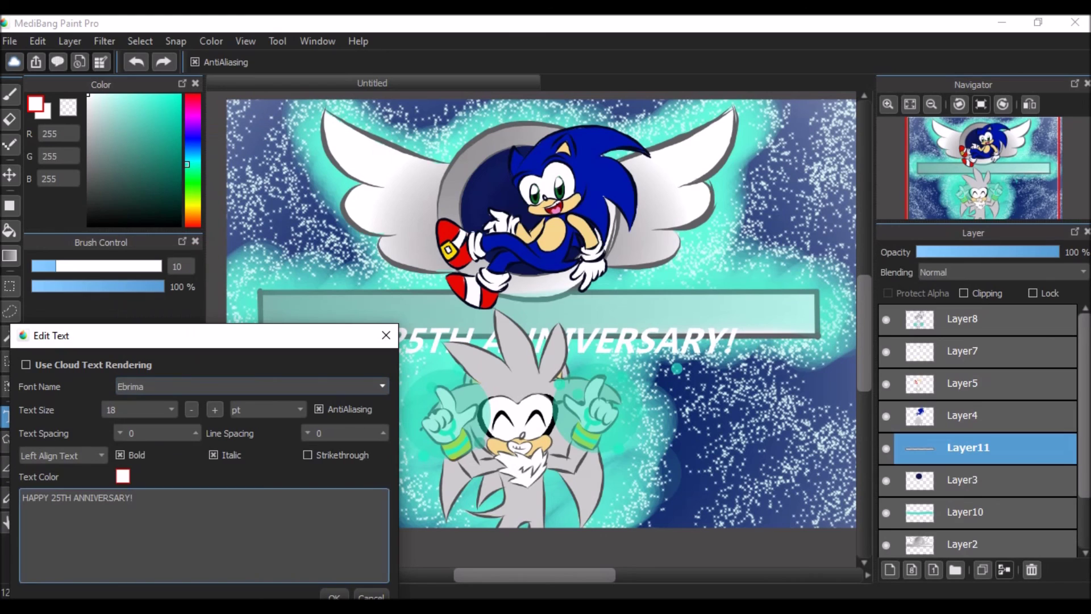
# Set the anniversary text's font to Lucida Handwriting Italic and place it on the canvas
pyautogui.click(250, 386)
pyautogui.scroll(-10, 250, 244)
pyautogui.scroll(-12, 250, 244)
pyautogui.click(170, 348)
pyautogui.click(250, 386)
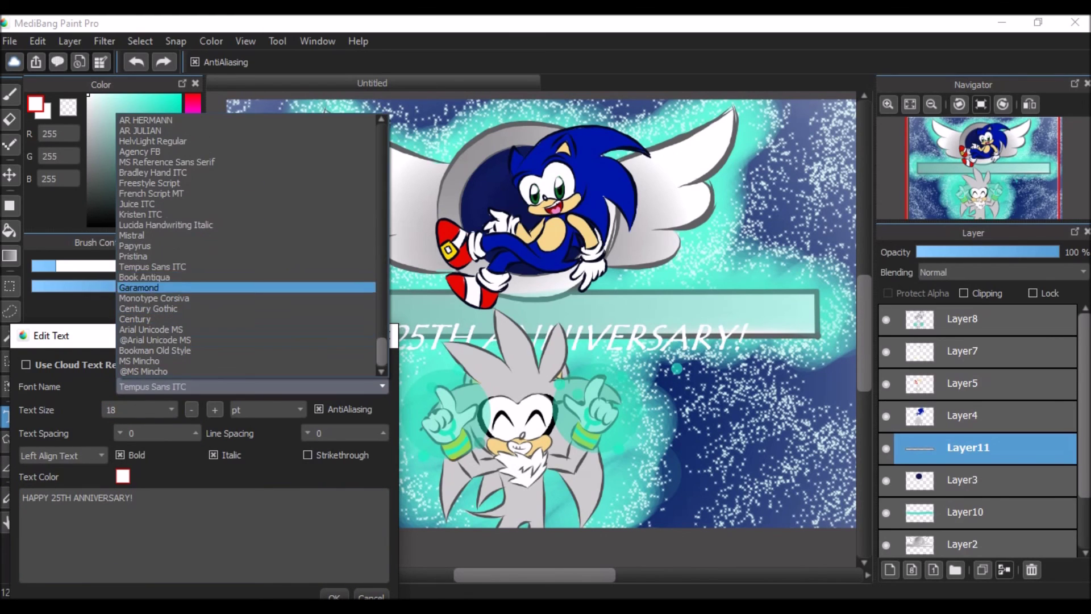
pyautogui.click(165, 225)
pyautogui.click(334, 596)
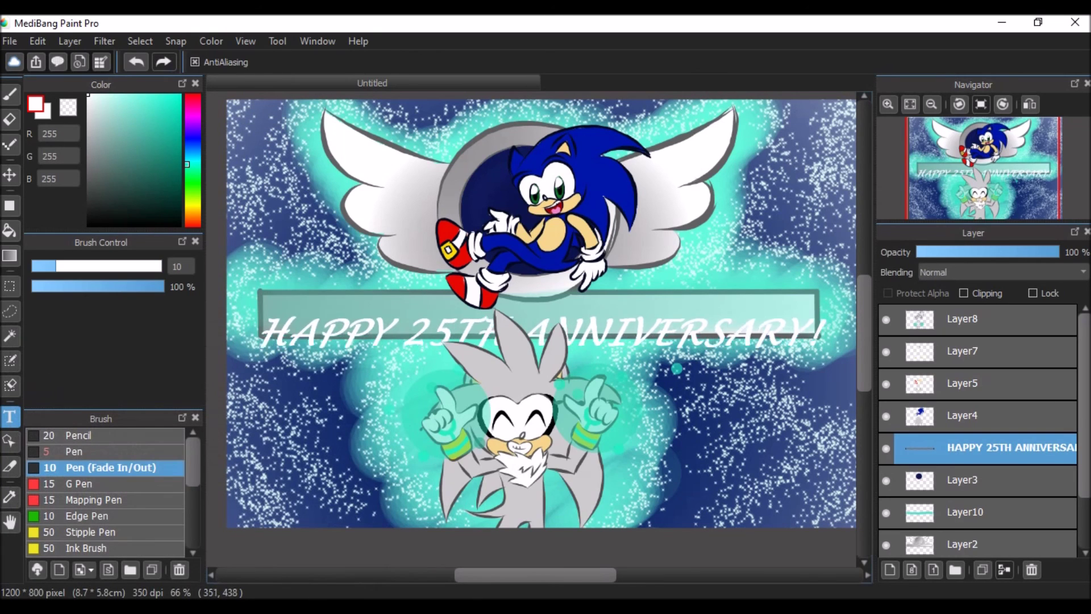
# Make Layer8 current and ready the Pen brush in turquoise (RGB 0, 255, 208) for the artwork's lower-right corner
pyautogui.hscroll(5, 562, 425)
pyautogui.scroll(10, 568, 398)
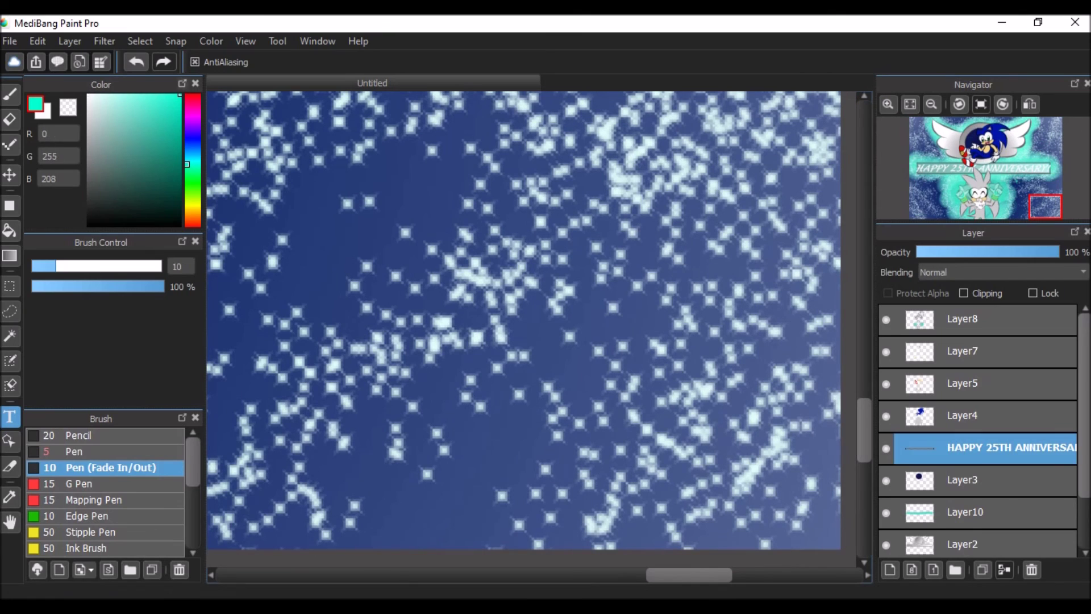
pyautogui.click(75, 451)
pyautogui.click(977, 319)
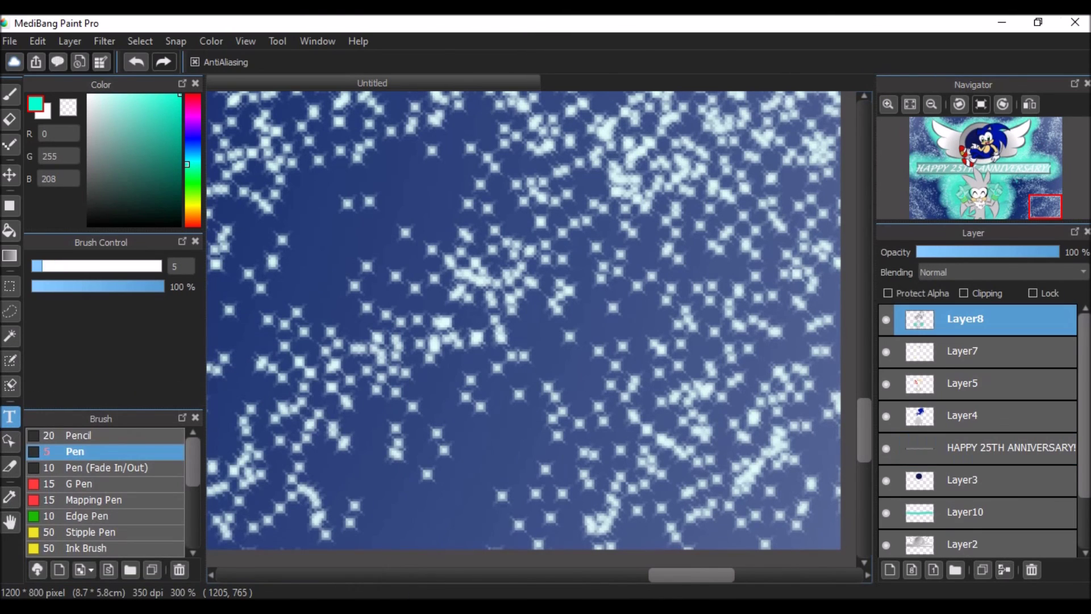
pyautogui.press('b')
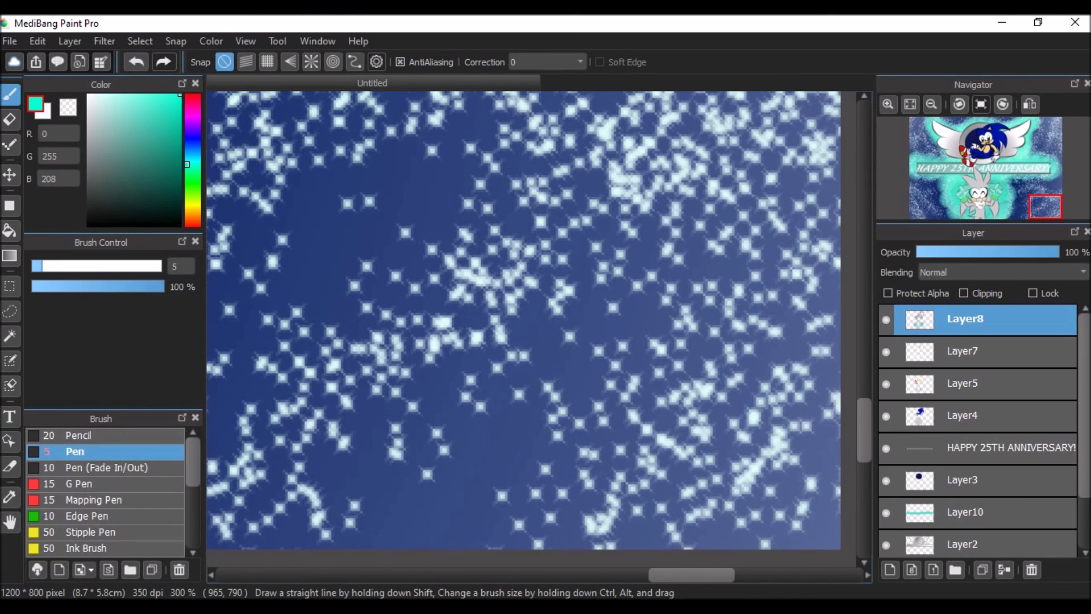
# Try handwriting the date 6/23/2016 in the artwork's lower-right corner at pen size 5, and undo its strokes
pyautogui.moveTo(833, 486); pyautogui.dragTo(810, 514)
pyautogui.moveTo(793, 483); pyautogui.dragTo(788, 528)
pyautogui.moveTo(769, 489); pyautogui.dragTo(767, 492)
pyautogui.moveTo(712, 507); pyautogui.dragTo(737, 495)
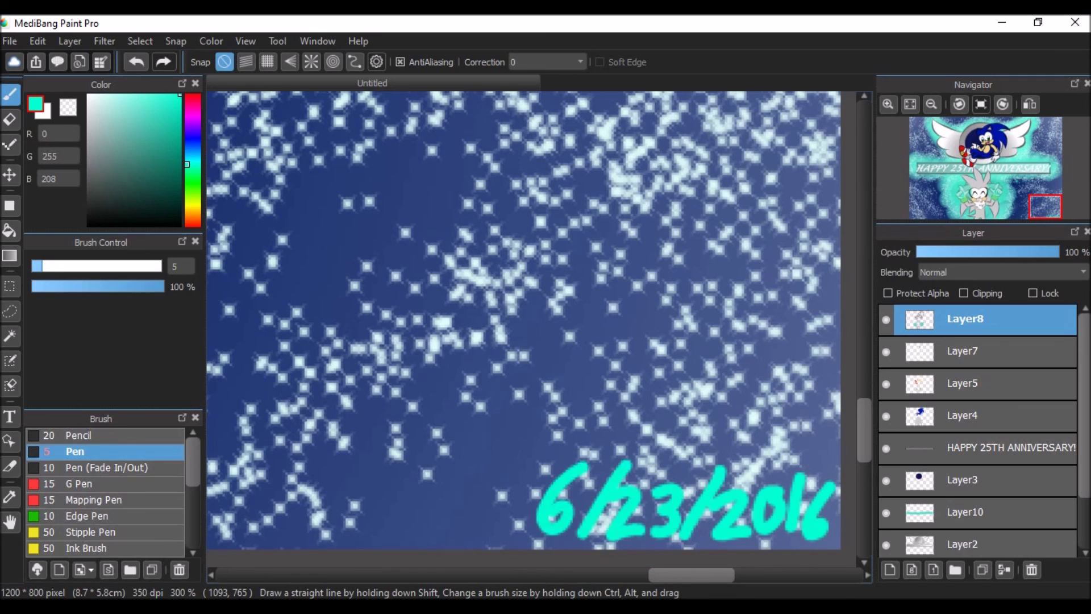
pyautogui.hotkey('ctrl', 'z')
pyautogui.hotkey('ctrl', 'z')
pyautogui.hotkey('ctrl', 'z')
pyautogui.hotkey('ctrl', 'z')
pyautogui.hotkey('ctrl', 'z')
pyautogui.hotkey('ctrl', 'z')
pyautogui.hotkey('ctrl', 'z')
pyautogui.hotkey('ctrl', 'z')
# Handwrite the artist's signature and the date 6/23/2016 in turquoise at pen size 3 in the artwork's lower-right corner
pyautogui.moveTo(833, 493); pyautogui.dragTo(829, 533)
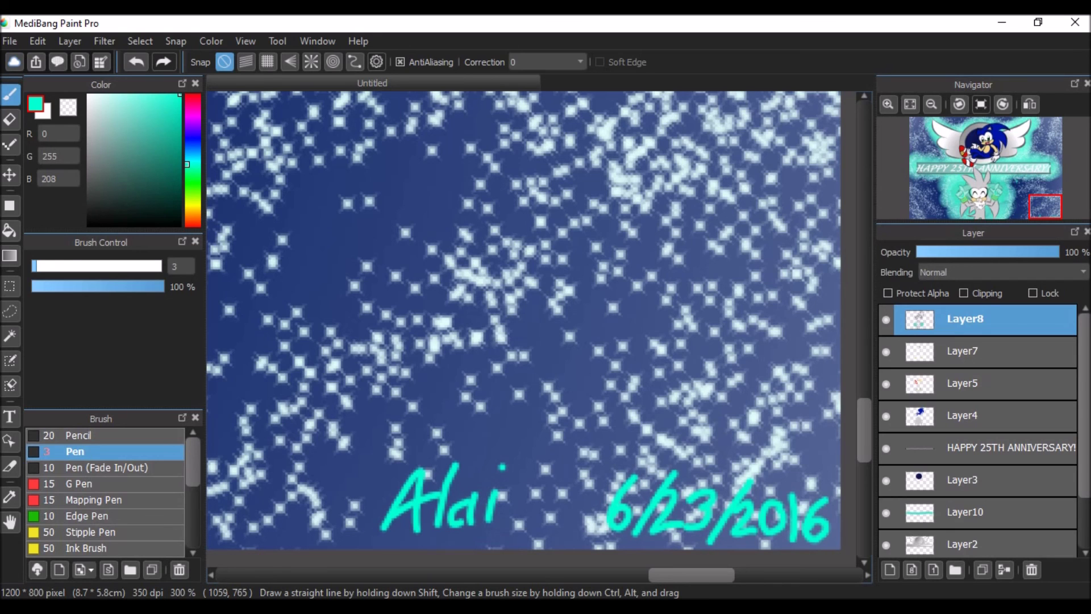
pyautogui.click(931, 104)
pyautogui.click(931, 104)
pyautogui.click(931, 104)
# Save the drawing as a MediBang Paint Pro file named "Sonic 25th Anniversary" in the MediBang Raw Files folder
pyautogui.click(9, 41)
pyautogui.click(47, 216)
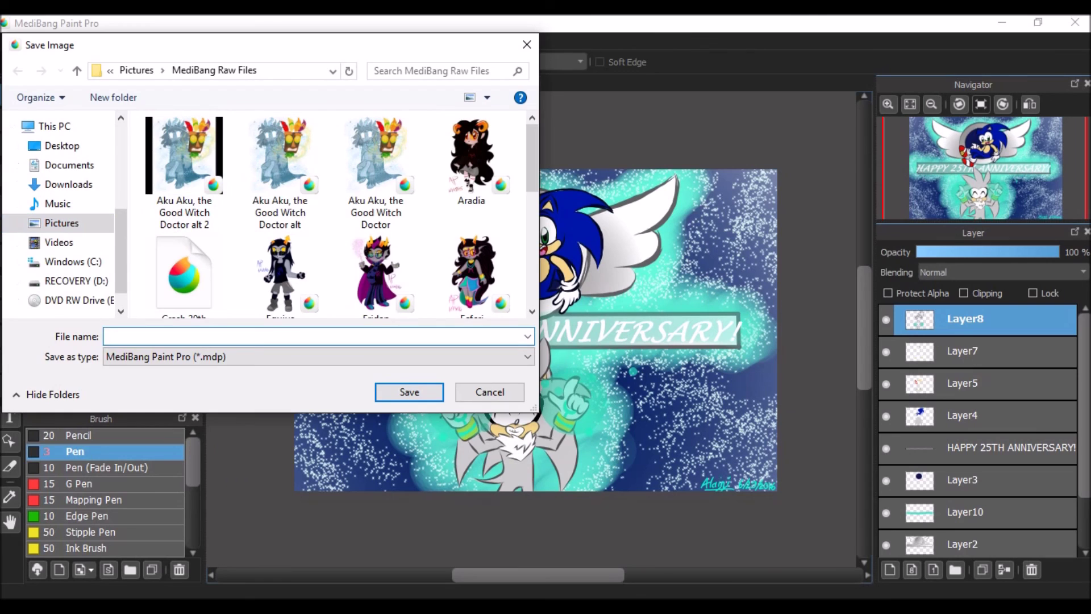
pyautogui.write('Sonic 25th Anniversary')
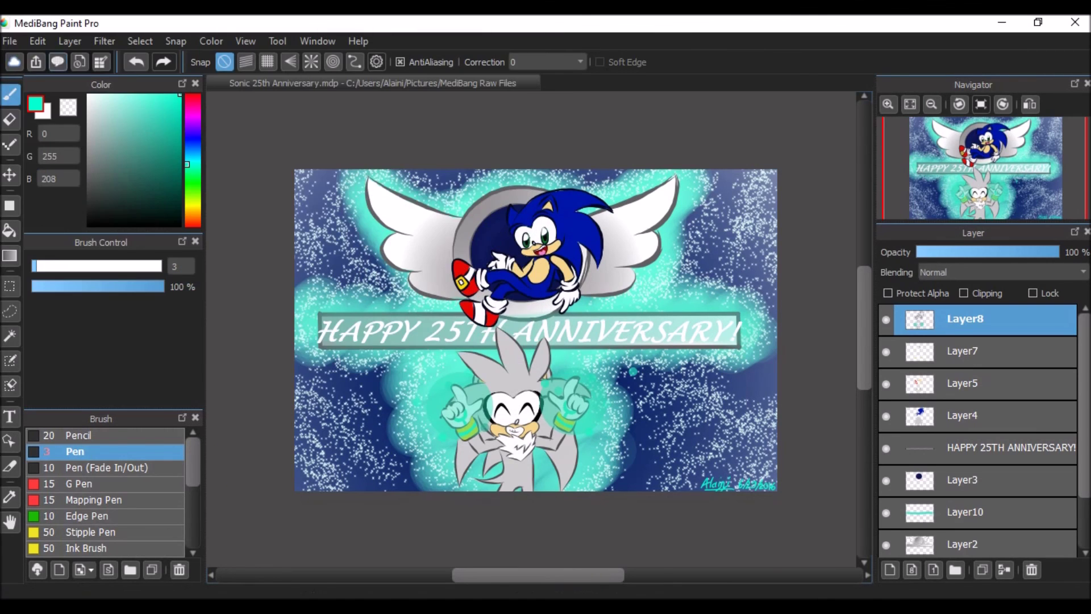
# Save a PNG copy of "Sonic 25th Anniversary" in the "Drew it Myself Yeh Boi" folder under Game Related pictures
pyautogui.click(163, 70)
pyautogui.click(202, 107)
pyautogui.doubleClick(292, 183)
pyautogui.click(318, 356)
pyautogui.click(130, 381)
pyautogui.click(409, 392)
pyautogui.click(653, 334)
pyautogui.click(572, 361)
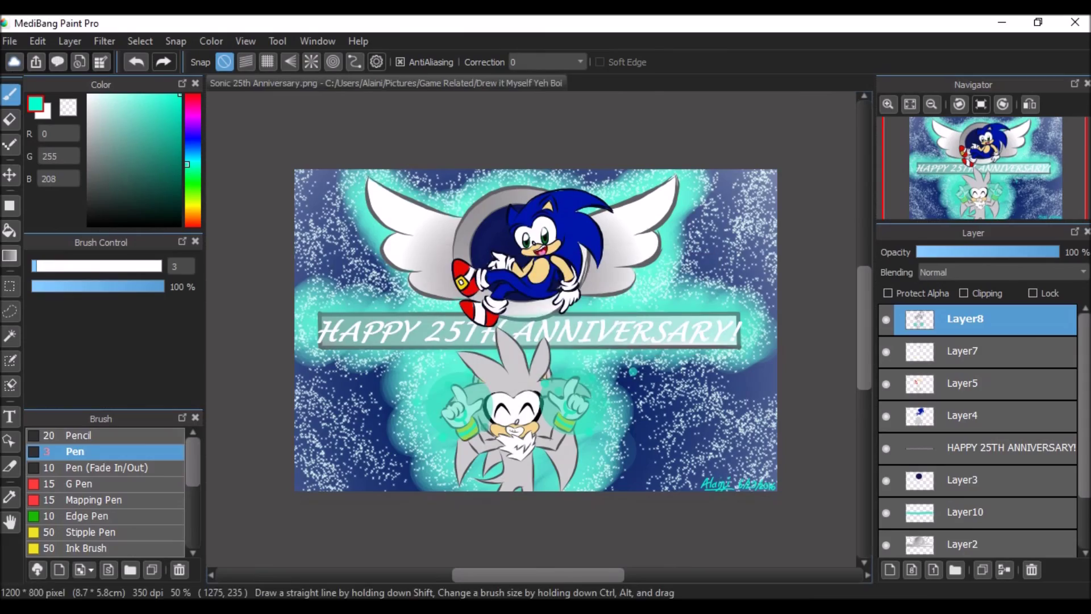